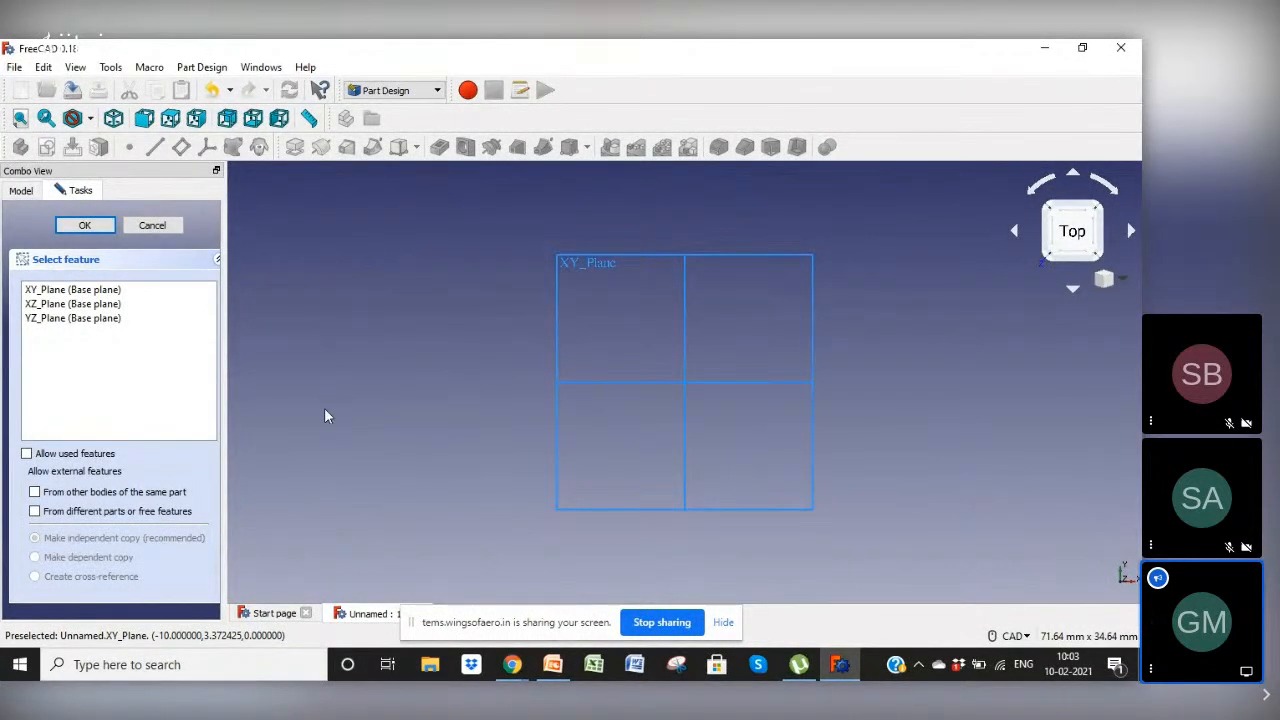
Step: Start a new sketch on the XY plane
click(68, 290)
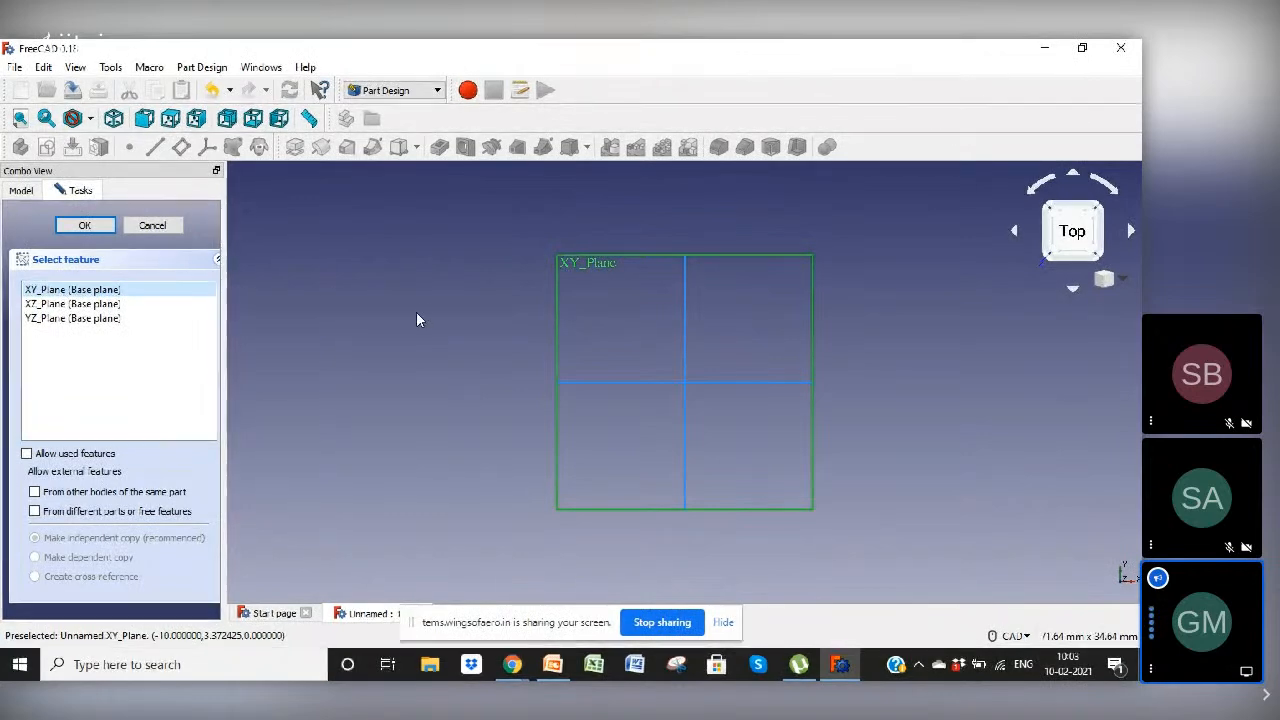
click(94, 227)
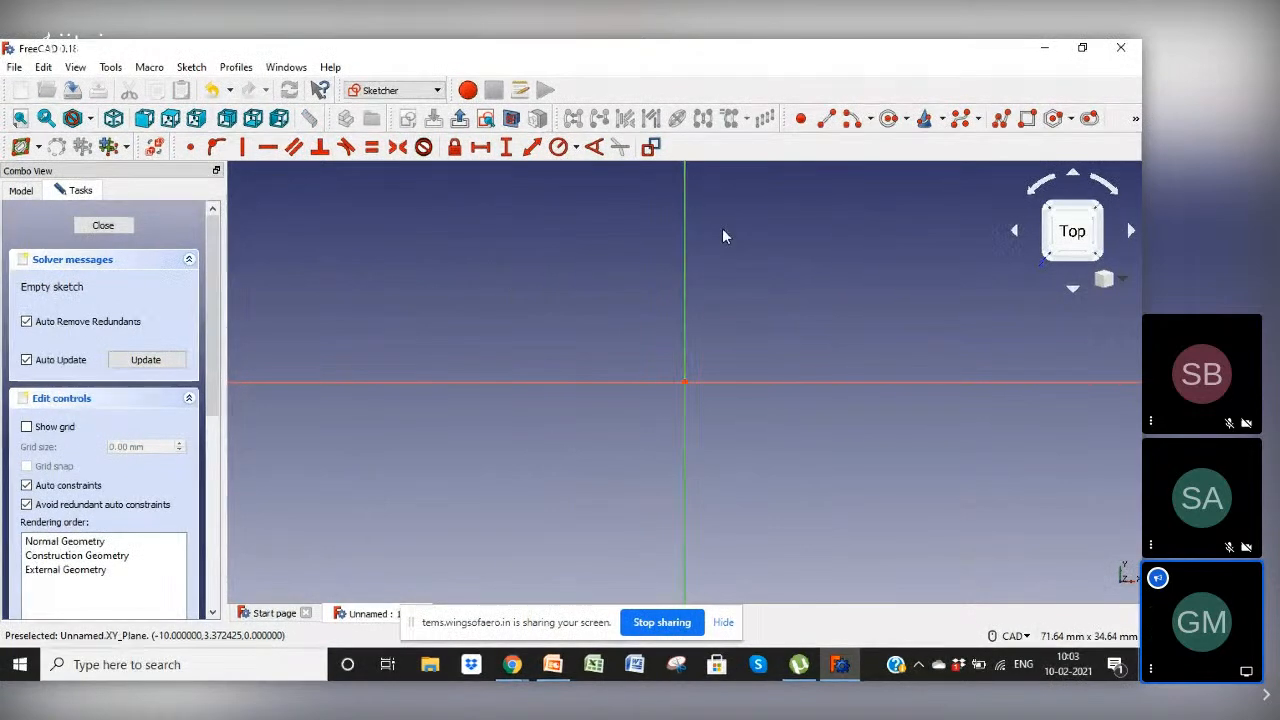
Step: Sketch a closed seven-sided tapering polyline around the origin, with a right vertical edge about 15 mm long and a narrow left end about 3 mm high
click(1001, 118)
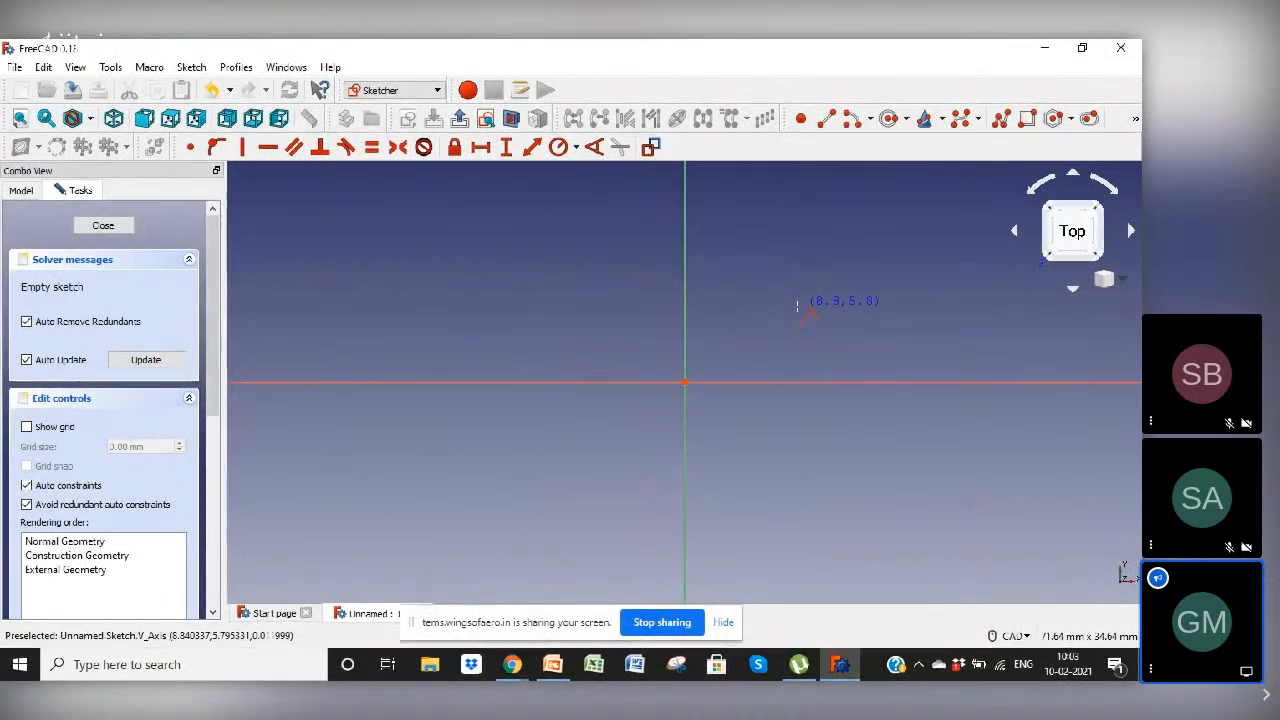
click(797, 308)
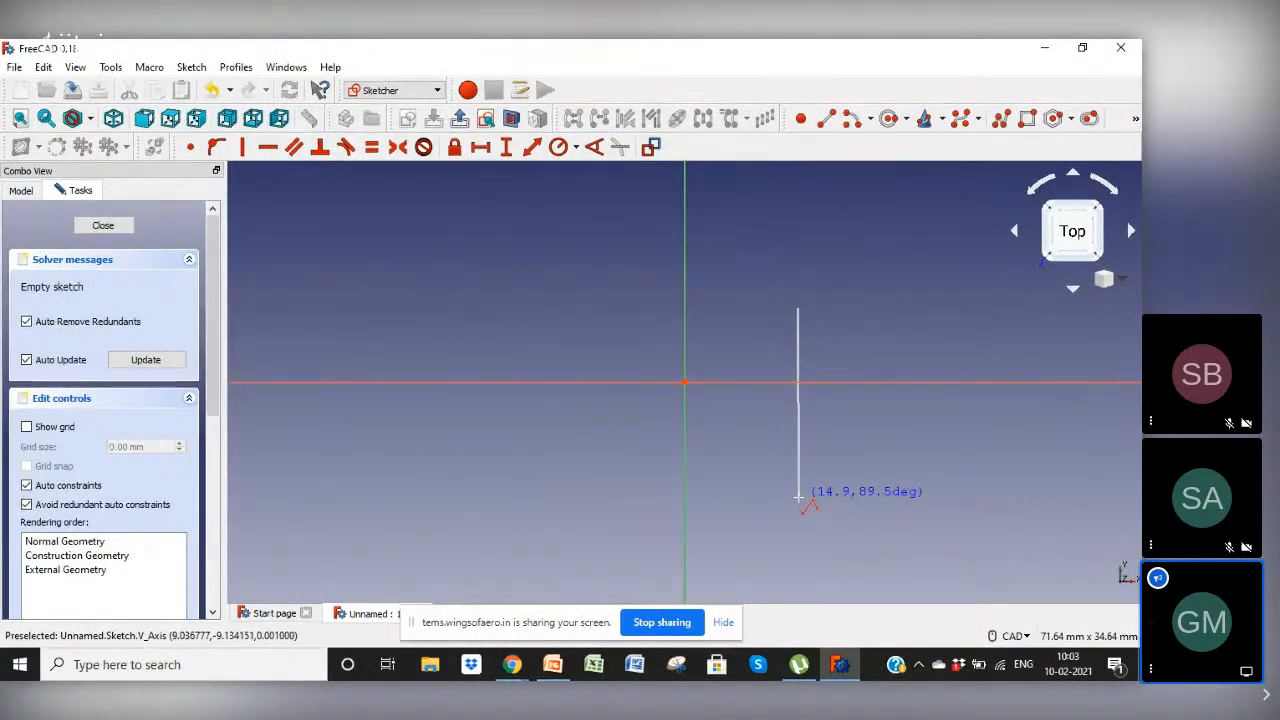
click(797, 498)
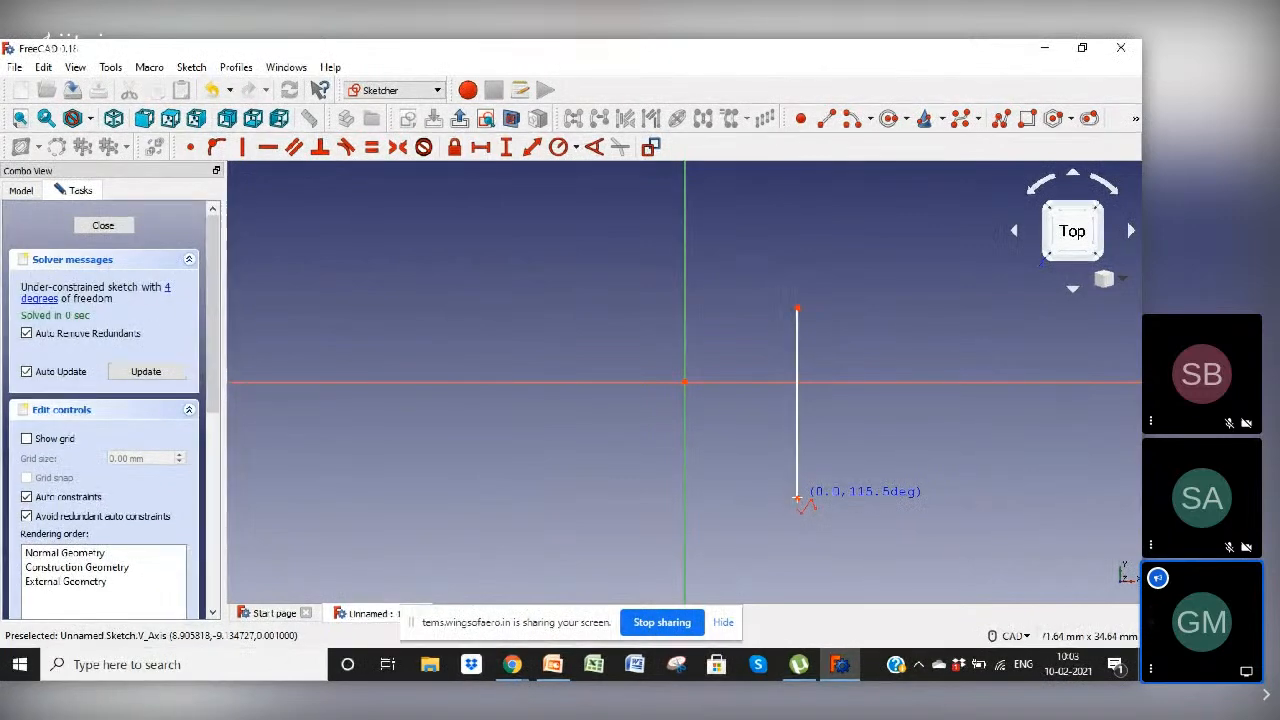
click(633, 498)
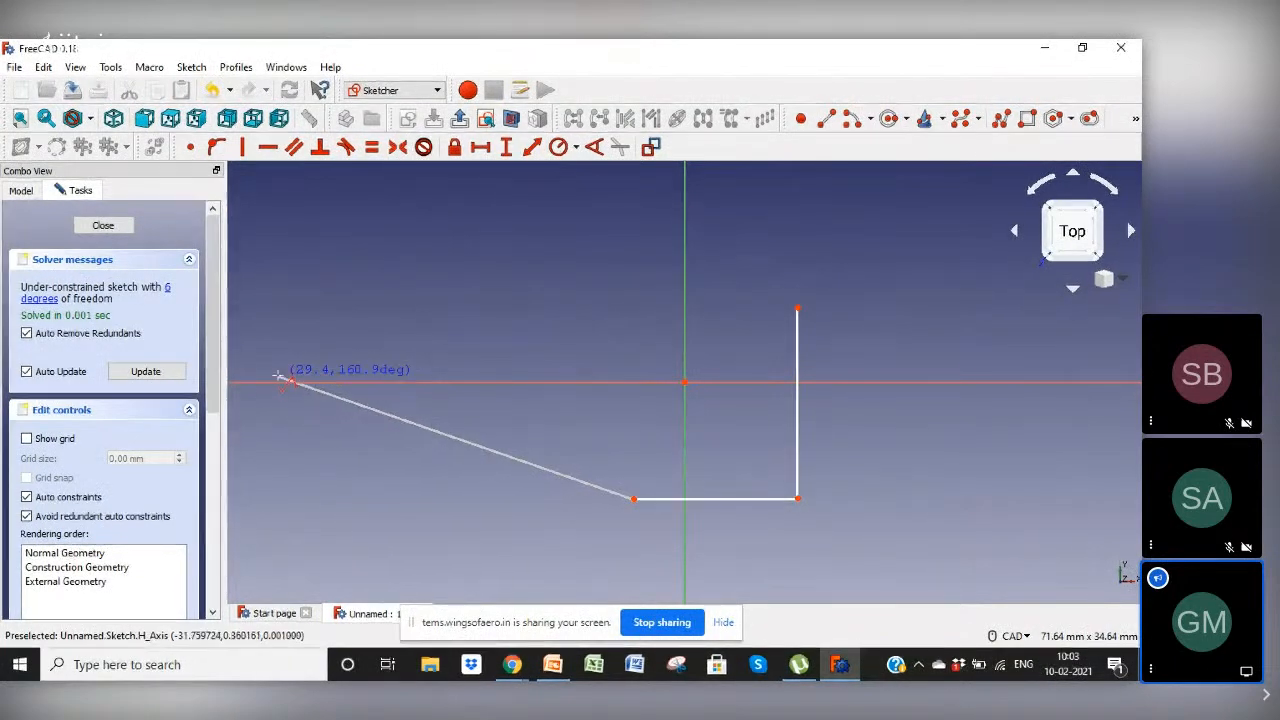
click(275, 372)
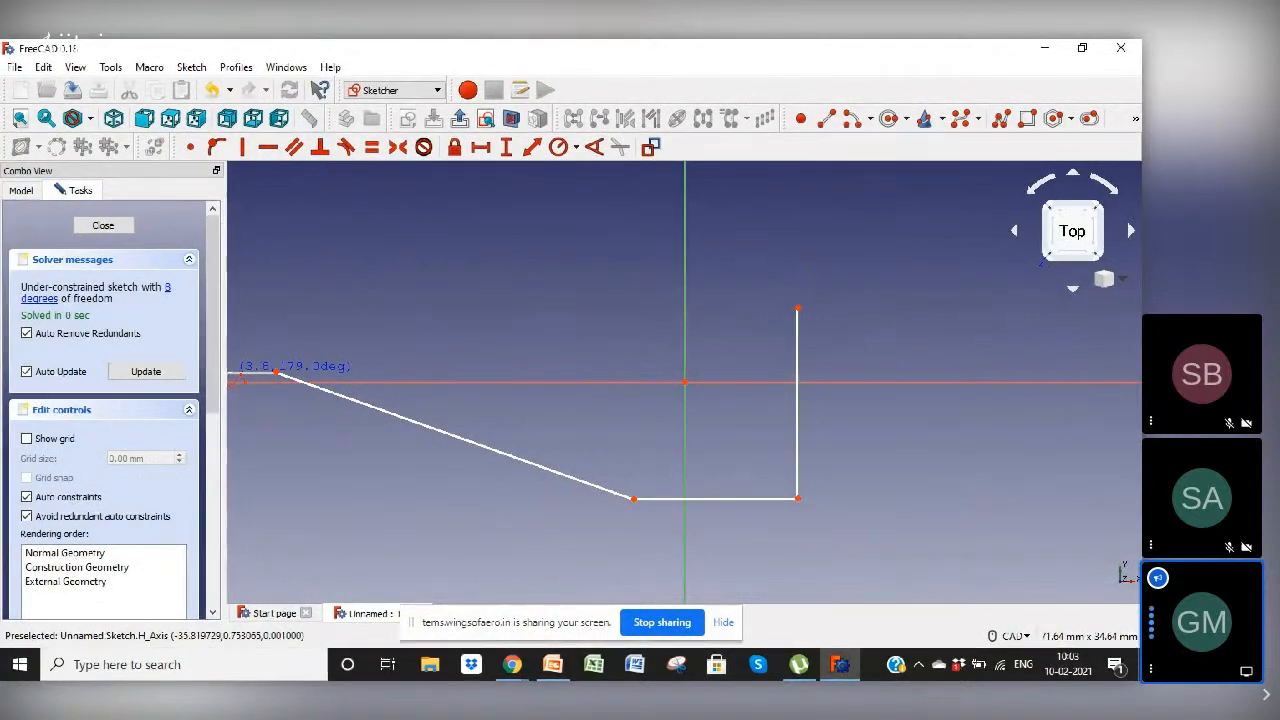
click(231, 373)
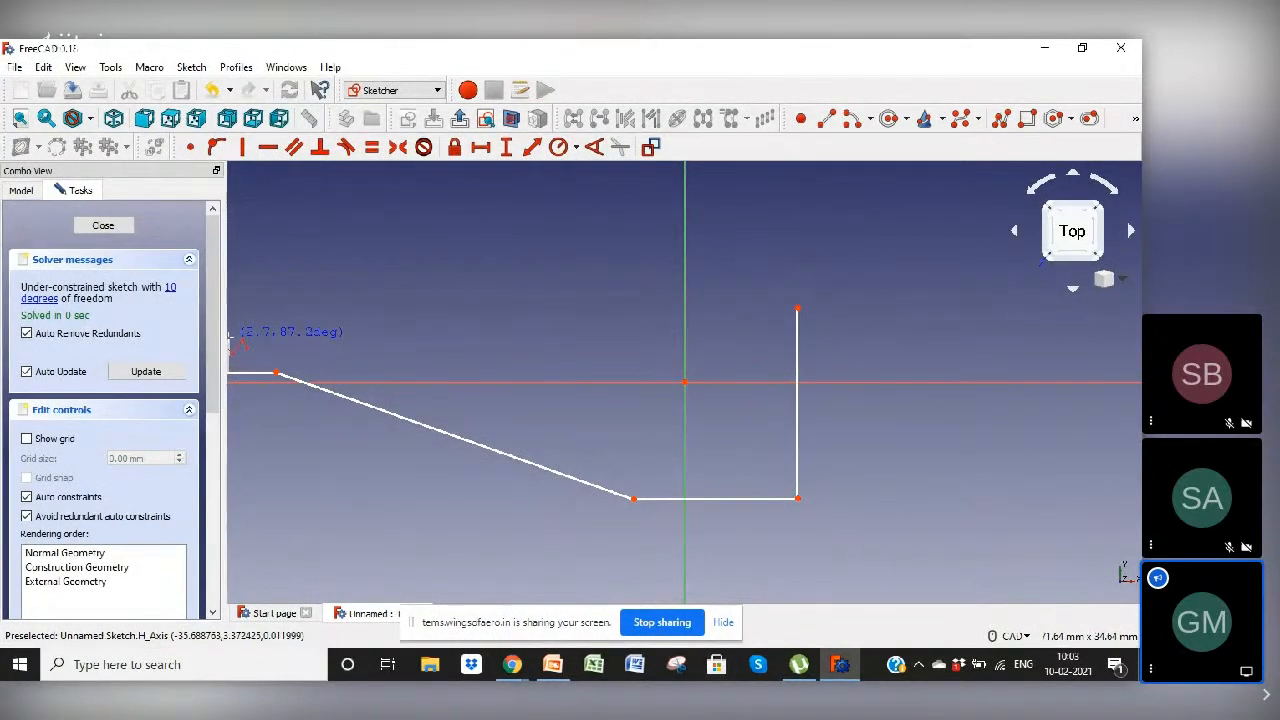
click(231, 337)
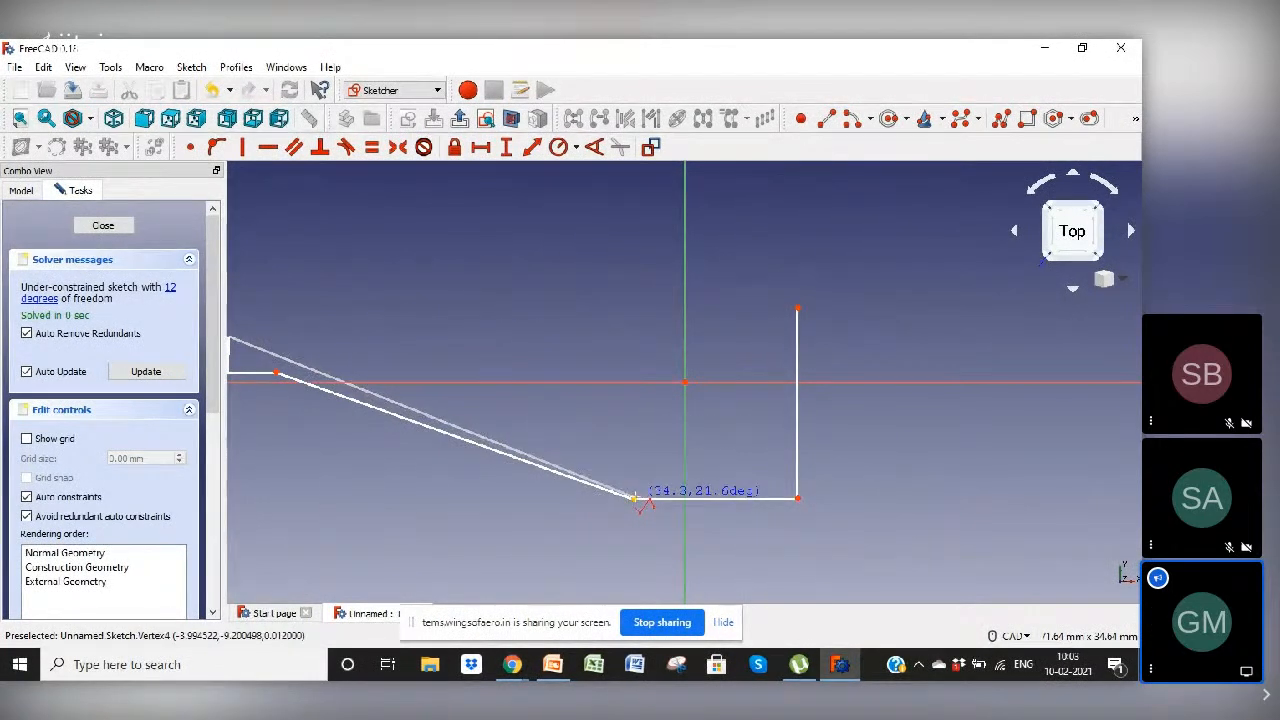
click(622, 285)
click(796, 304)
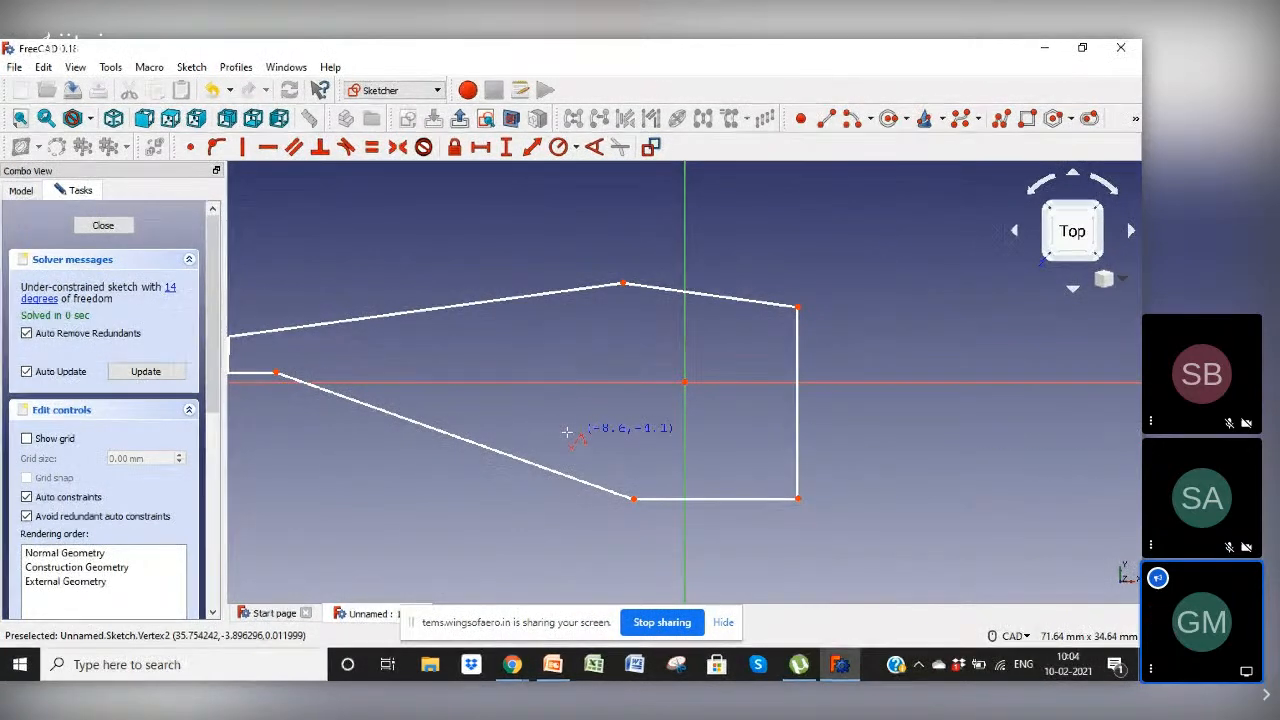
scroll(575, 430, down, 2)
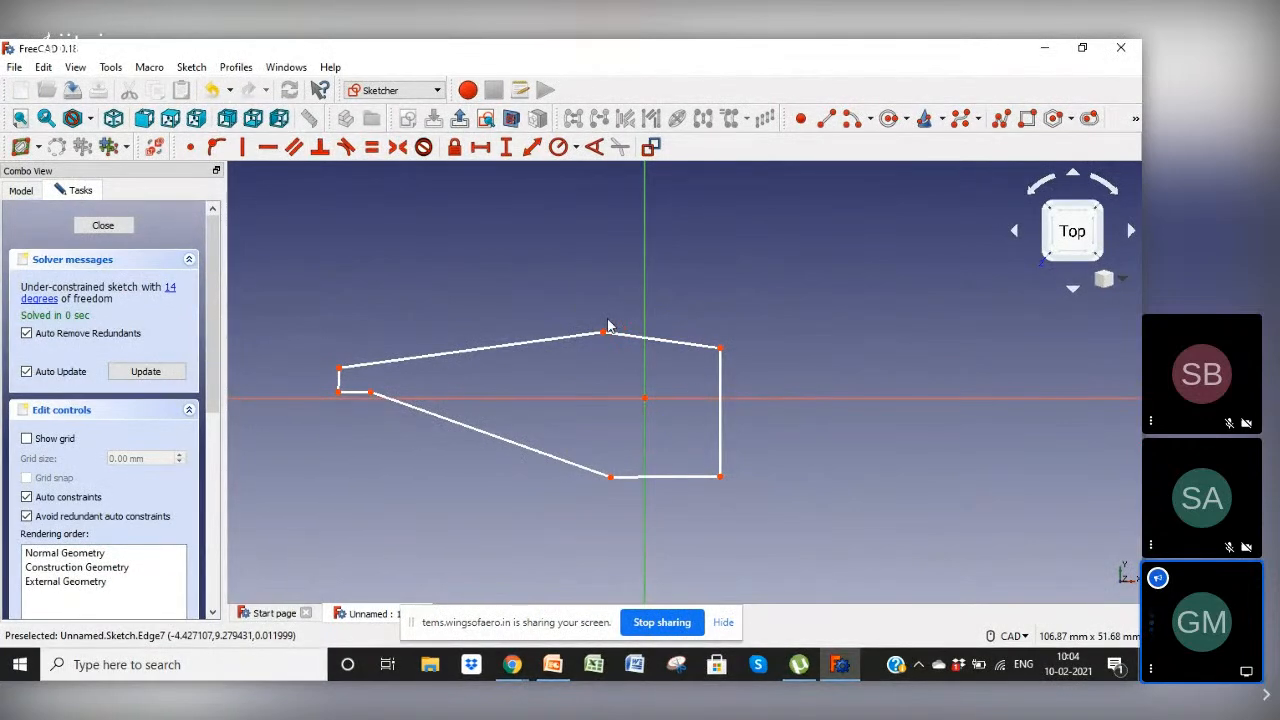
Step: Constrain the upper and lower edges of the profile's wide section to be horizontal, undoing the constraint wrongly applied to the right edge
click(268, 150)
click(679, 345)
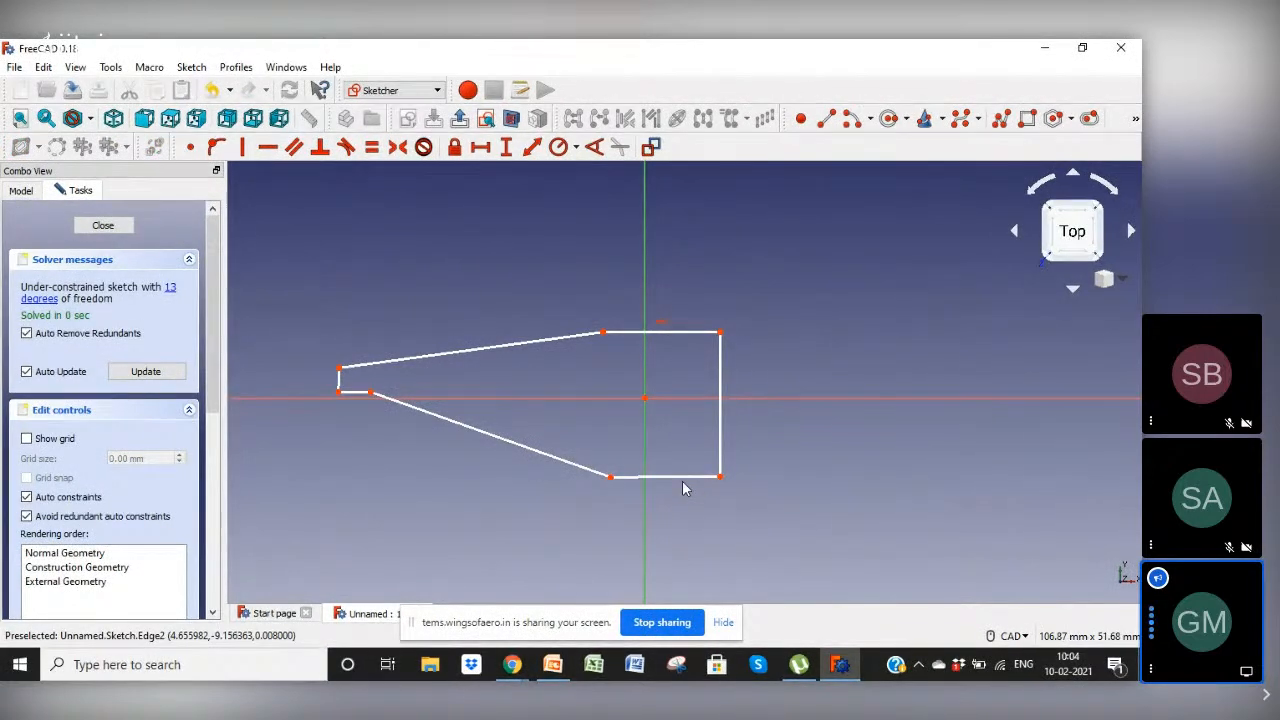
click(728, 425)
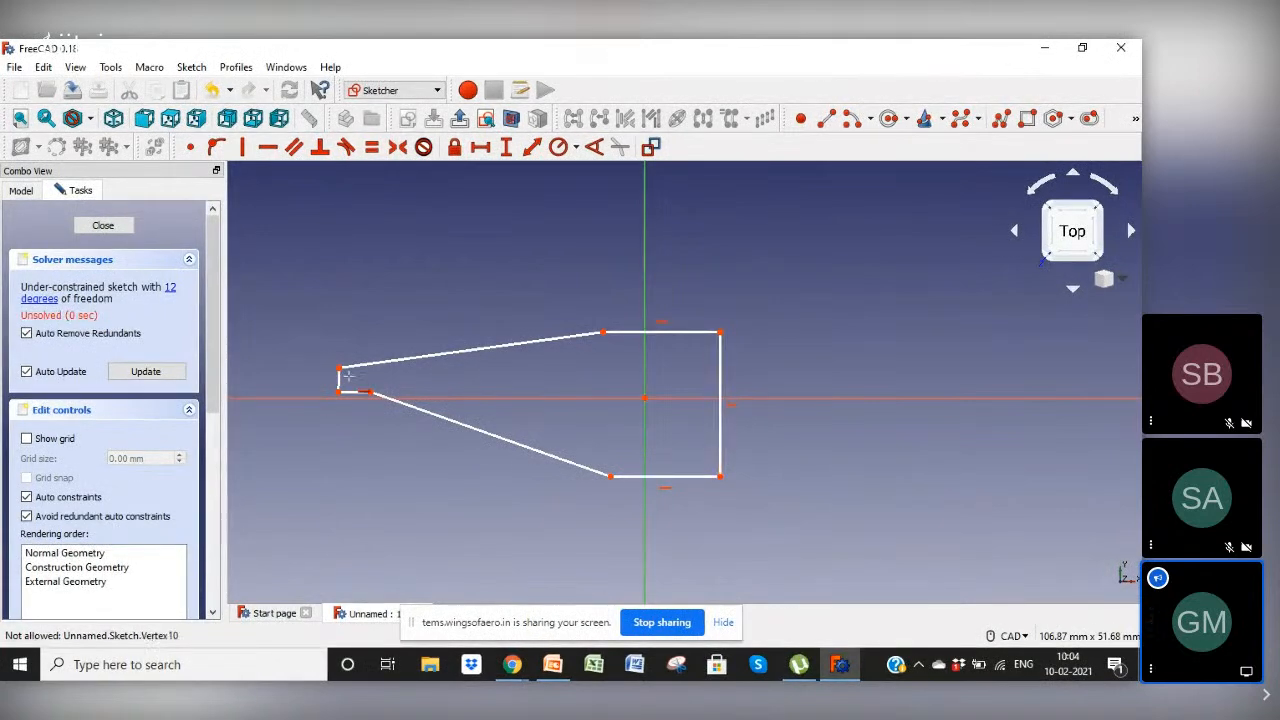
key(ctrl+z)
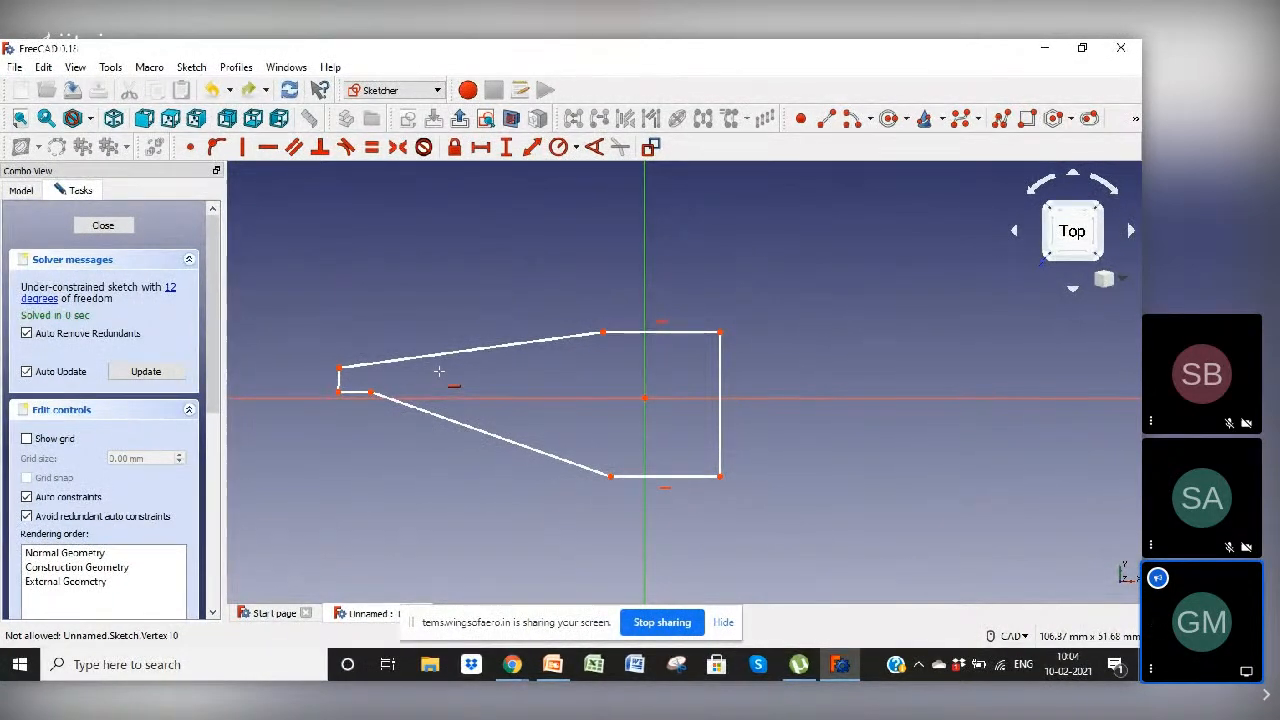
Step: Constrain the profile's long right edge and short left edge to be vertical
click(245, 148)
click(721, 384)
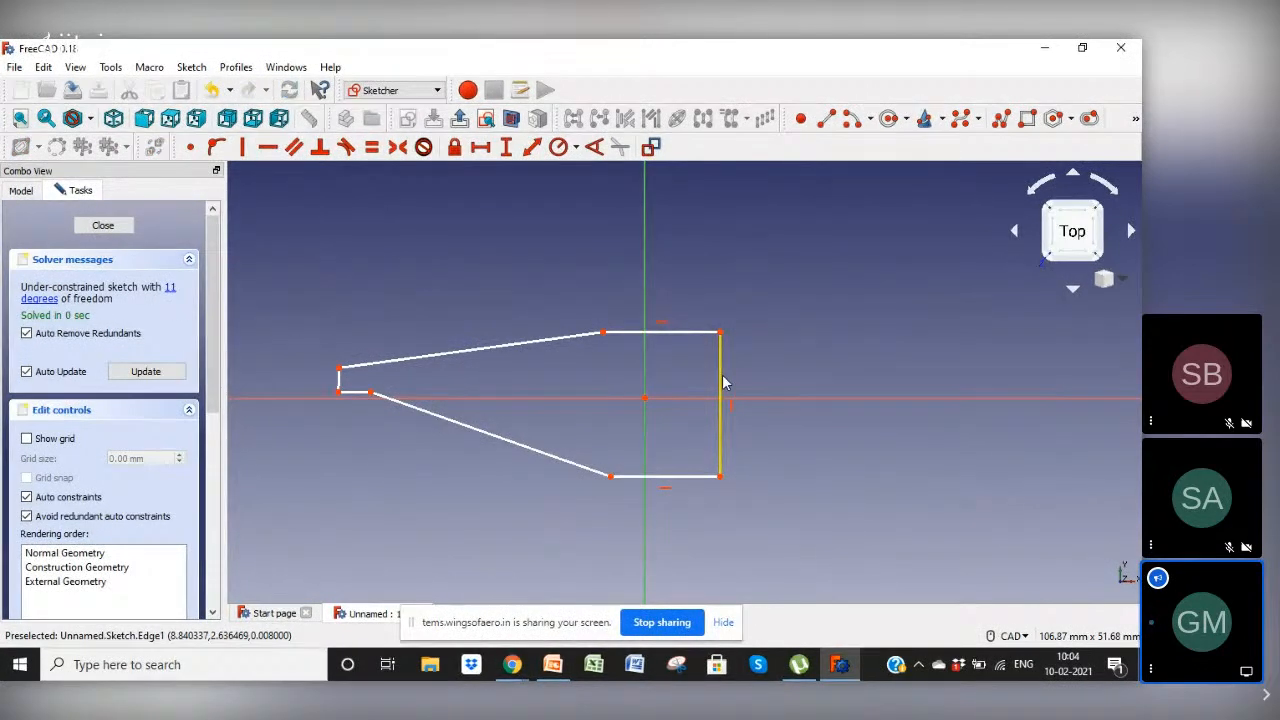
click(340, 378)
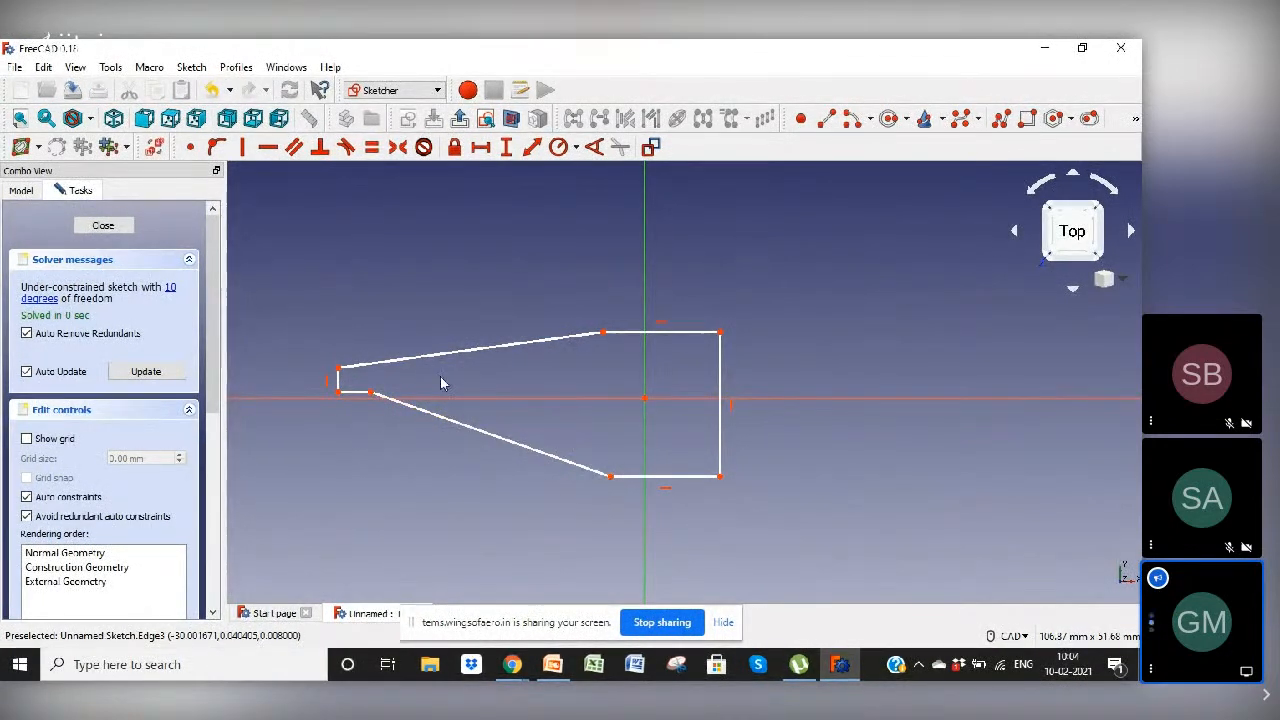
Step: Replace the upper slanted edge with a polyline made of a short horizontal segment at the narrow end and a slanted line to the upper edge
click(479, 350)
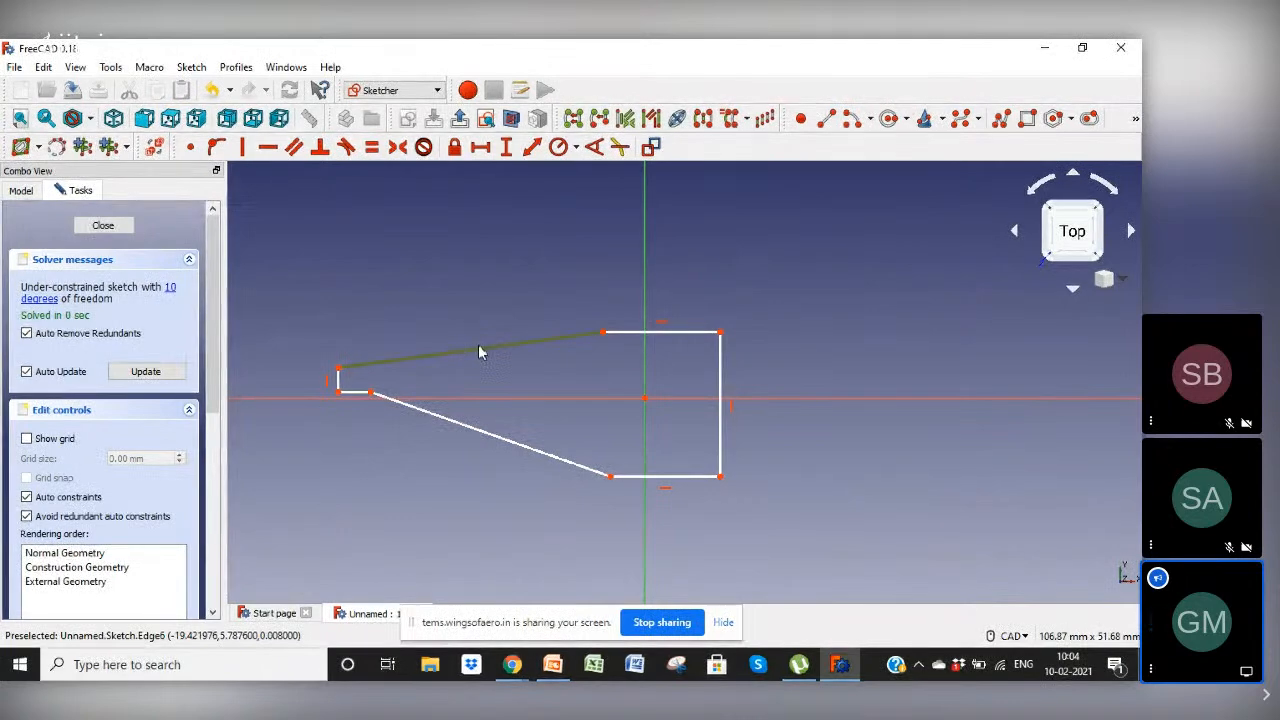
key(Delete)
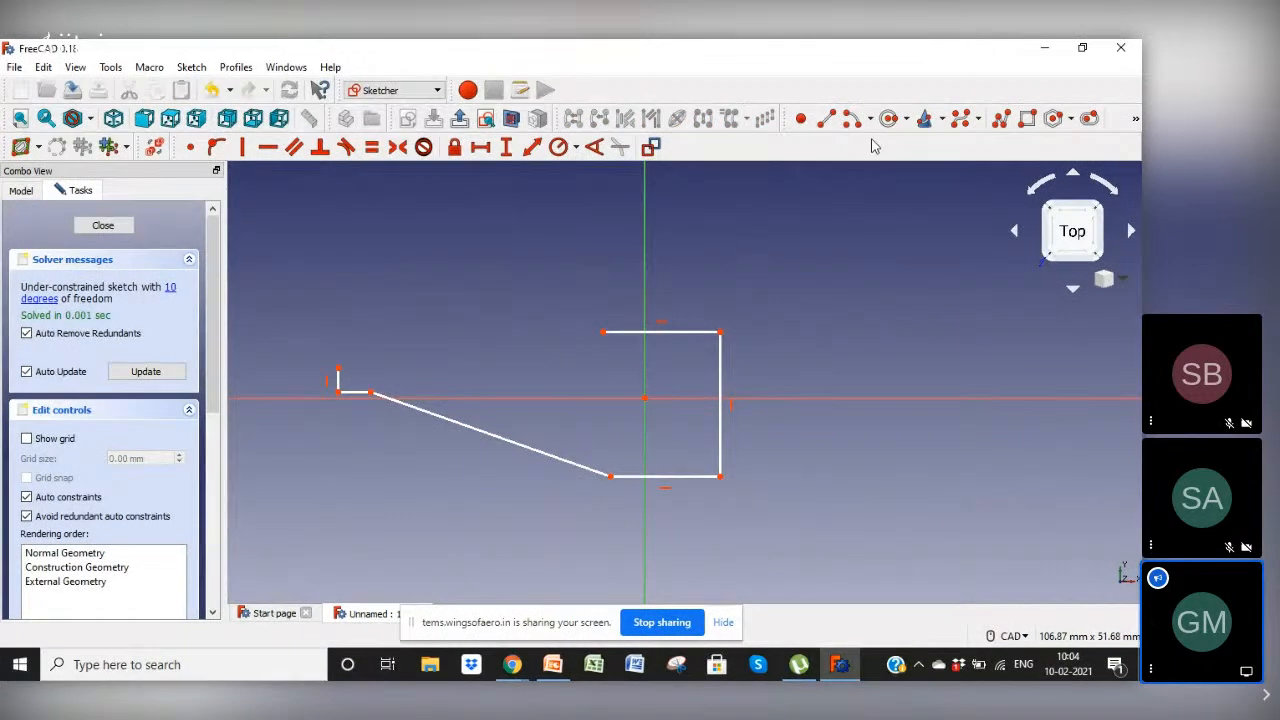
click(1003, 120)
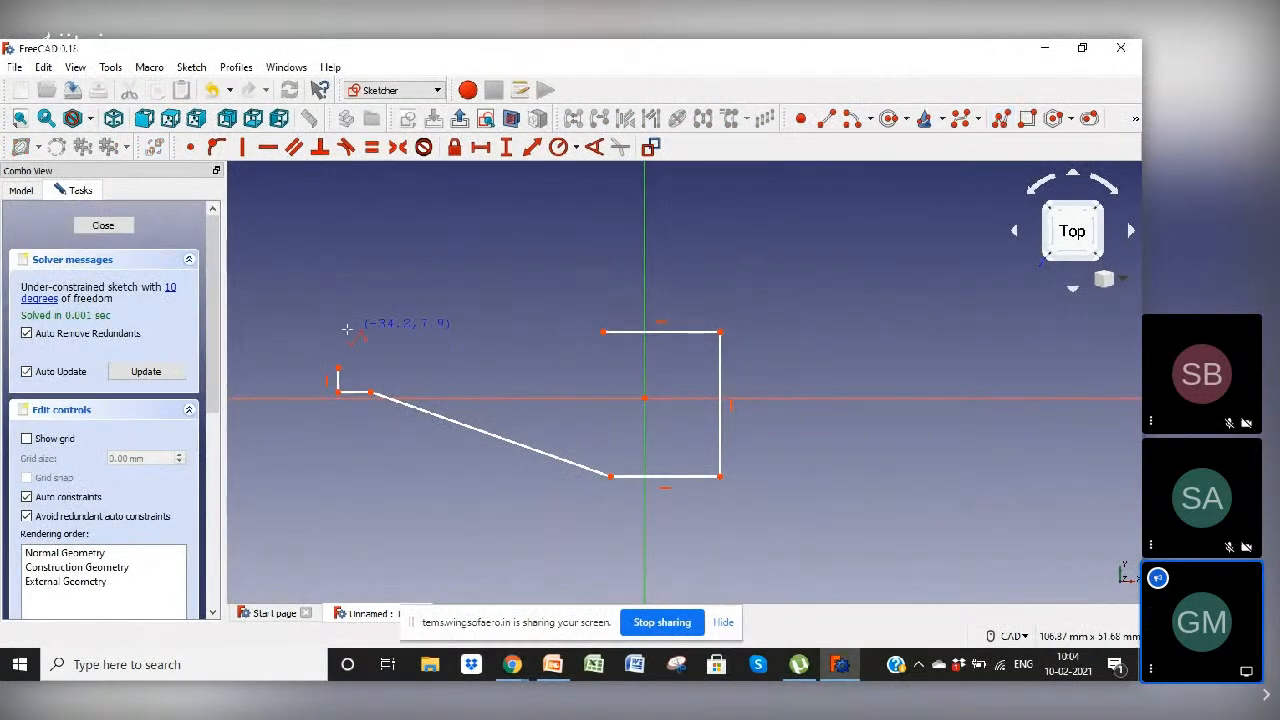
click(336, 367)
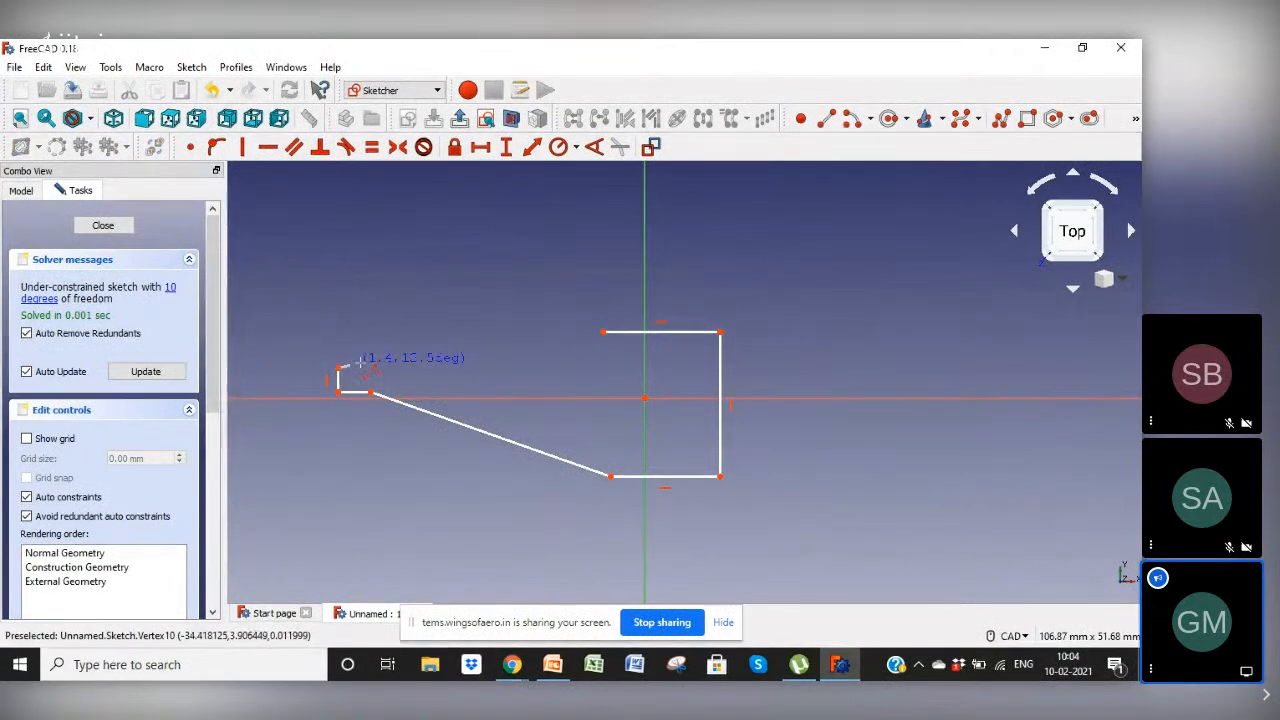
click(376, 367)
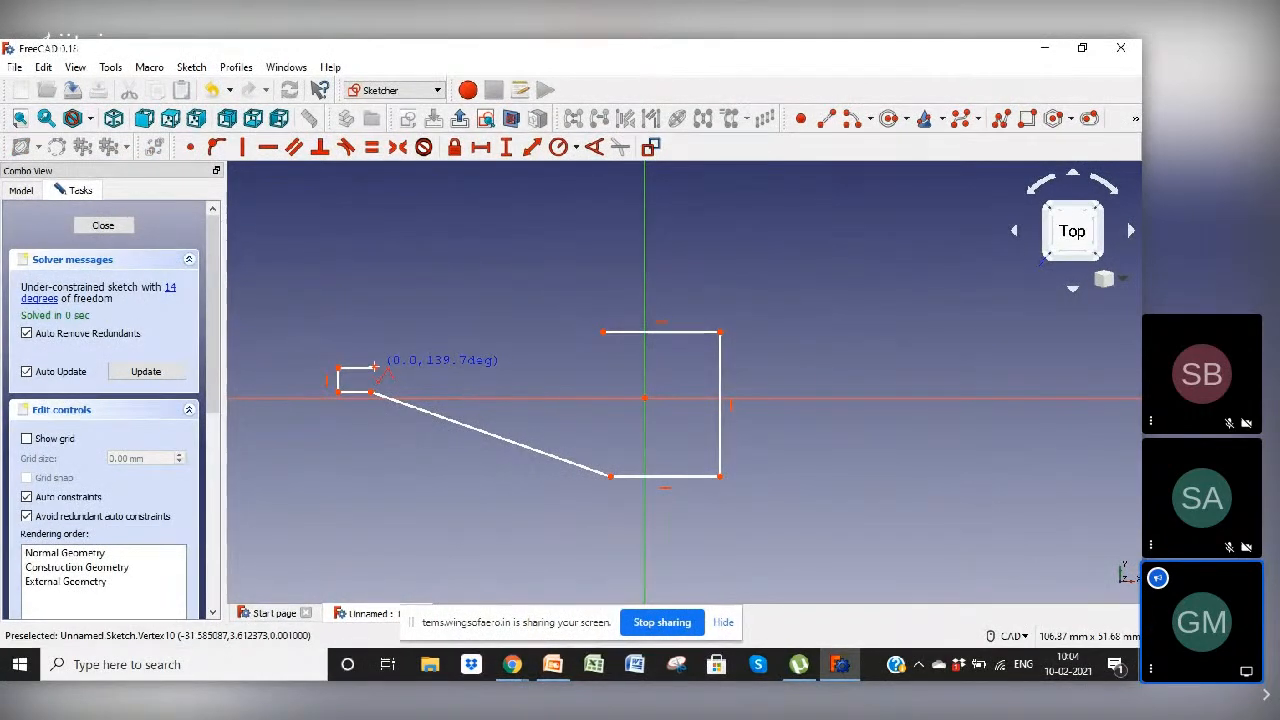
click(603, 331)
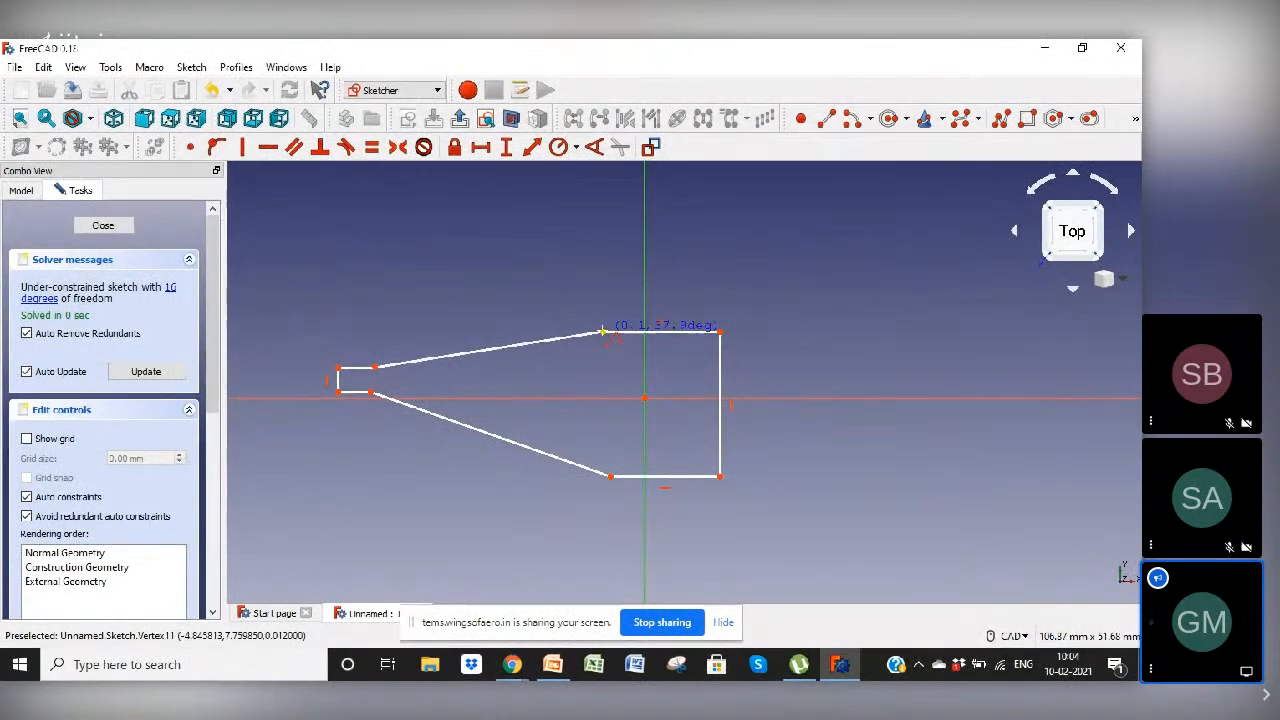
right_click(385, 541)
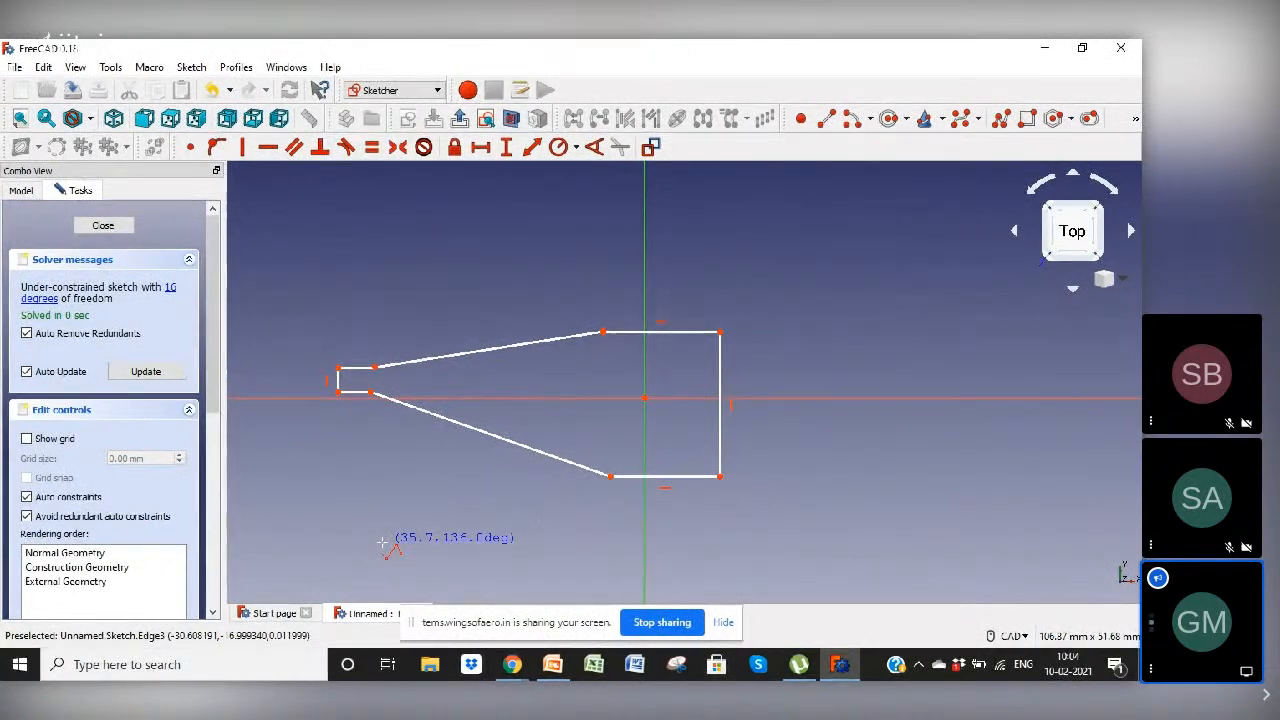
right_click(497, 347)
Step: Shift the upper slanted line slightly and make its right end coincident with the left end of the upper horizontal edge
mouse_move(497, 347)
mouse_down()
mouse_move(502, 330)
mouse_move(483, 354)
mouse_move(494, 354)
mouse_up()
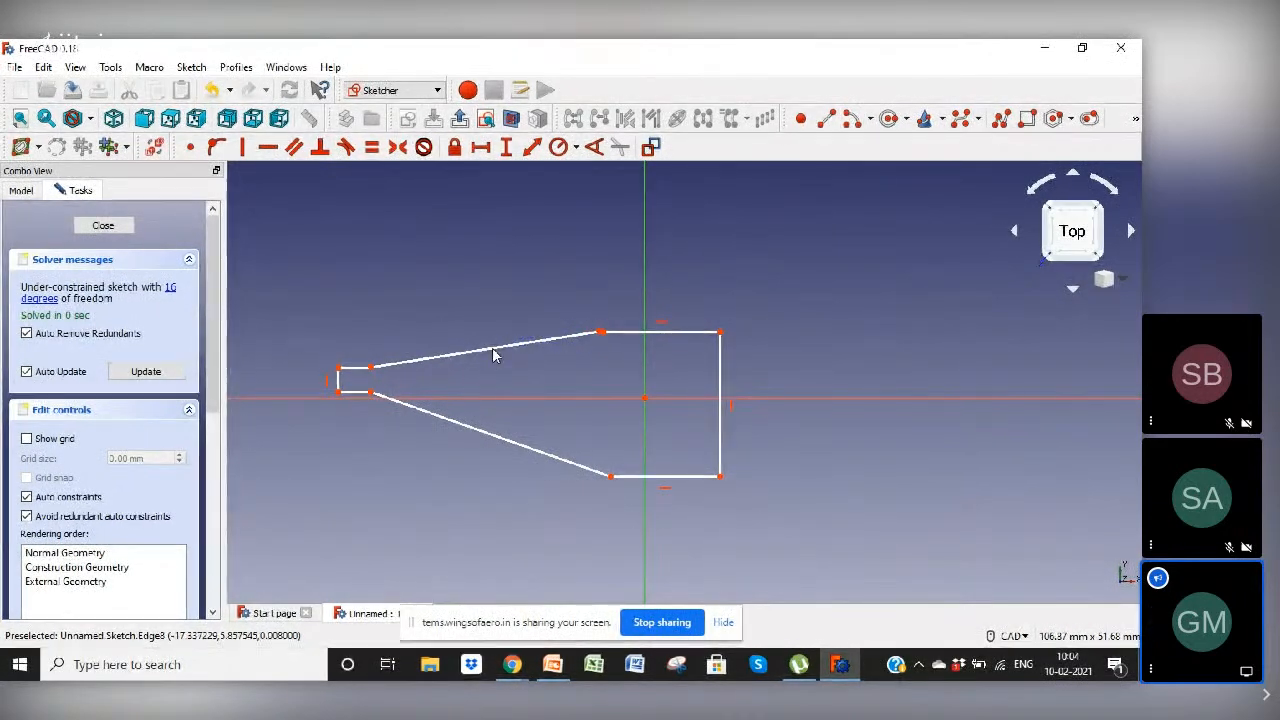
click(193, 148)
click(601, 332)
click(603, 333)
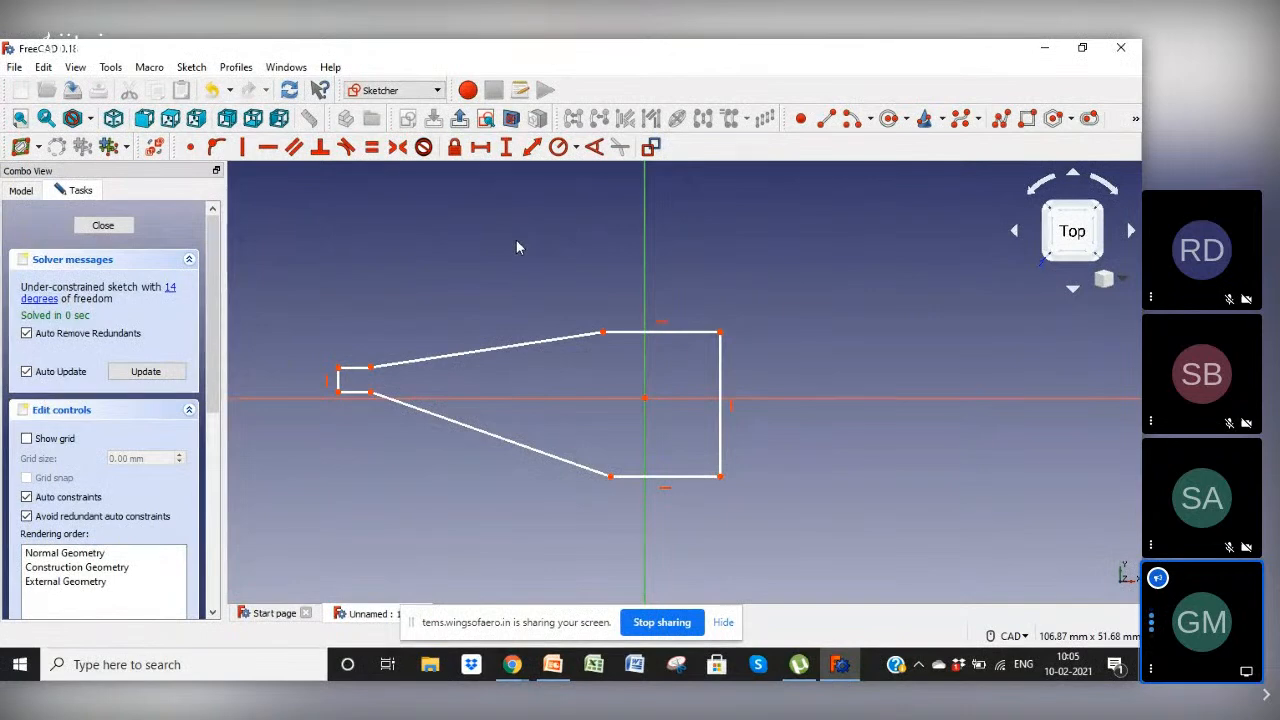
Step: Constrain the length of the profile's right vertical edge to 30 mm
click(533, 149)
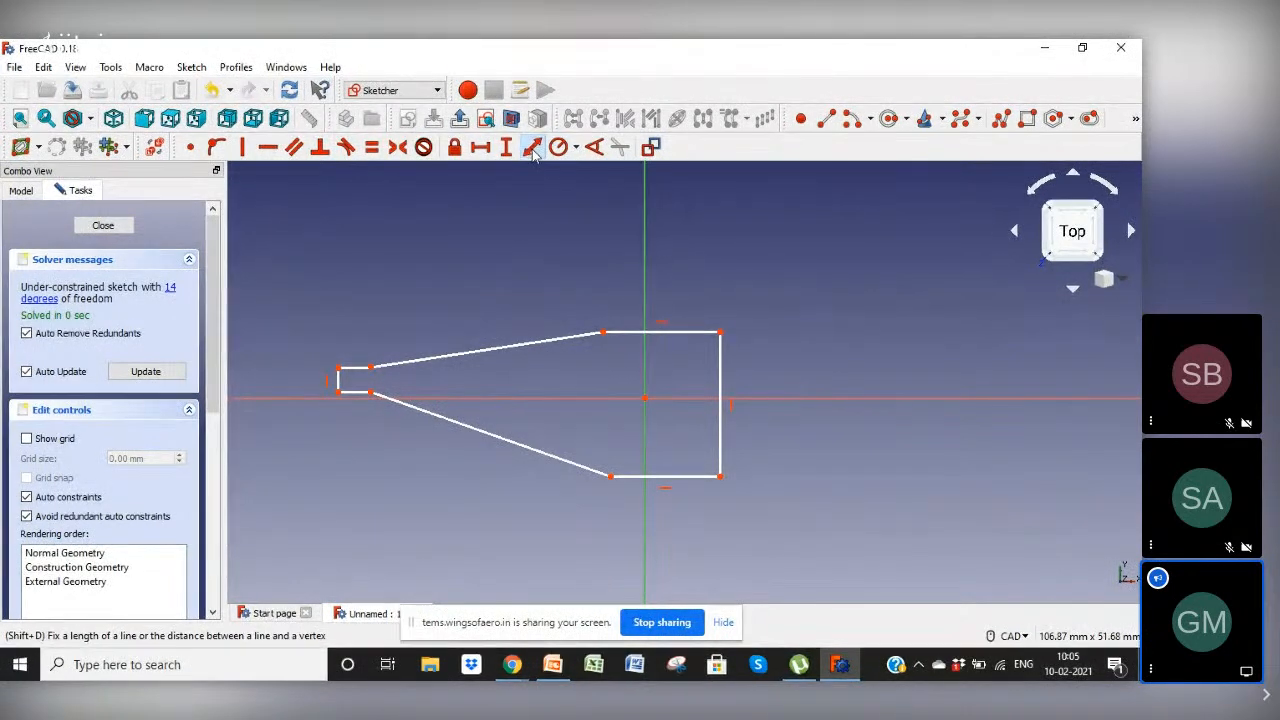
click(726, 445)
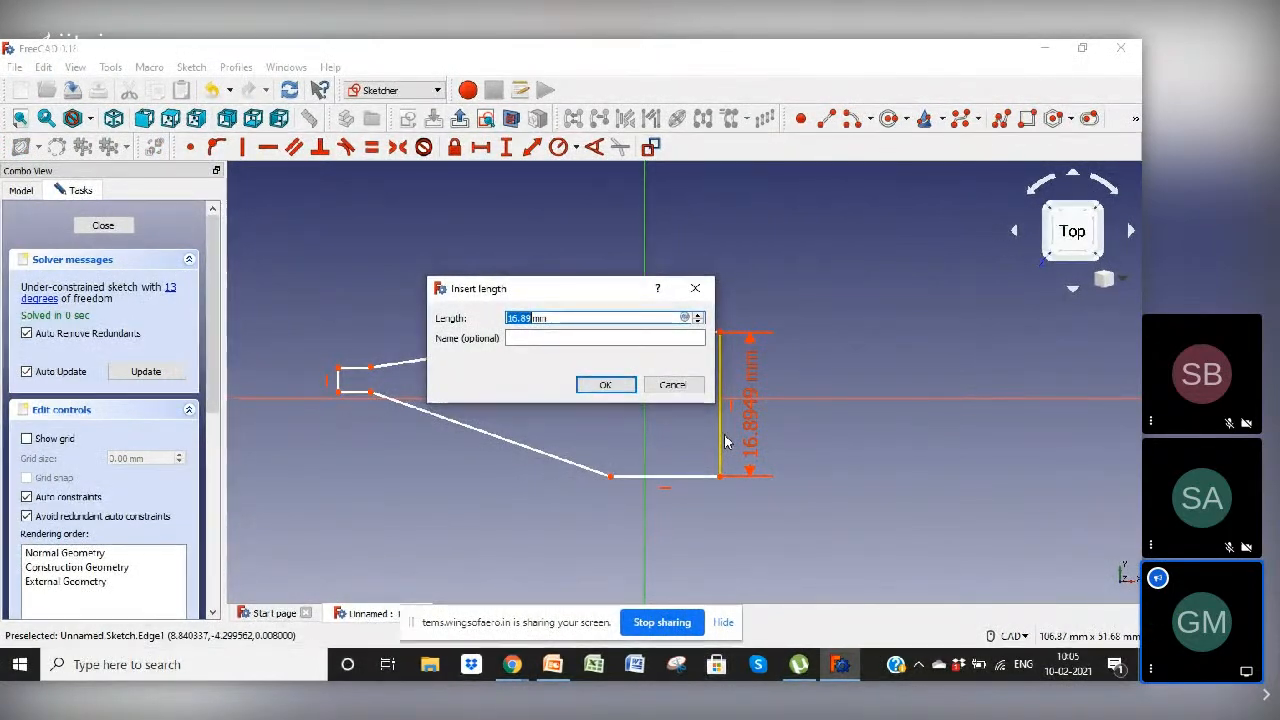
text(30)
key(Return)
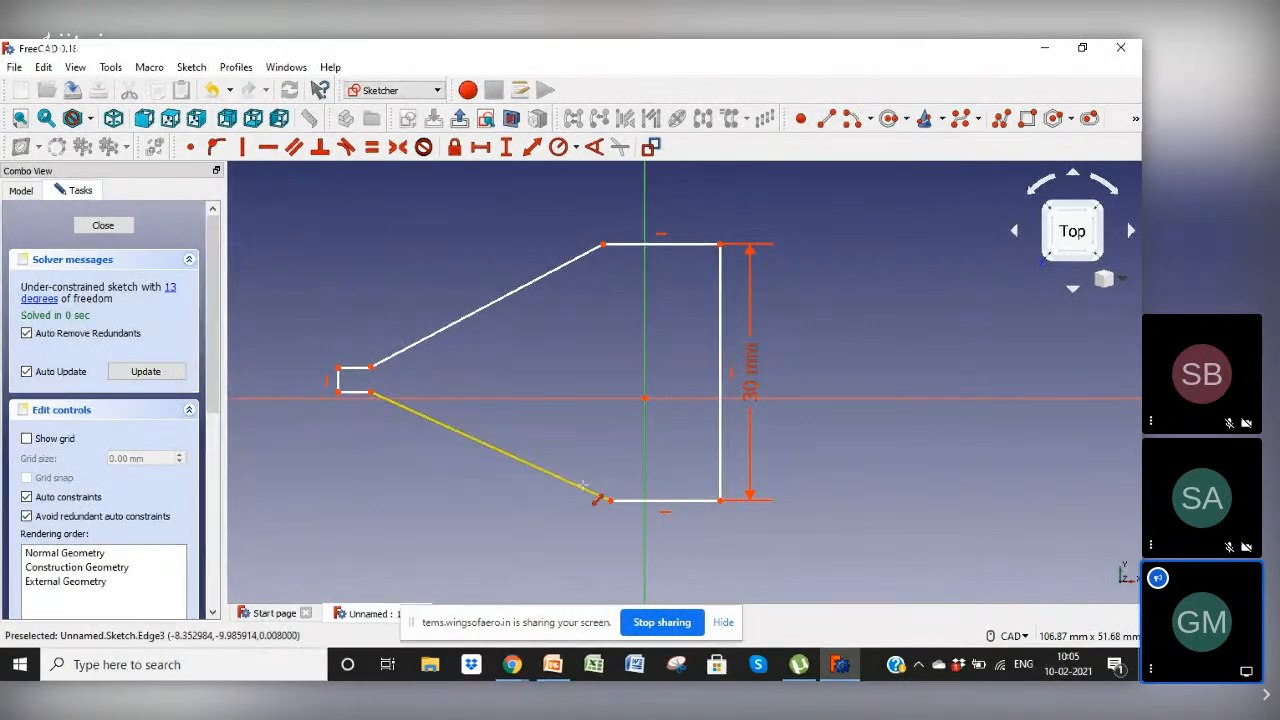
Step: Constrain the lower and upper horizontal edges of the wide section to a length of 20 mm each
click(692, 506)
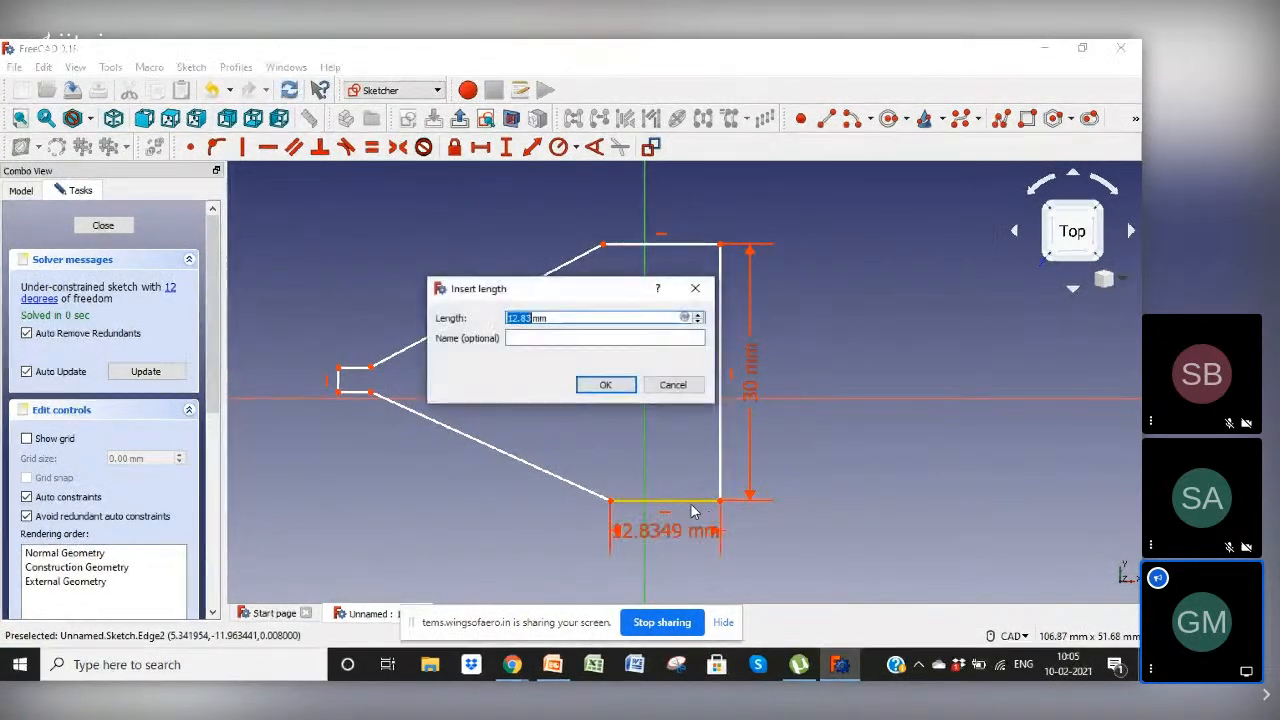
text(20)
key(Return)
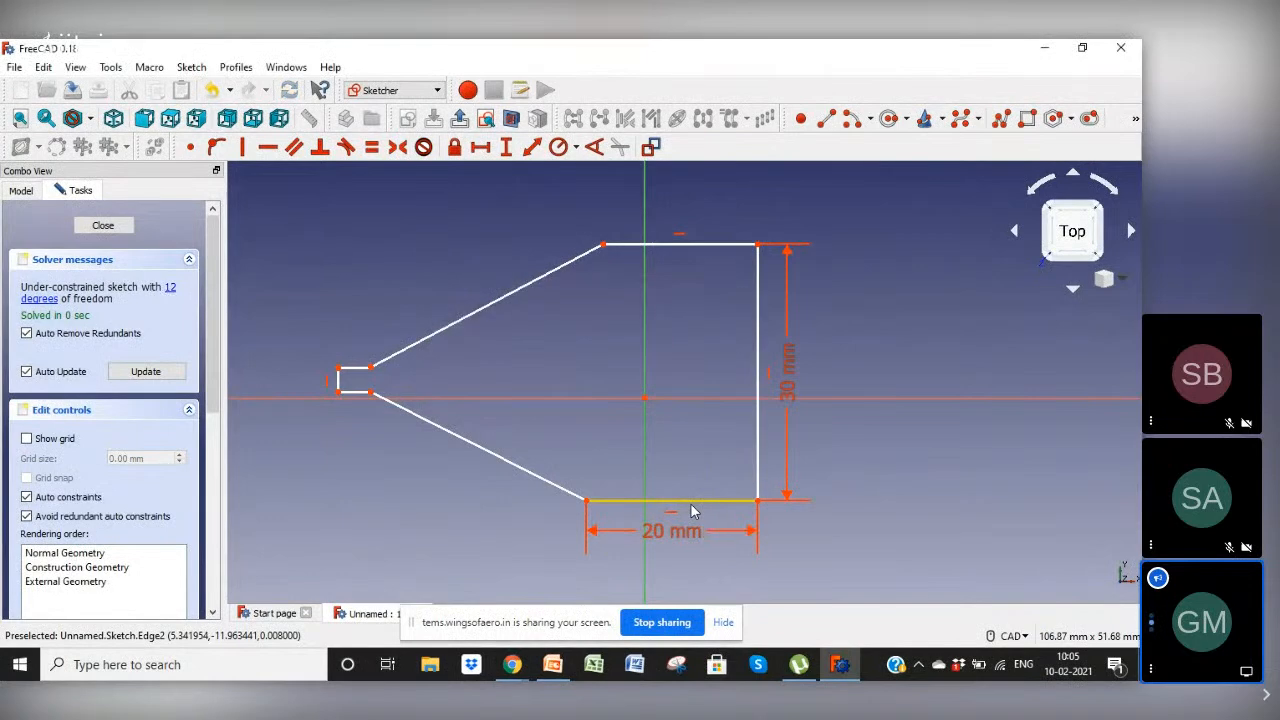
click(686, 244)
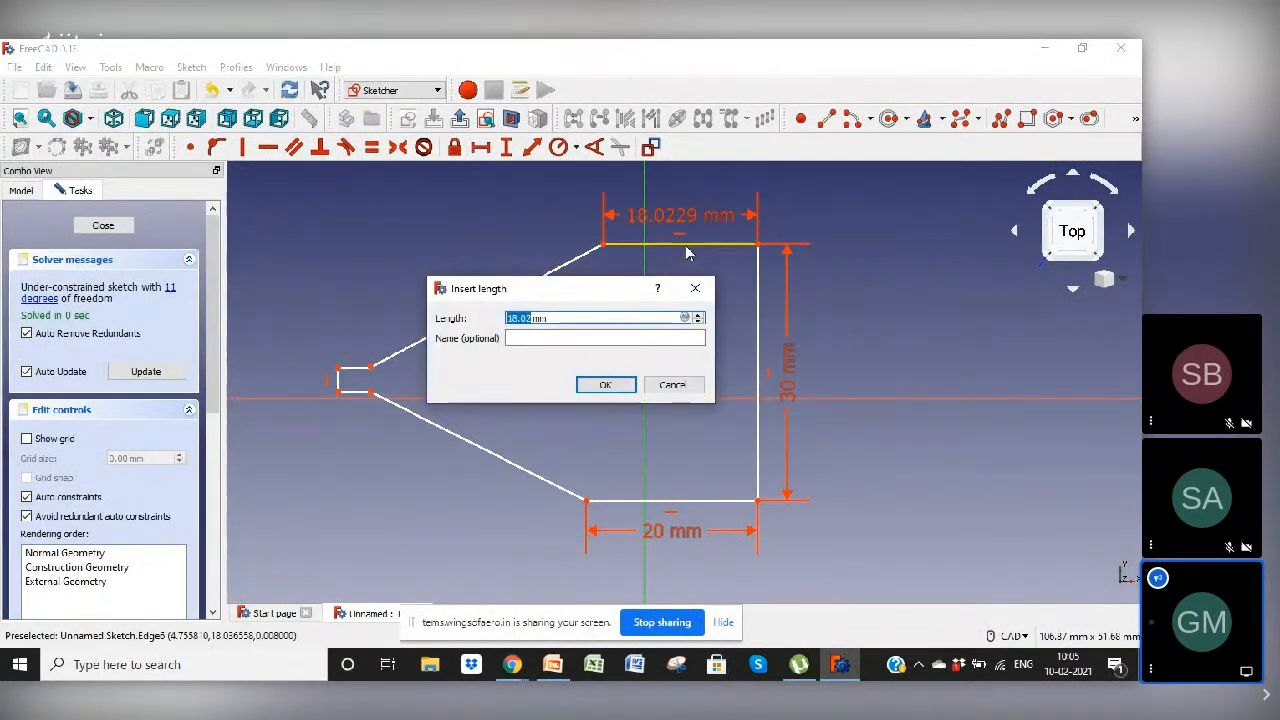
text(20)
key(Return)
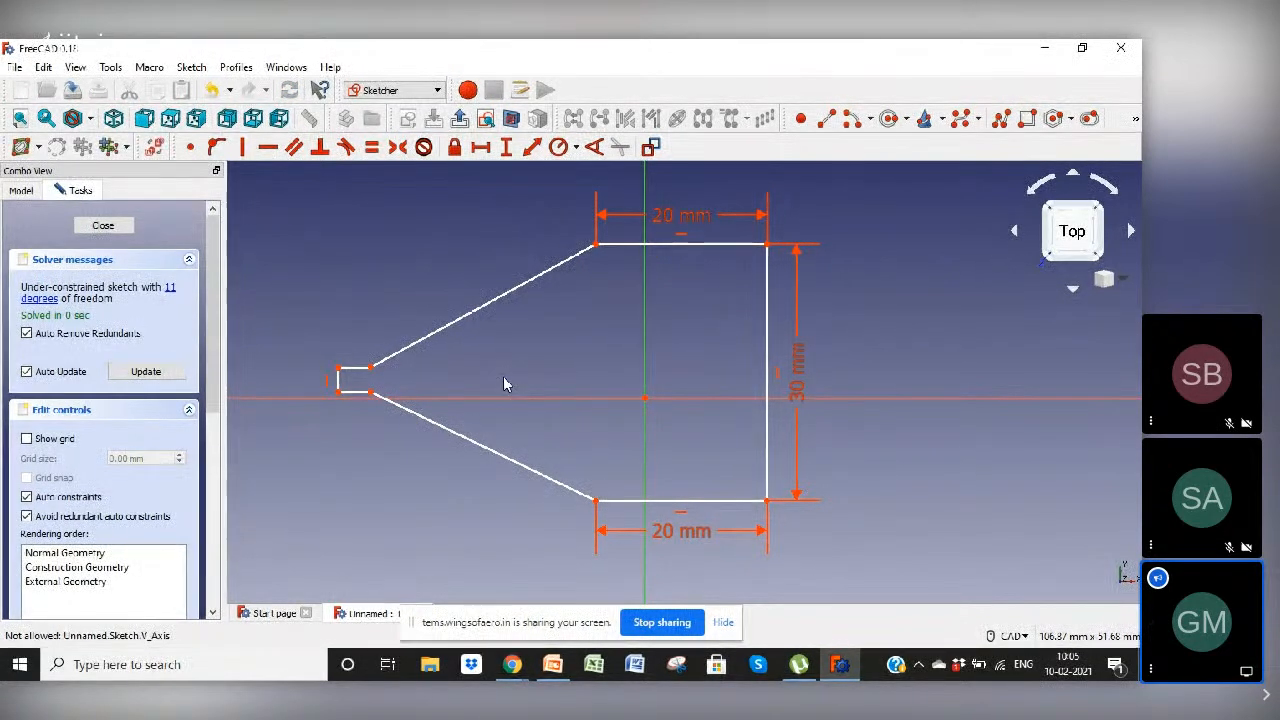
Step: Move the short left edge further outward and make its upper end coincident with the left end of the narrow section's upper line
drag(331, 390, 278, 375)
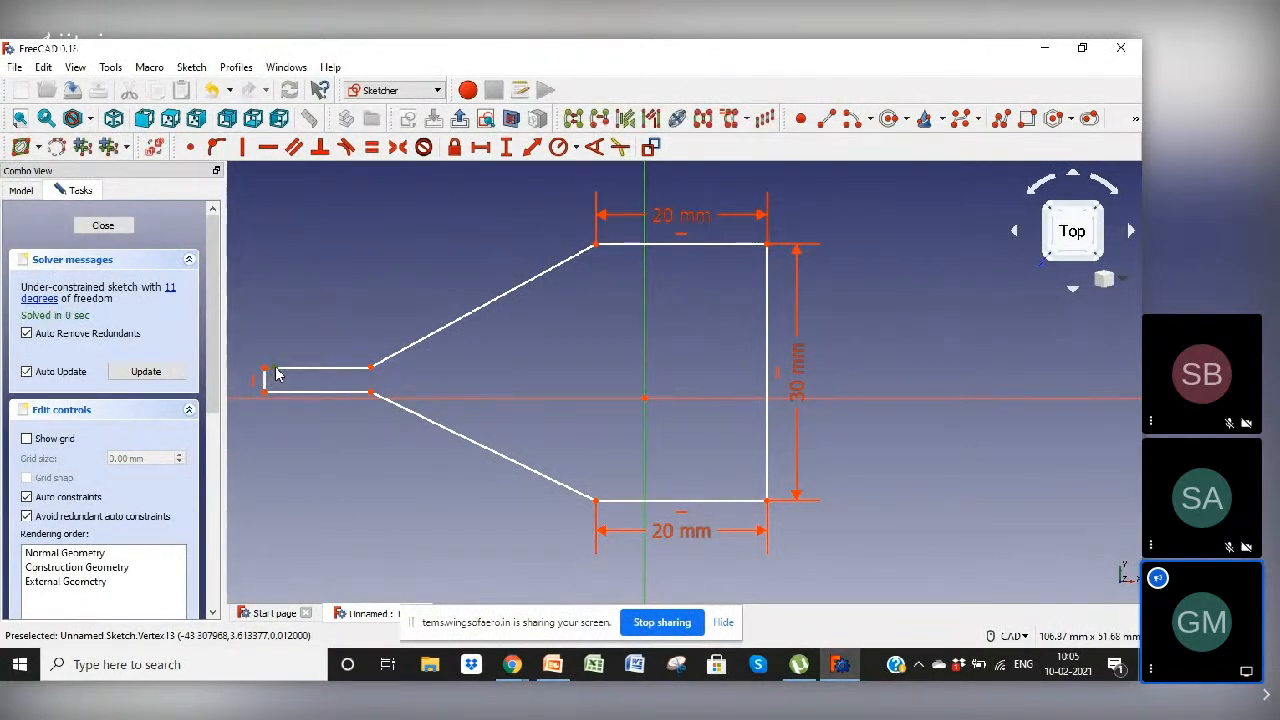
click(190, 147)
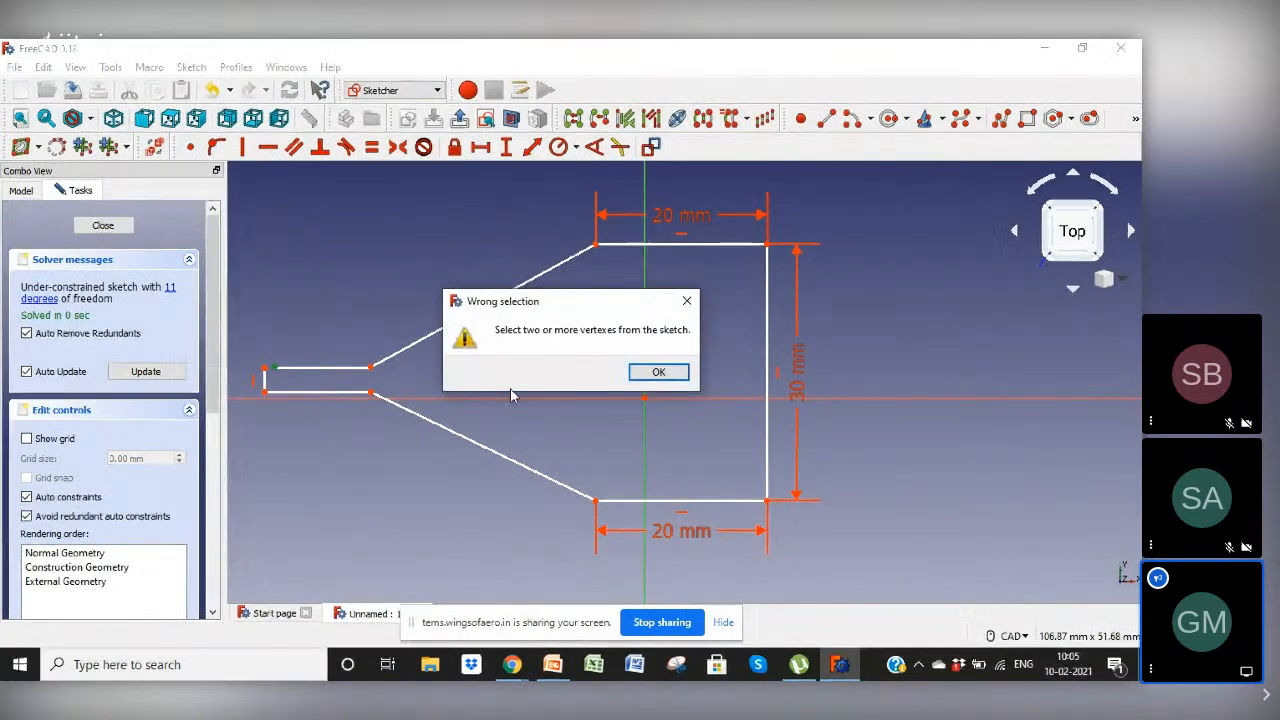
click(658, 372)
click(265, 368)
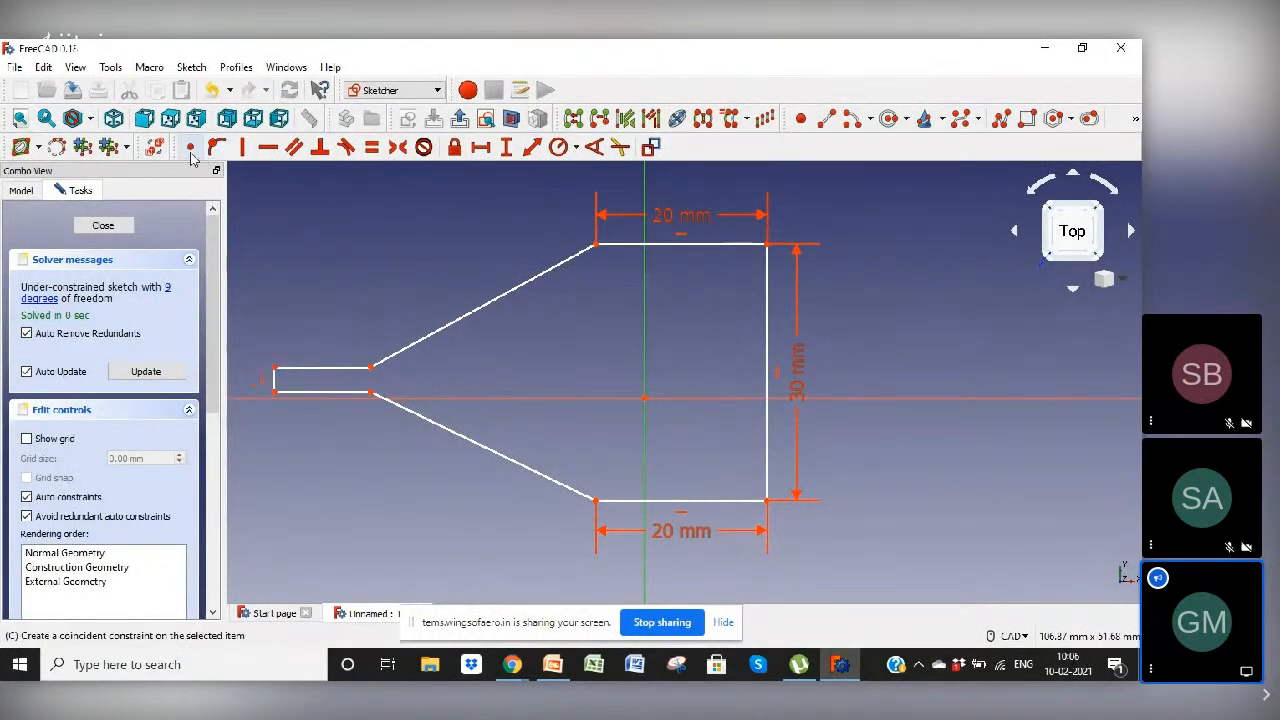
Step: Leave the sketch and reopen it for editing with the whole profile in view
key(Escape)
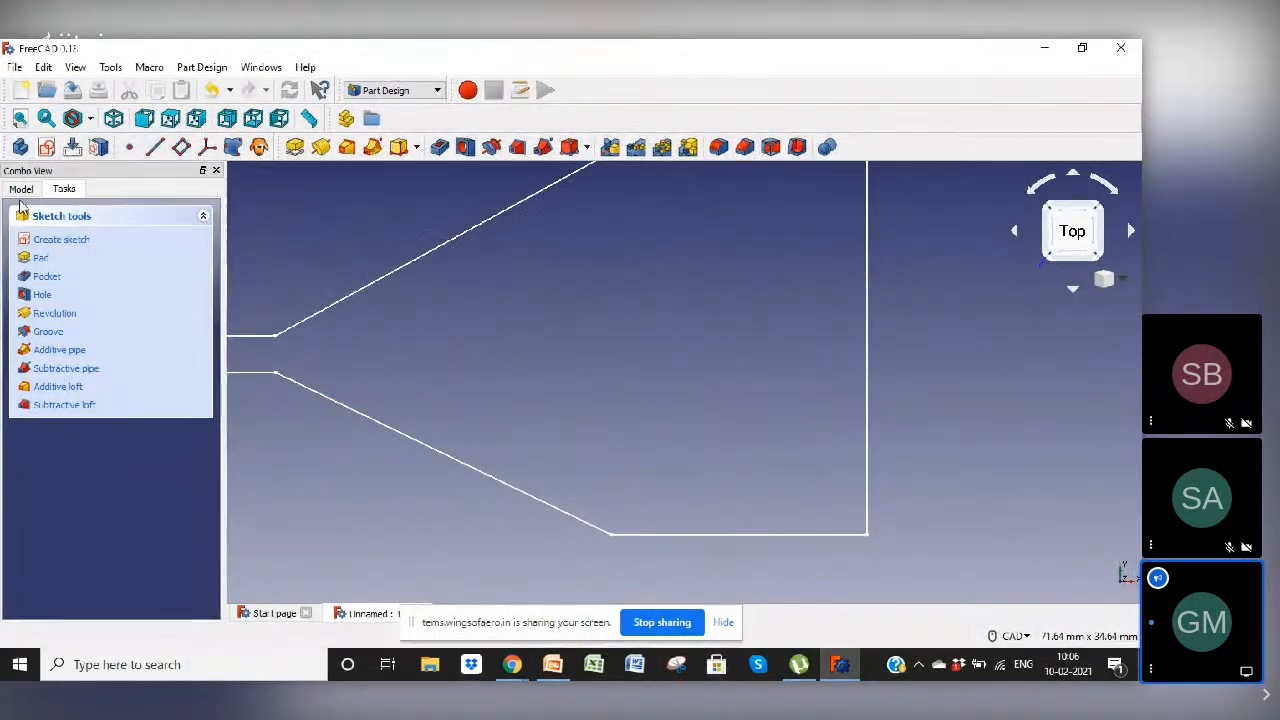
click(20, 192)
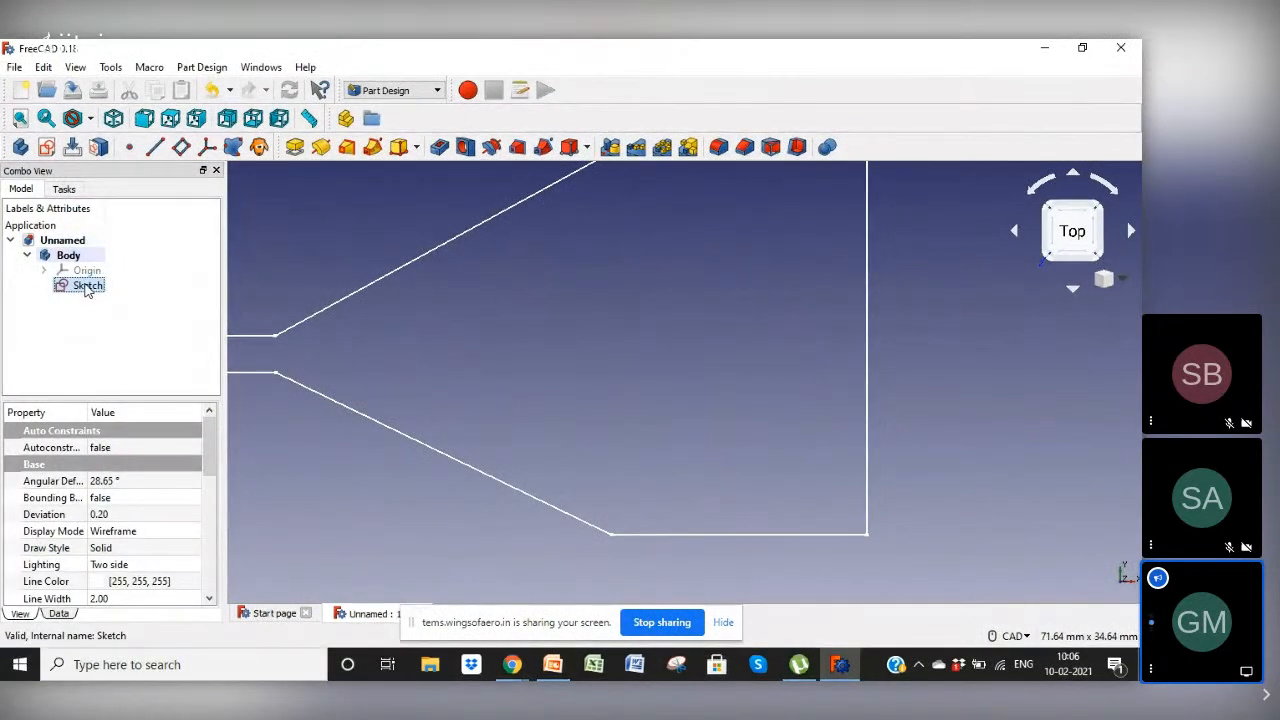
double_click(85, 286)
click(1122, 282)
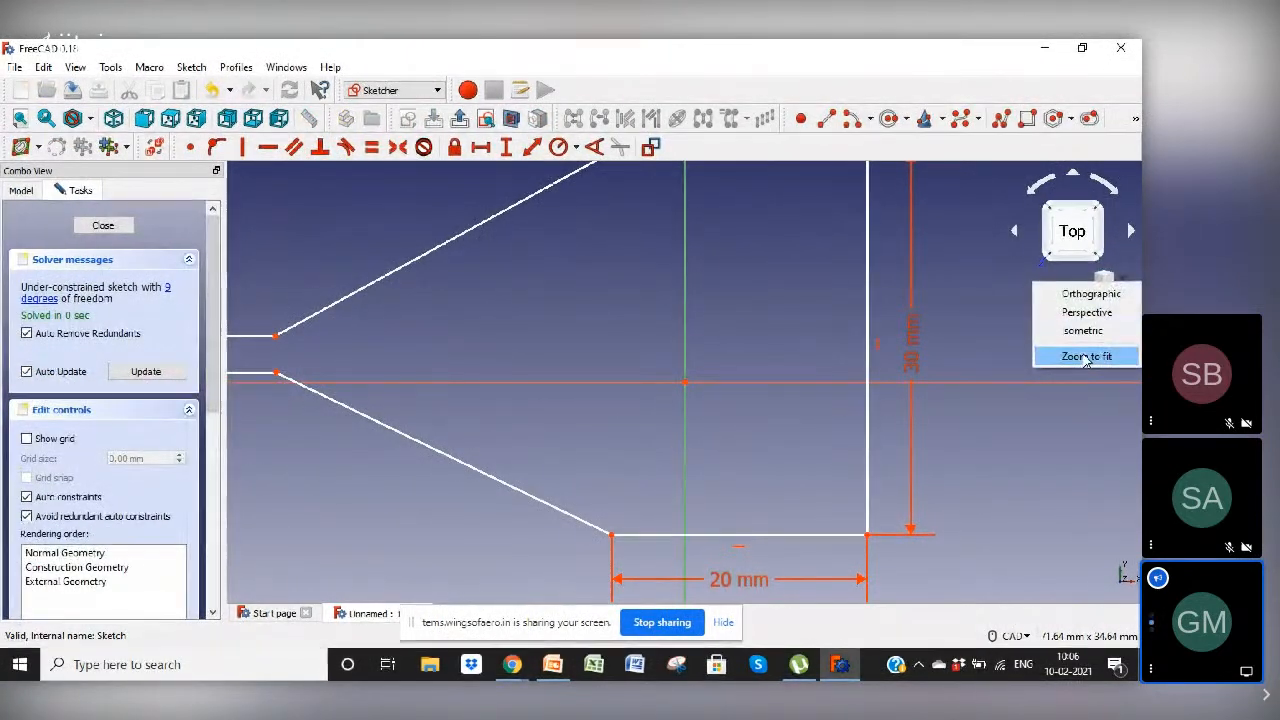
click(1087, 357)
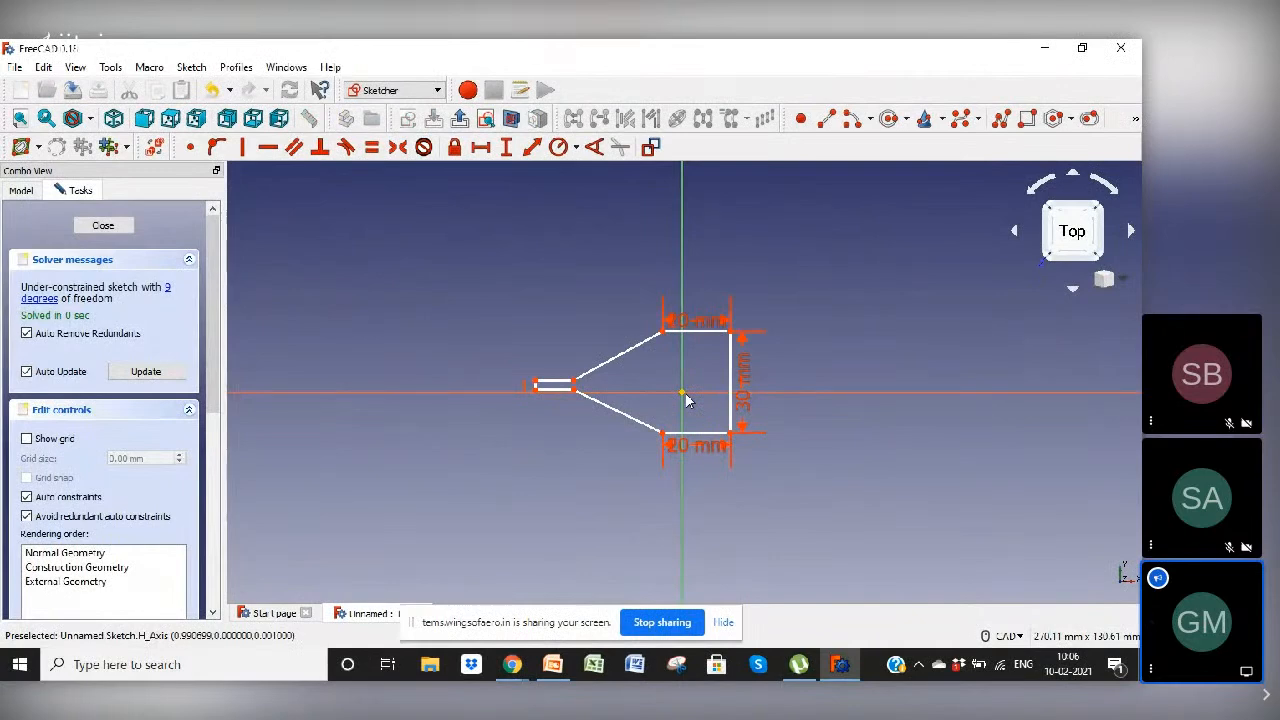
scroll(686, 400, up, 4)
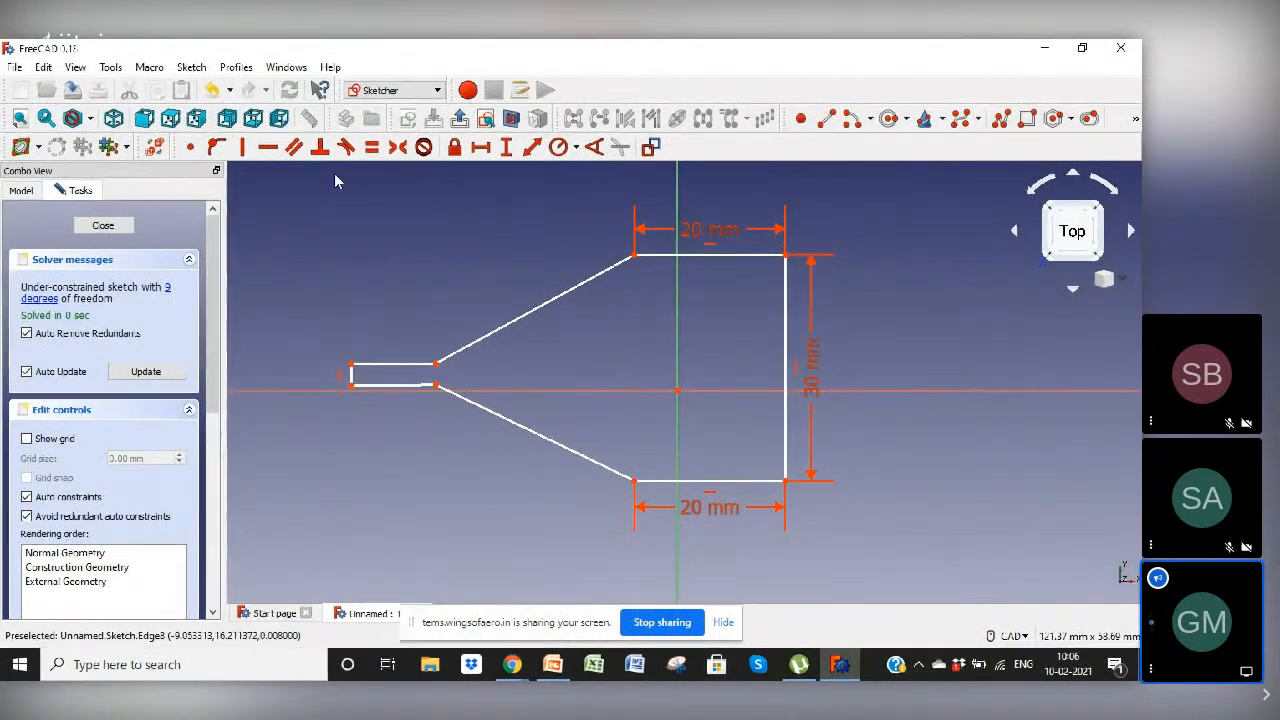
Step: Constrain the horizontal distance between the profile's lower left and lower right corners to 100 mm
click(480, 147)
click(351, 385)
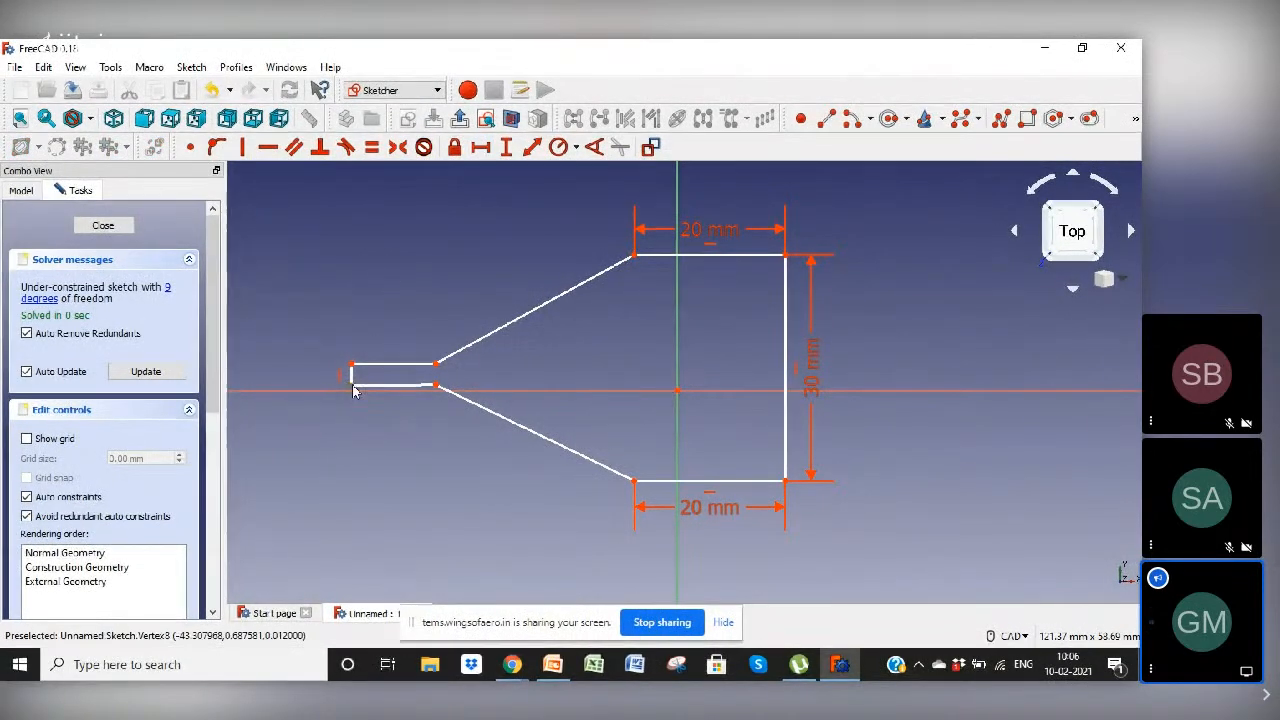
click(785, 481)
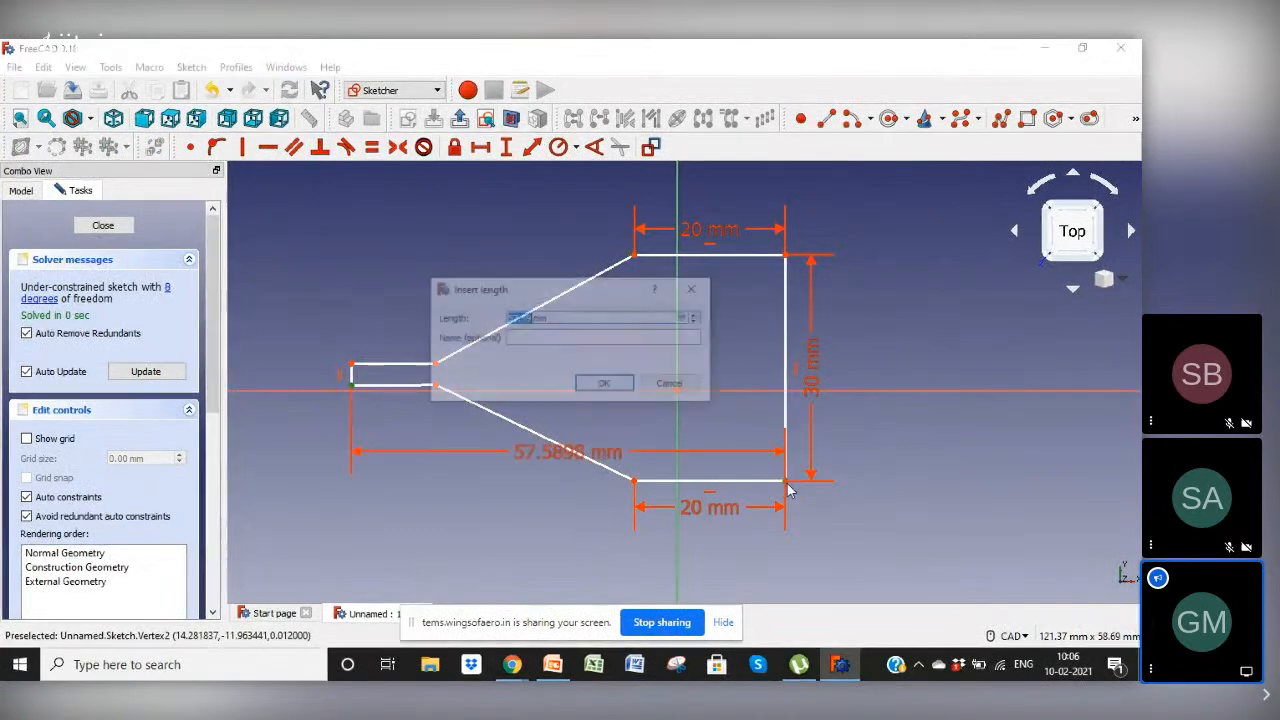
text(100)
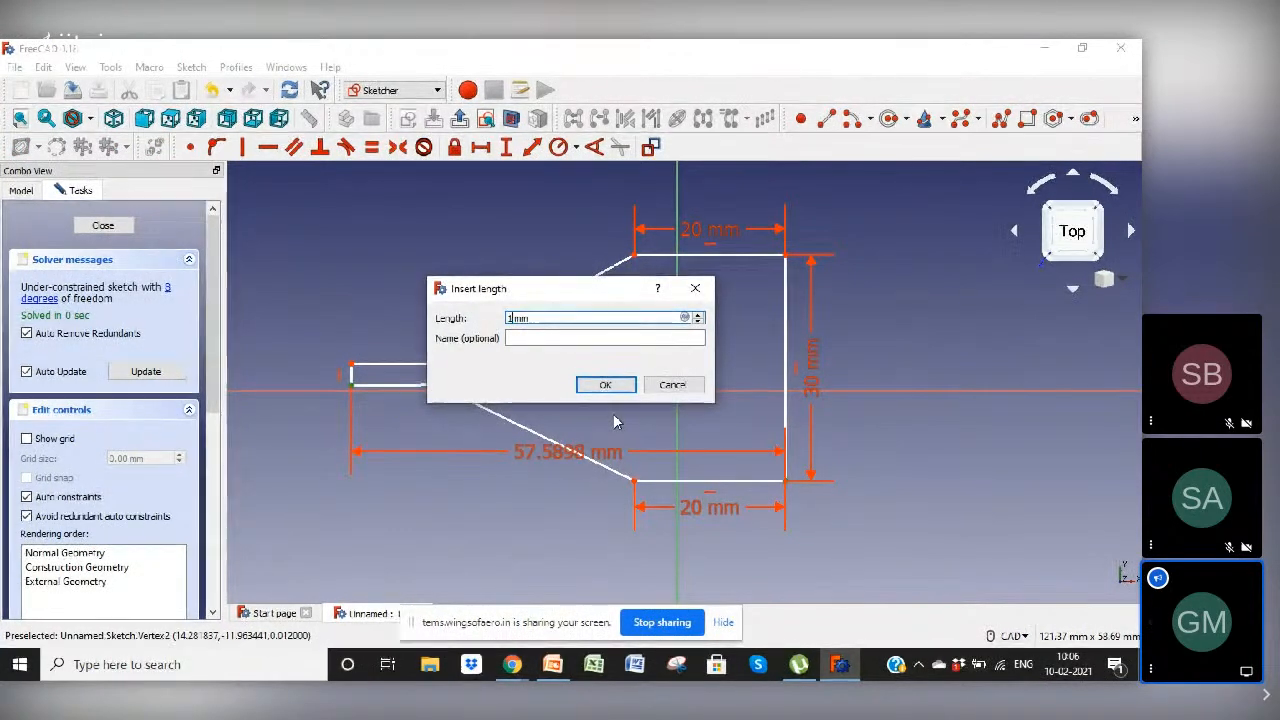
key(Return)
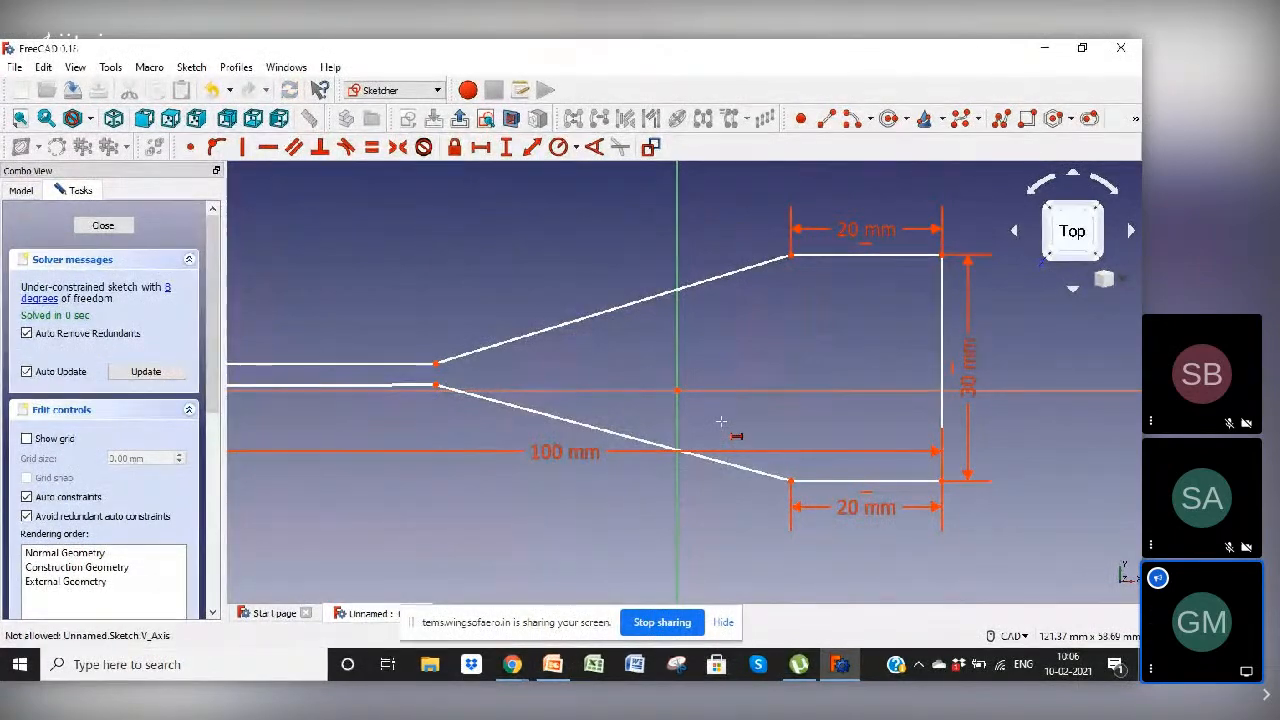
scroll(721, 421, down, 3)
scroll(721, 421, up, 1)
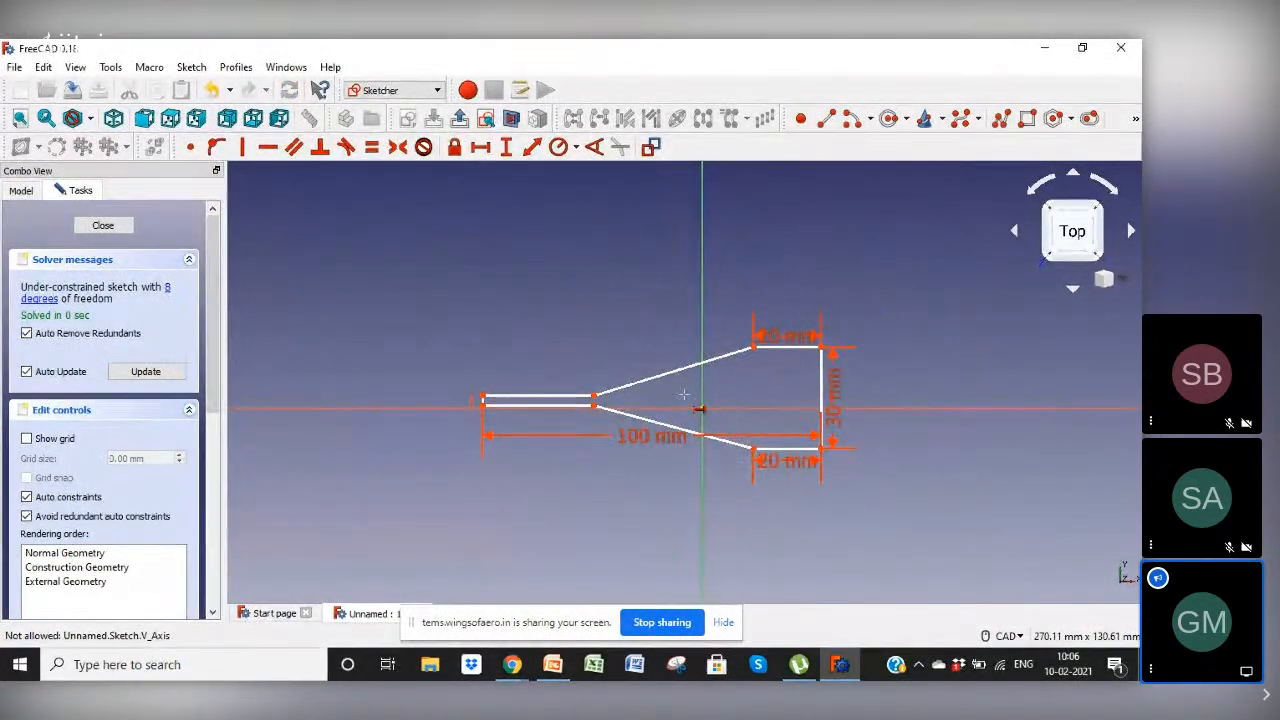
Step: Constrain the lower and upper edges of the narrow section to a length of 15 mm each
right_click(590, 381)
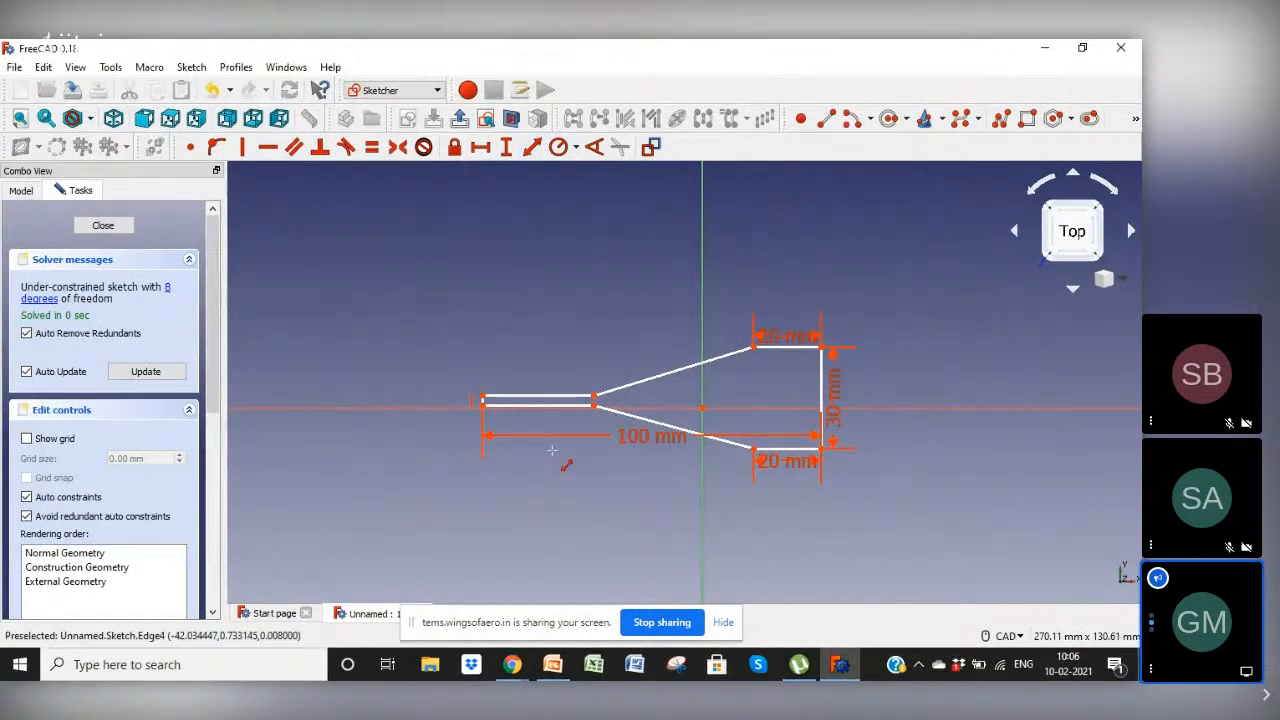
click(538, 405)
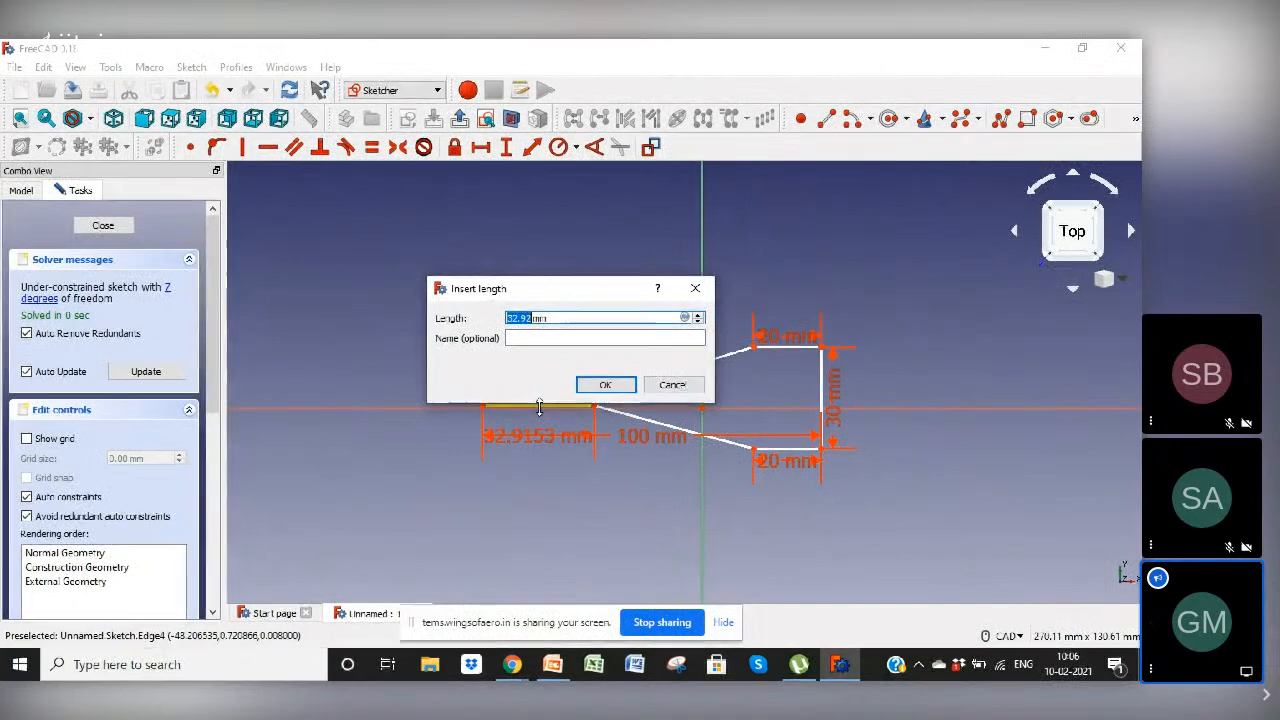
text(15)
key(Return)
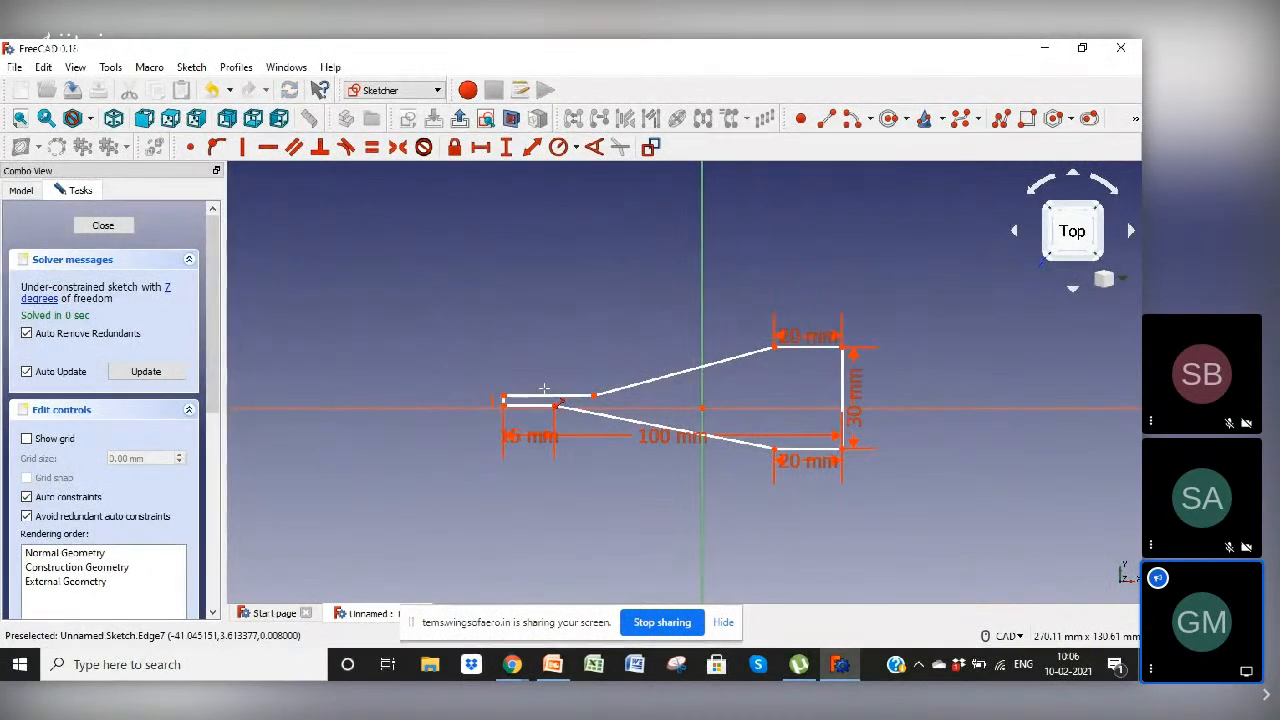
click(543, 395)
text(15)
key(Return)
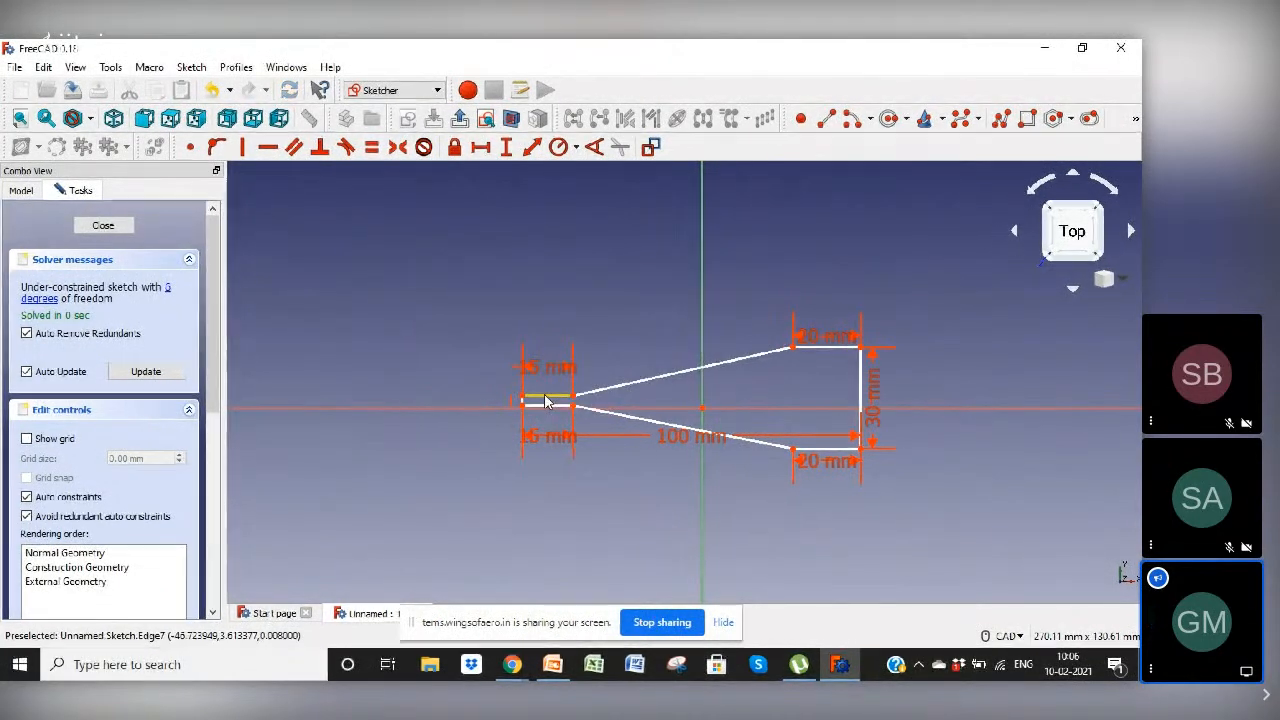
Step: Constrain the length of the narrow section's short left edge to 10 mm
click(522, 407)
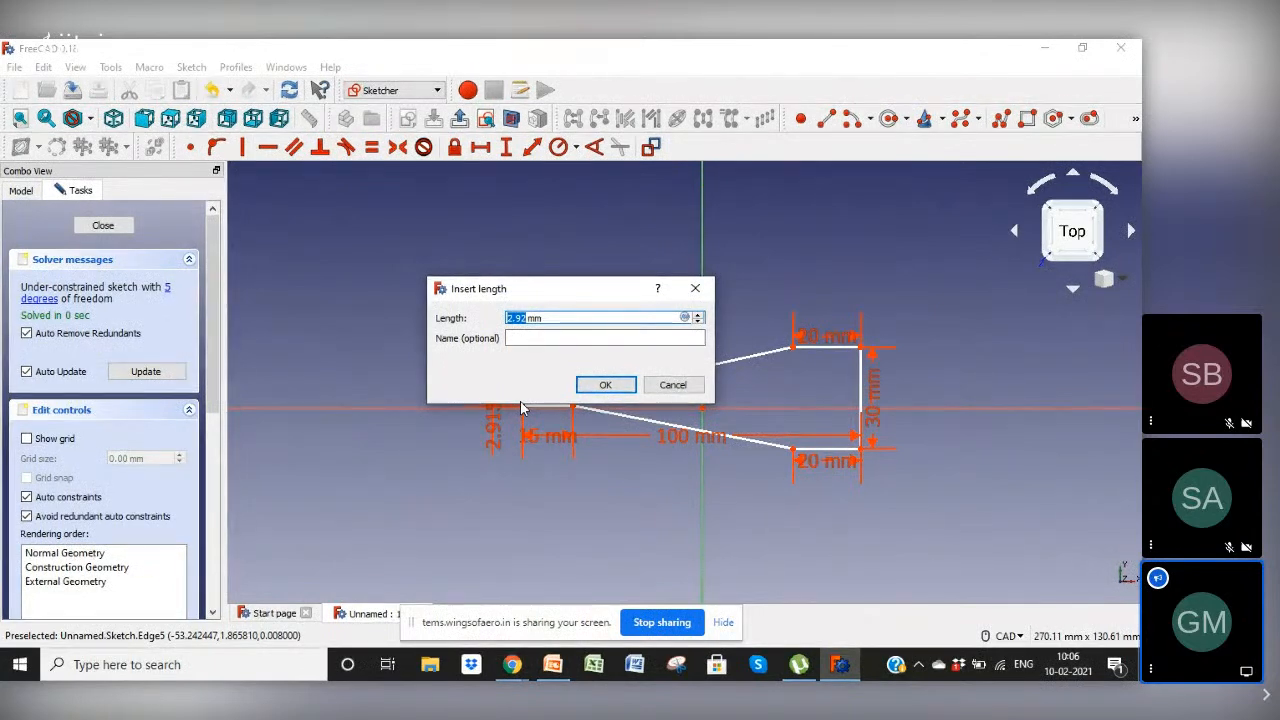
text(3)
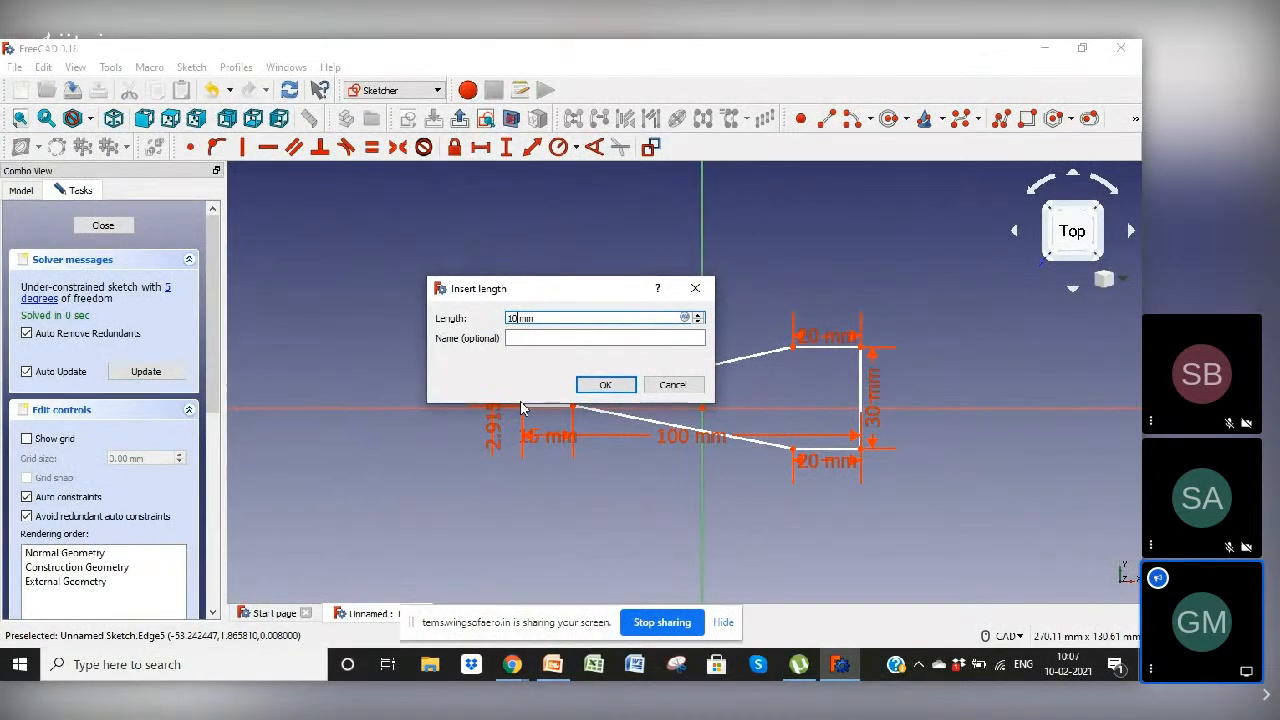
text(0)
key(Return)
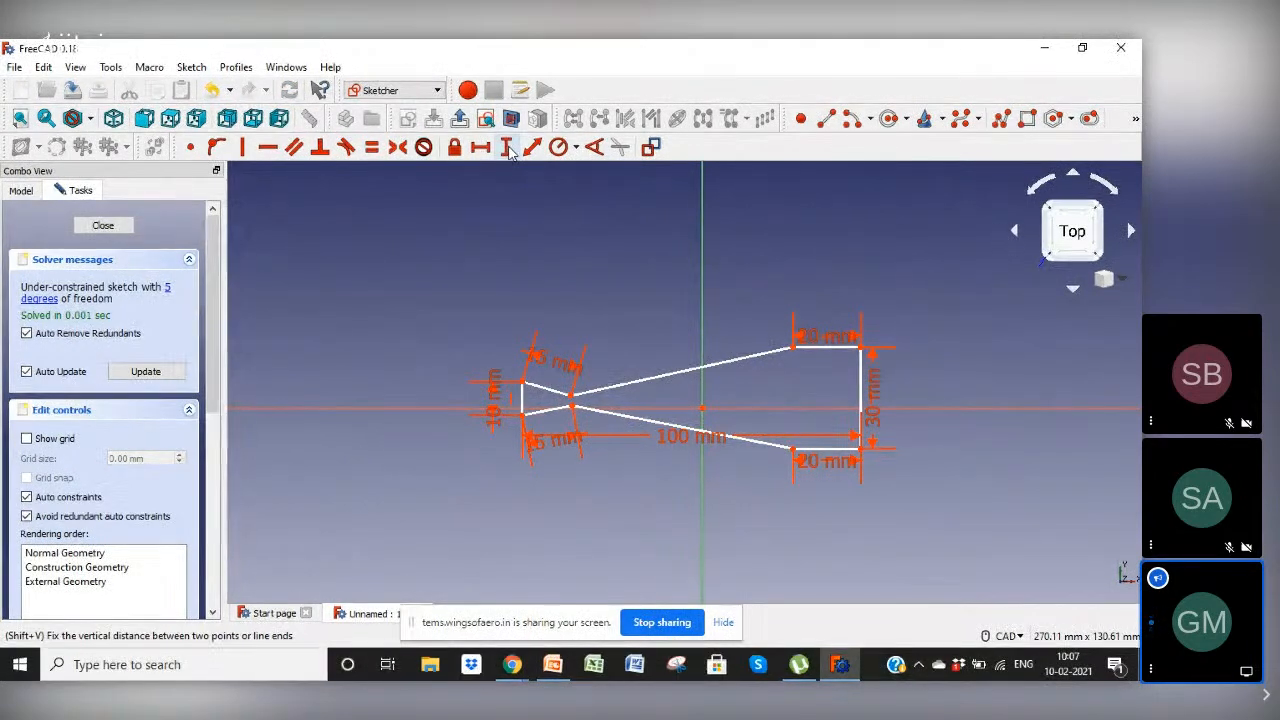
click(572, 396)
click(573, 407)
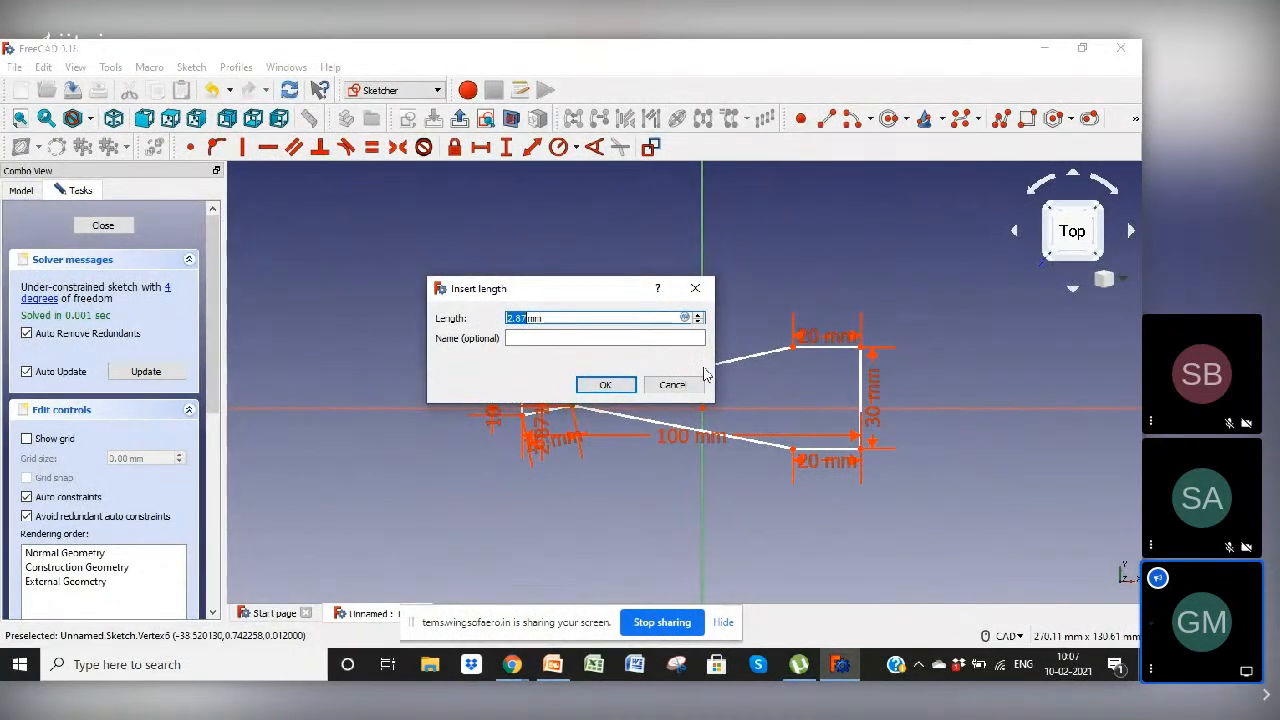
click(672, 385)
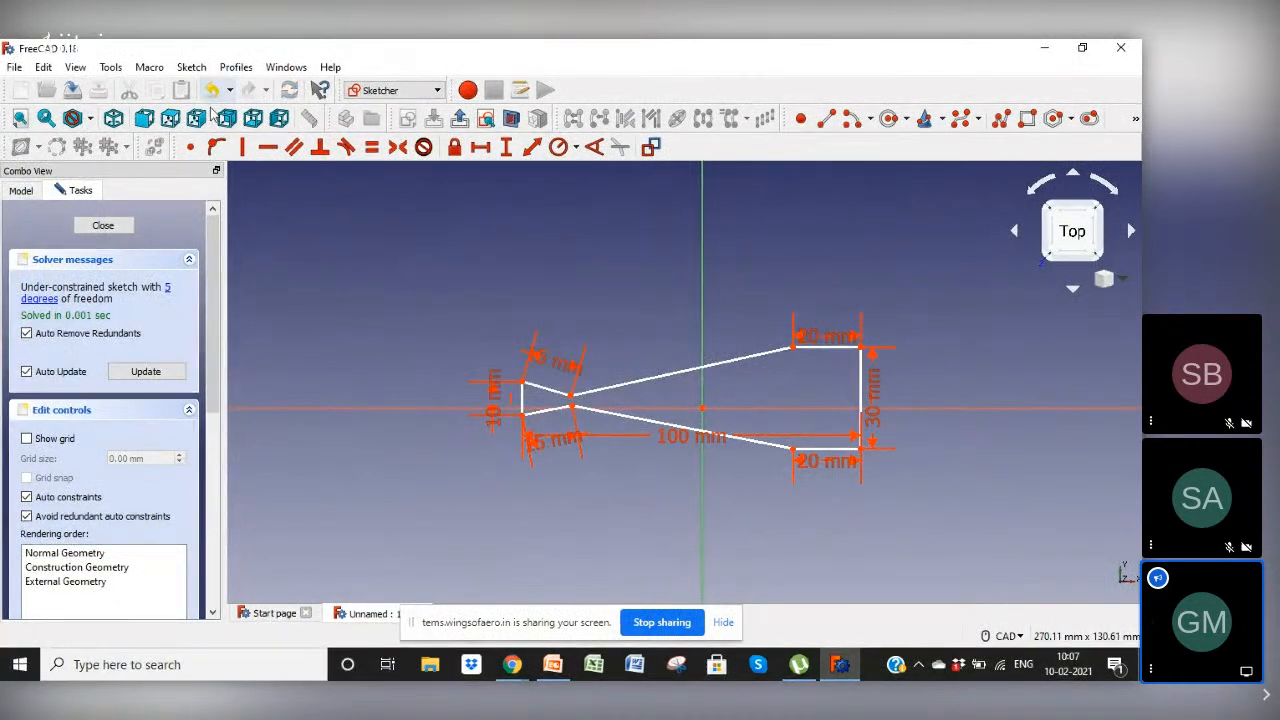
Step: Make the narrow section's upper and lower edges horizontal and shift the section slightly upward
click(268, 147)
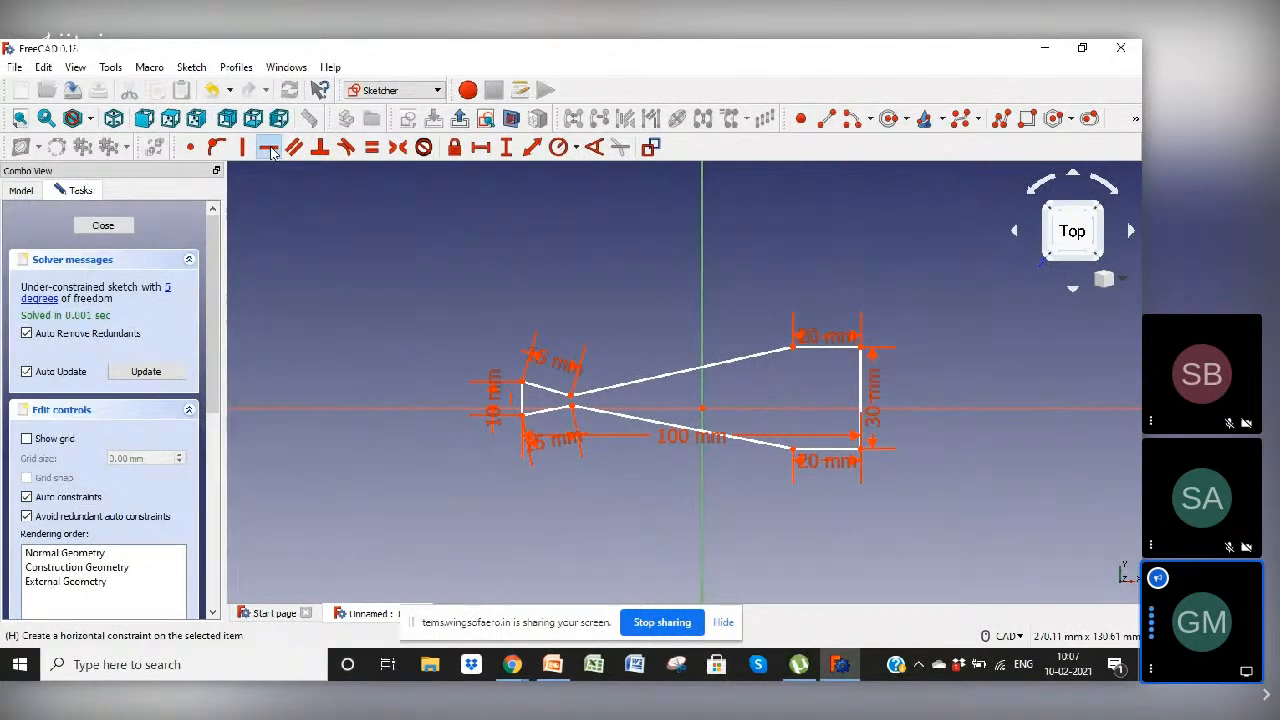
click(540, 386)
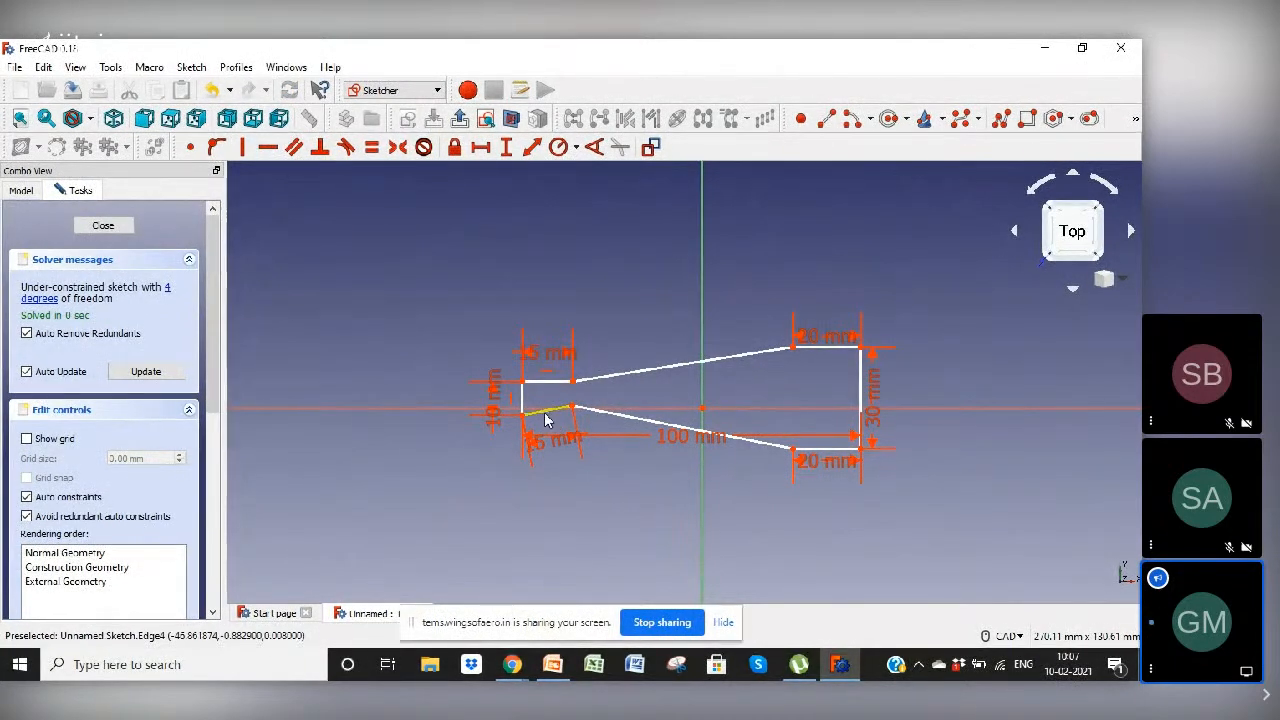
click(545, 414)
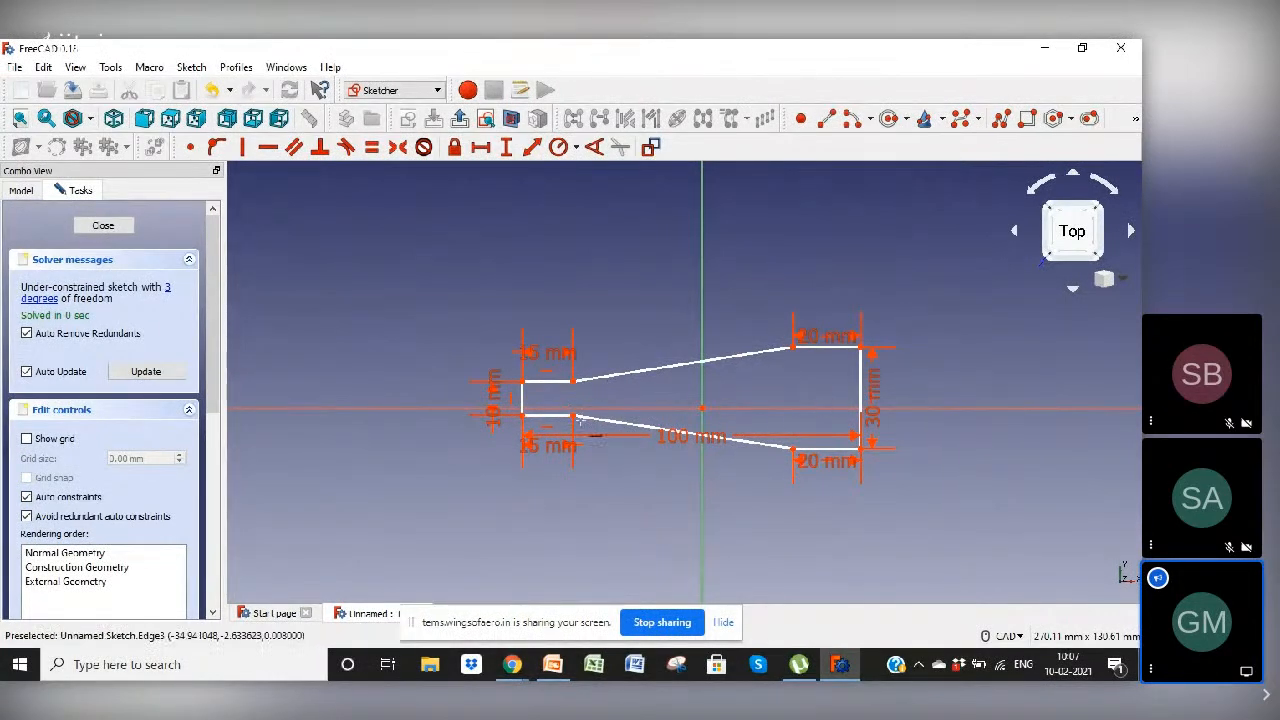
key(Escape)
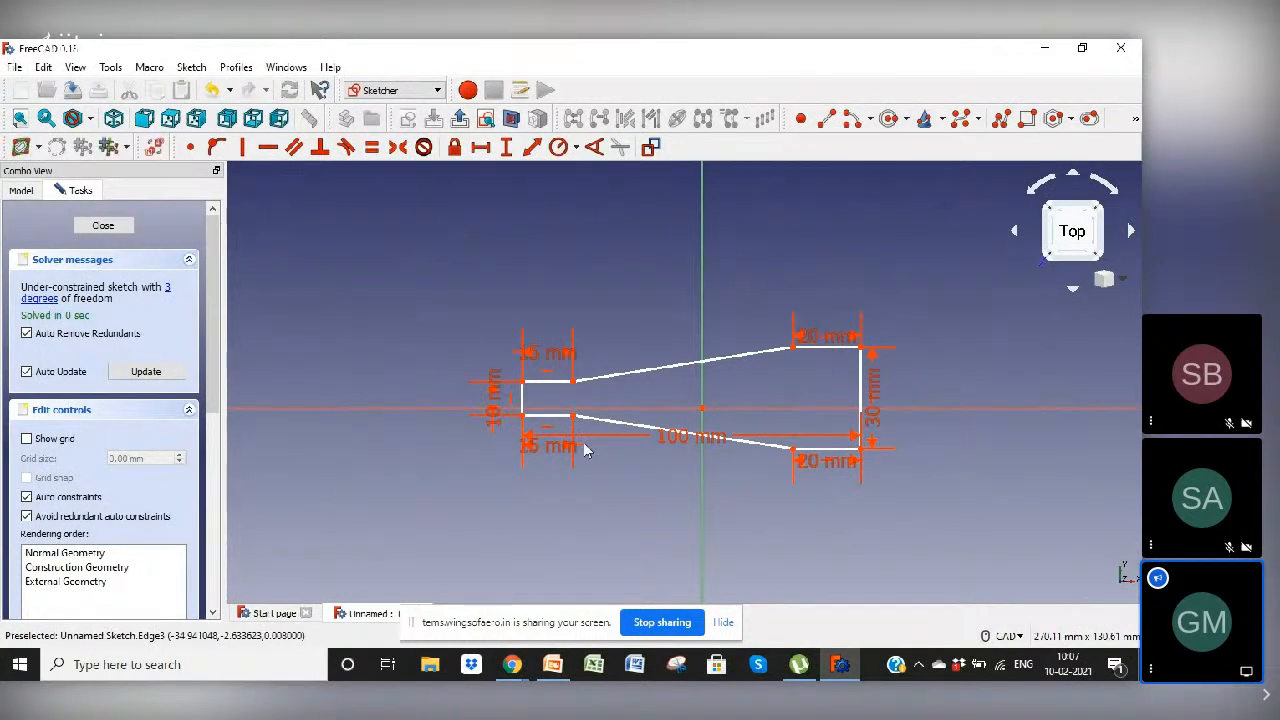
drag(575, 423, 577, 413)
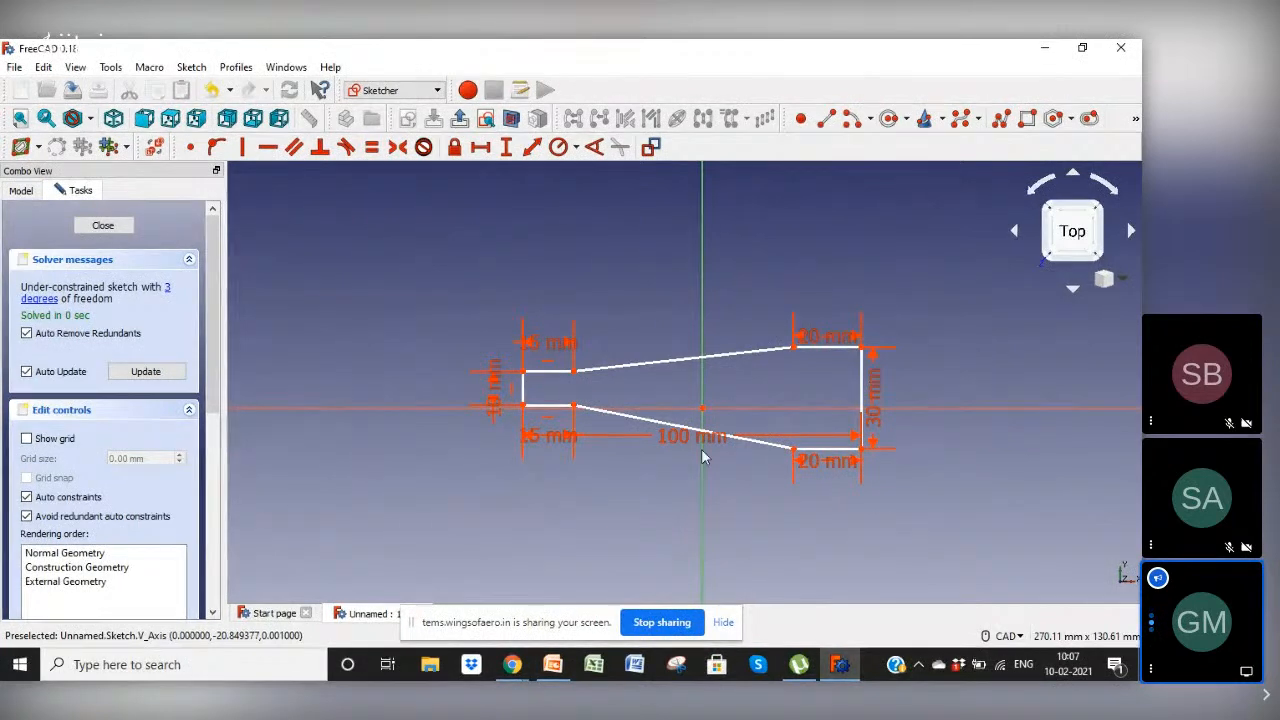
click(574, 408)
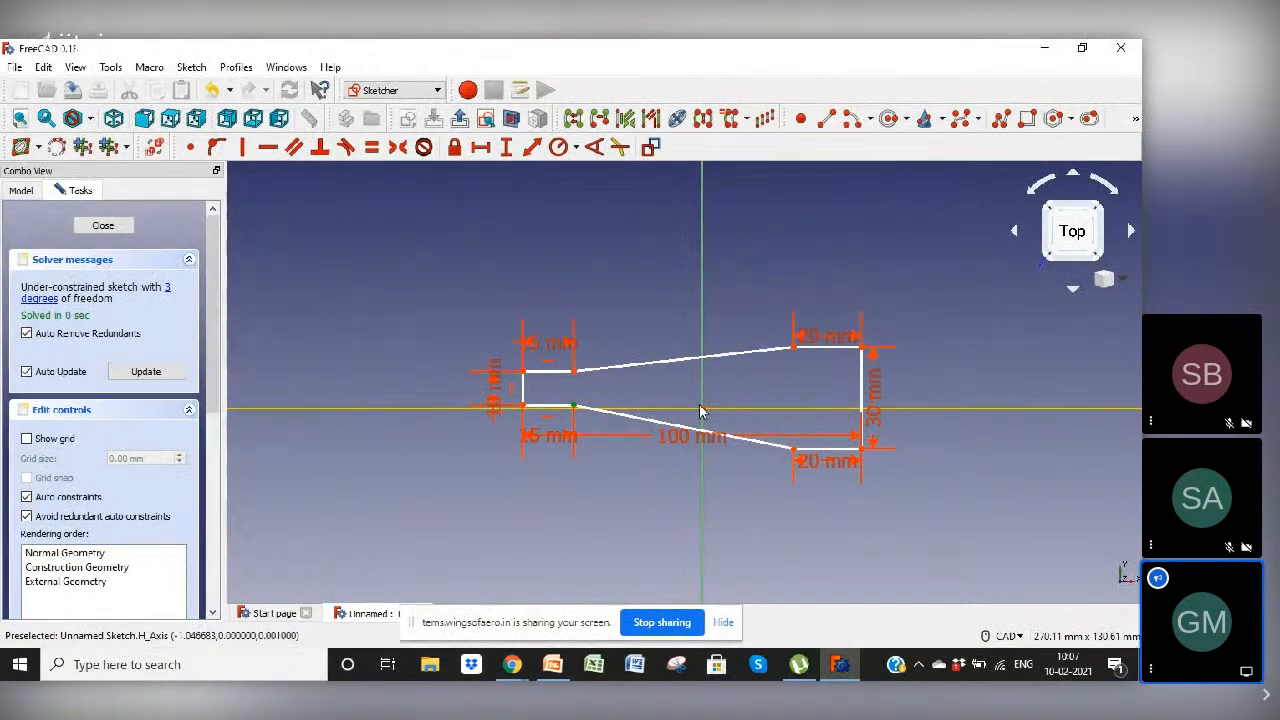
click(482, 148)
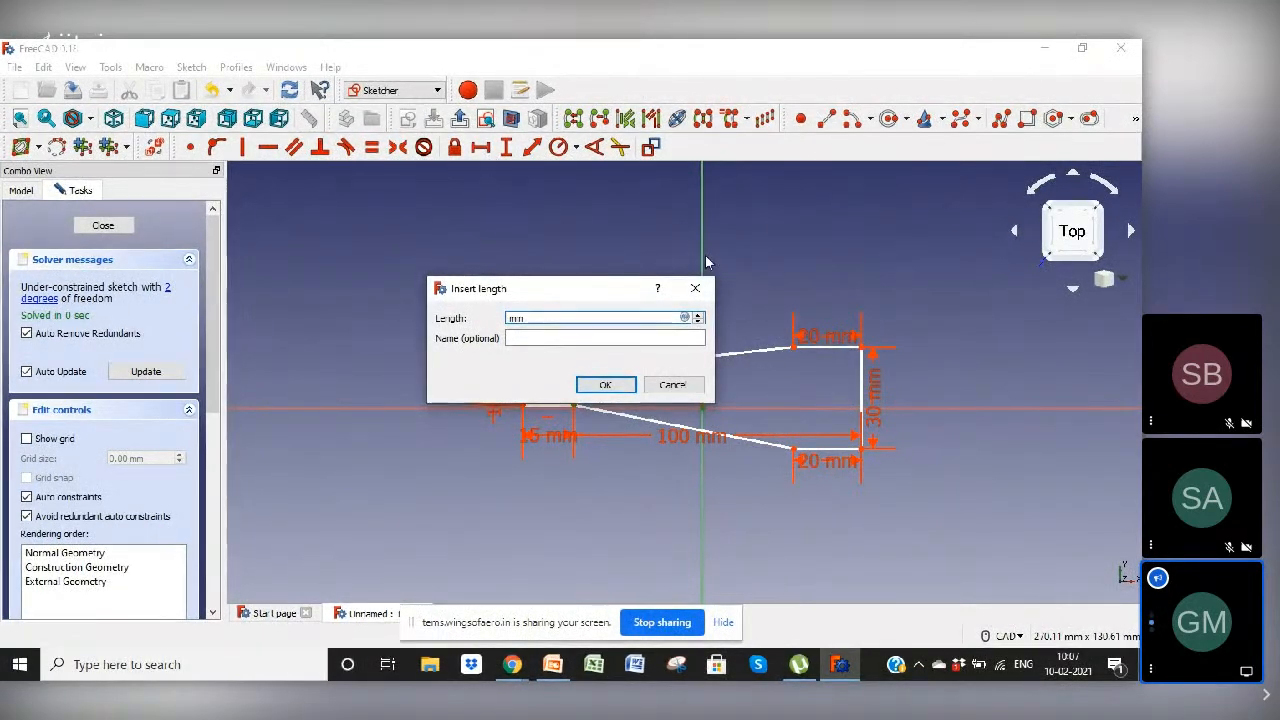
click(697, 290)
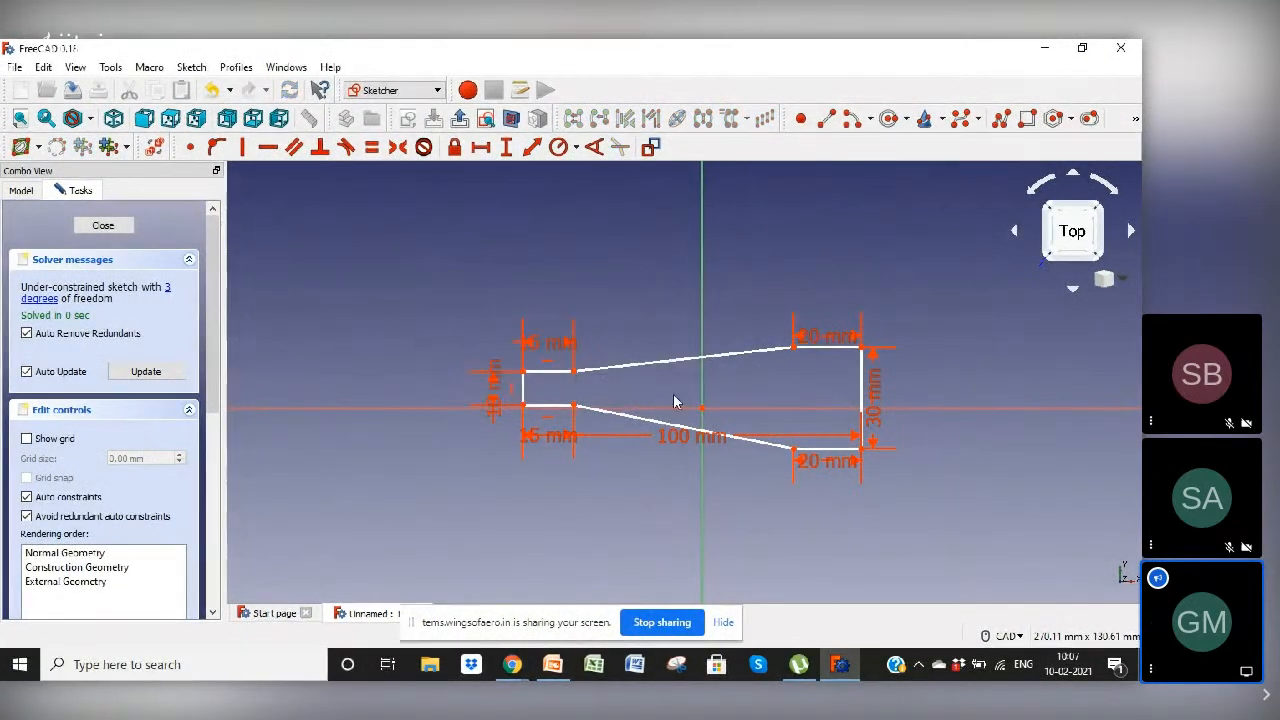
Step: Highlight the under-constrained geometry and constrain the vertical distance between the profile's upper right corner and the origin to 15 mm
click(42, 300)
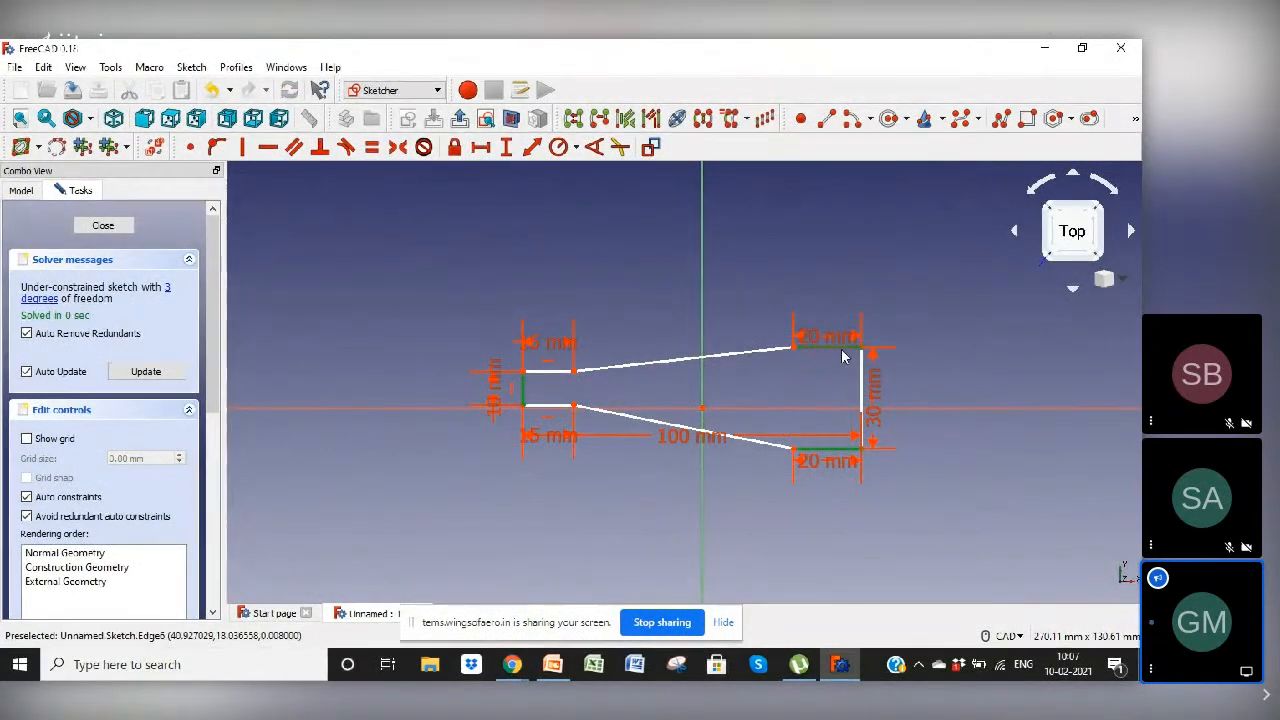
click(619, 312)
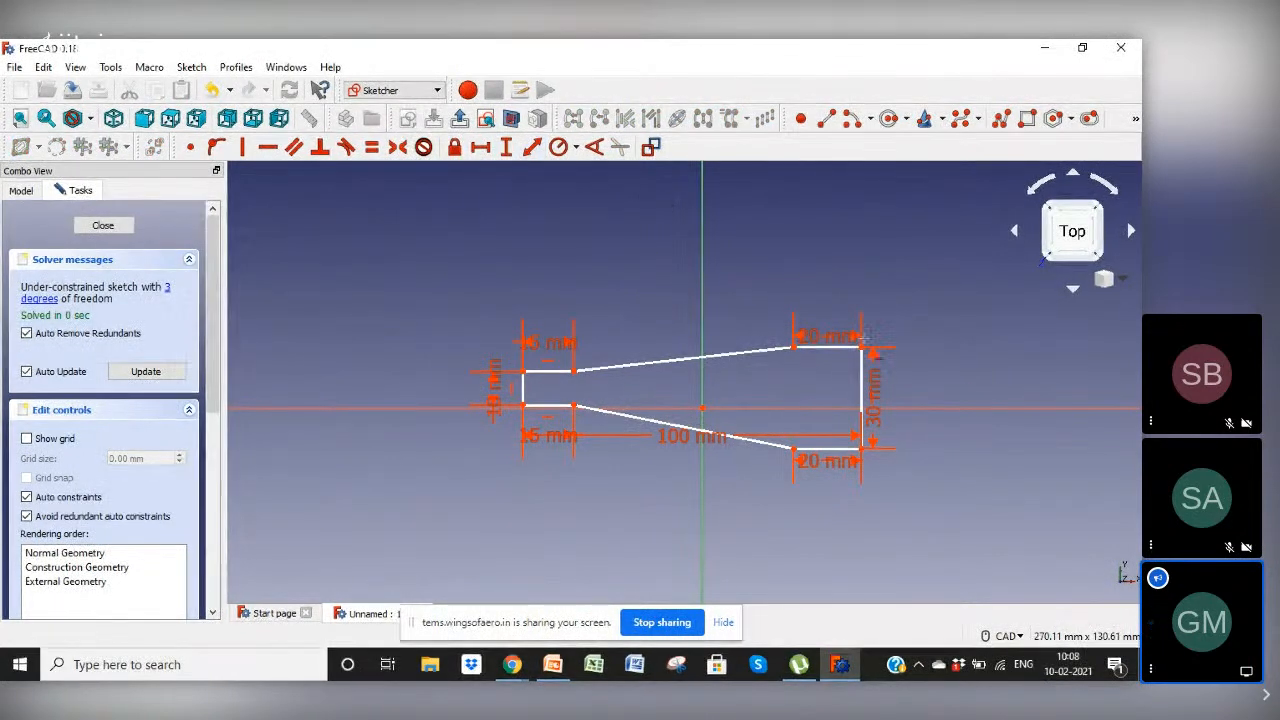
click(703, 407)
text(10)
key(Return)
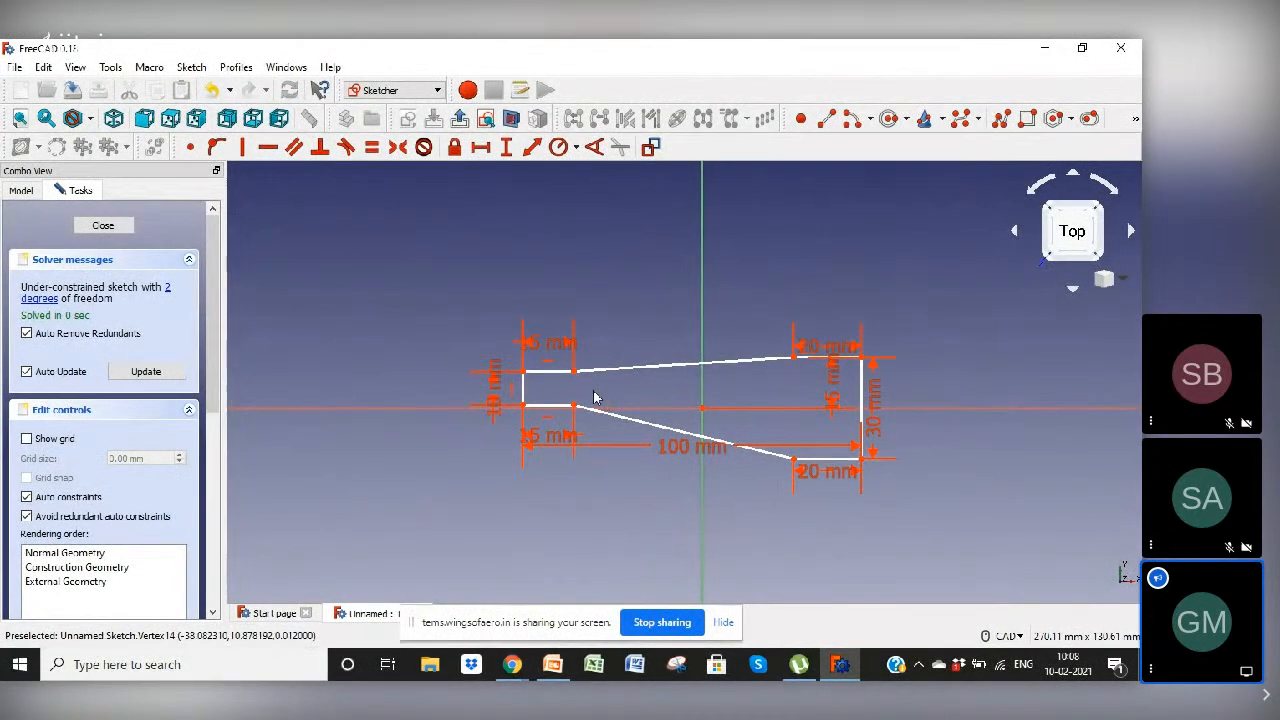
Step: Highlight the remaining under-constrained geometry and move the narrow section slightly down and to the left
click(38, 299)
click(389, 356)
mouse_move(549, 411)
mouse_down()
mouse_move(556, 428)
mouse_move(491, 417)
mouse_move(525, 428)
mouse_move(526, 417)
mouse_up()
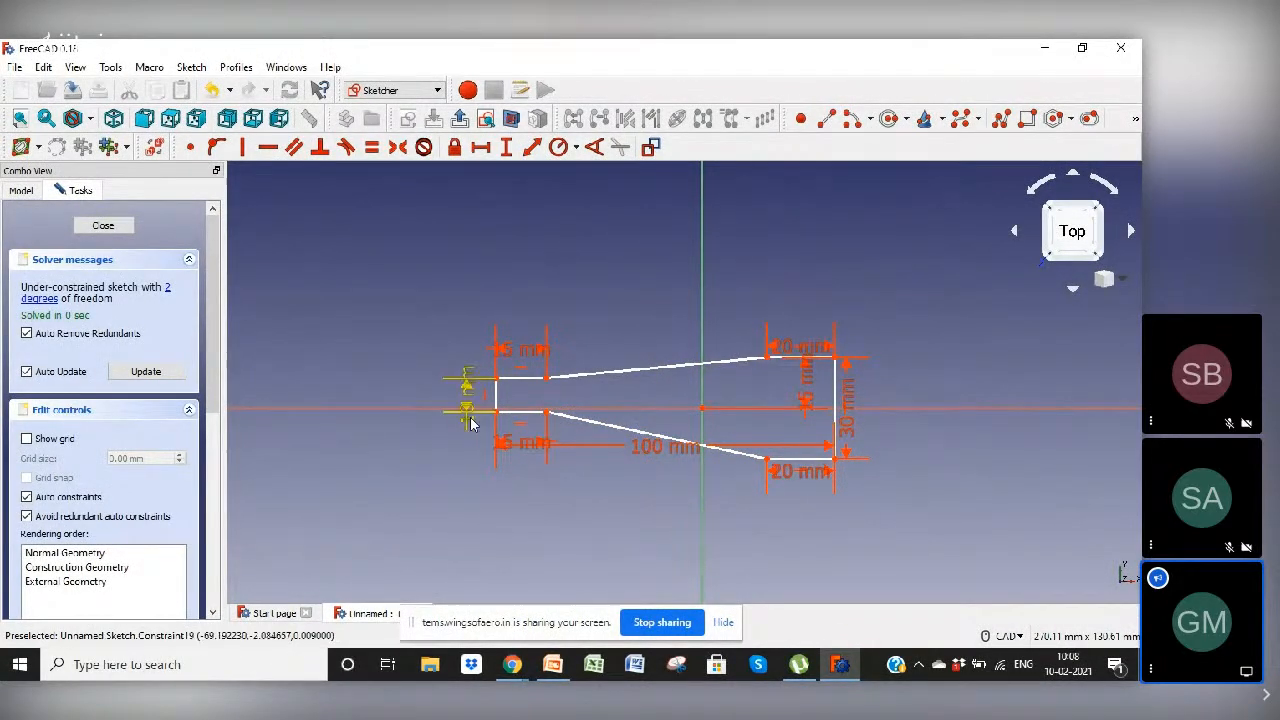
Step: Constrain the horizontal distance between the profile's lower right corner and the origin to 40 mm and place the dimension below the profile
click(835, 459)
click(702, 409)
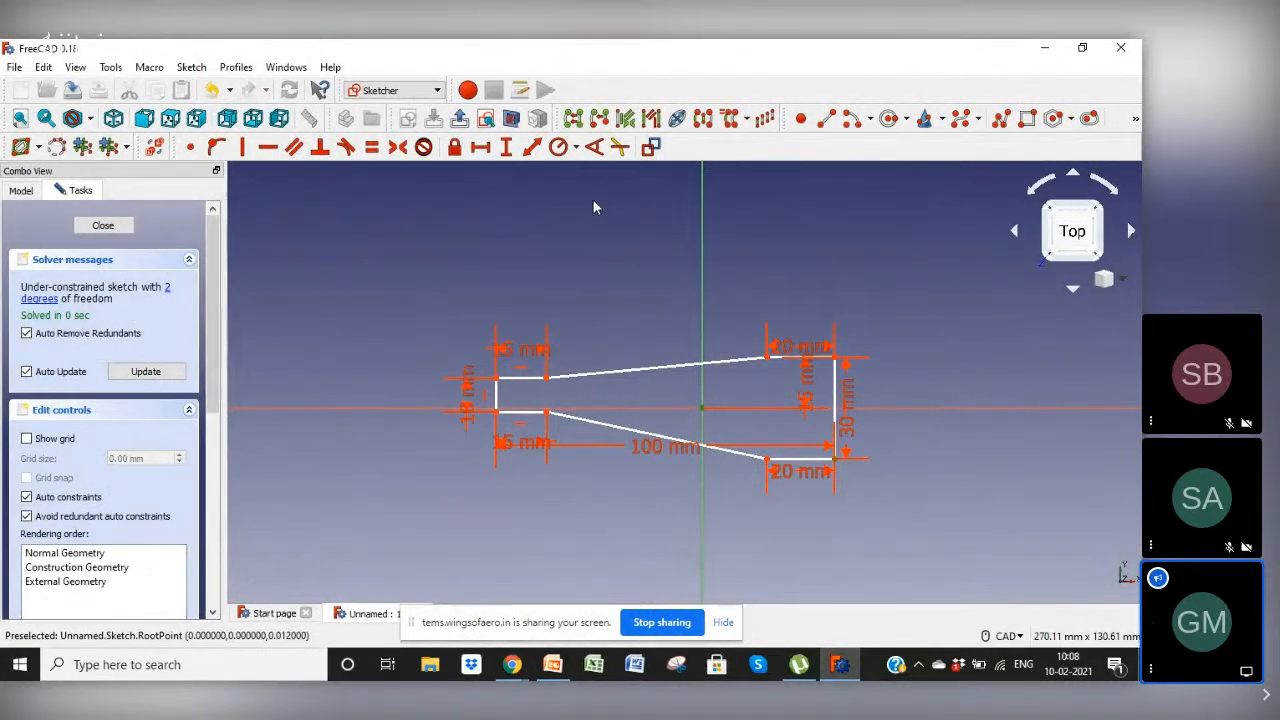
click(480, 147)
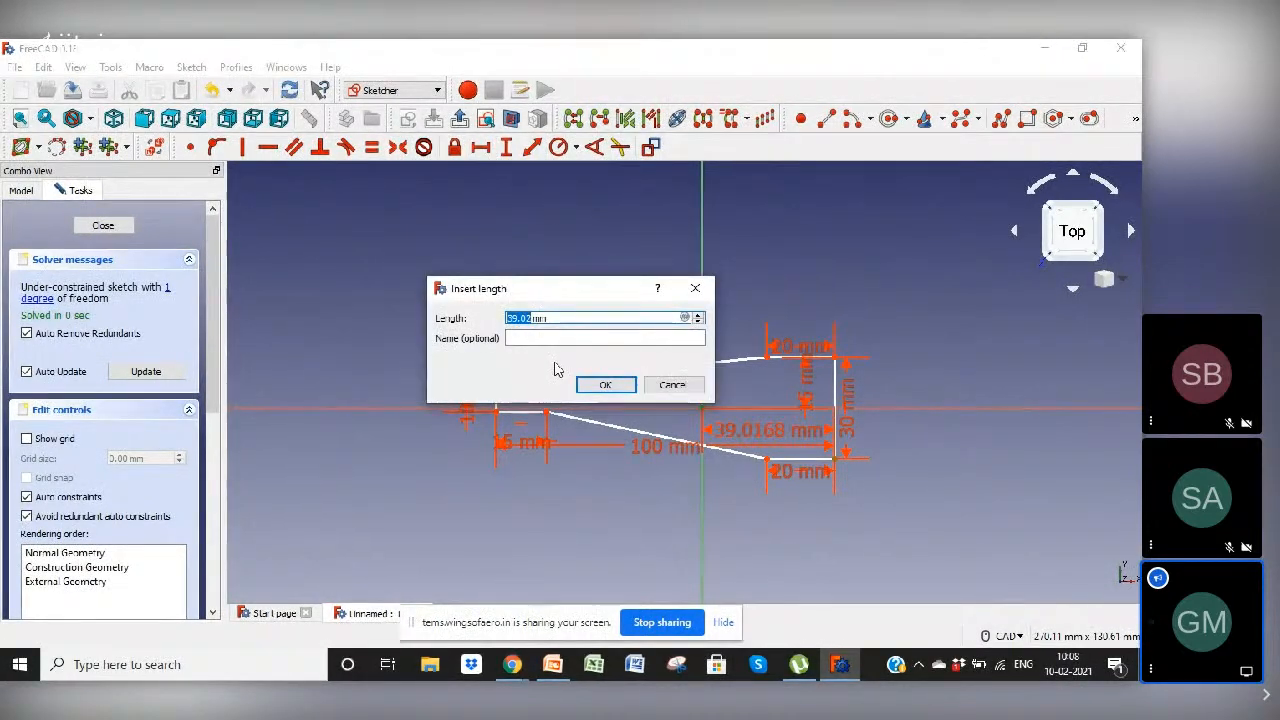
text(40)
click(605, 384)
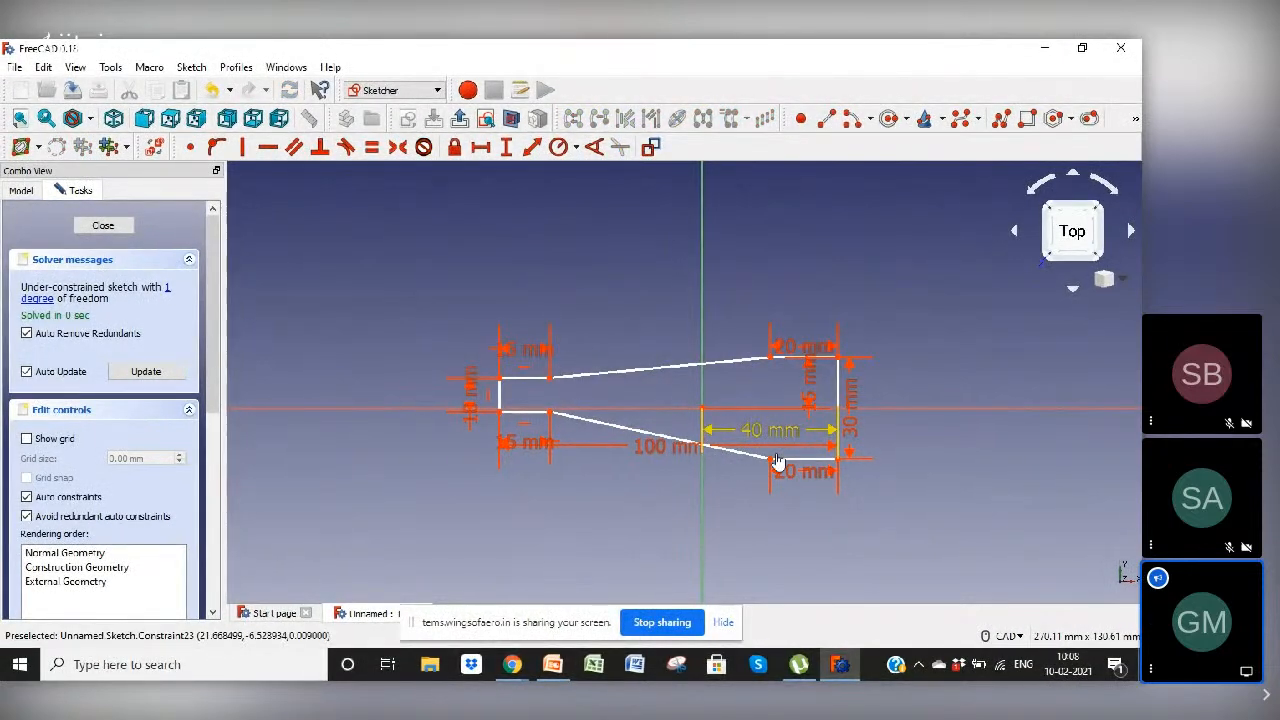
drag(778, 460, 780, 526)
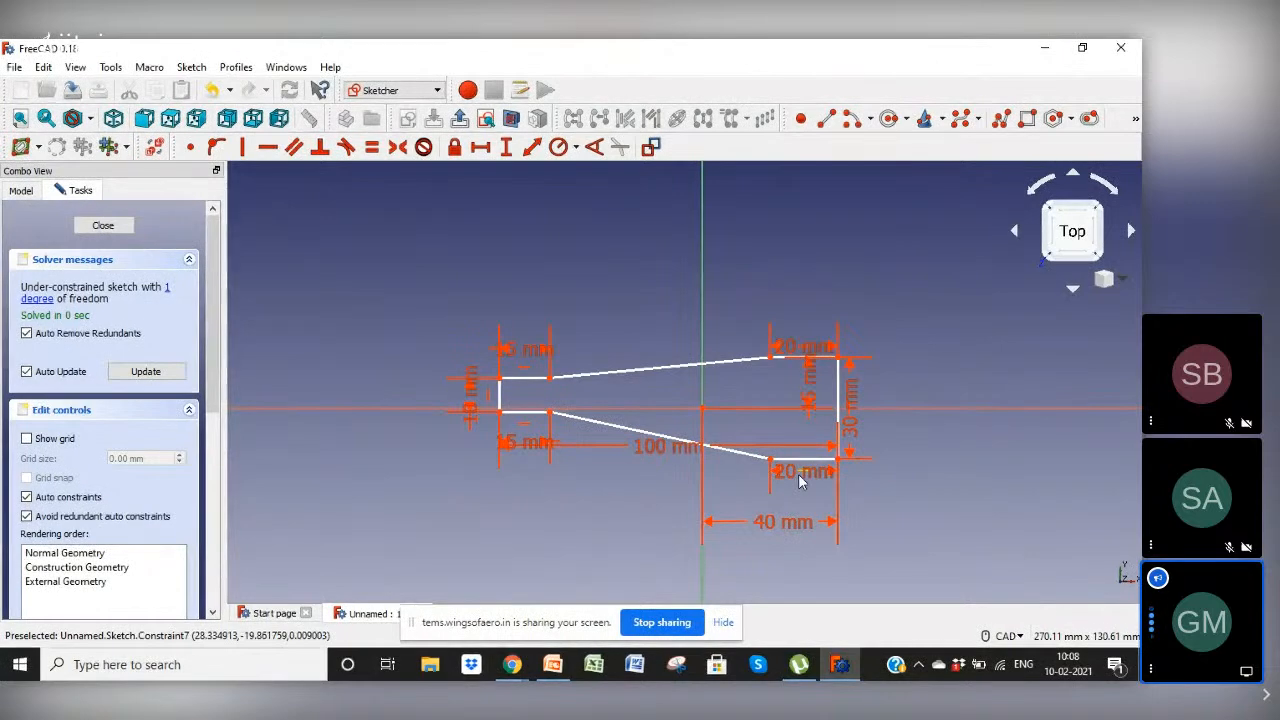
Step: Spread out the overlapping dimensions around the wide end and place the 100 mm overall length dimension below the profile
drag(786, 482, 806, 497)
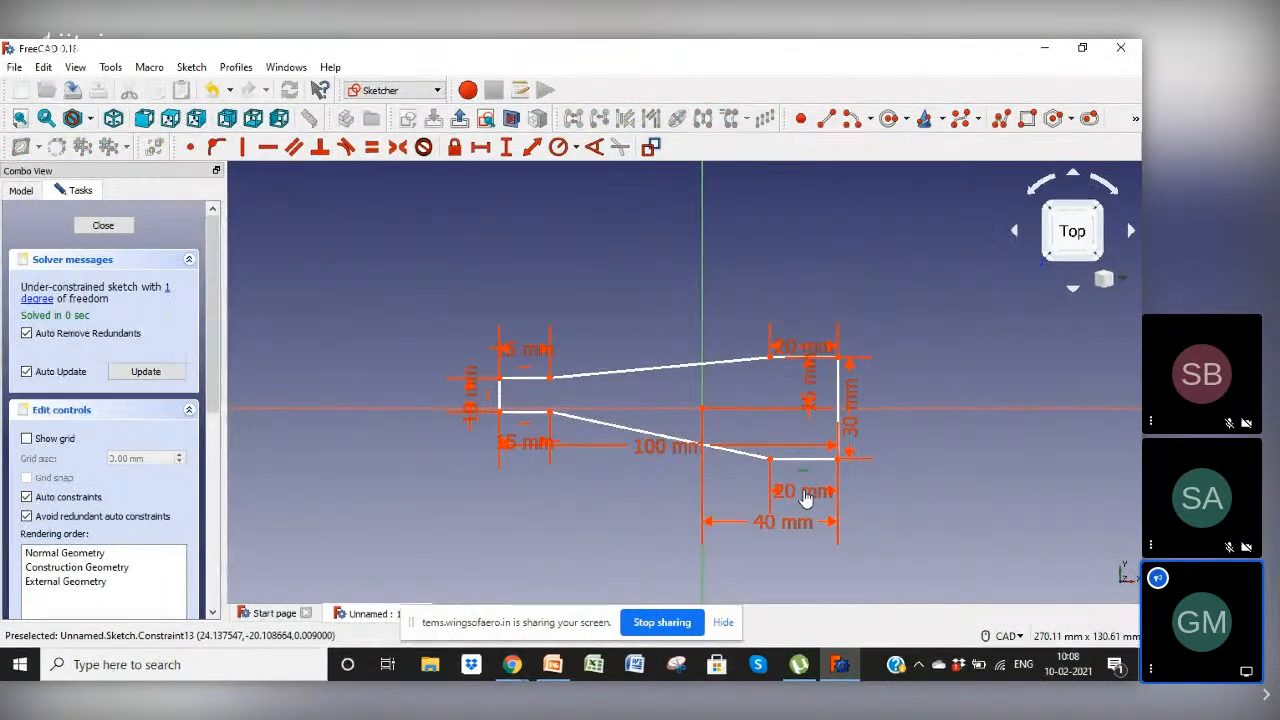
drag(855, 432, 885, 432)
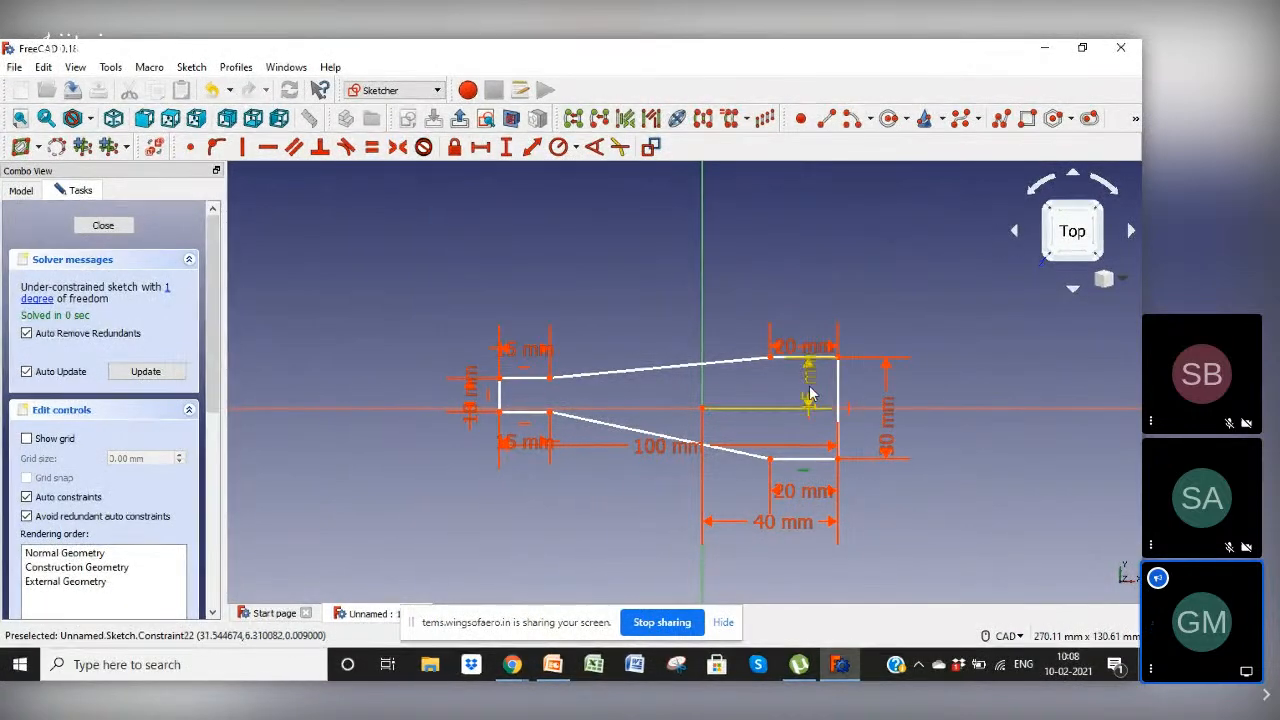
mouse_move(808, 398)
mouse_down()
mouse_move(886, 394)
mouse_move(868, 390)
mouse_move(864, 357)
mouse_move(862, 389)
mouse_up()
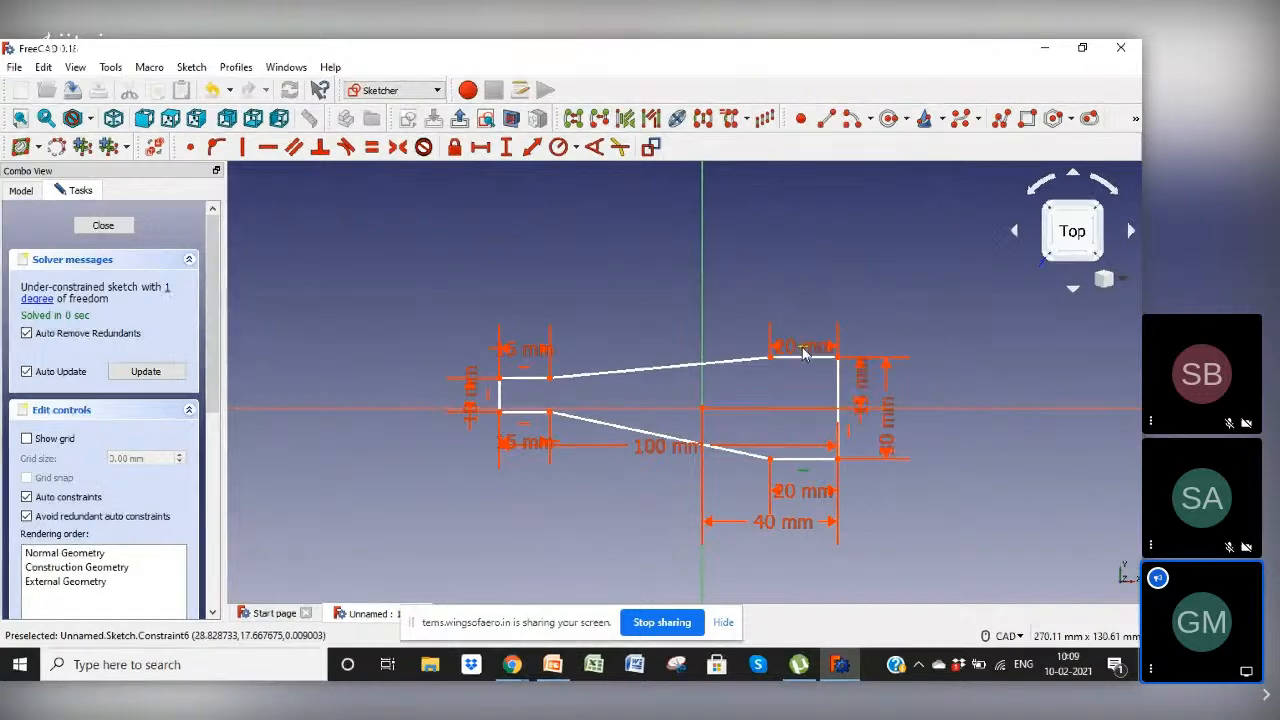
drag(822, 348, 820, 322)
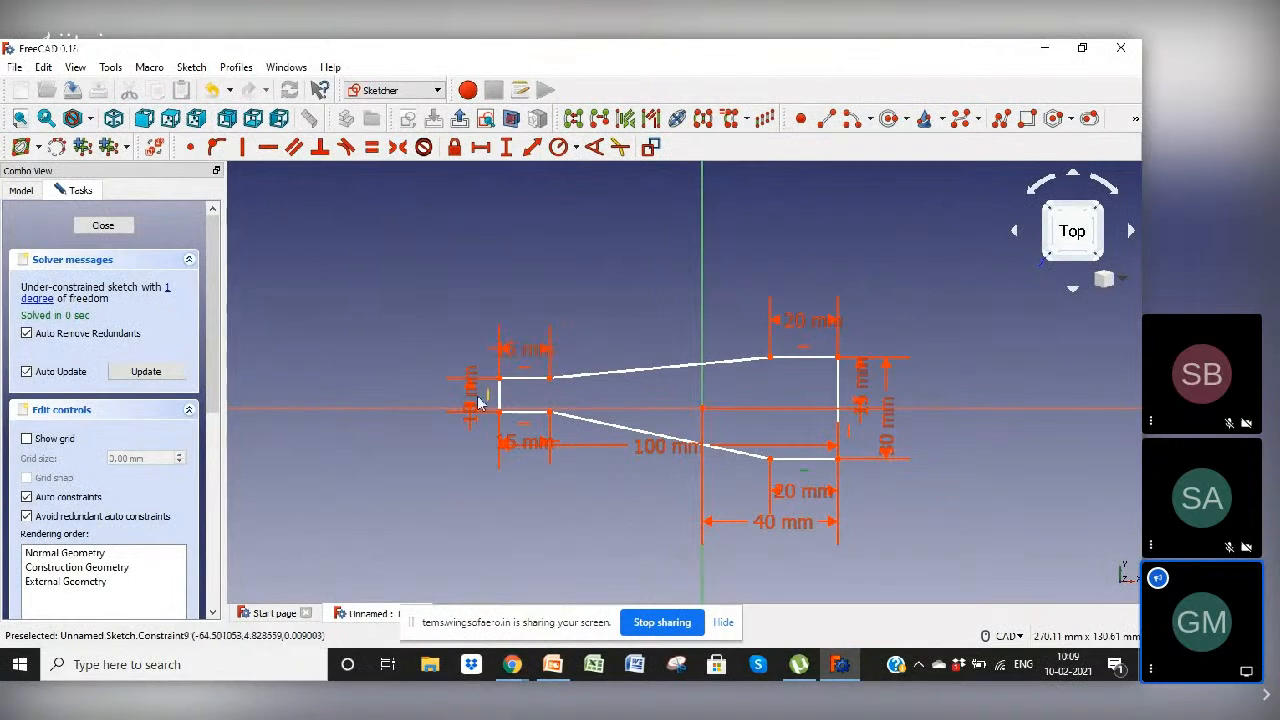
mouse_move(660, 452)
mouse_down()
mouse_move(723, 622)
mouse_move(732, 566)
mouse_up()
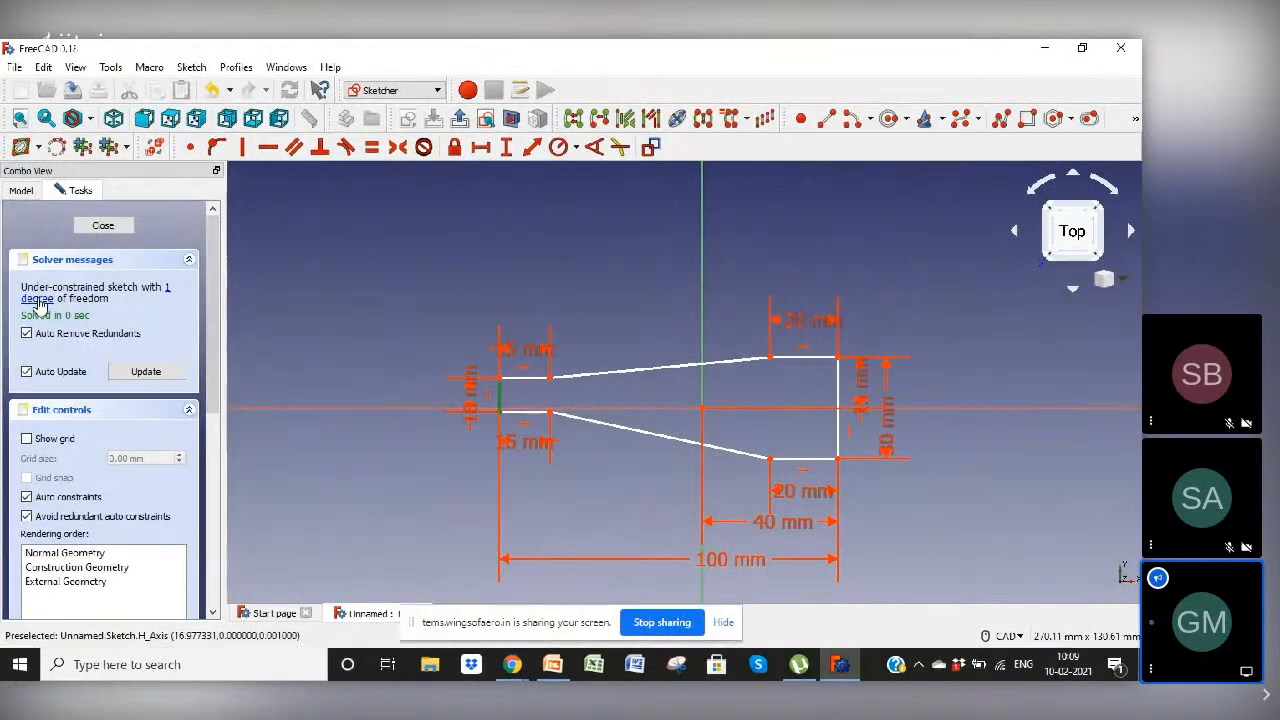
Step: Constrain the vertical distance between the narrow end's lower left corner and the origin to 1 mm, and separate the narrow end's vertical dimensions
mouse_move(503, 406)
mouse_down()
mouse_move(514, 371)
mouse_move(522, 477)
mouse_move(517, 415)
mouse_up()
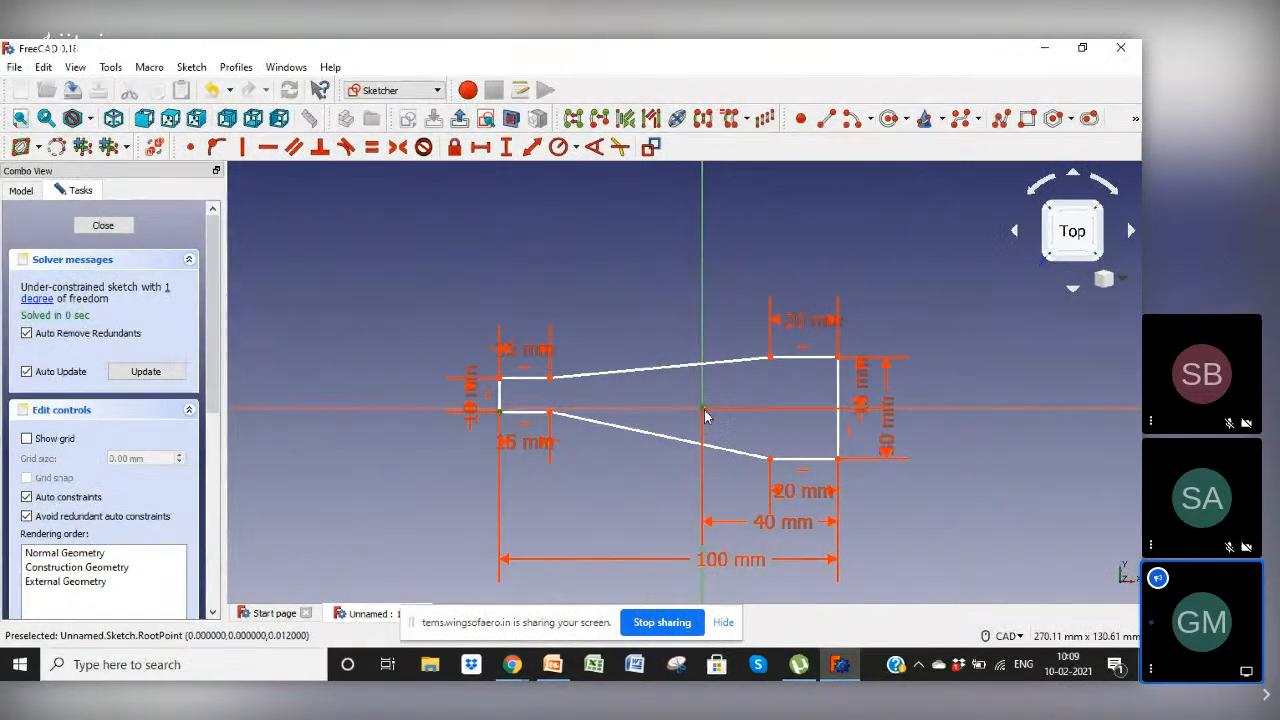
click(506, 147)
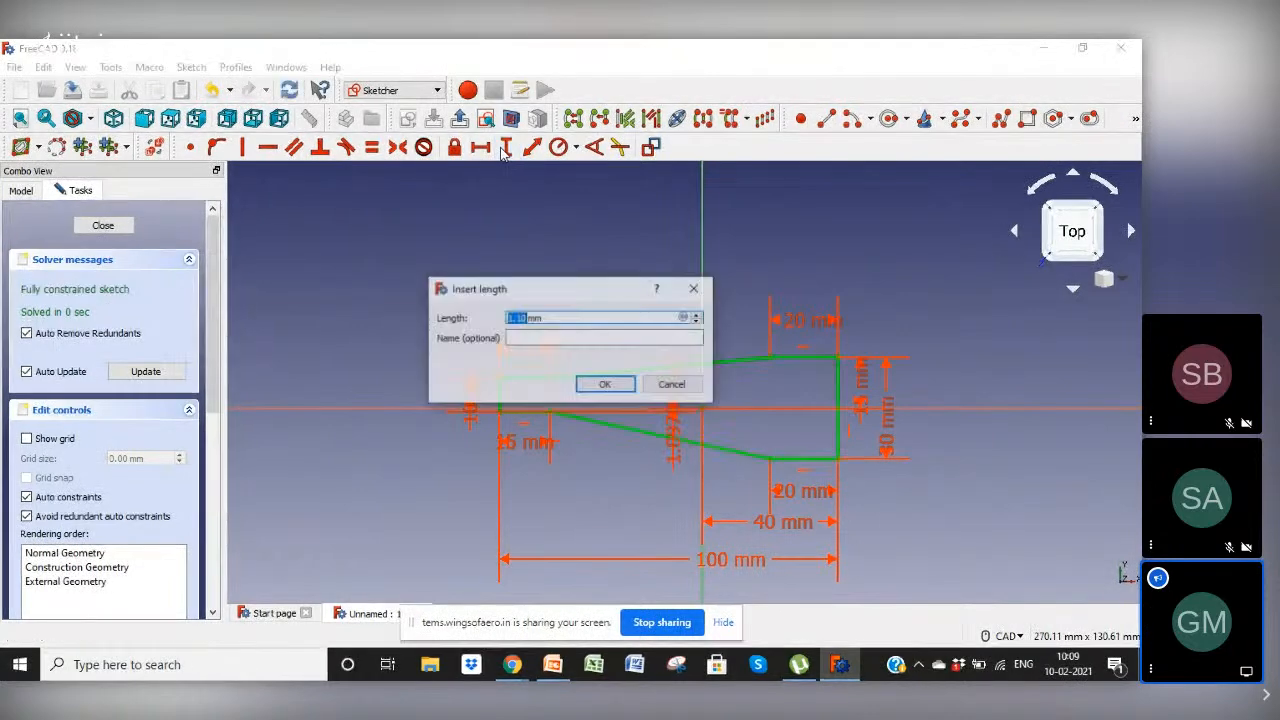
text(1)
key(Return)
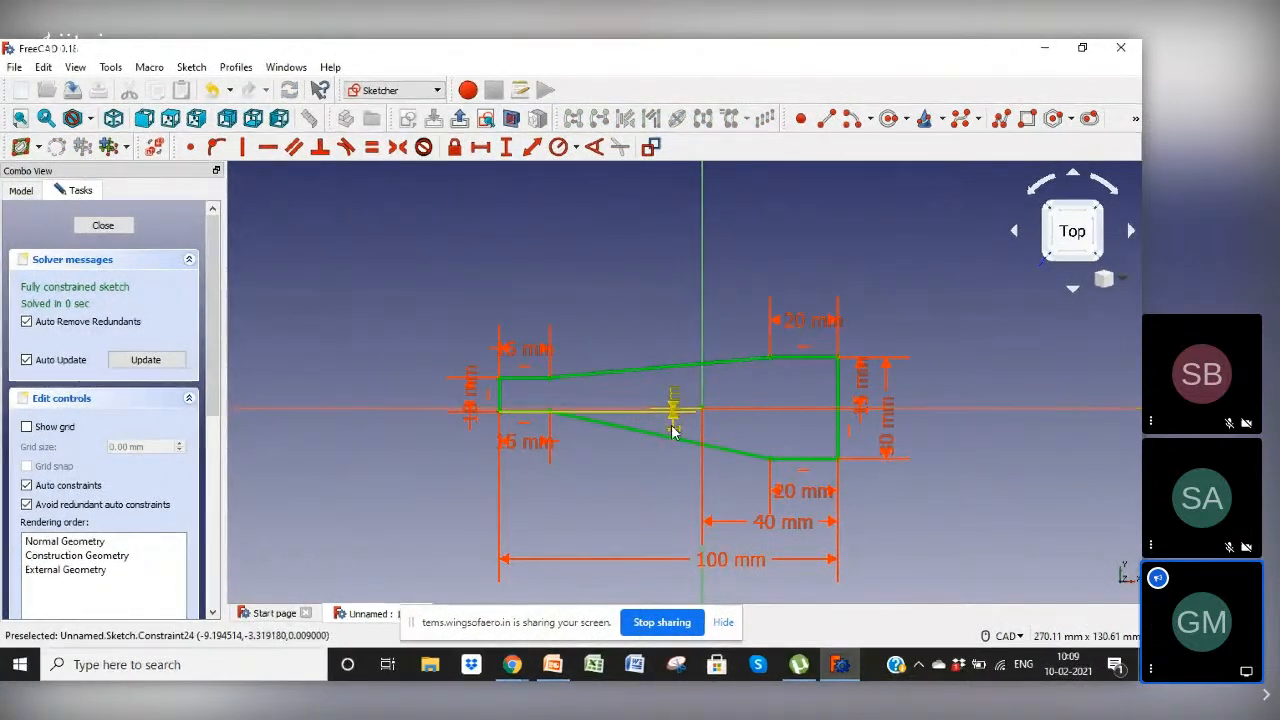
mouse_move(675, 409)
mouse_down()
mouse_move(374, 457)
mouse_move(430, 440)
mouse_move(430, 452)
mouse_up()
drag(473, 403, 463, 340)
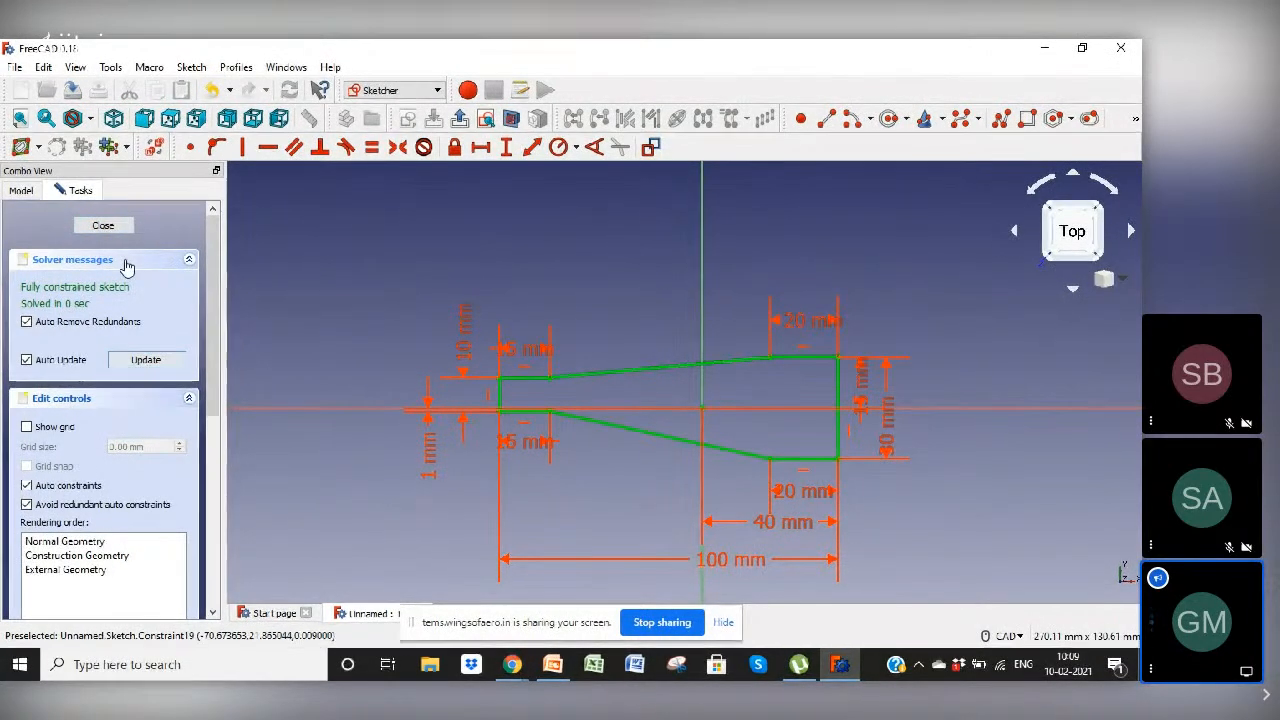
Step: Close the sketch and check the complete profile against the torsion link slide in the PowerPoint presentation, returning to FreeCAD
click(104, 226)
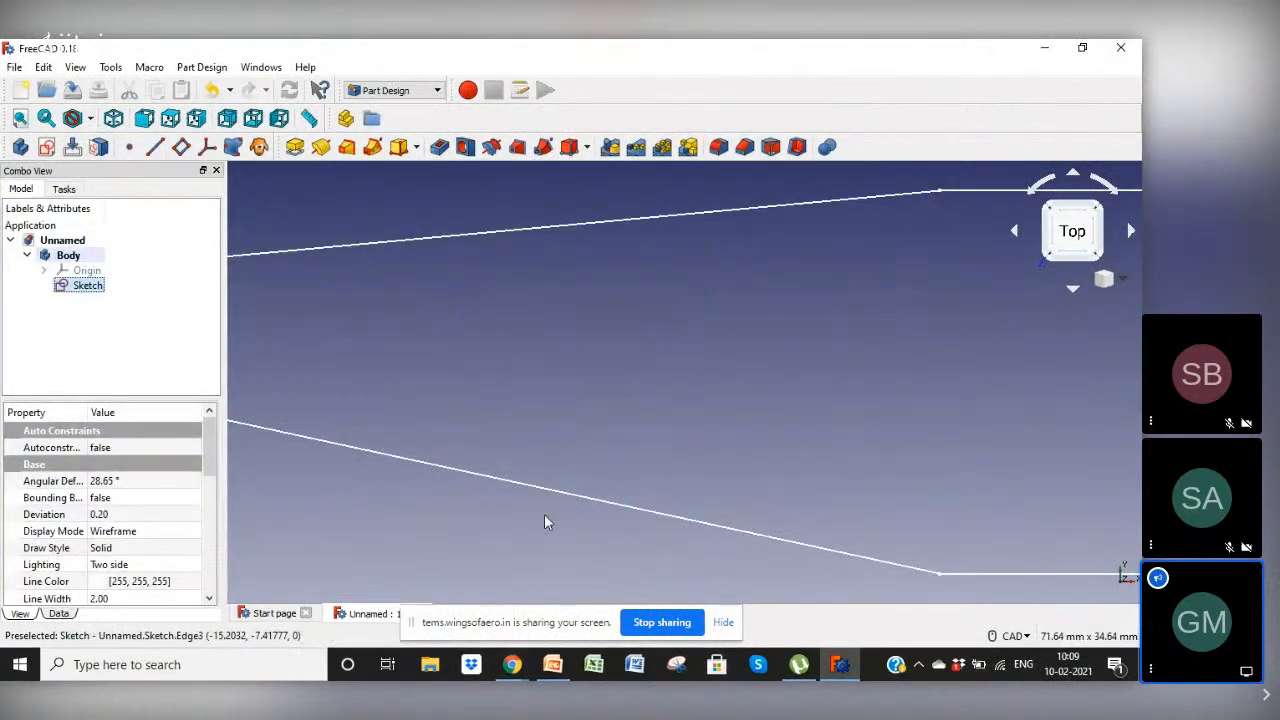
click(1123, 280)
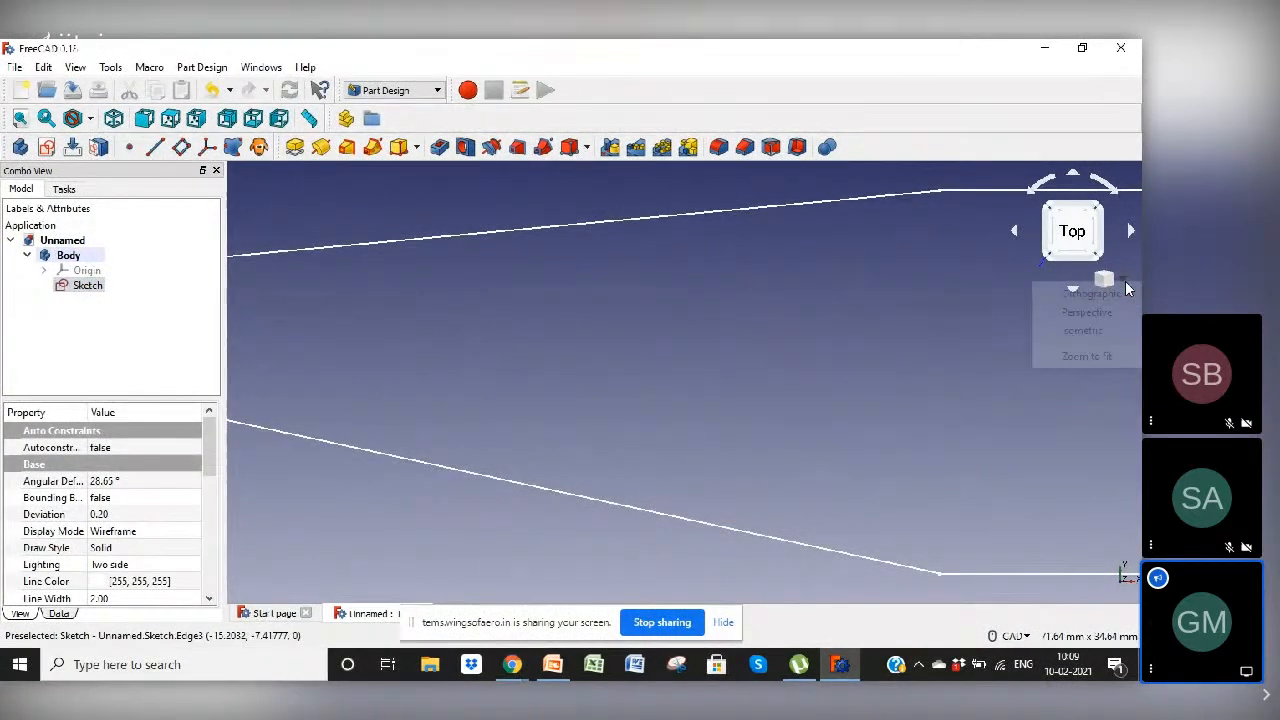
click(1087, 358)
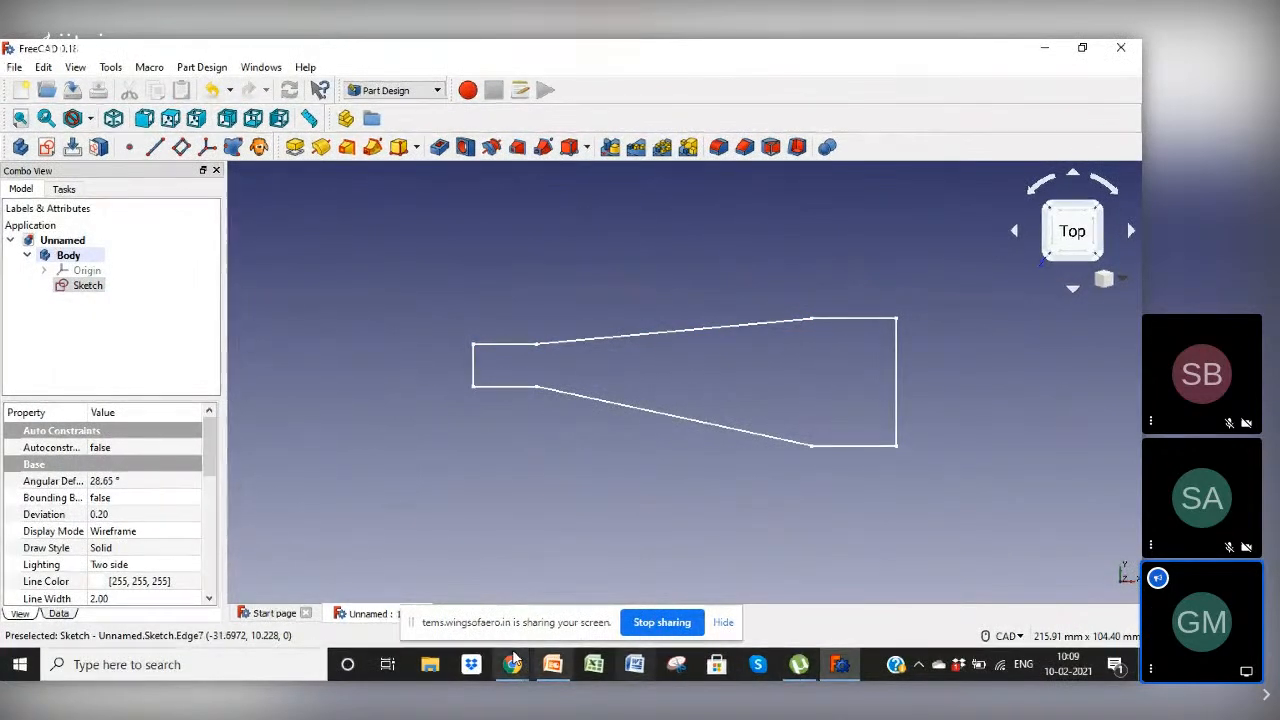
click(557, 668)
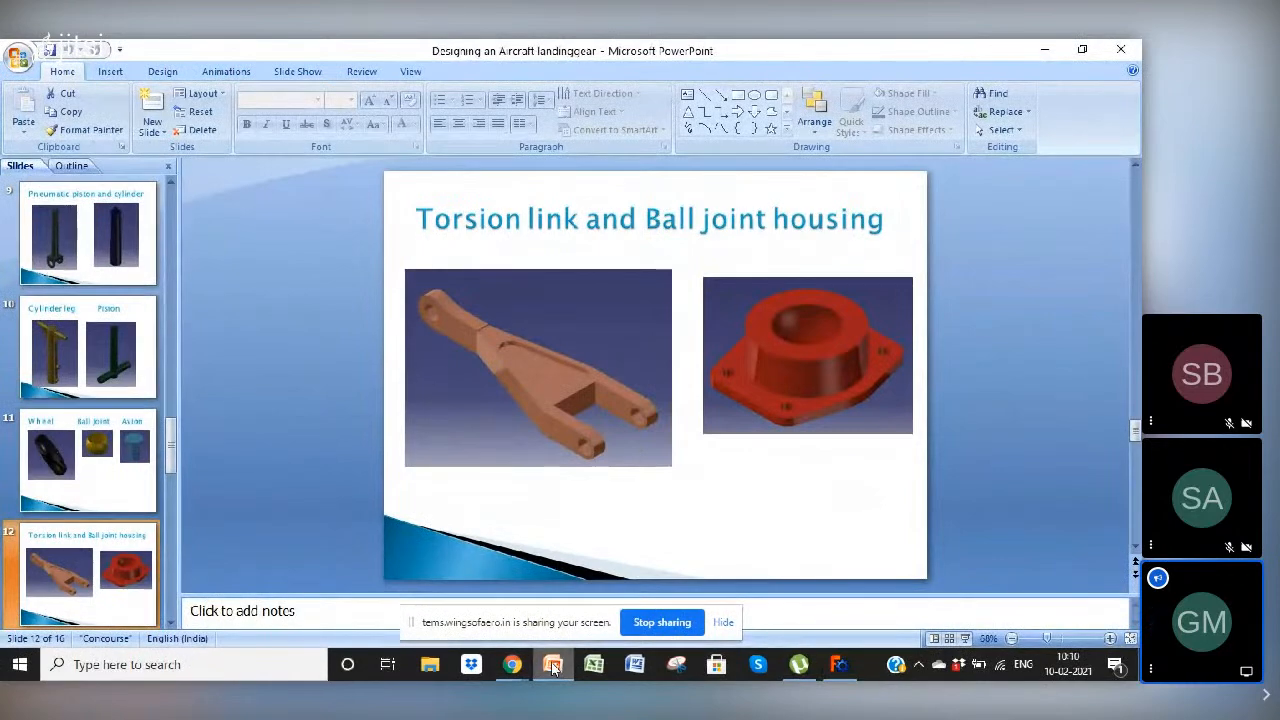
click(841, 668)
Step: Pad the profile sketch to a length of 20 mm, symmetric to the sketch plane
click(294, 147)
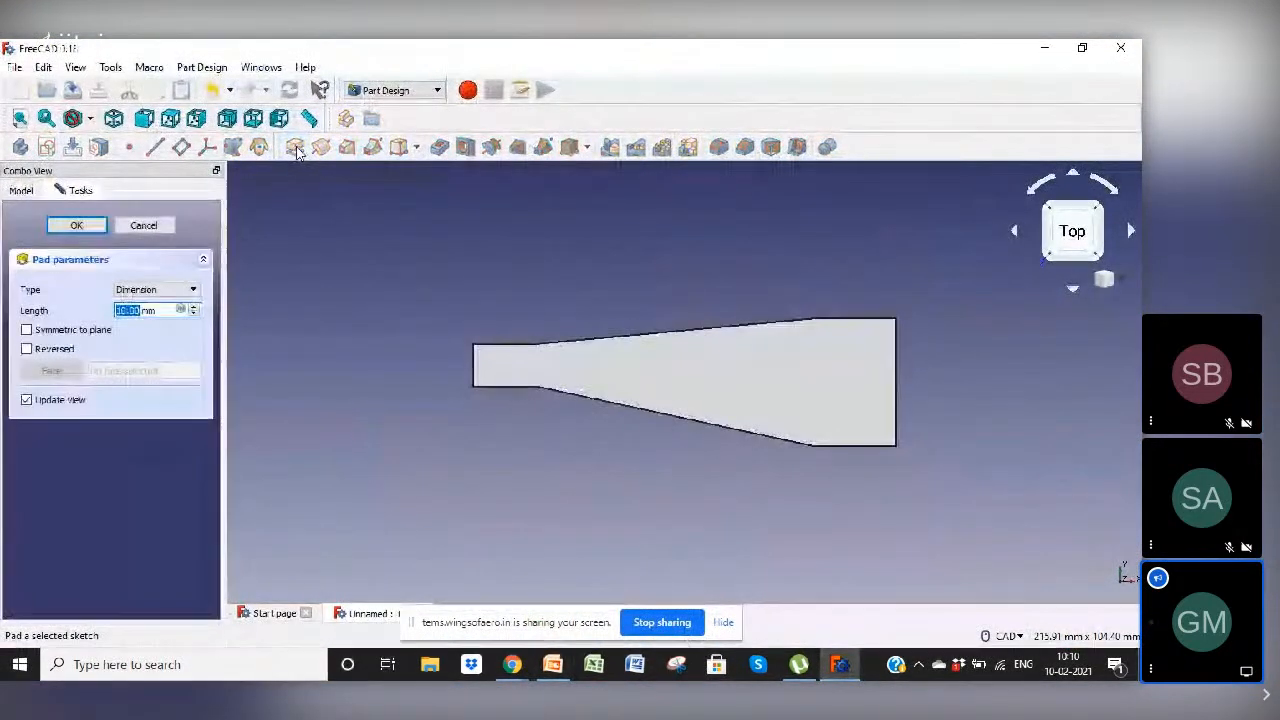
click(195, 307)
click(195, 307)
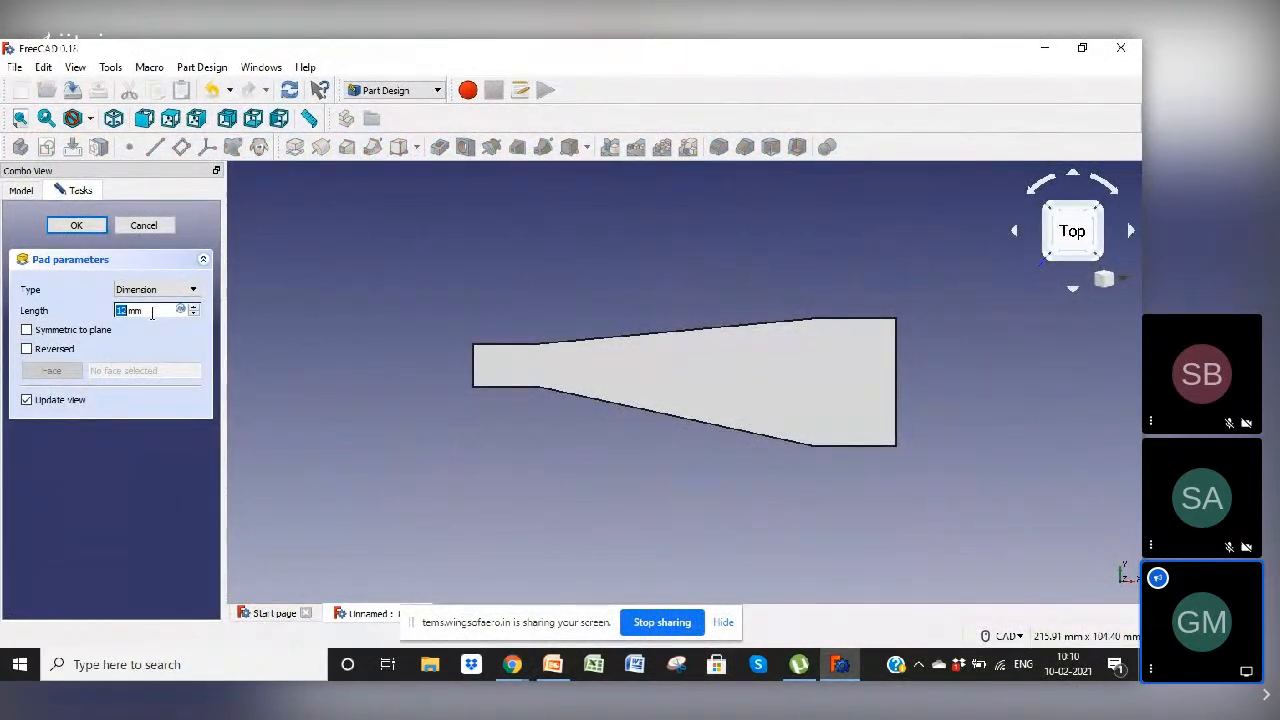
text(20)
click(27, 330)
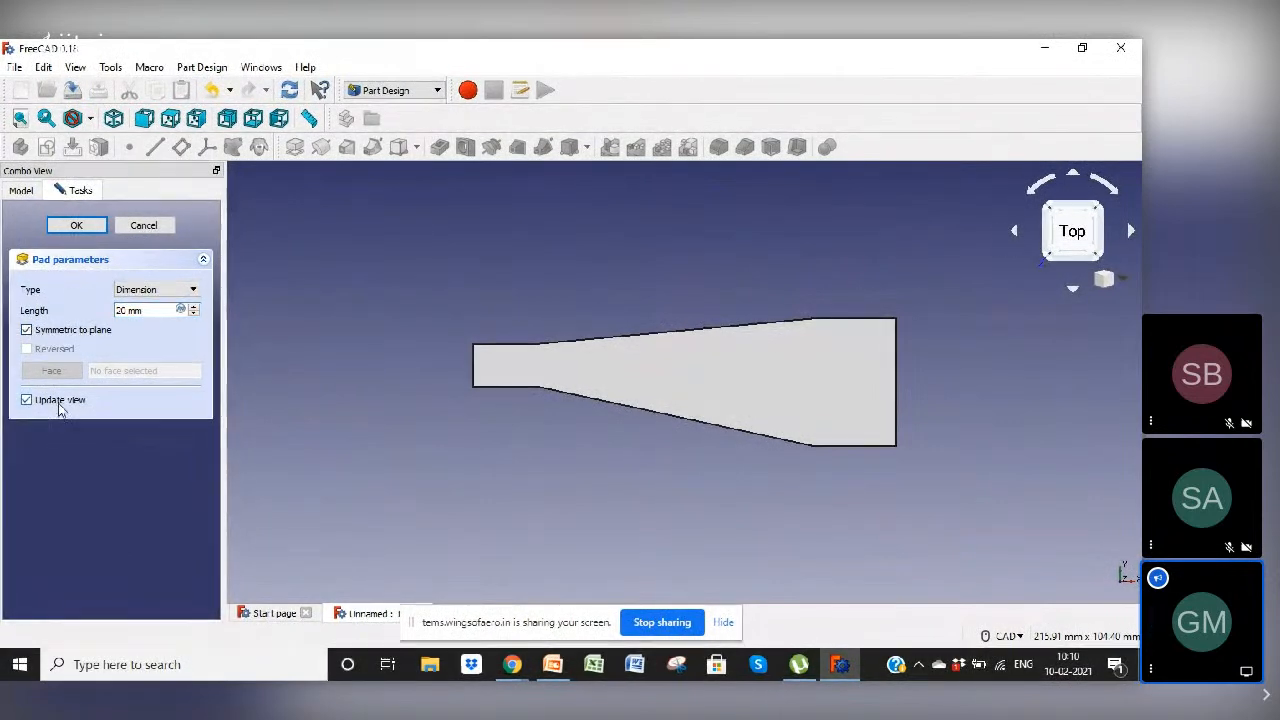
click(78, 226)
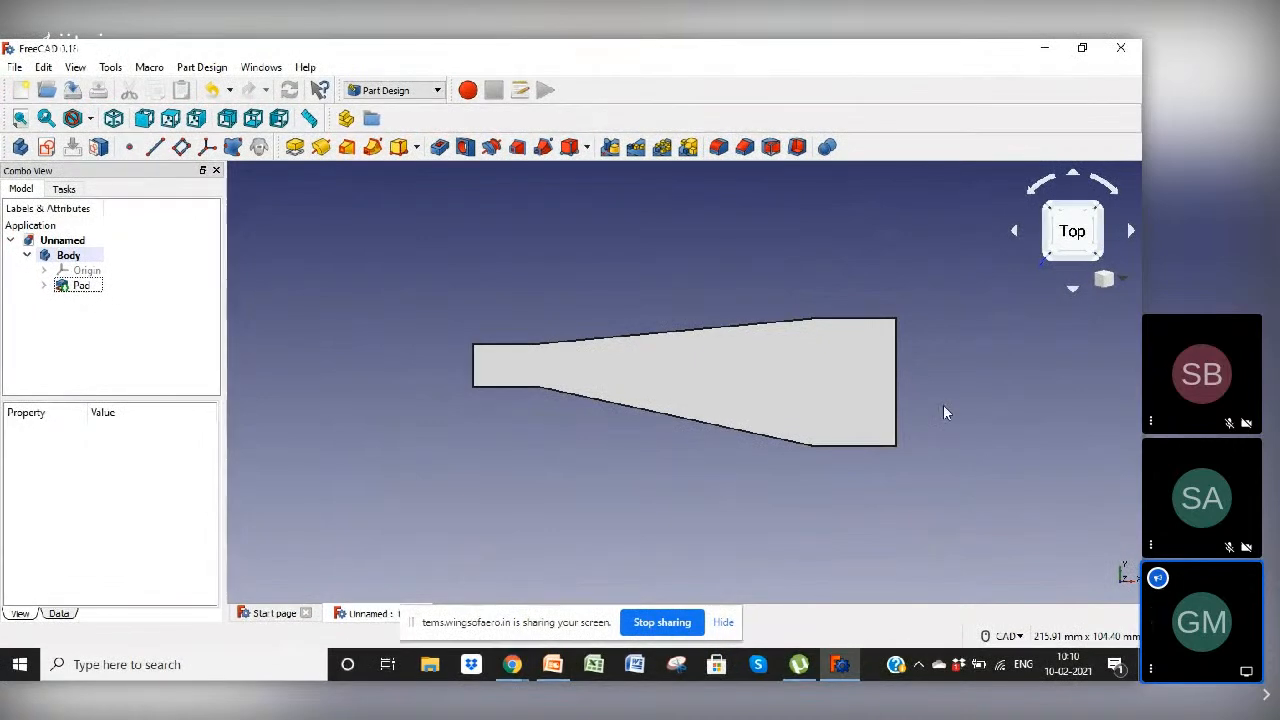
scroll(943, 404, up, 2)
middle_drag(944, 404, 832, 386)
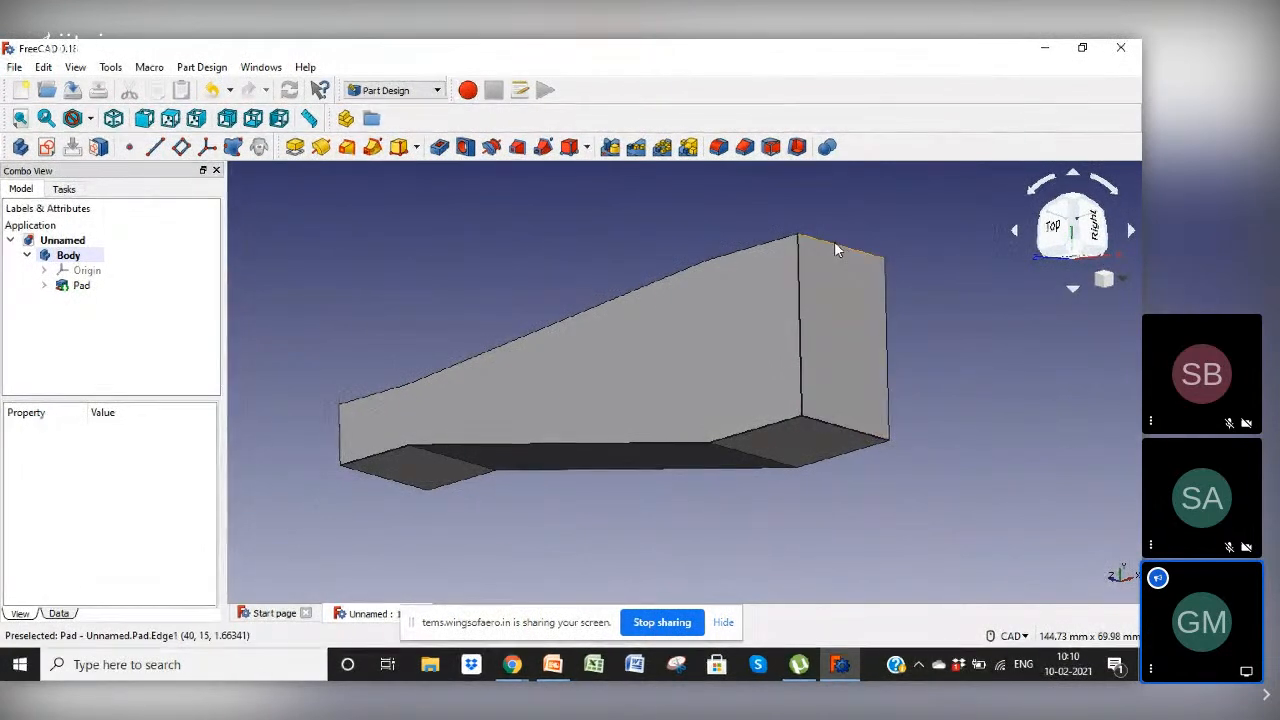
click(842, 265)
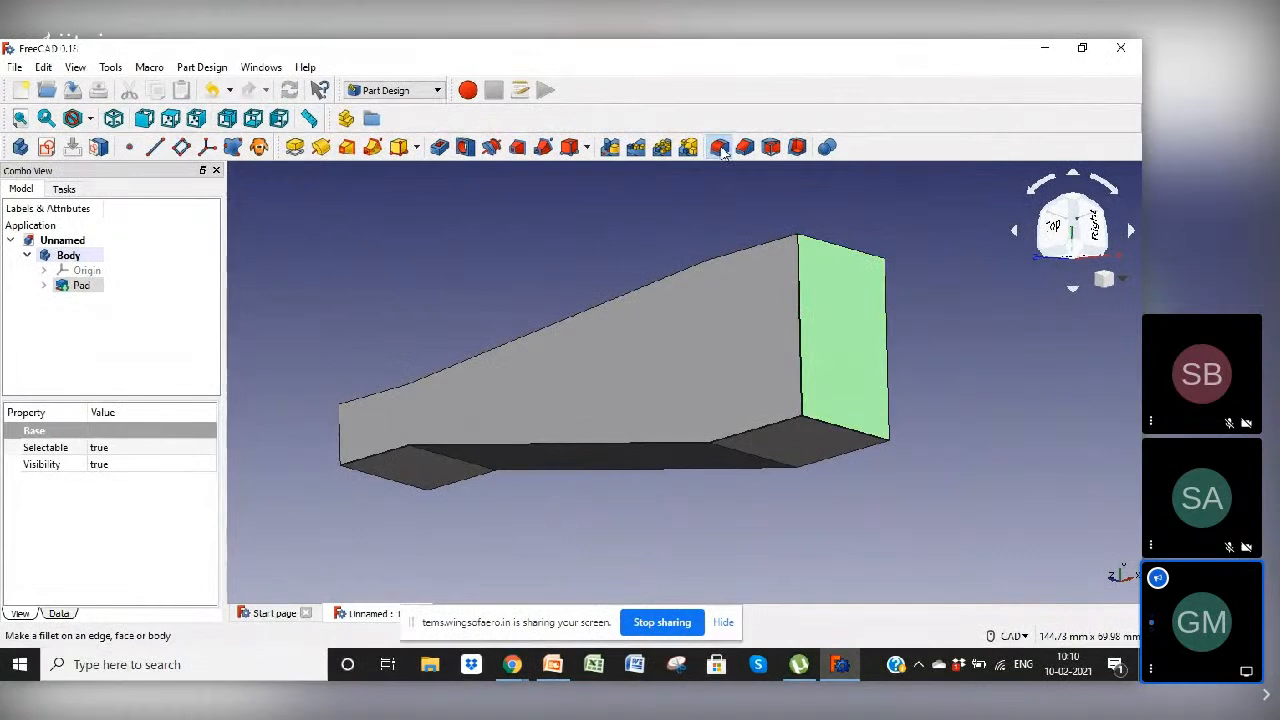
click(719, 147)
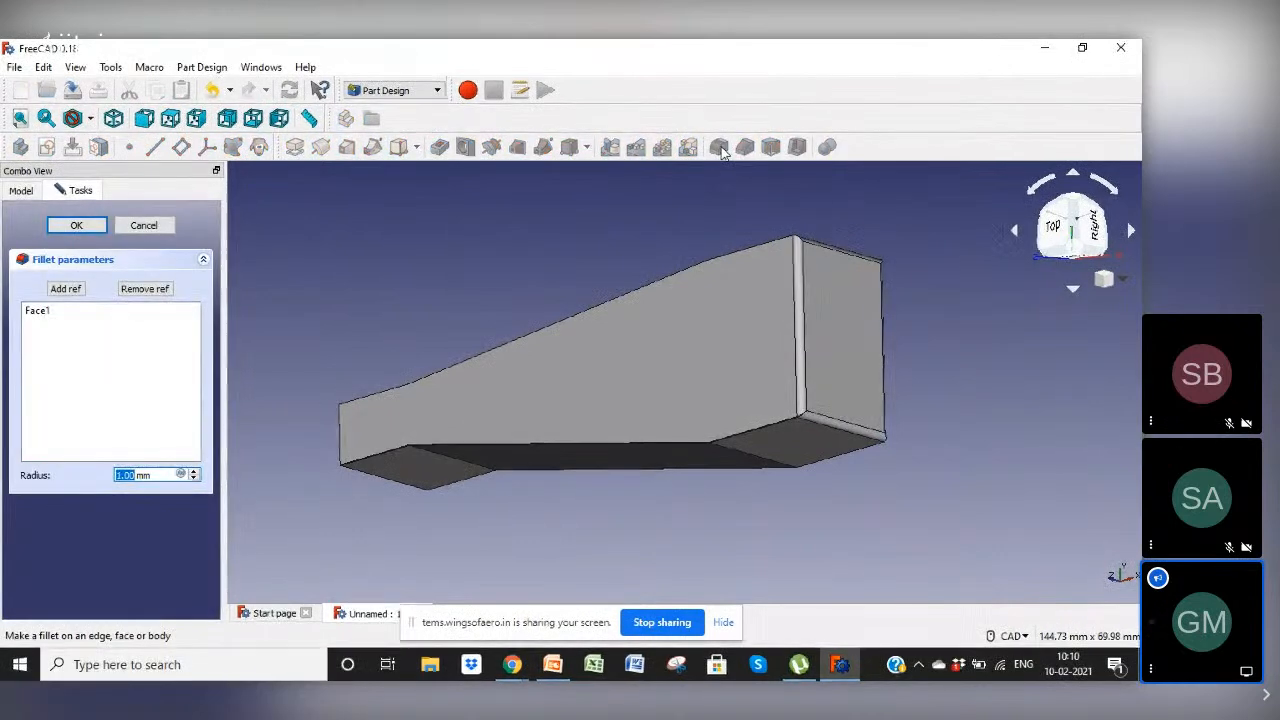
click(143, 225)
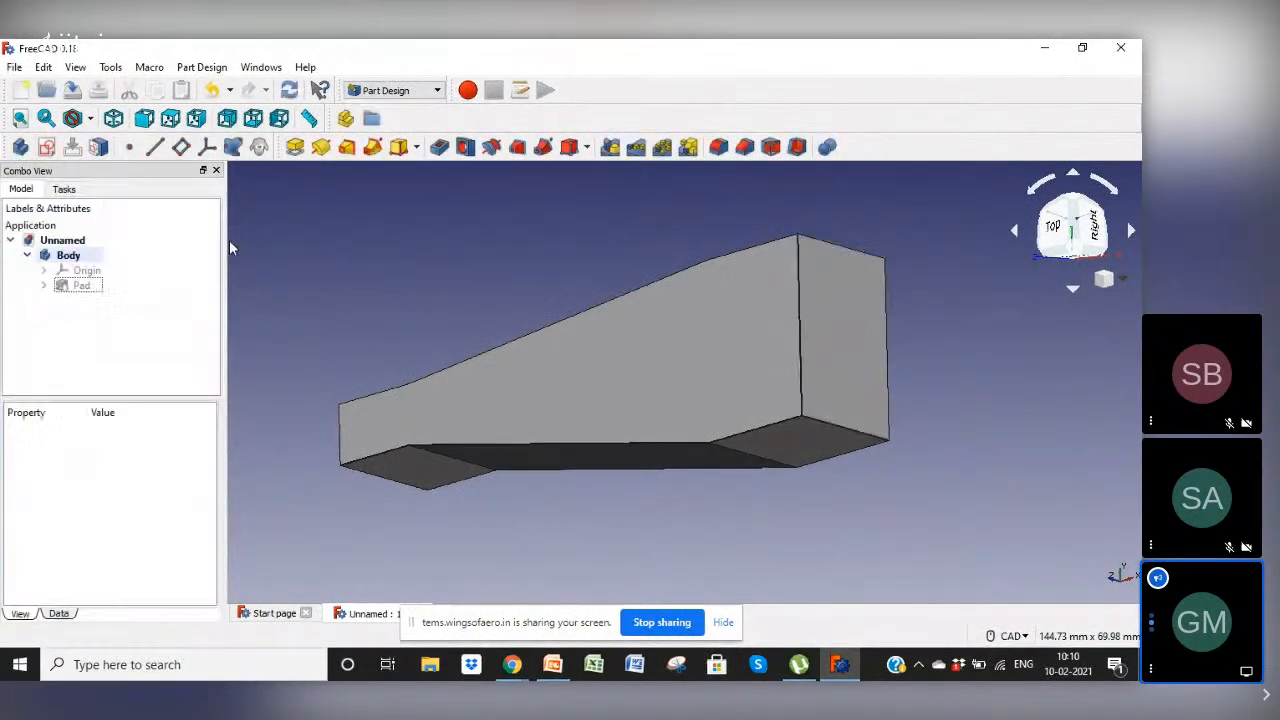
Step: Try a fillet on the upper edge of the wide end with radii of 7 mm and 14 mm, and cancel it
click(854, 252)
click(718, 148)
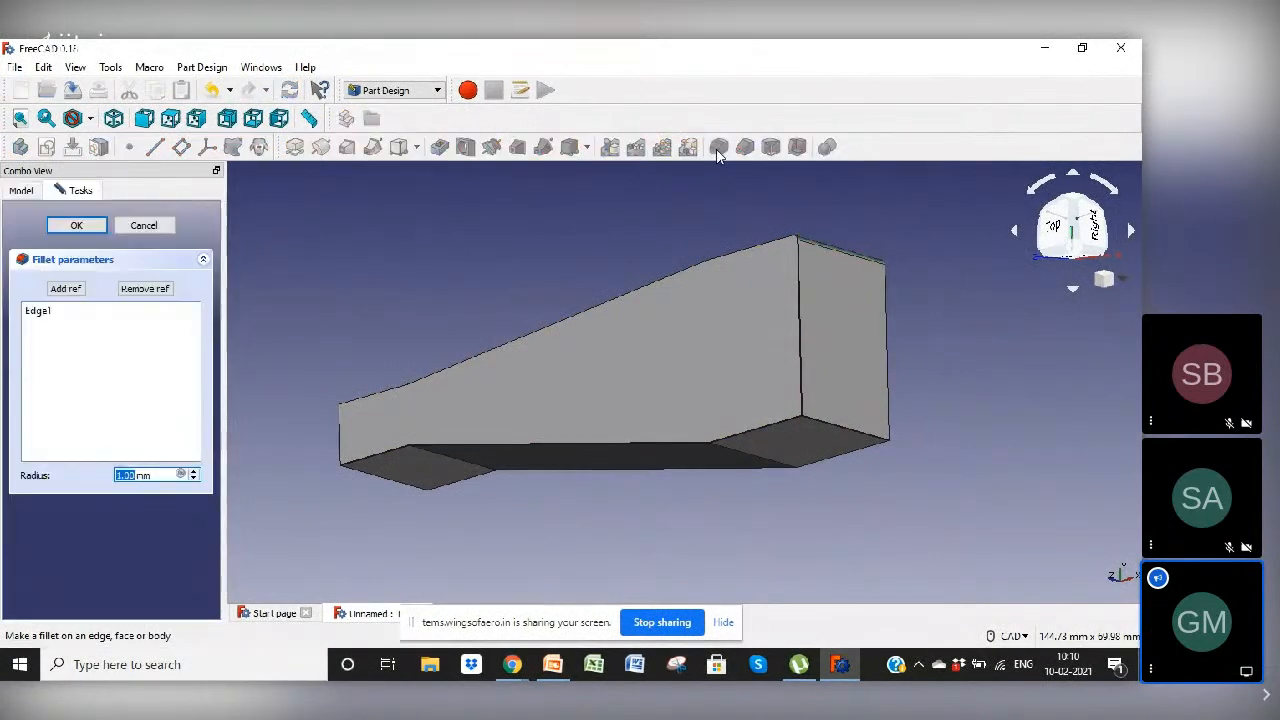
text(2)
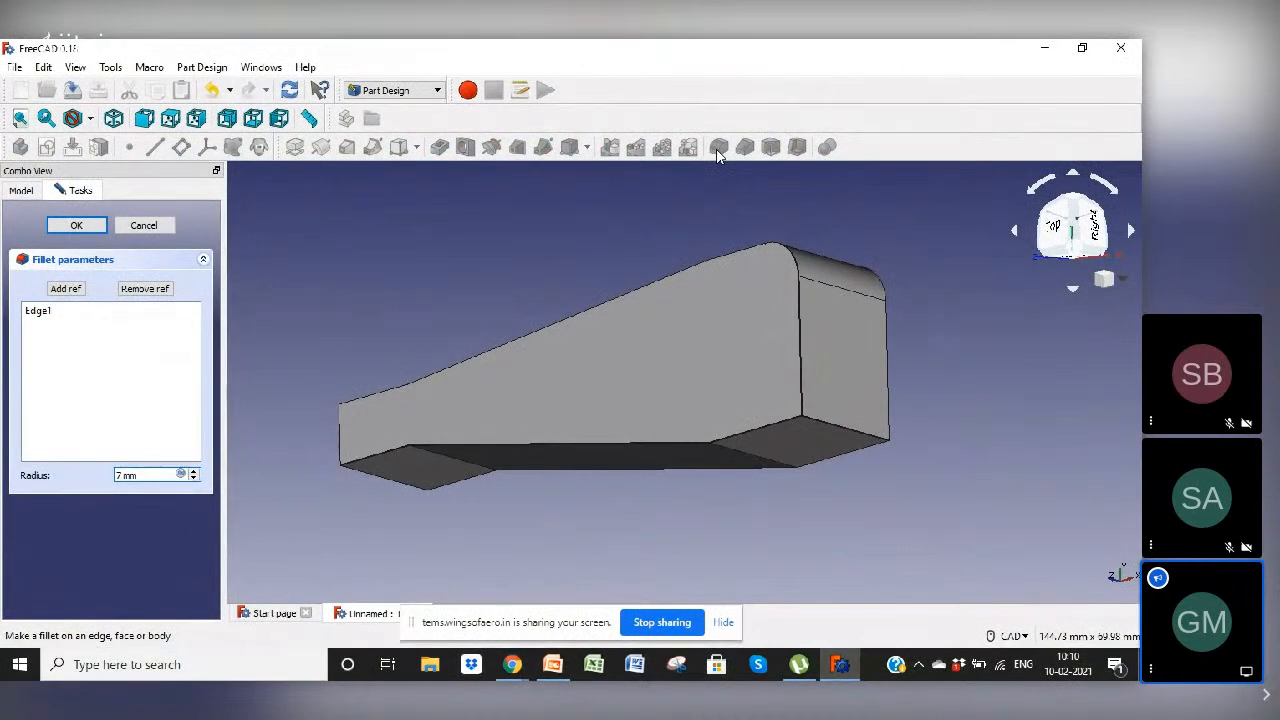
key(BackSpace)
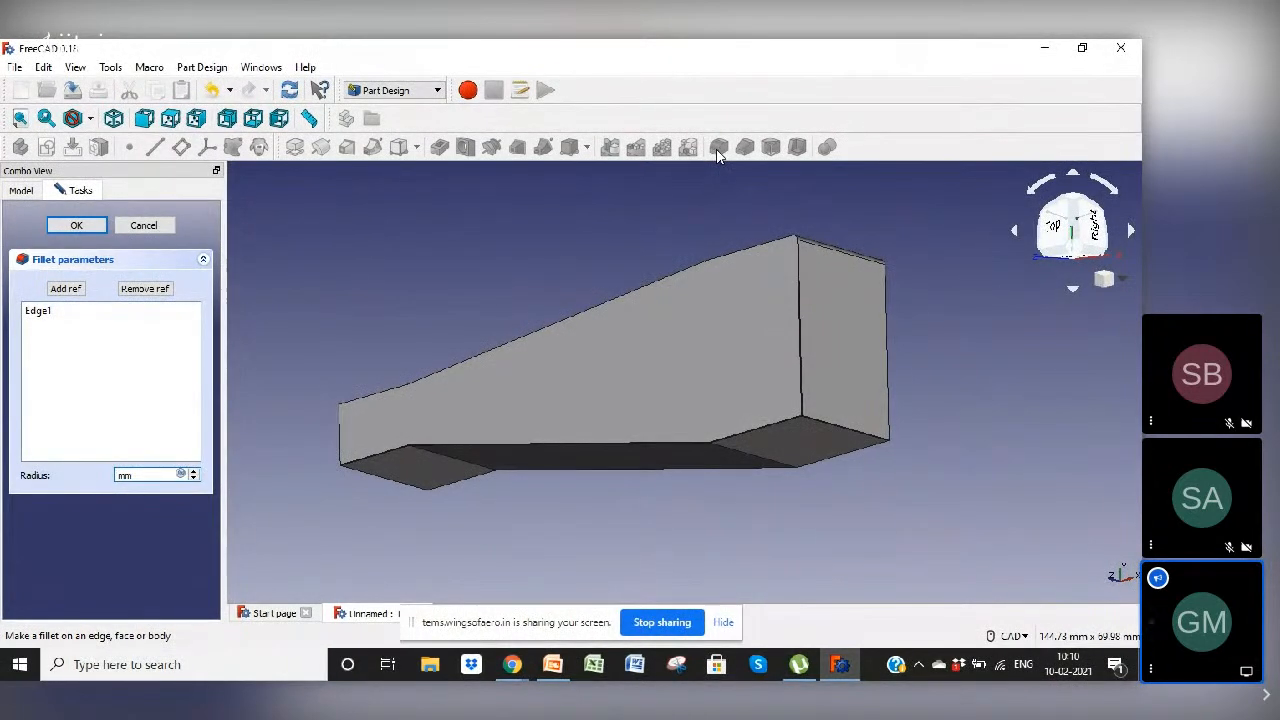
text(4)
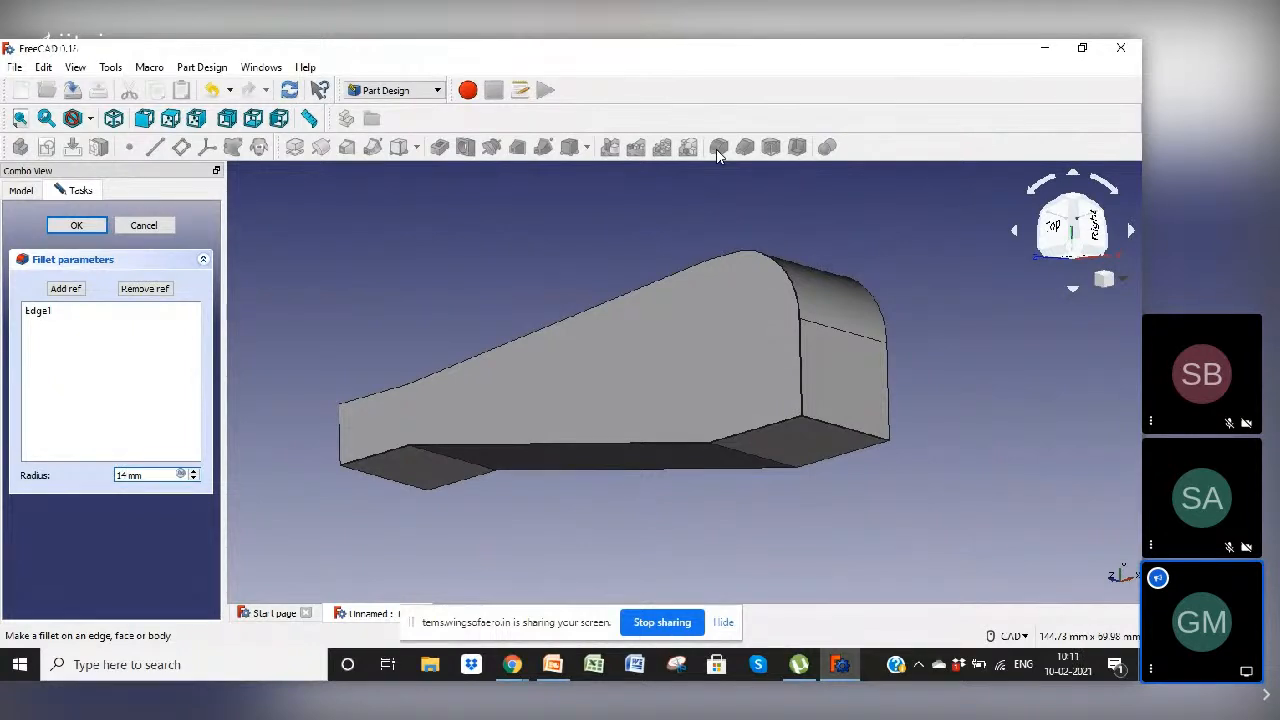
click(158, 226)
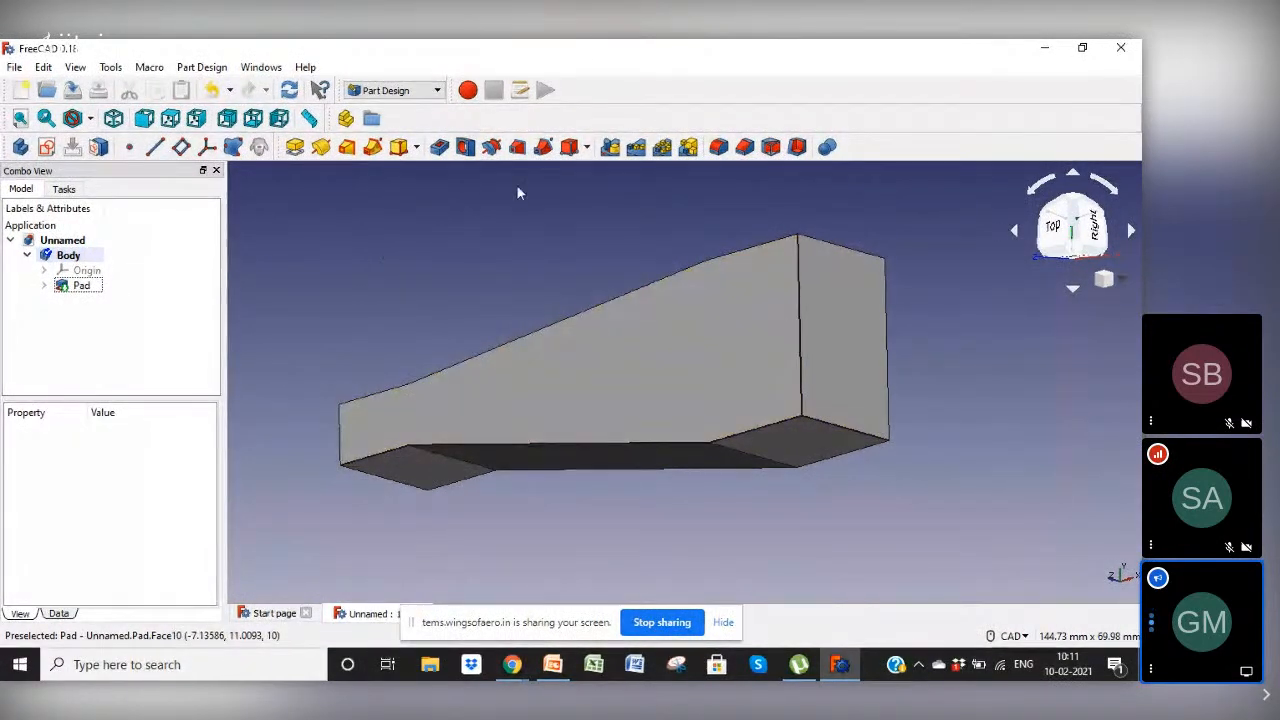
Step: Create a sketch on the pad's large flat top face and draw a rectangle overlapping the right edge of the wide end
click(763, 363)
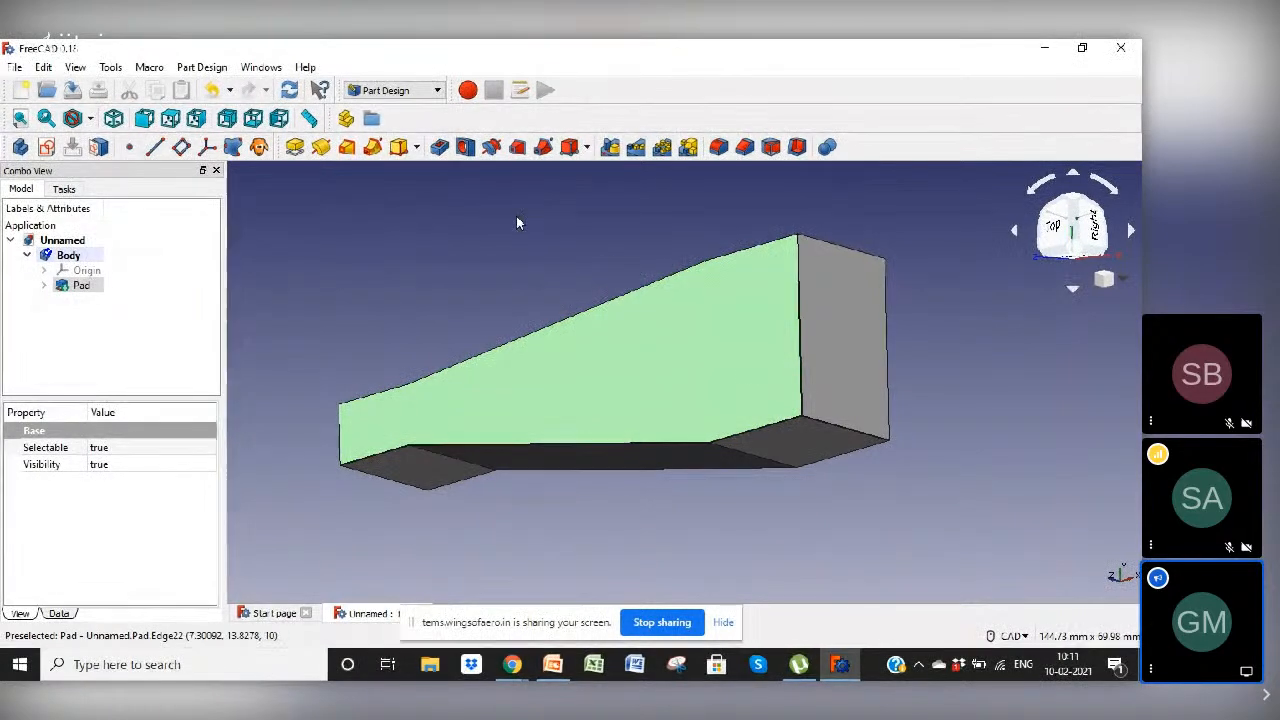
click(46, 147)
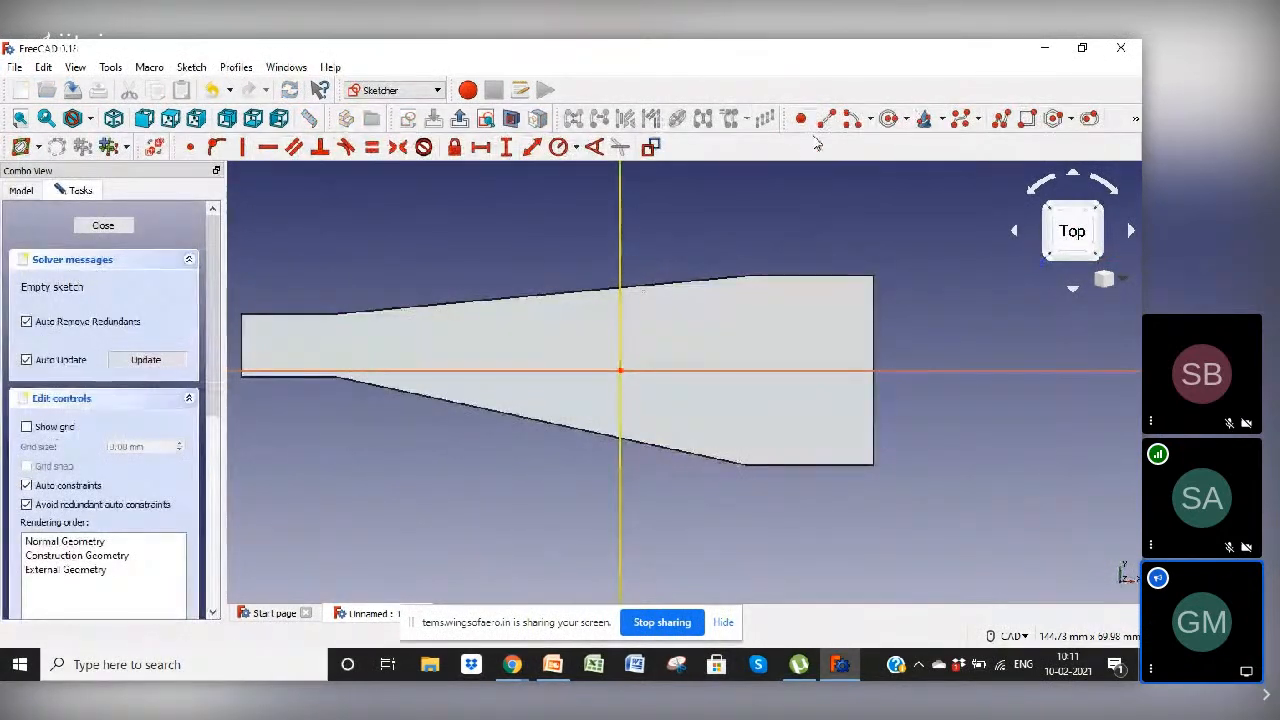
click(1026, 118)
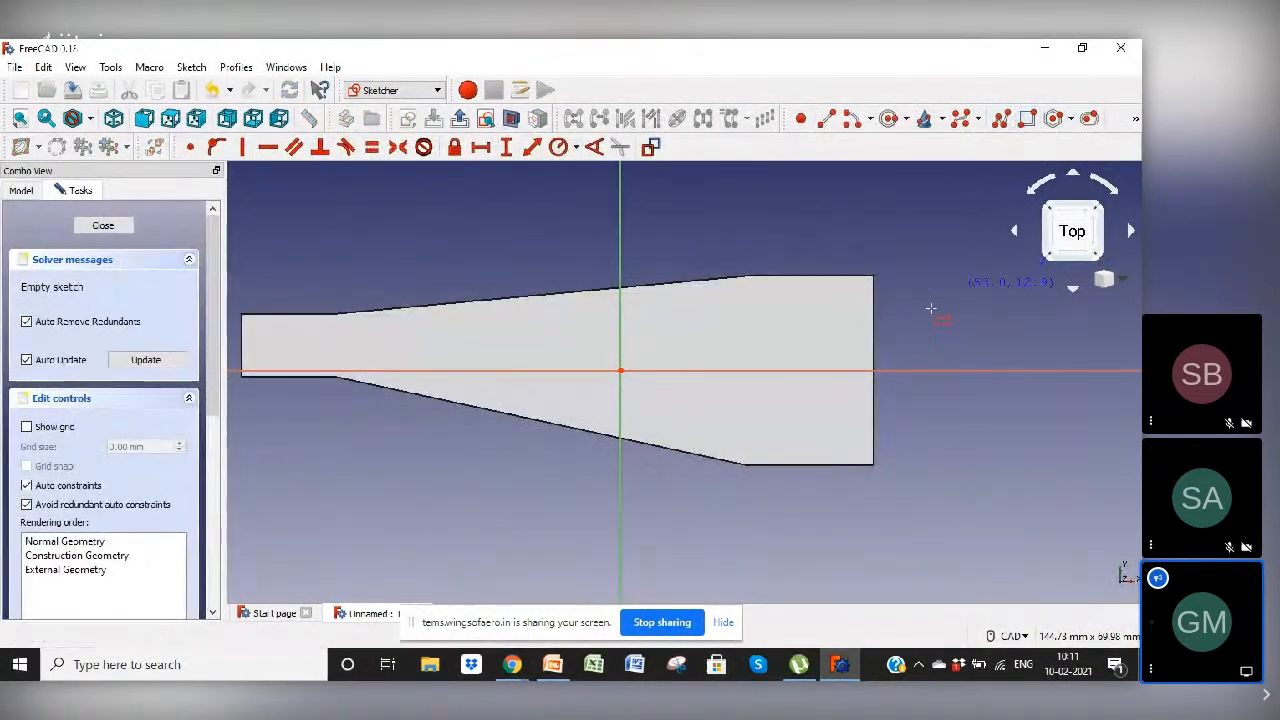
click(887, 313)
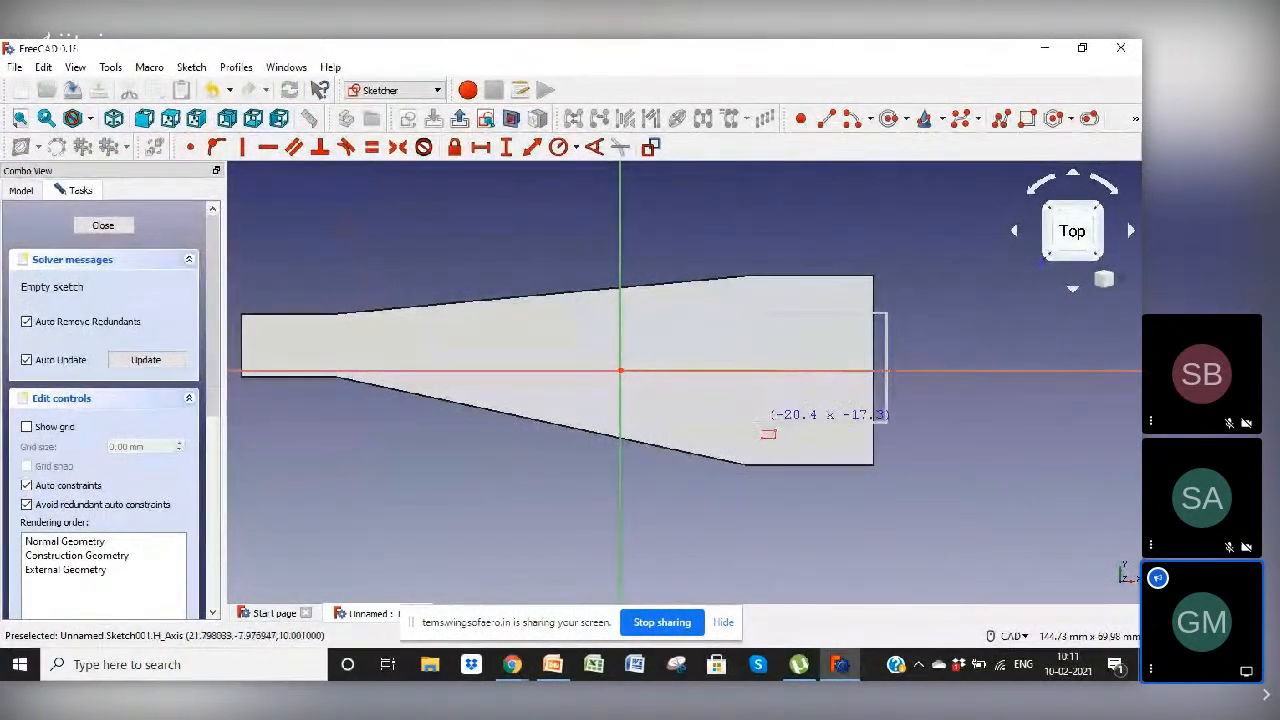
click(752, 437)
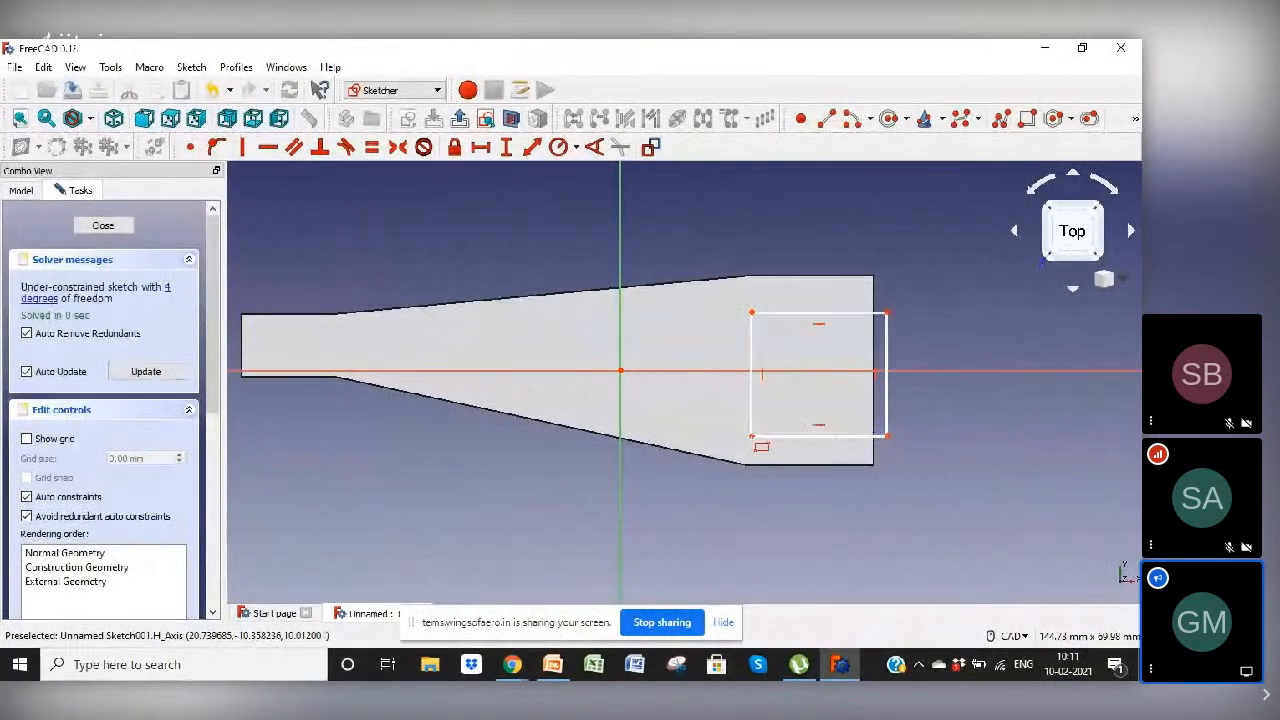
right_click(978, 383)
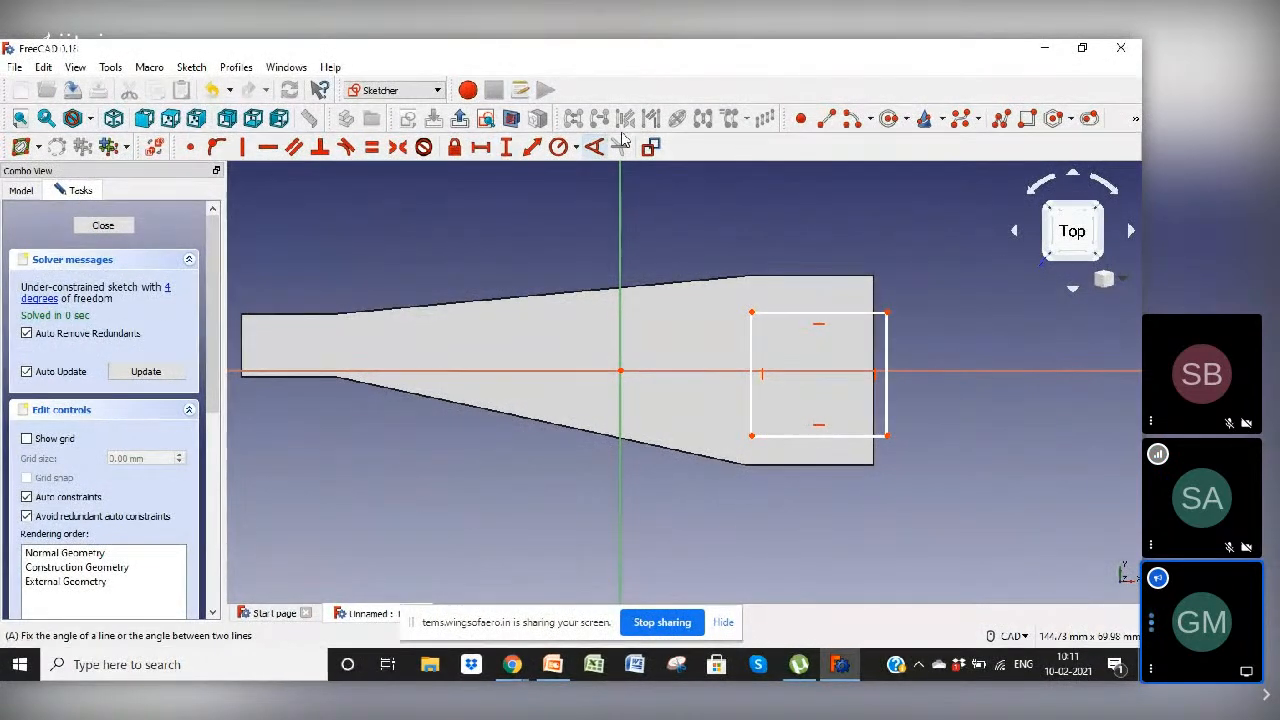
Step: Add a 15 mm length constraint to the rectangle's right vertical edge and change it to 20 mm
click(533, 147)
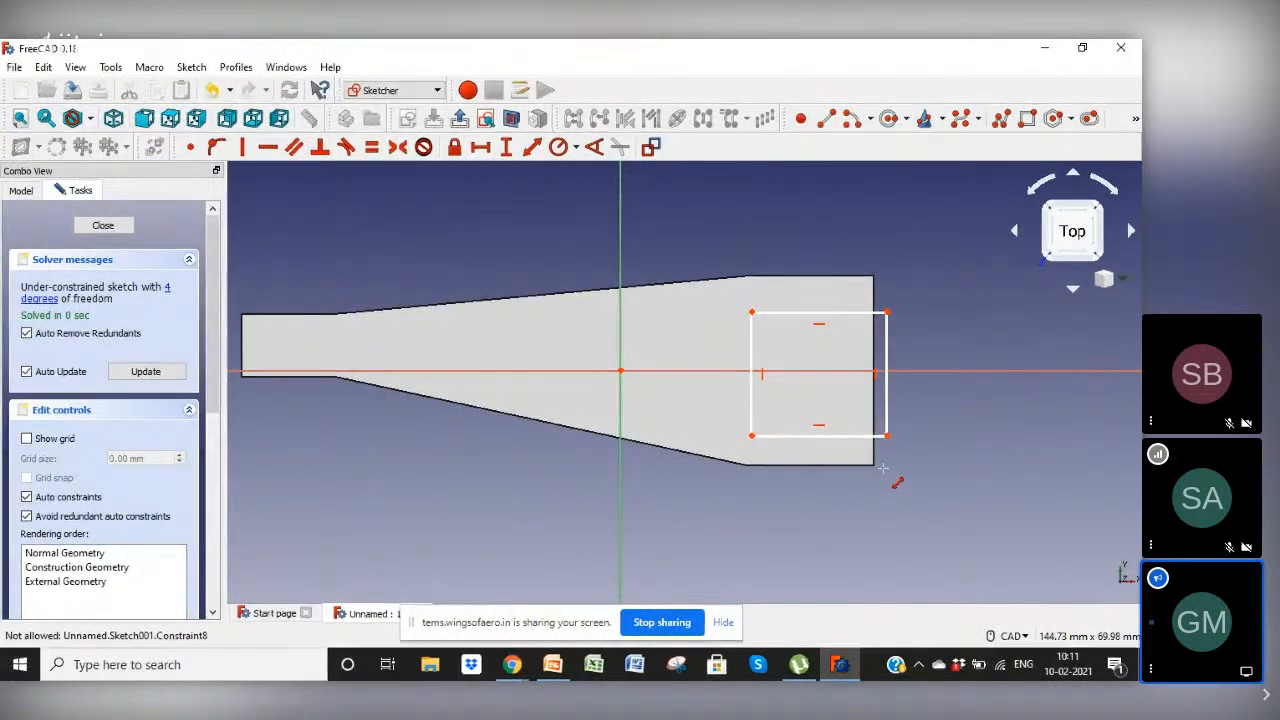
click(891, 406)
text(15)
key(Return)
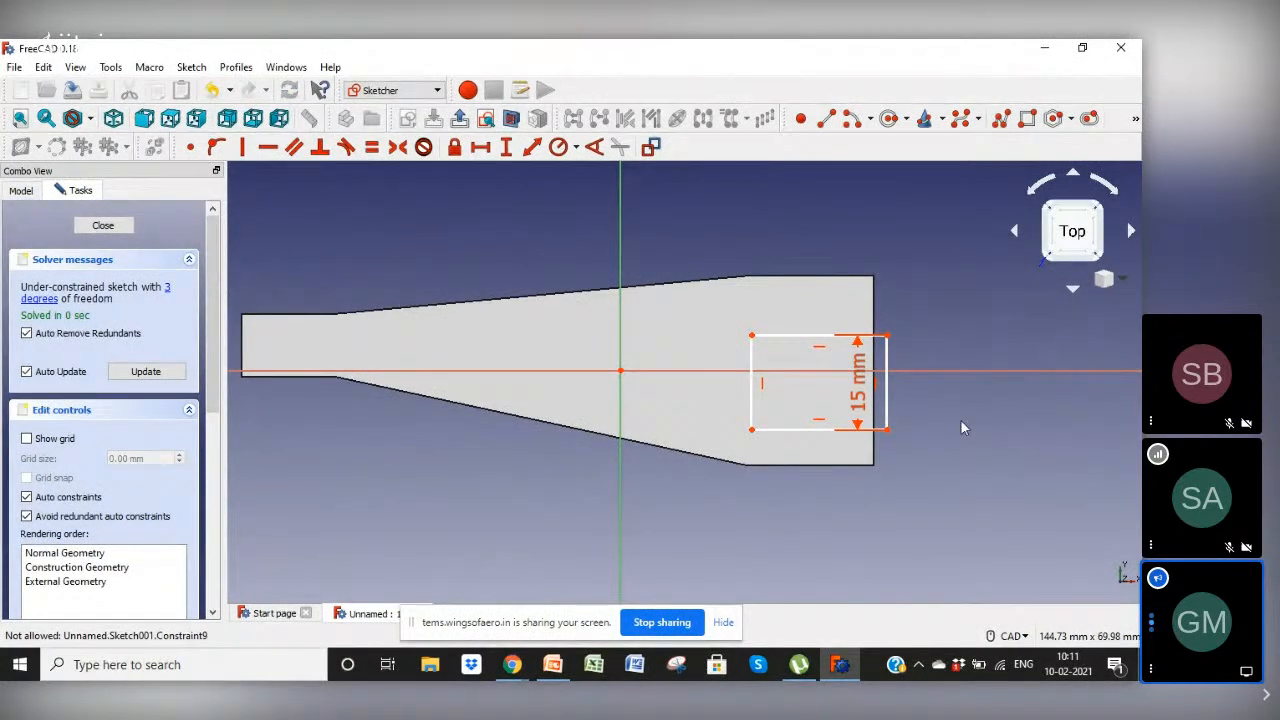
double_click(860, 398)
text(20)
key(Return)
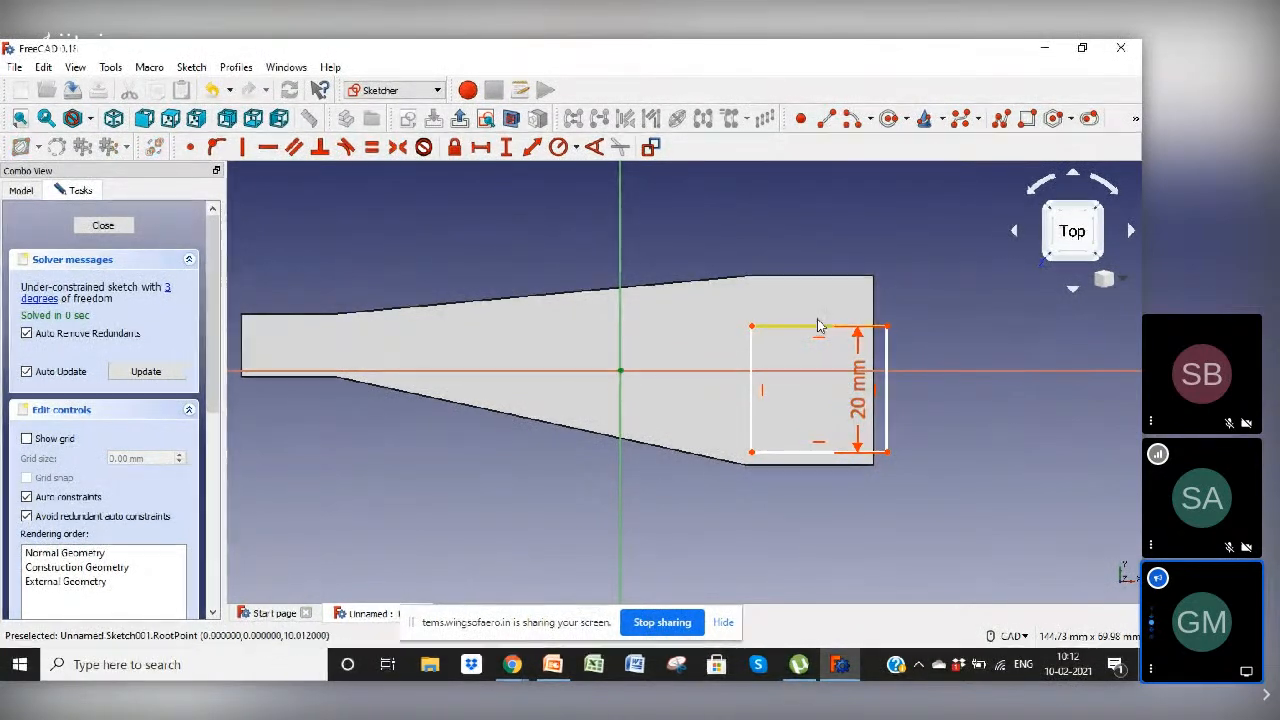
Step: Constrain the rectangle's upper-right corner to a vertical distance of 10 mm from the sketch origin
click(887, 329)
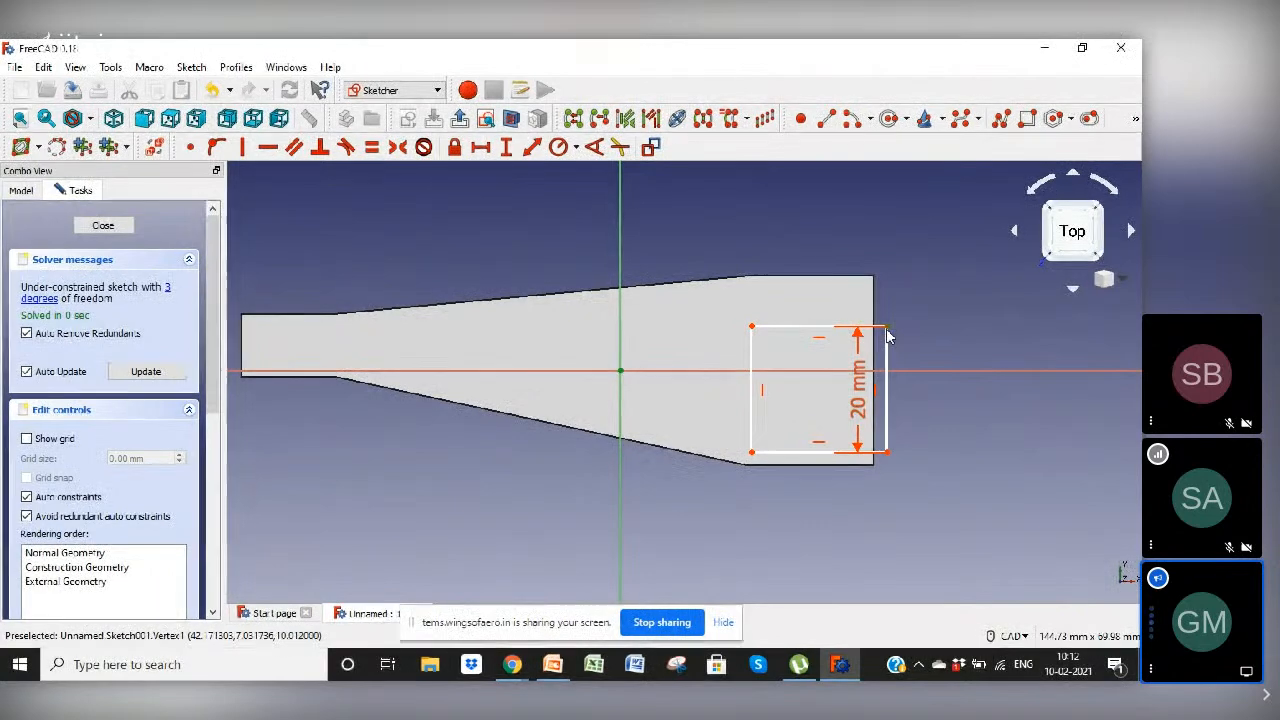
click(508, 147)
text(10)
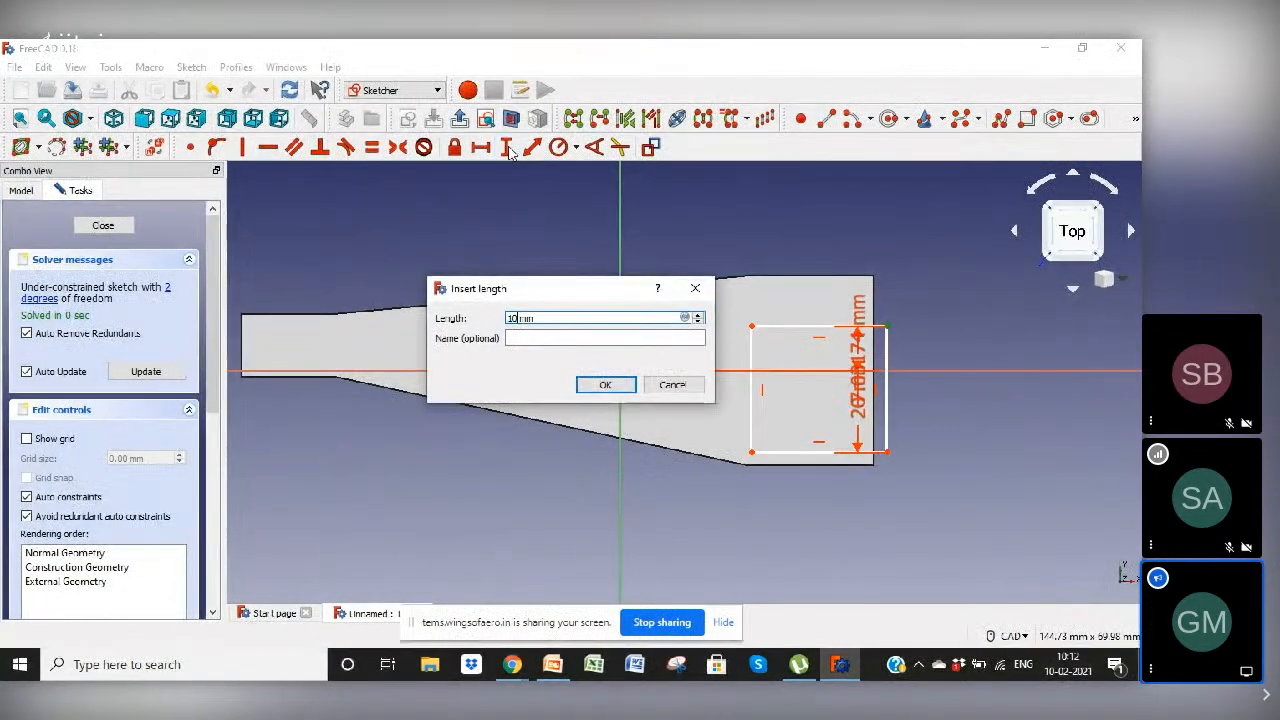
key(Return)
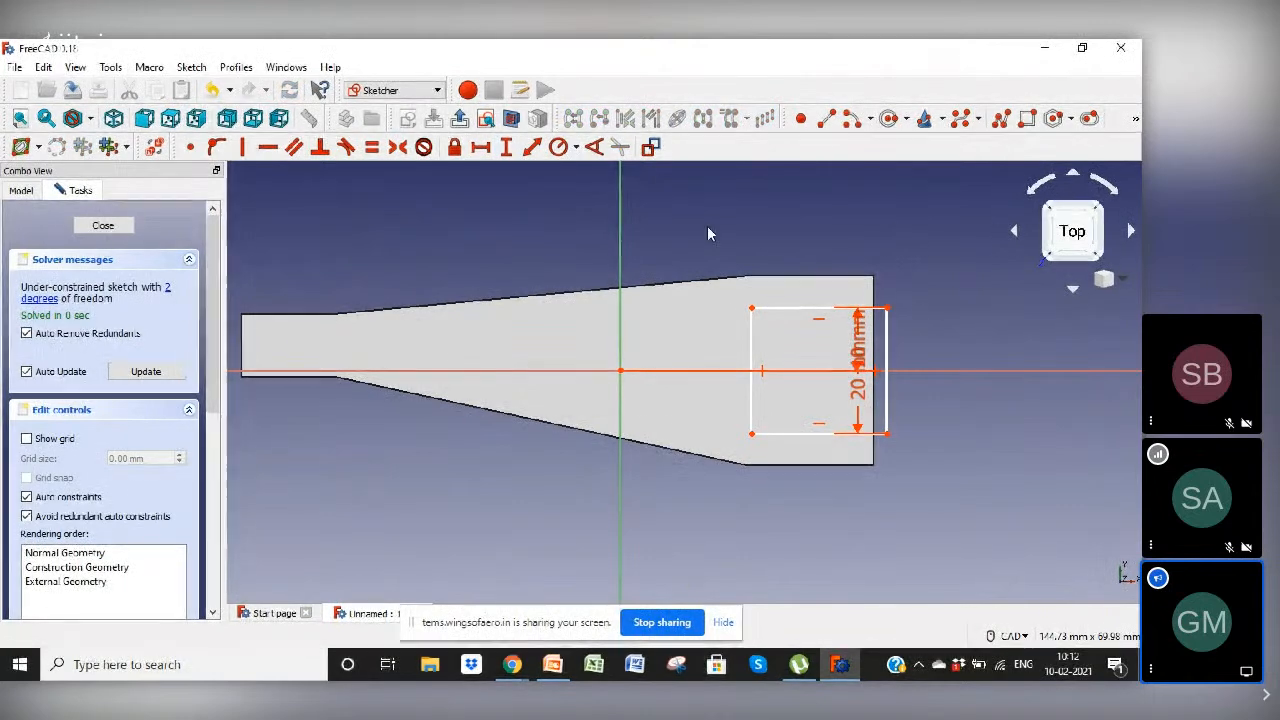
Step: Constrain the length of the rectangle's lower horizontal edge to 15 mm
click(621, 366)
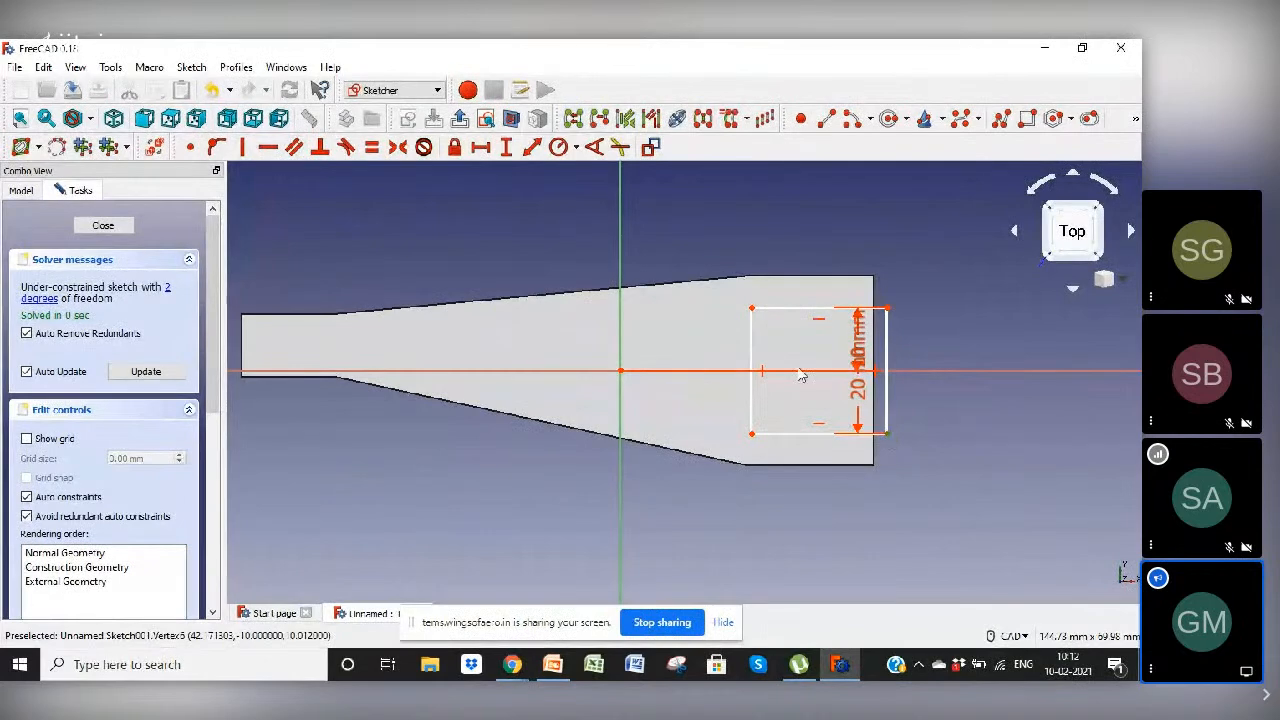
click(530, 148)
click(760, 302)
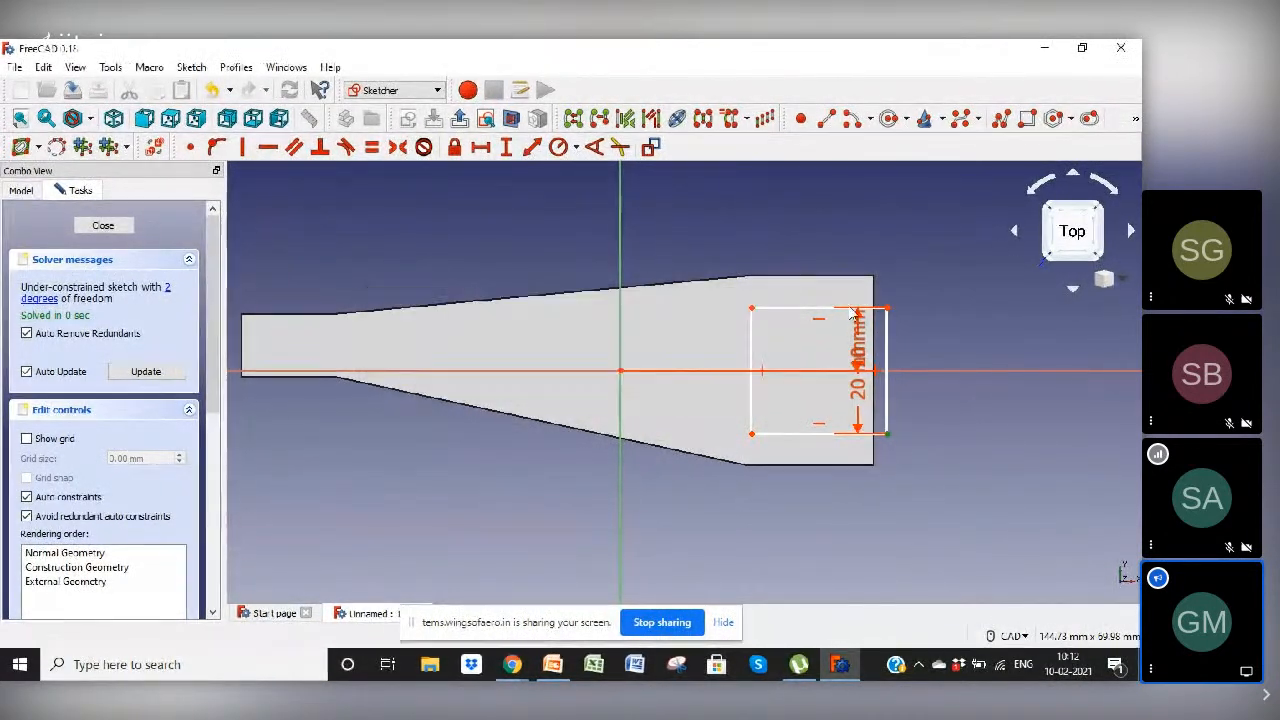
click(800, 436)
click(531, 148)
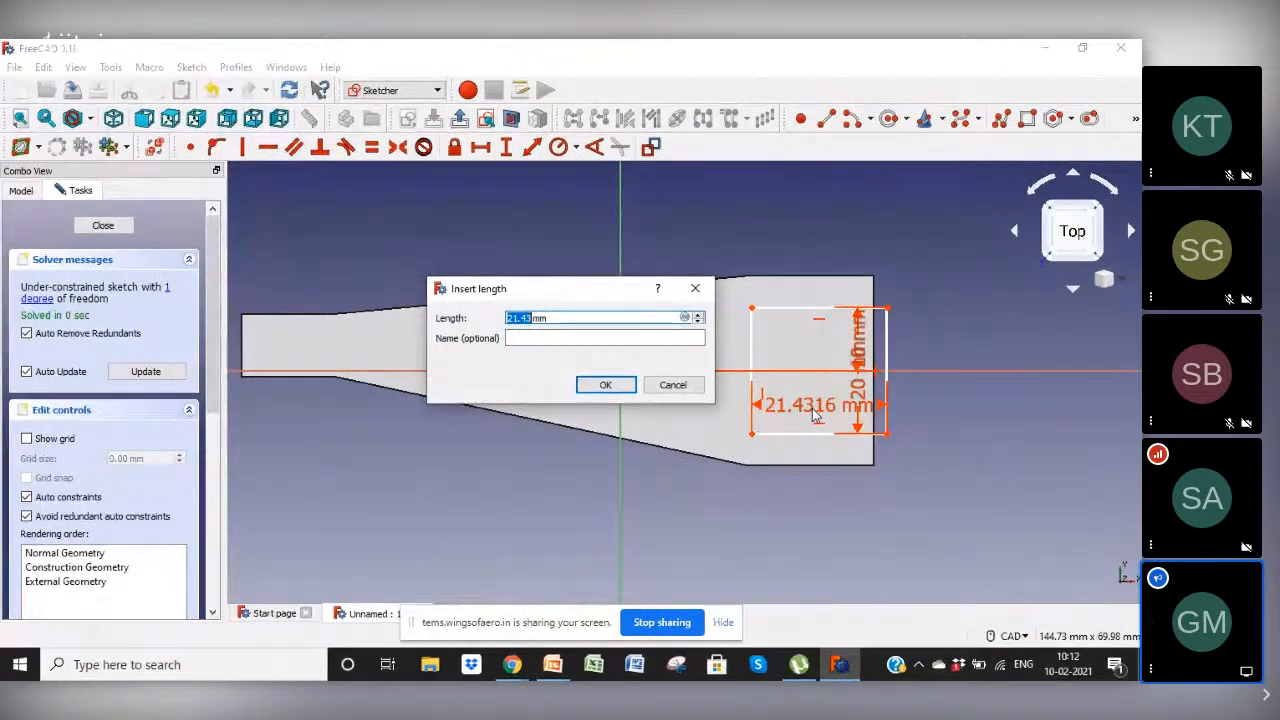
key(Return)
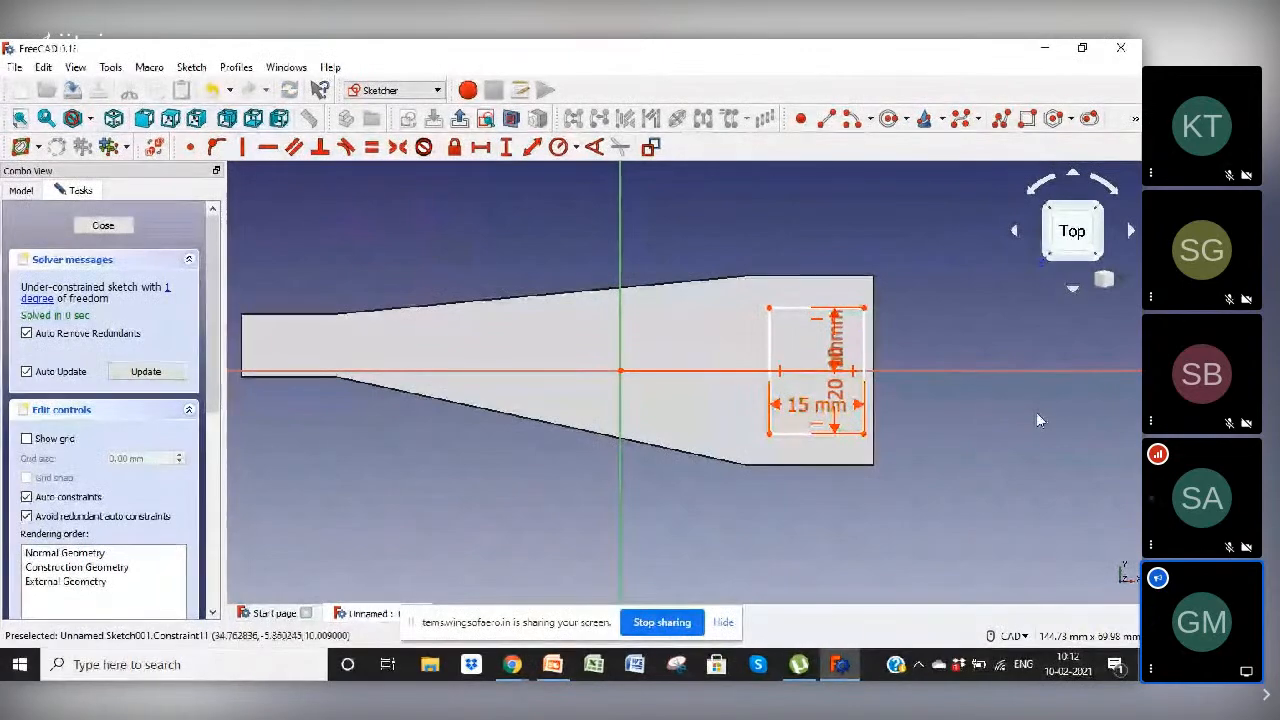
Step: Move the rectangle to the wide end's edge and constrain its lower-right corner 40 mm horizontally from the origin
mouse_move(866, 428)
mouse_down()
mouse_move(872, 468)
mouse_move(874, 431)
mouse_up()
click(872, 434)
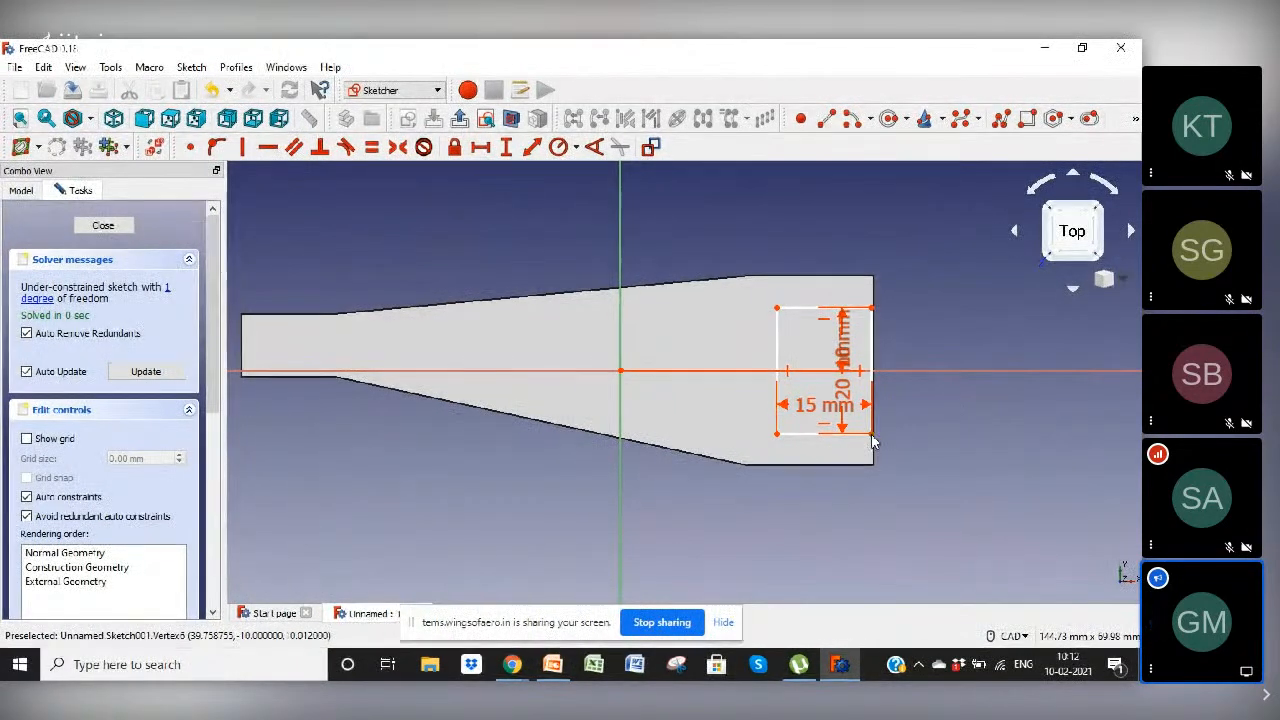
click(620, 371)
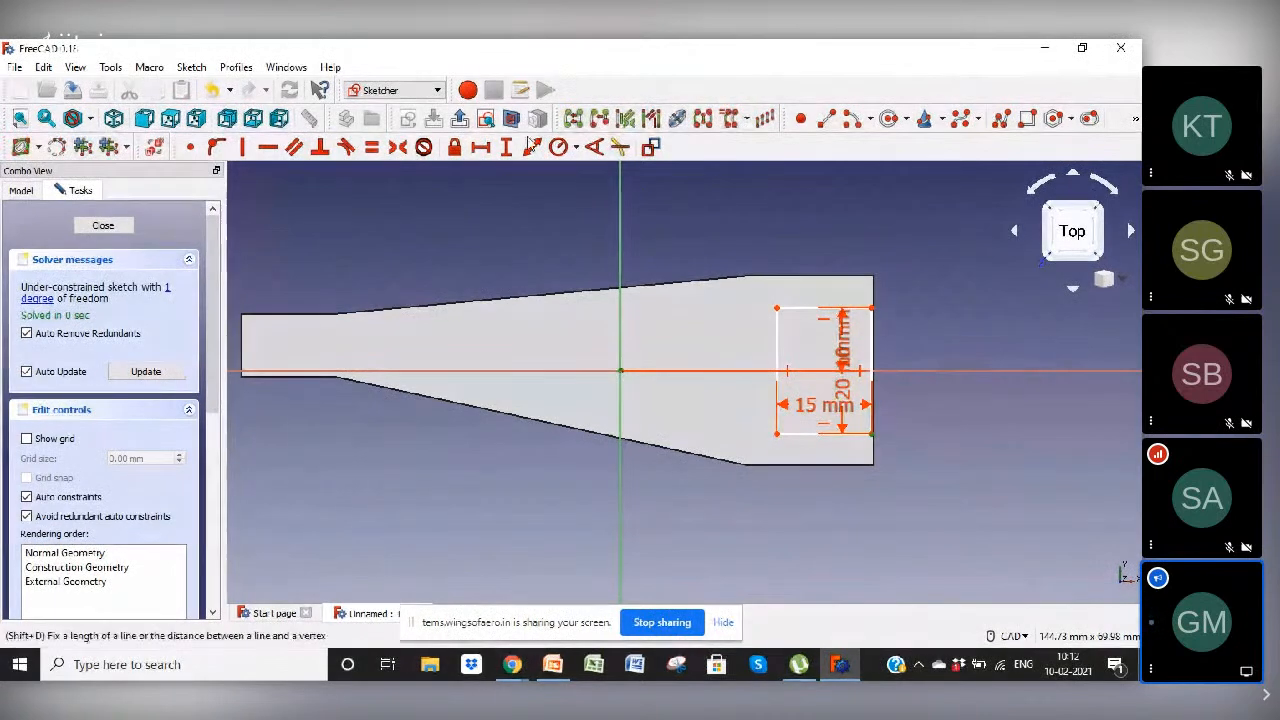
click(481, 147)
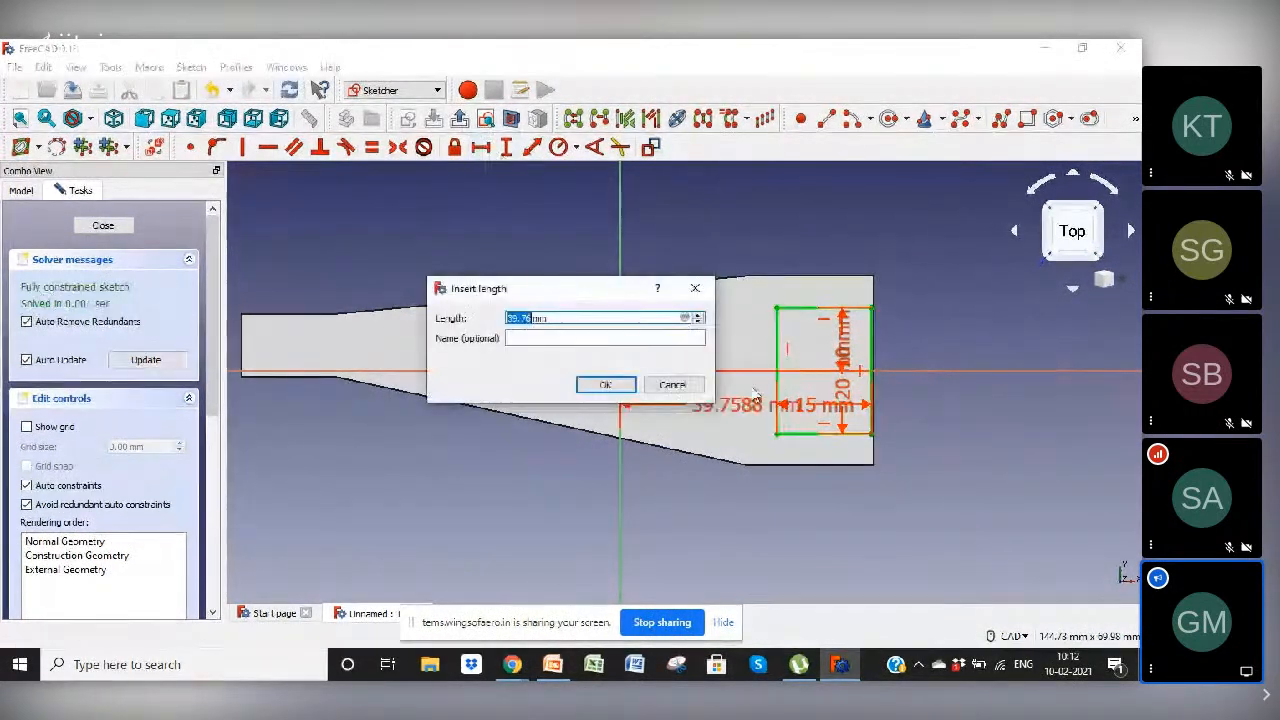
text(40)
click(605, 383)
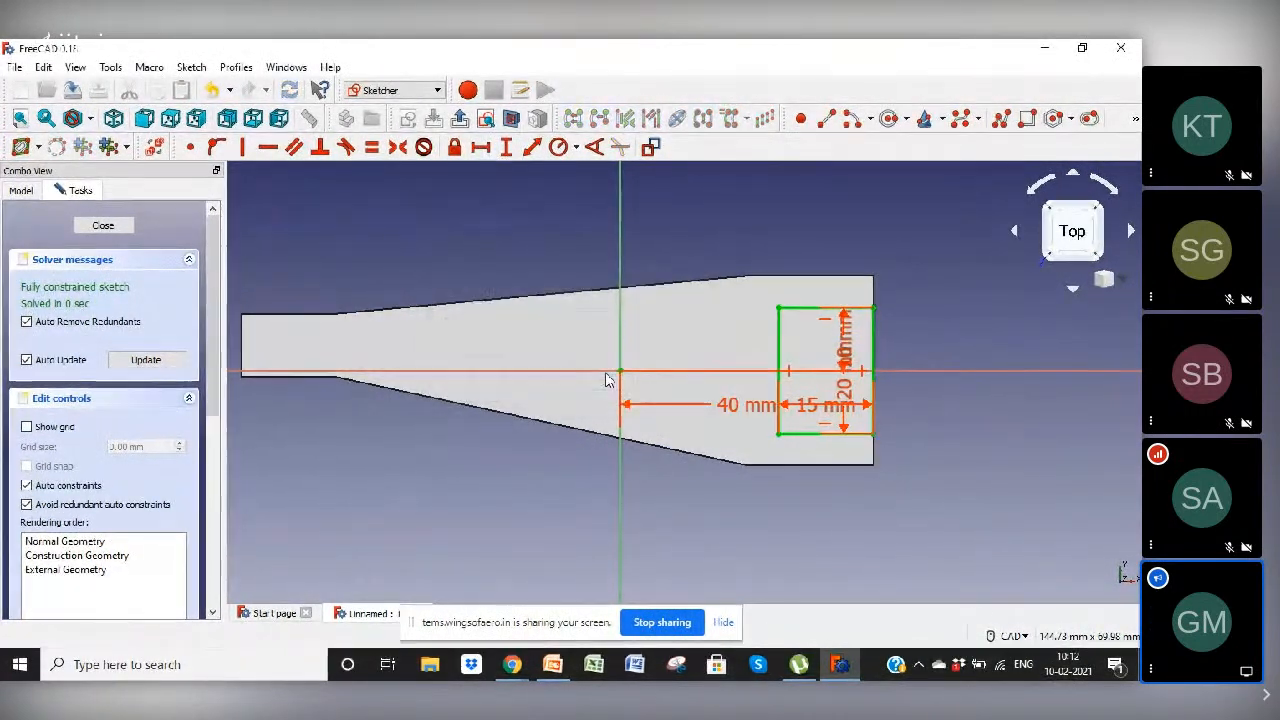
Step: Move the 40, 15, 20 and 10 mm dimensions clear of the part outline and close the sketch
drag(748, 405, 763, 498)
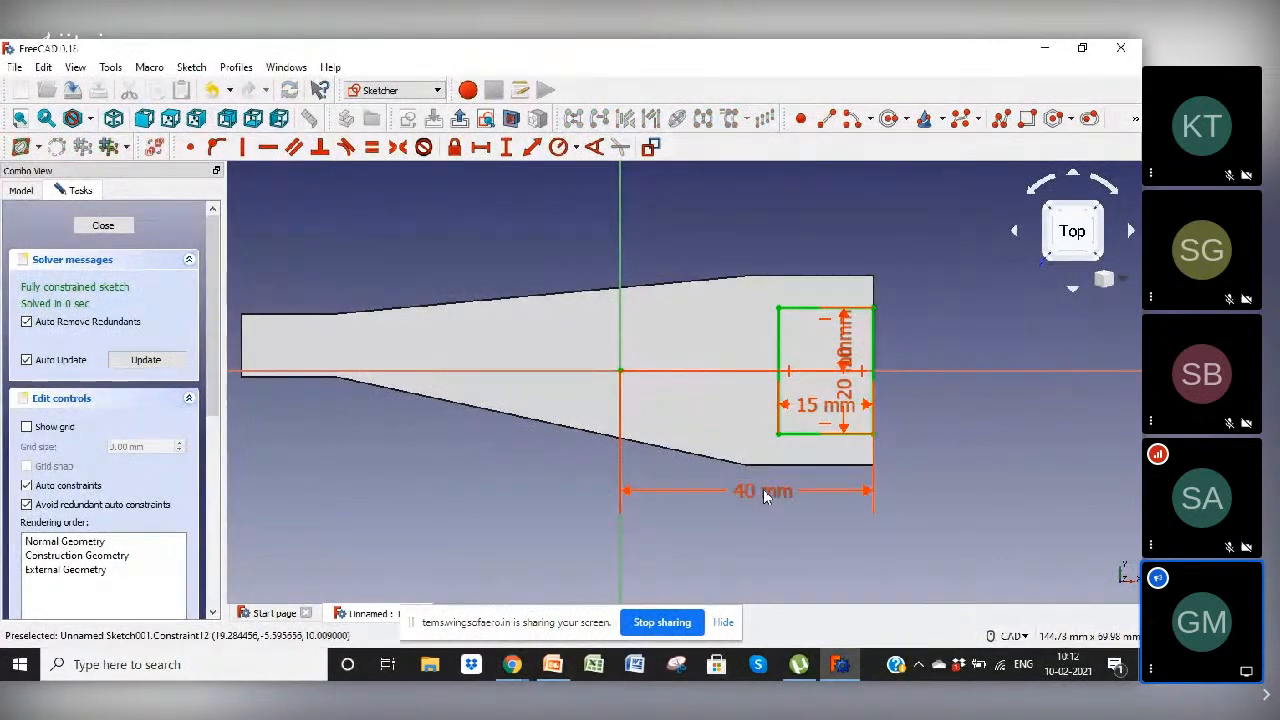
drag(820, 408, 825, 262)
drag(845, 382, 920, 396)
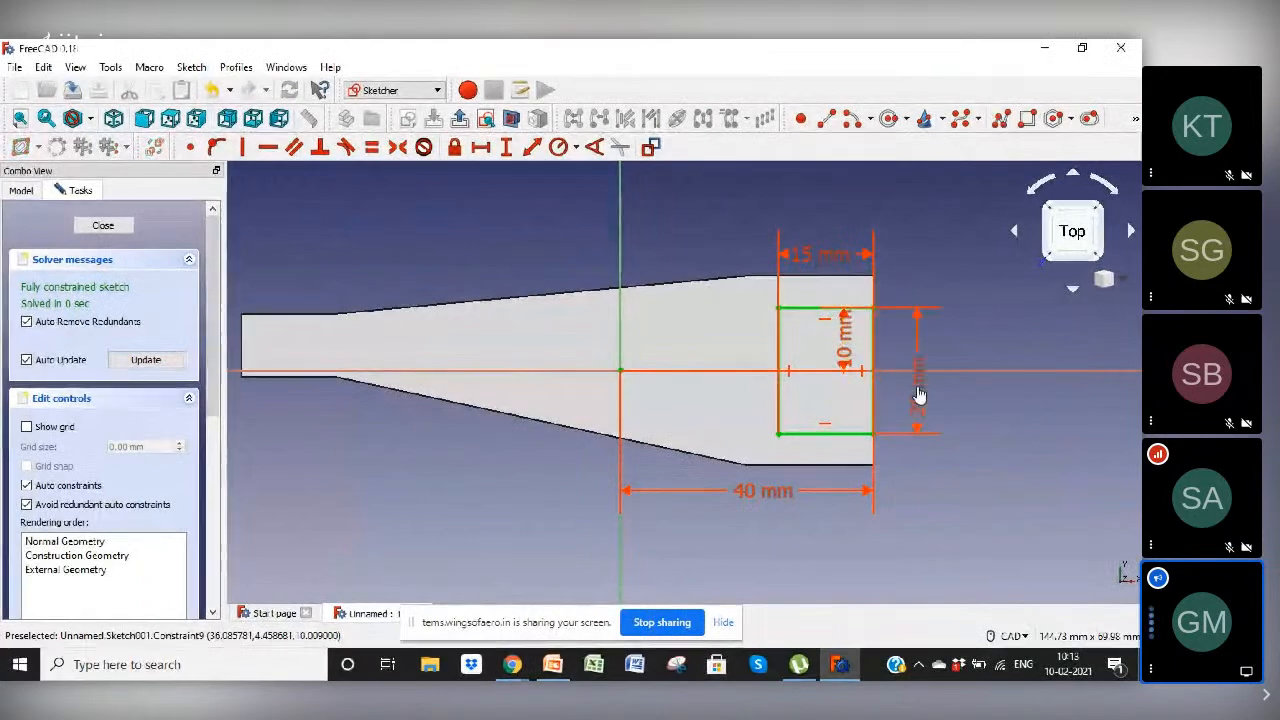
drag(846, 338, 900, 350)
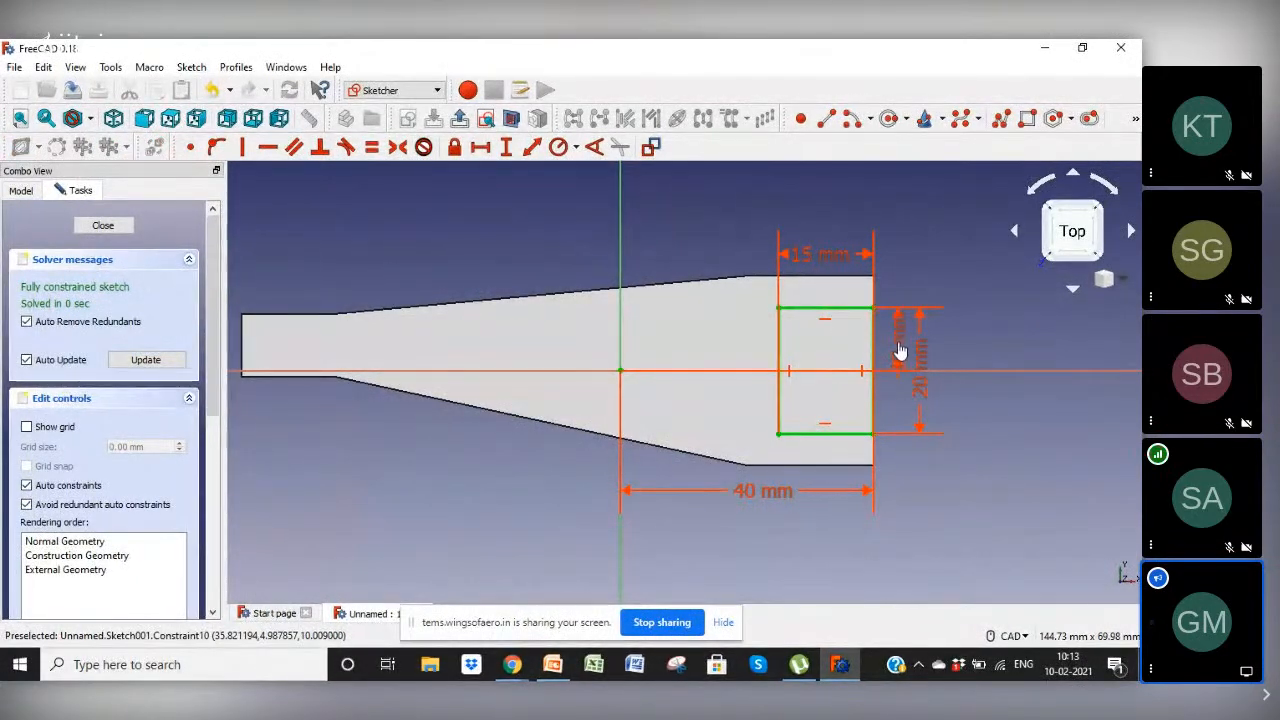
click(103, 226)
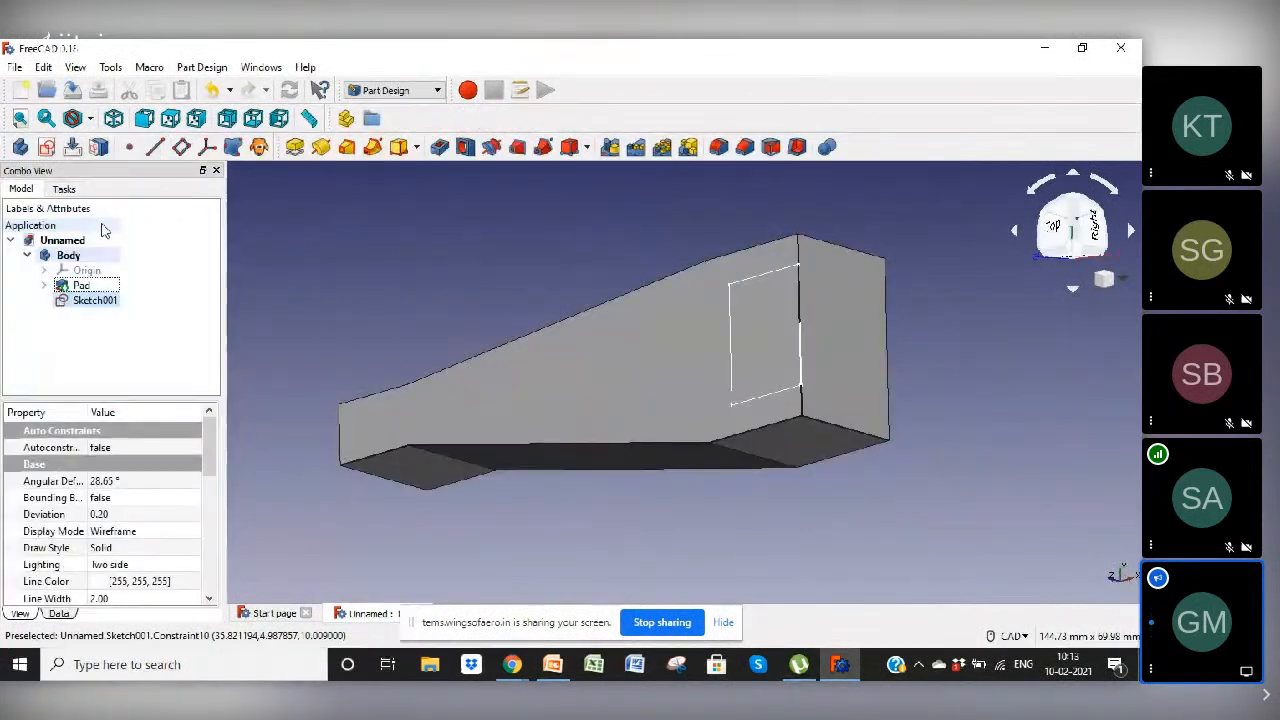
Step: Pocket the rectangle sketch through all of the wide end to form a fork
click(442, 150)
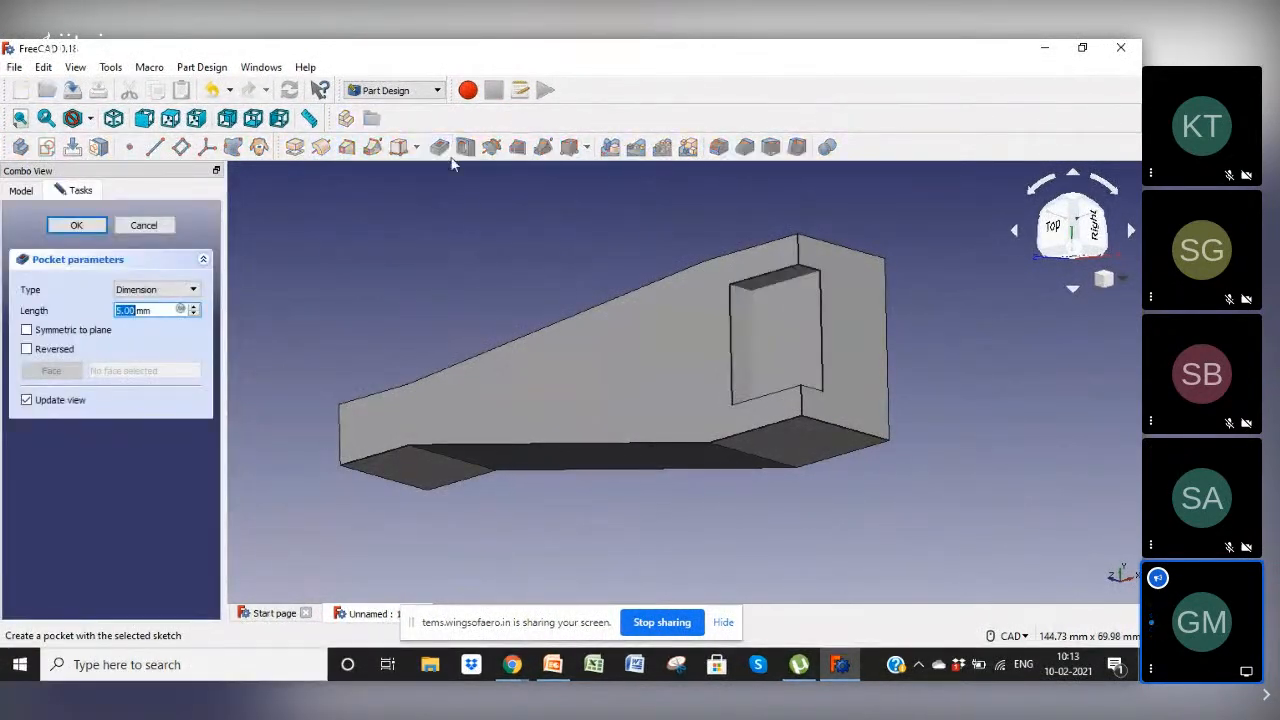
click(171, 290)
click(145, 305)
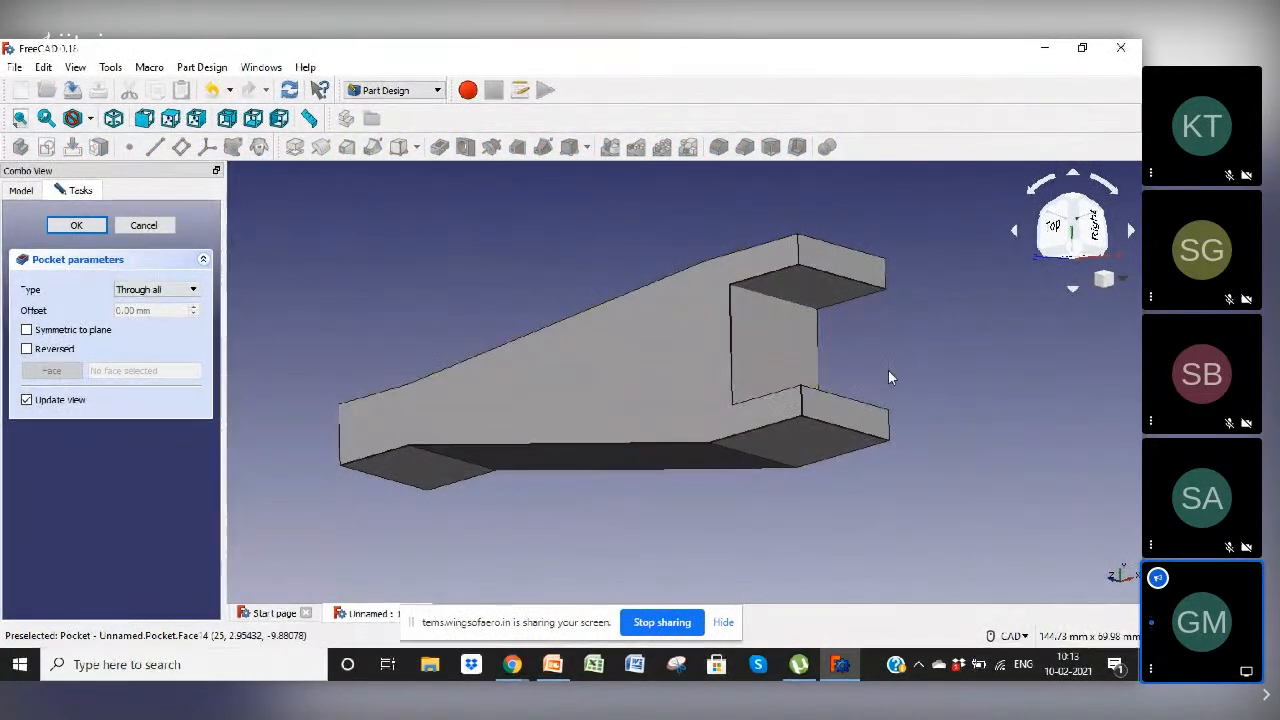
click(77, 226)
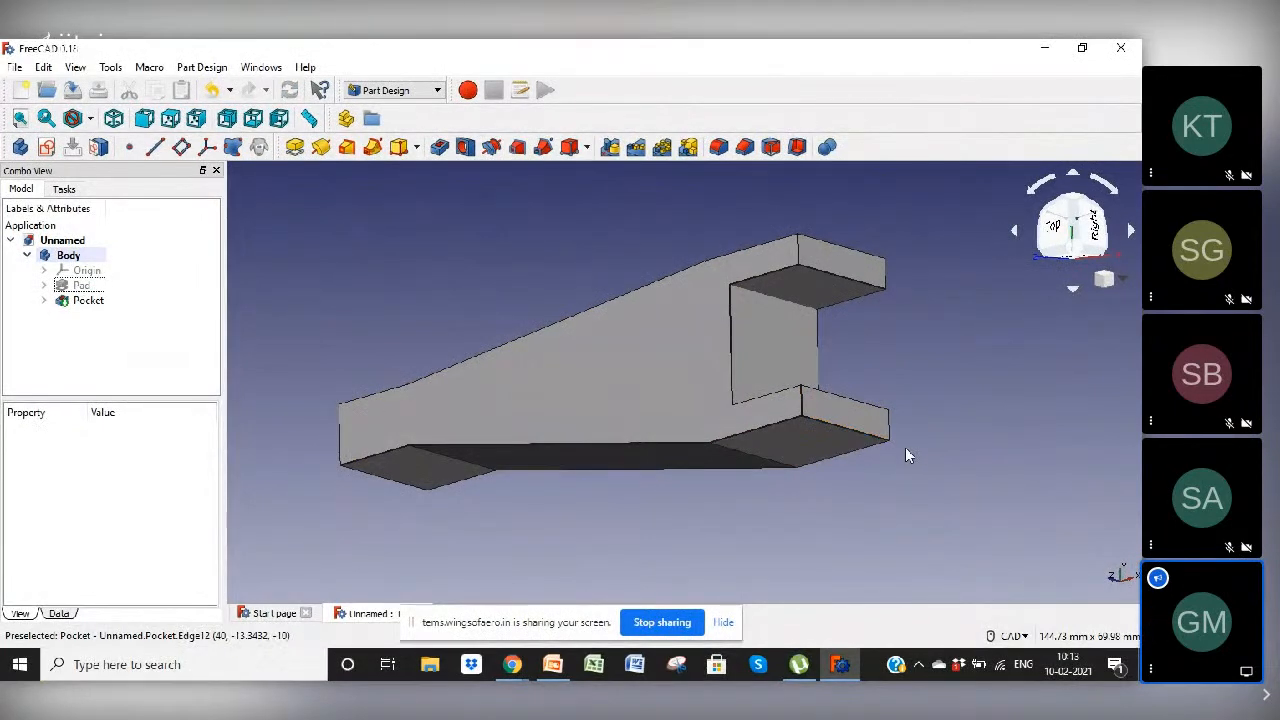
Step: Fillet the near corner edge at the end of the lower fork arm with a 13 mm radius
click(801, 403)
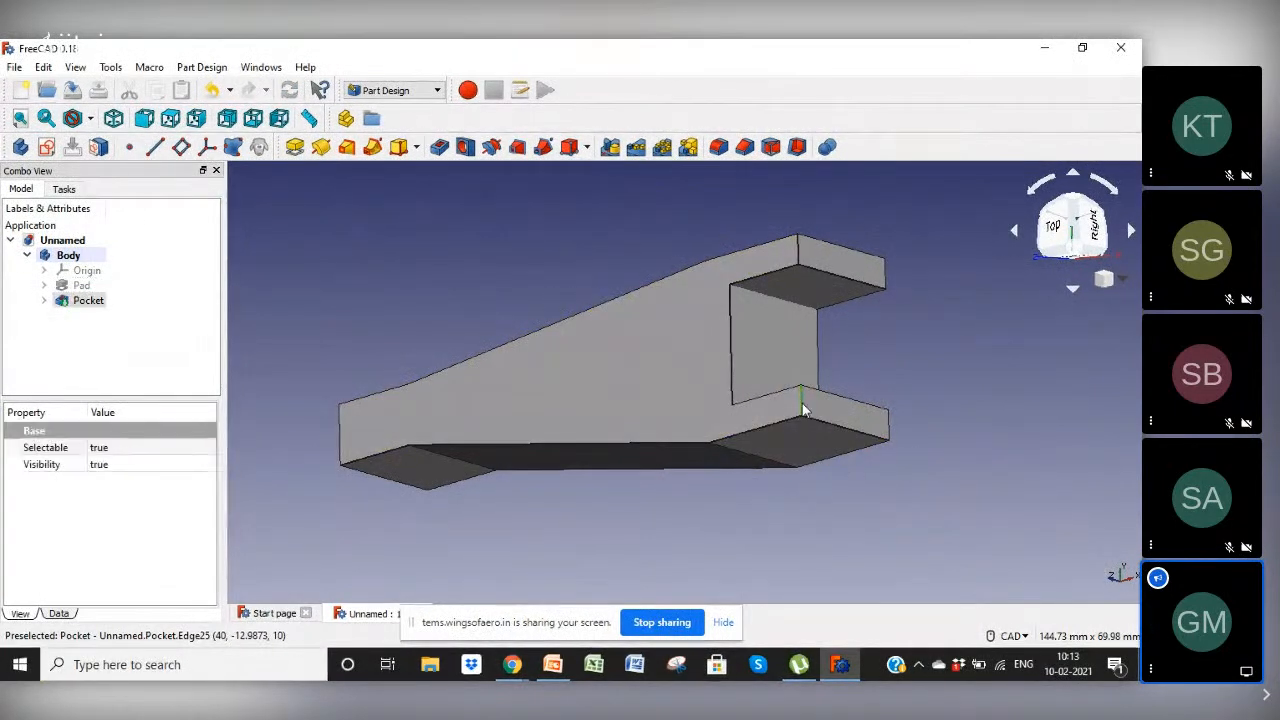
click(719, 147)
click(195, 472)
click(195, 472)
click(195, 472)
click(195, 472)
click(195, 472)
click(195, 472)
click(195, 472)
click(195, 472)
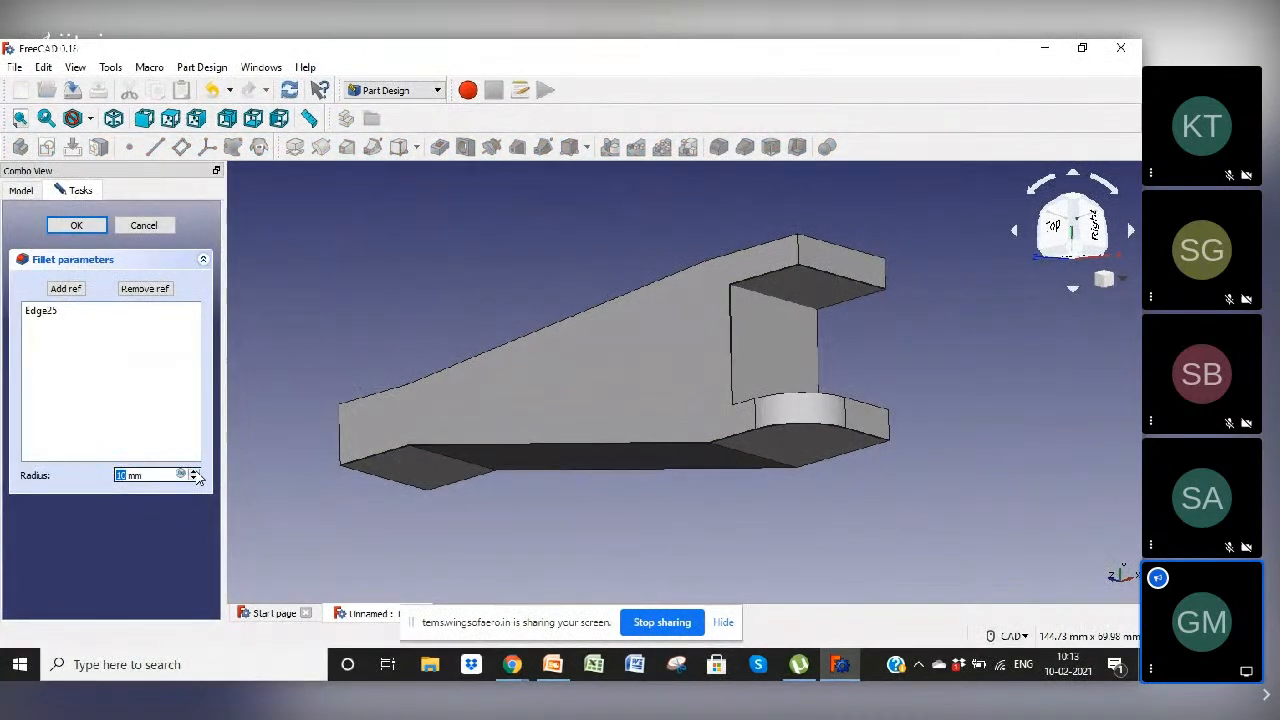
click(195, 472)
click(195, 472)
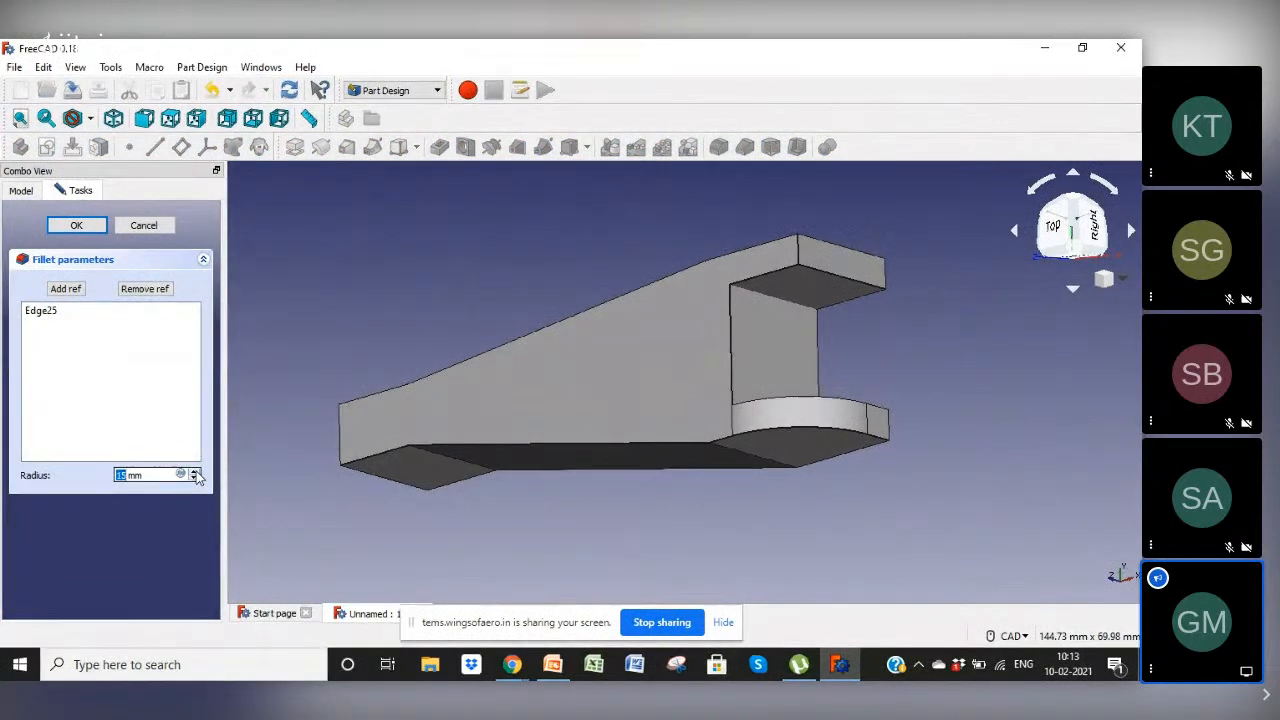
click(195, 479)
click(195, 479)
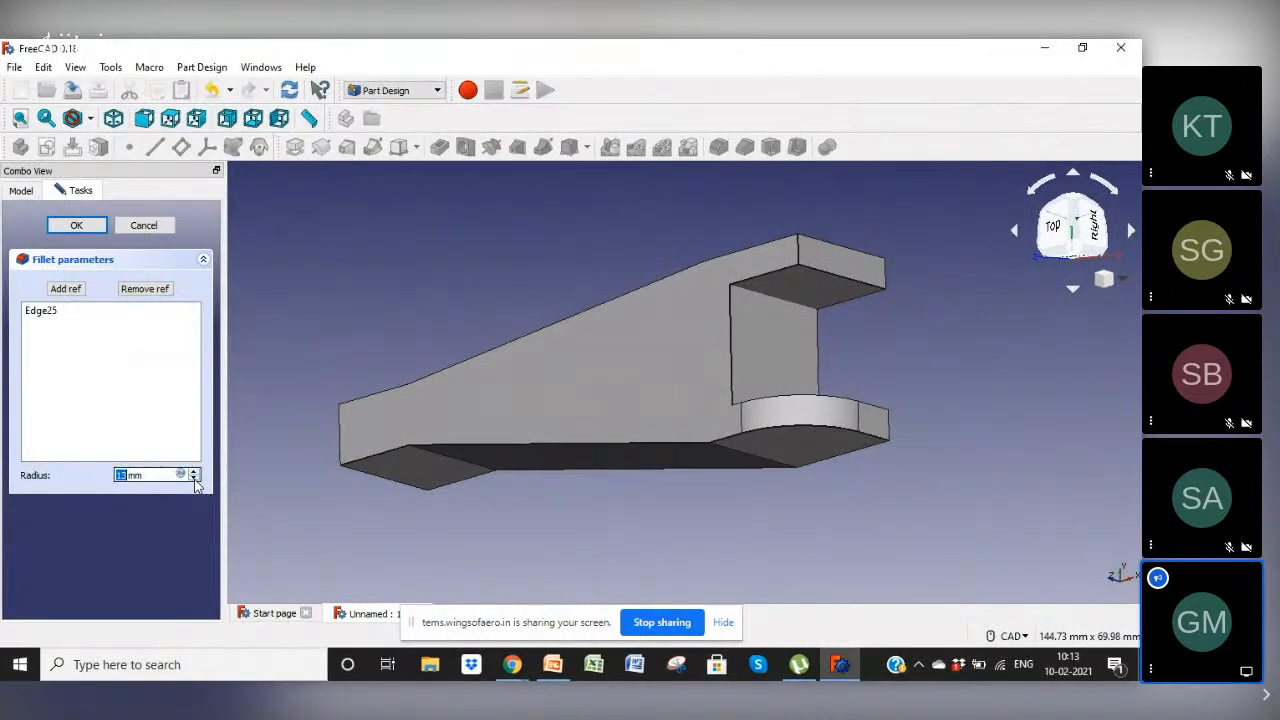
click(76, 226)
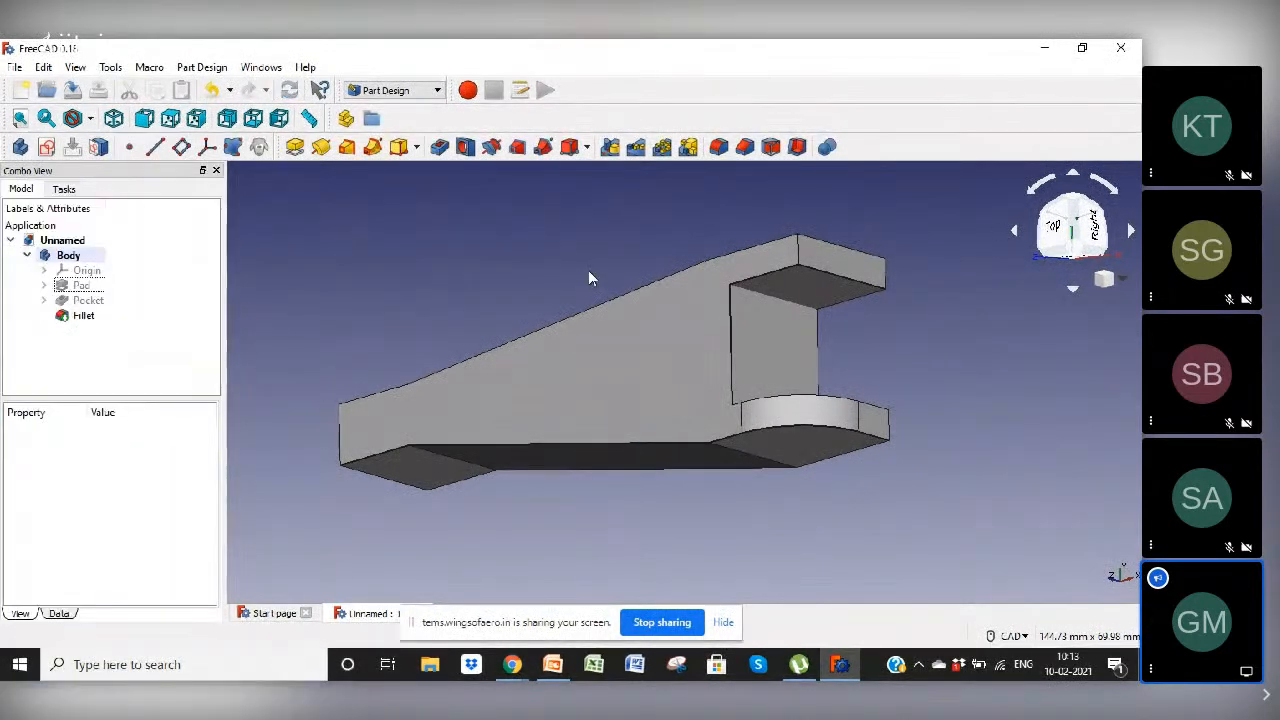
Step: Fillet the near corner edge of the upper fork arm to match the rounding on the lower arm
click(800, 251)
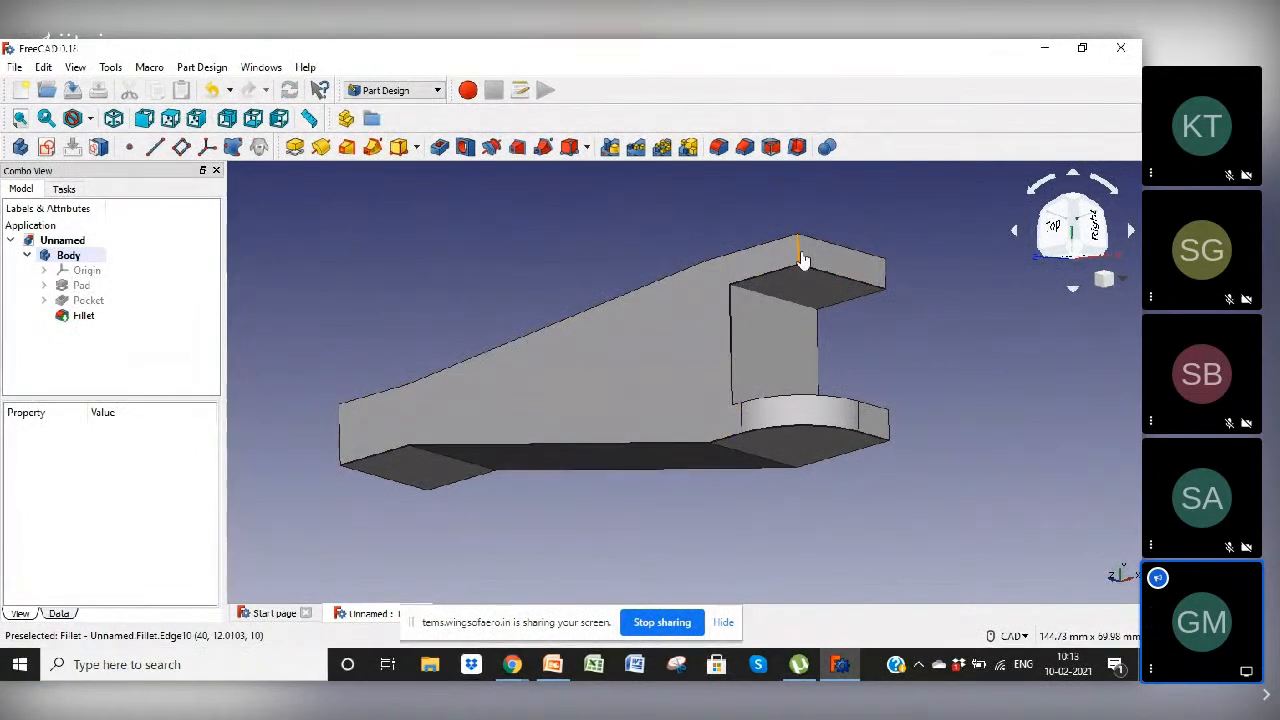
click(718, 147)
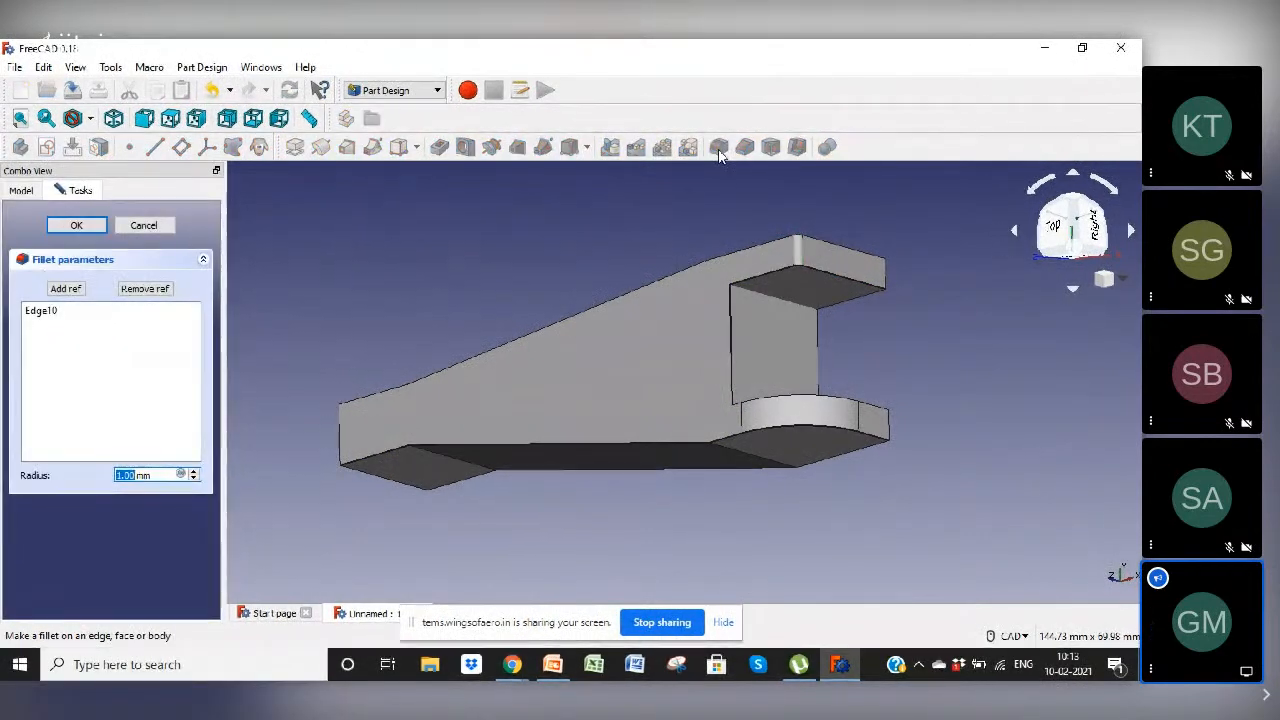
text(2)
key(Return)
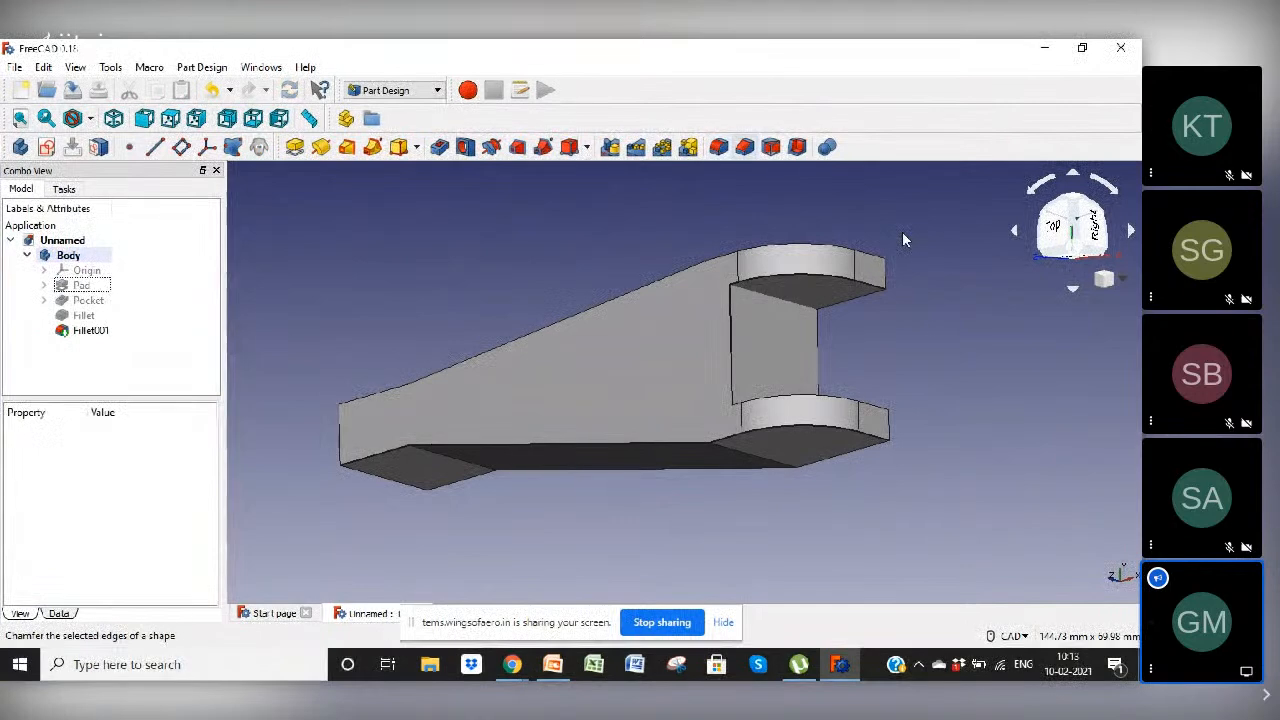
Step: Try to fillet the far corner edge at the end of the lower fork arm with a 13 mm radius
click(889, 427)
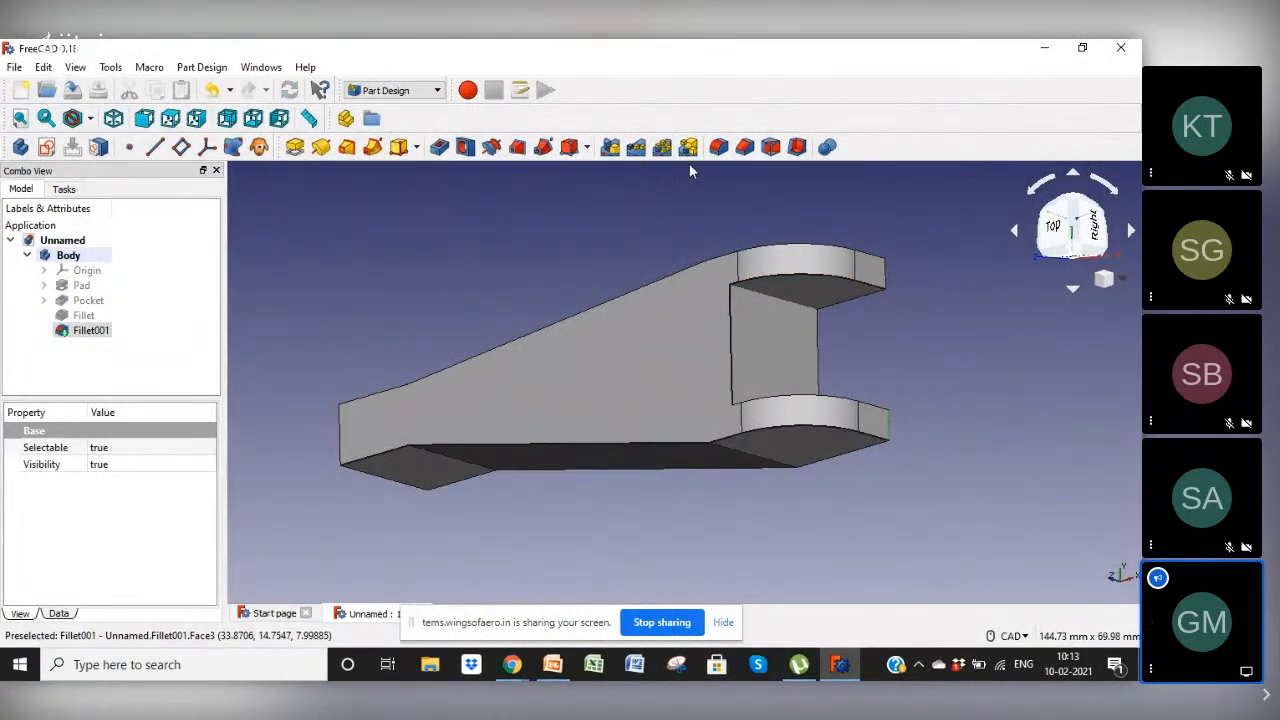
click(718, 147)
text(1)
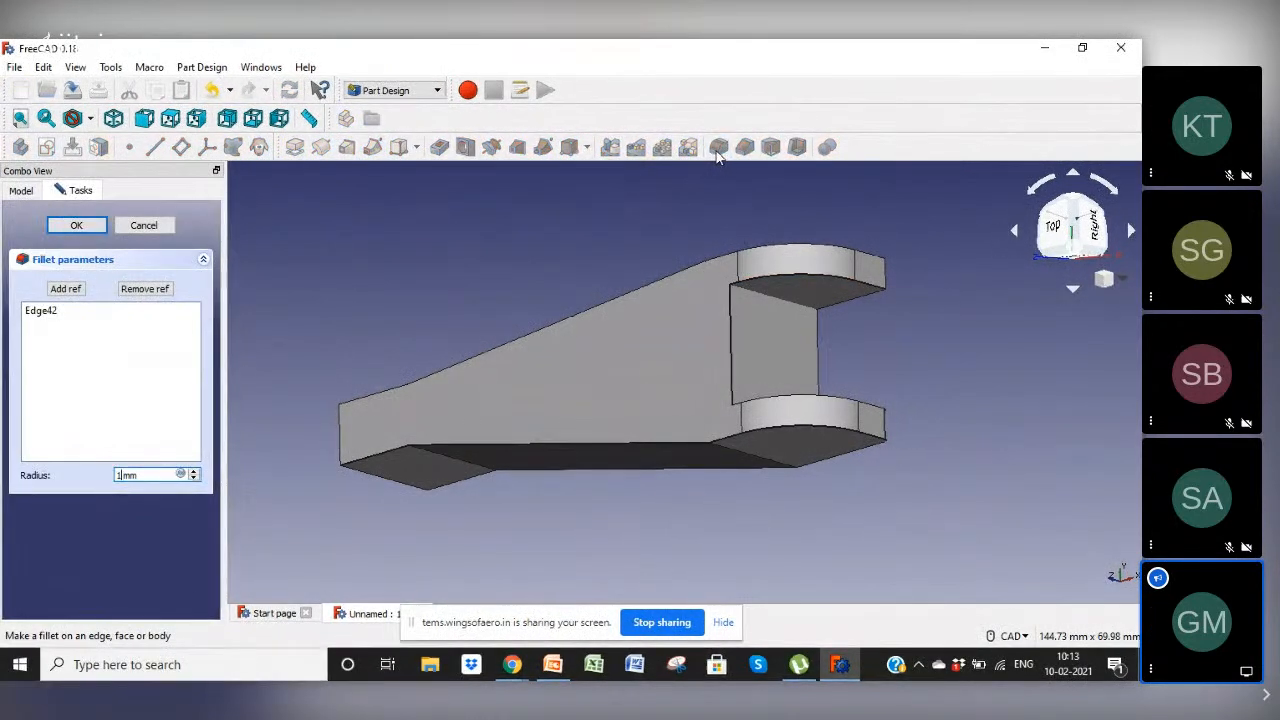
text(3)
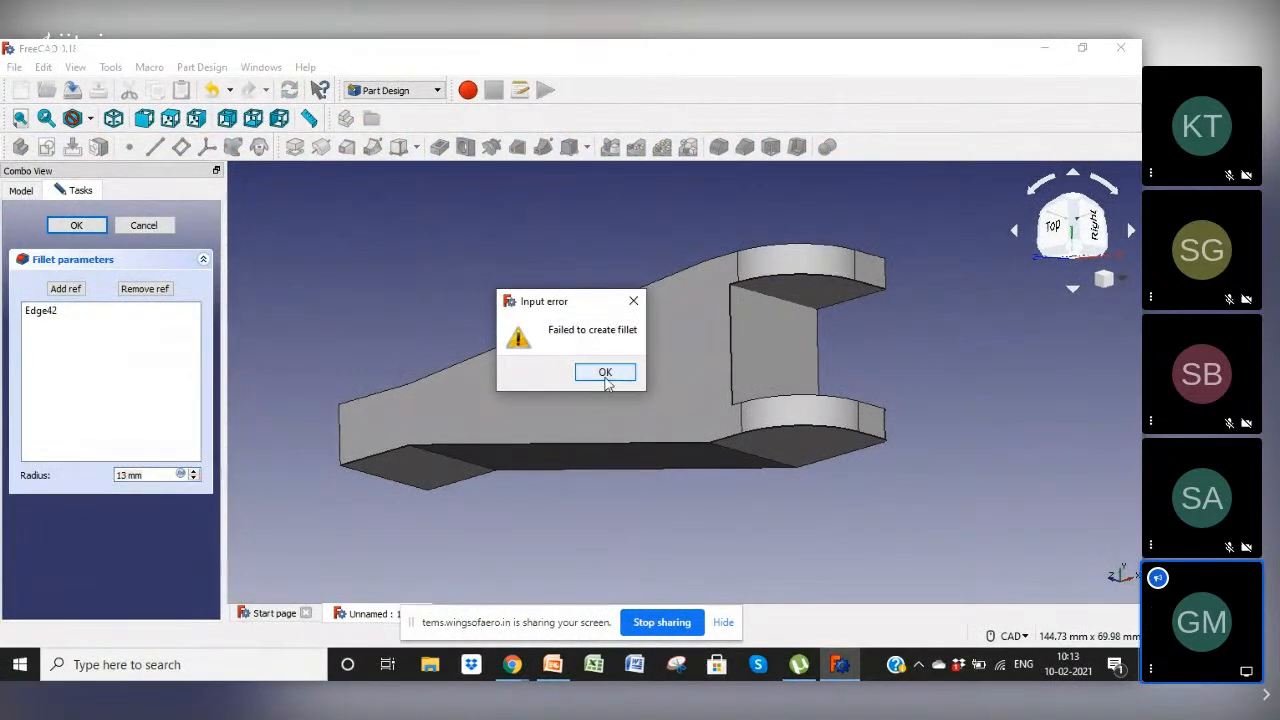
click(609, 372)
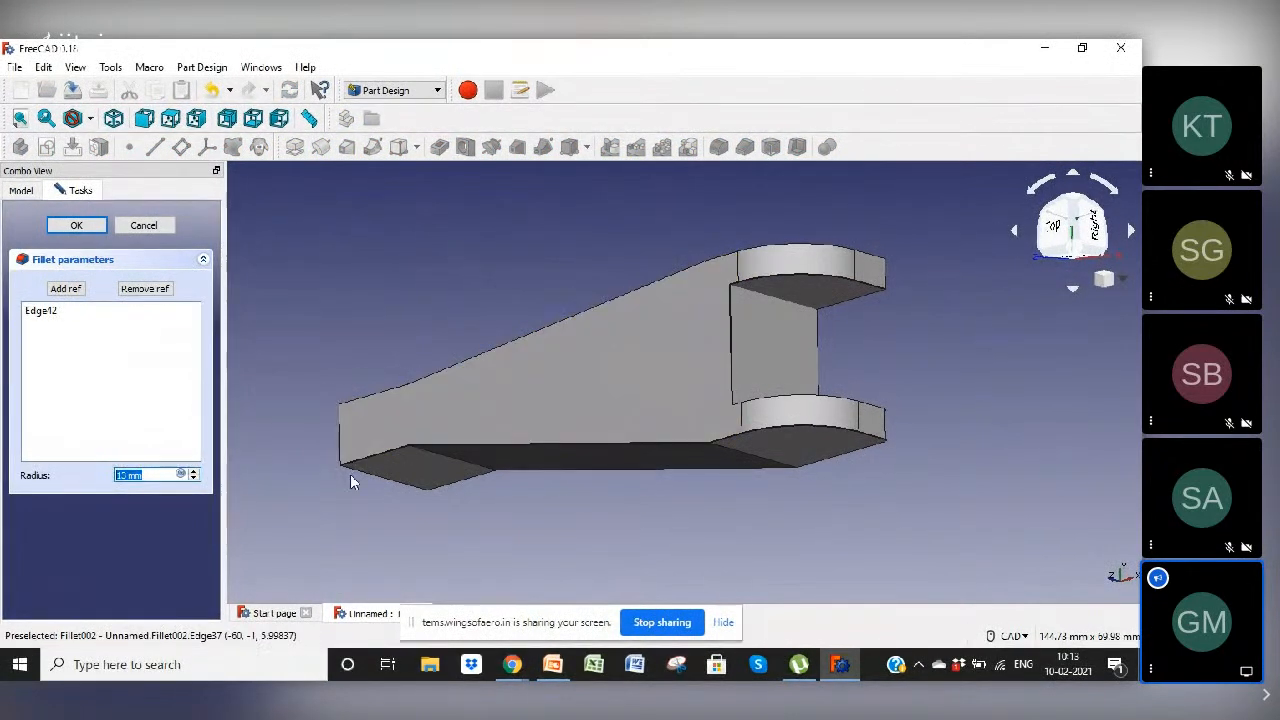
Step: Reduce the far corner fillet's radius, trying 7 mm, and complete the fillet at 6 mm
click(196, 480)
click(196, 480)
click(196, 480)
click(196, 480)
click(196, 480)
click(196, 480)
click(196, 480)
click(196, 480)
click(196, 480)
click(196, 480)
click(196, 480)
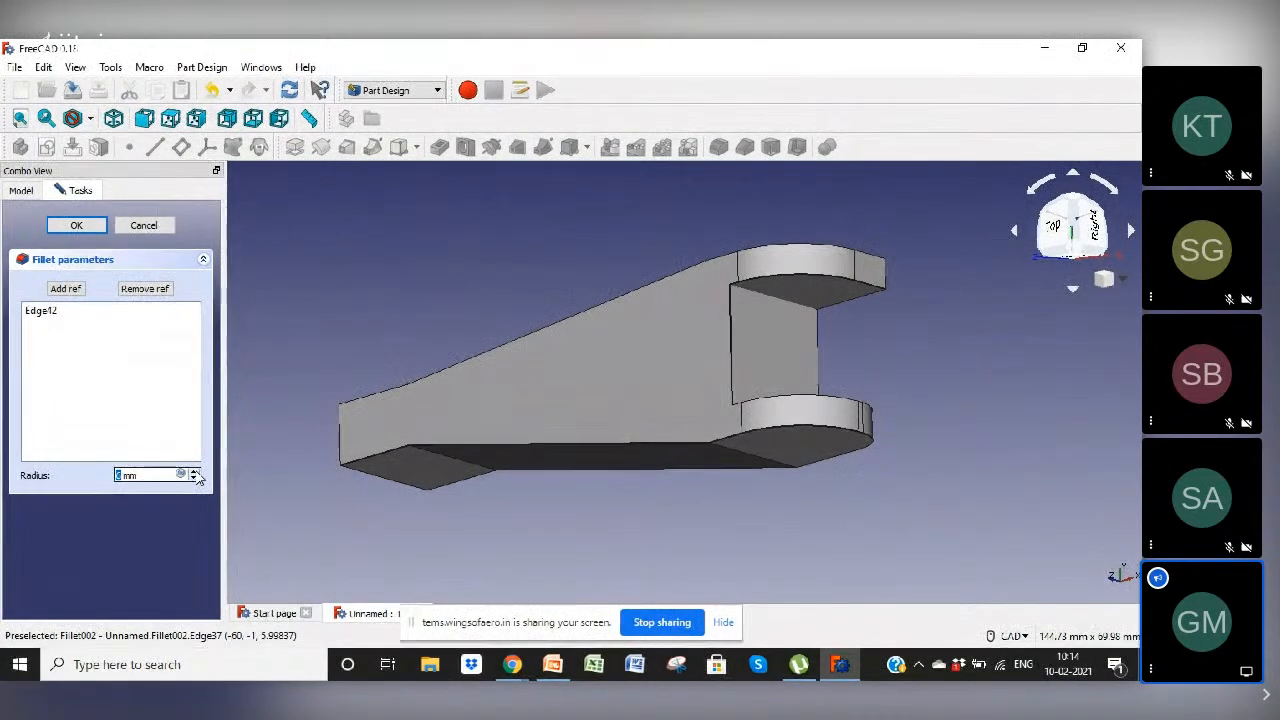
click(196, 479)
click(86, 227)
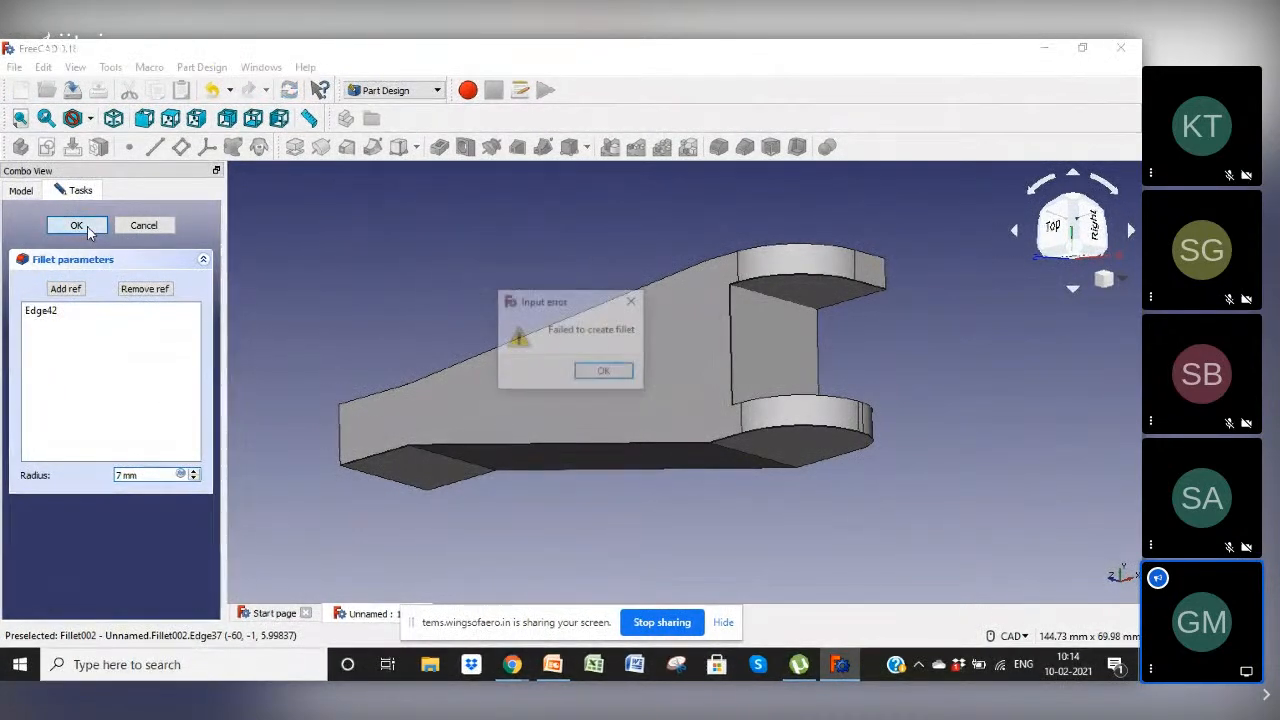
click(605, 372)
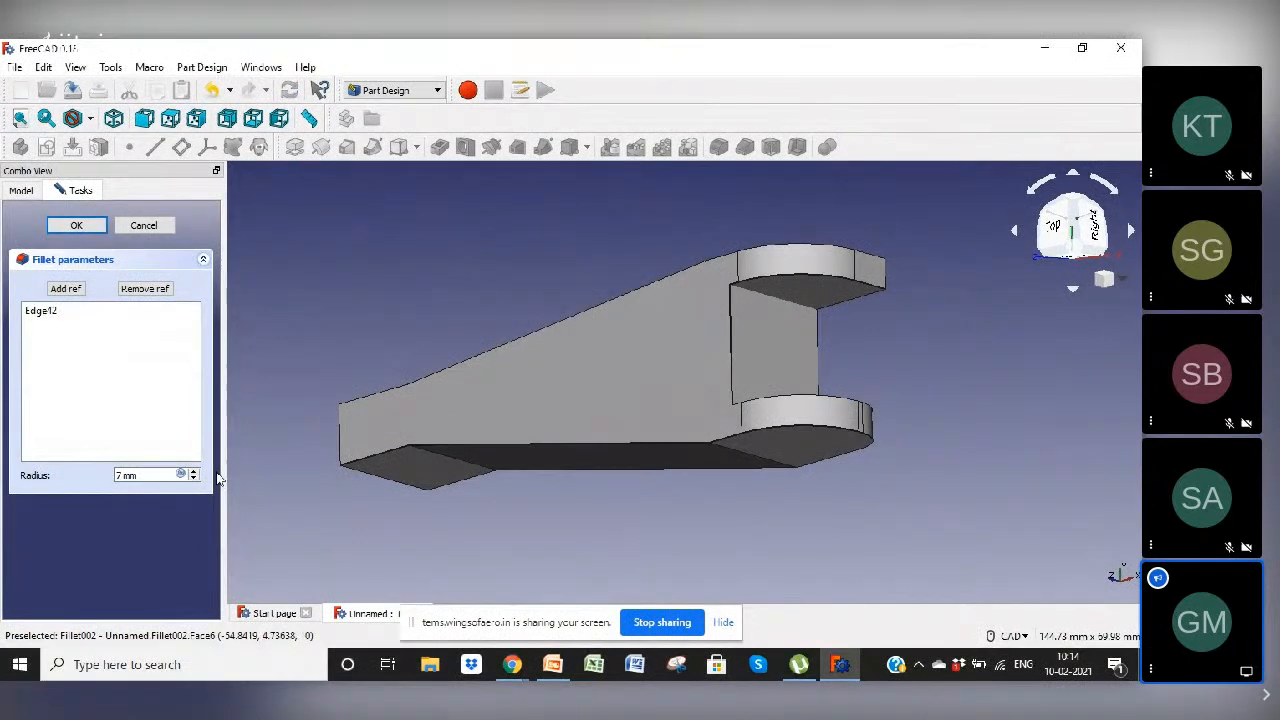
click(194, 480)
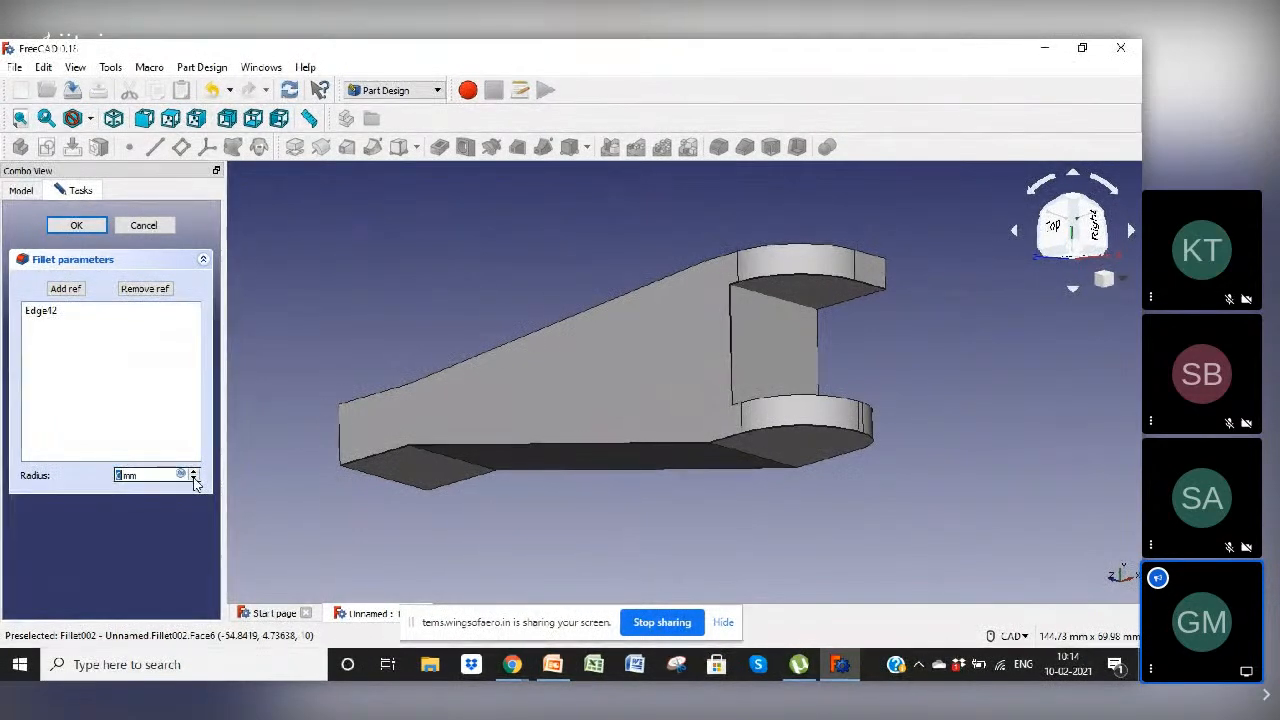
click(76, 226)
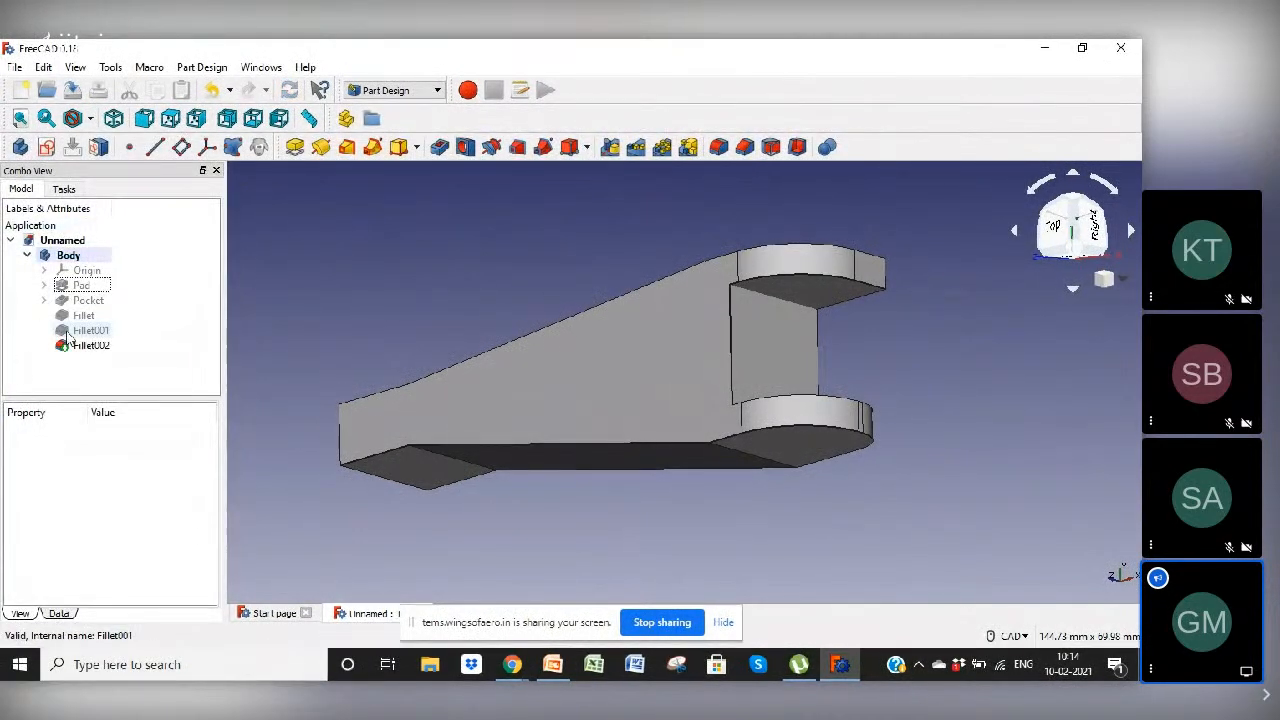
Step: Set the near corner fillets of the lower and upper fork arms to a 9 mm radius
double_click(85, 316)
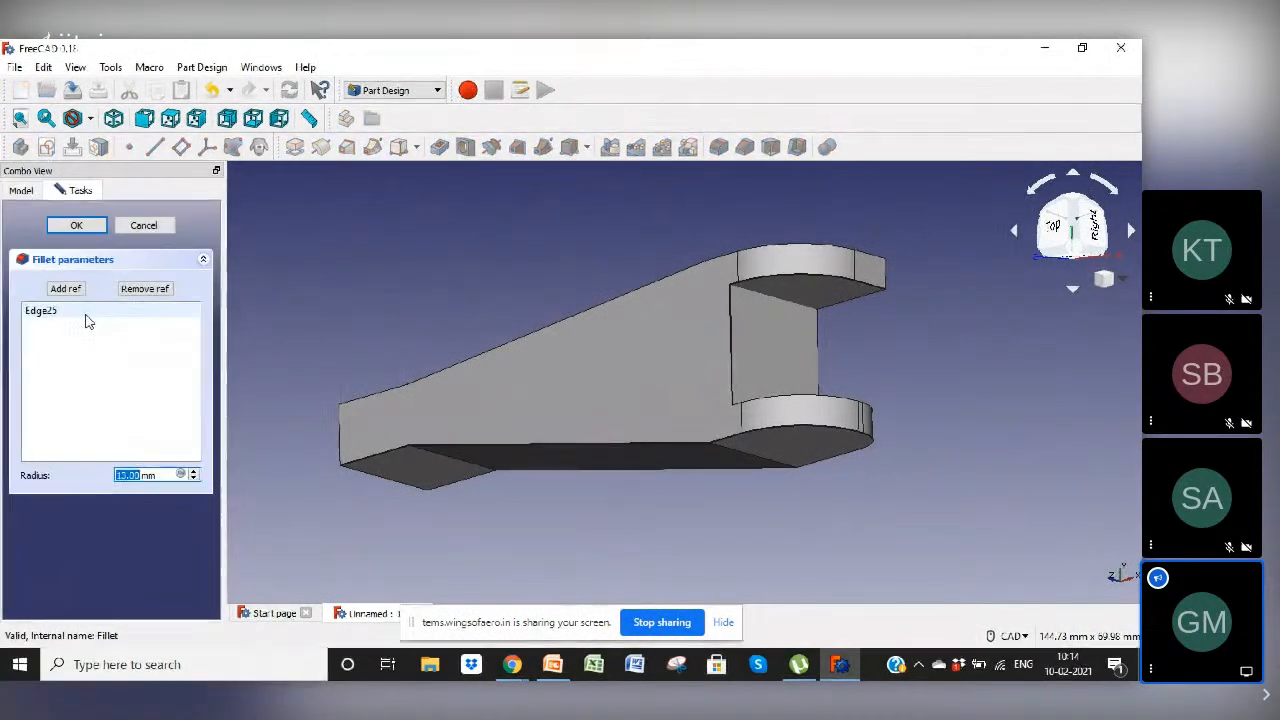
text(3)
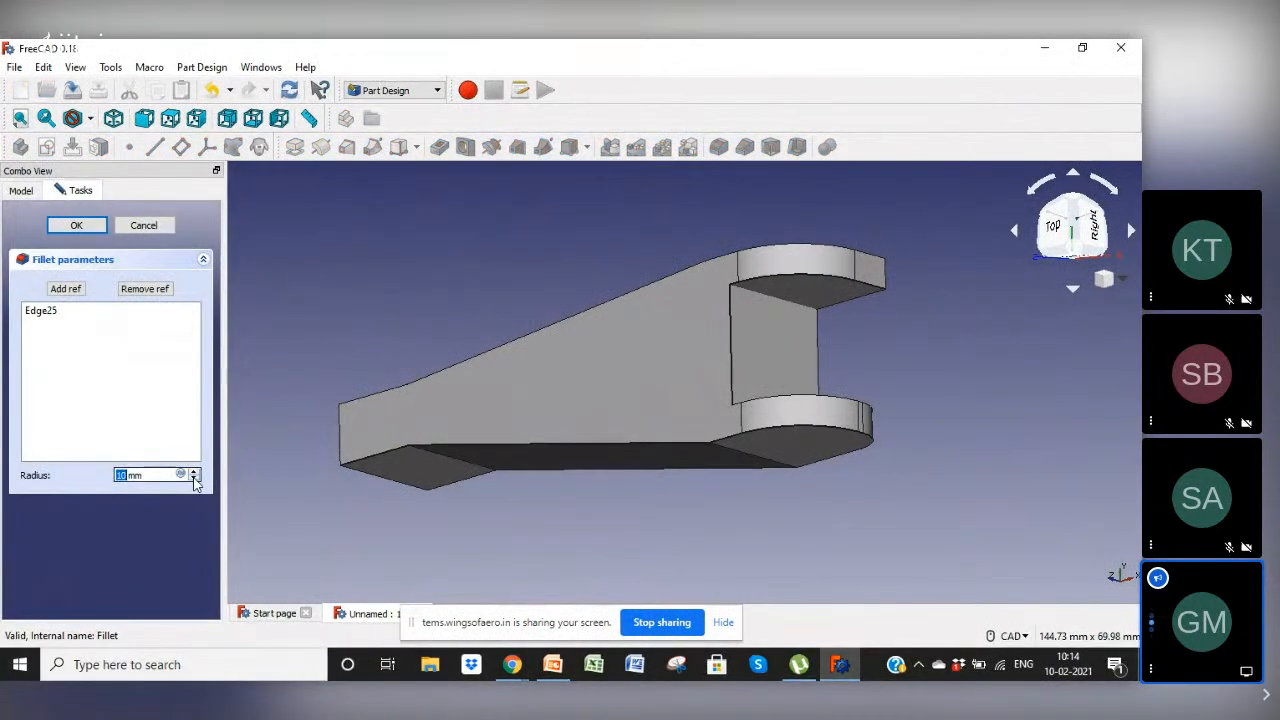
click(52, 225)
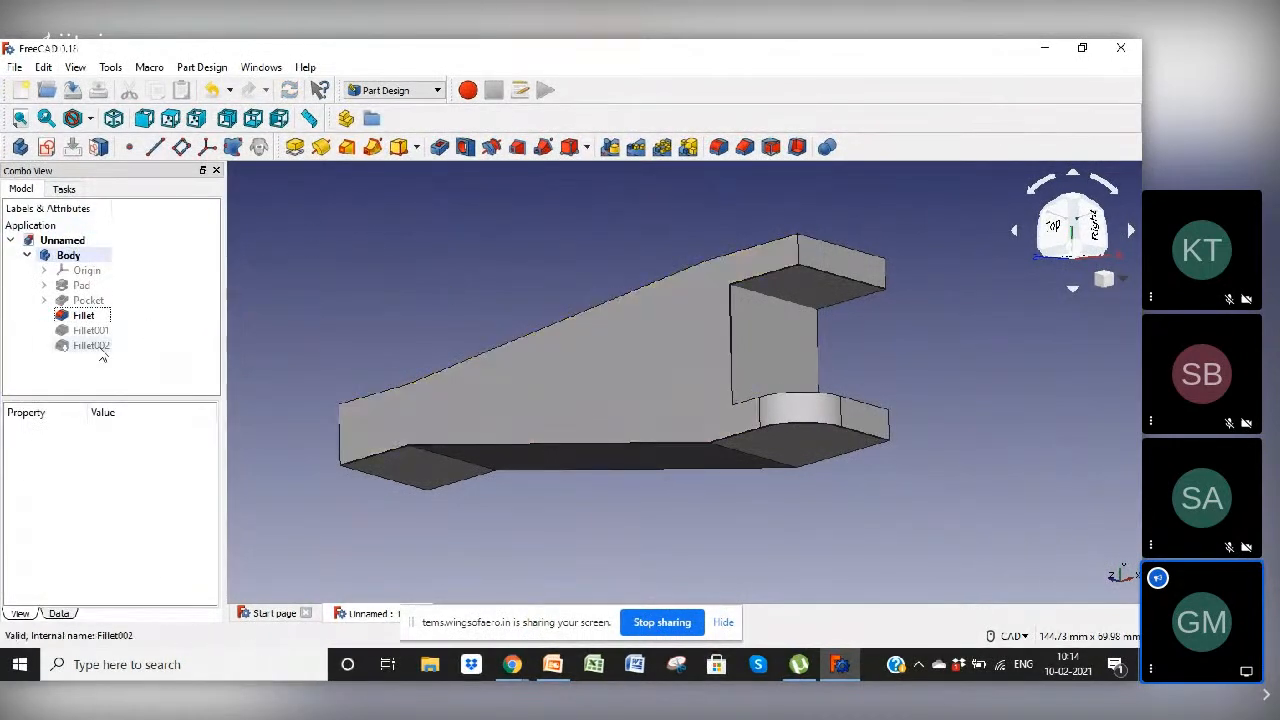
click(101, 333)
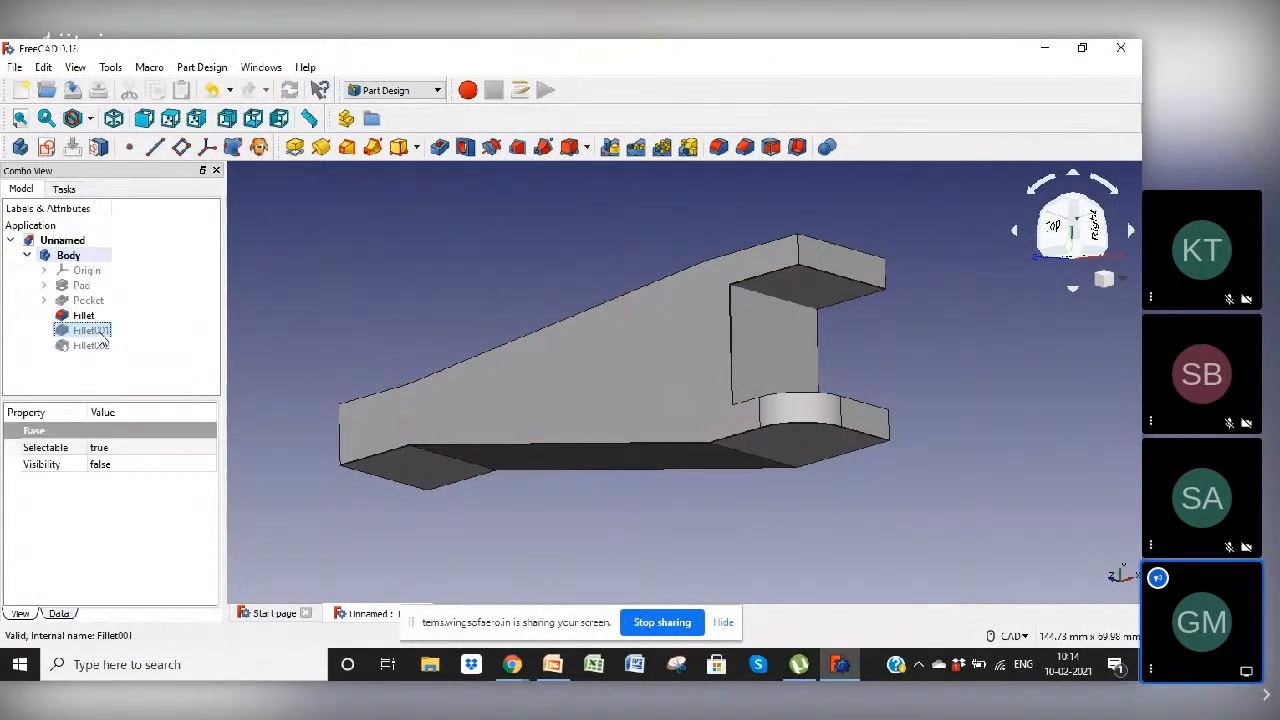
double_click(103, 336)
key(Return)
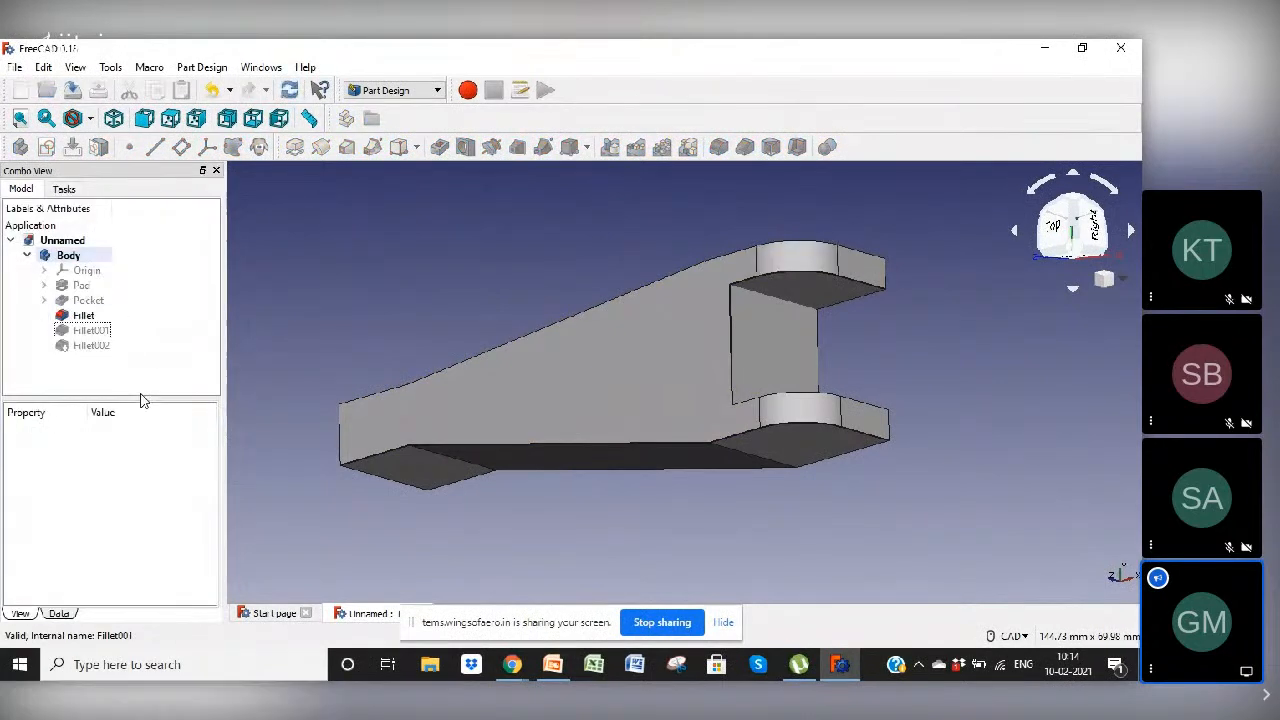
Step: Fillet the far corner edge at the end of the lower fork arm with a 9 mm radius
click(884, 428)
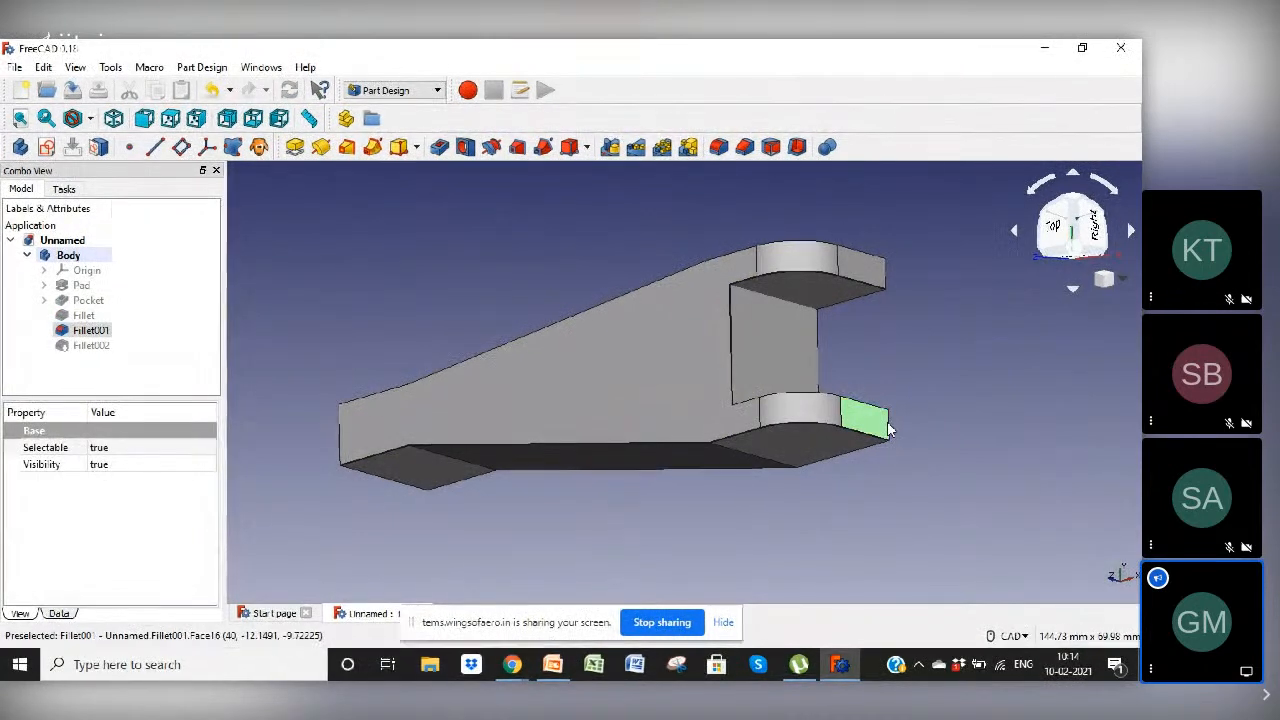
click(885, 424)
click(914, 431)
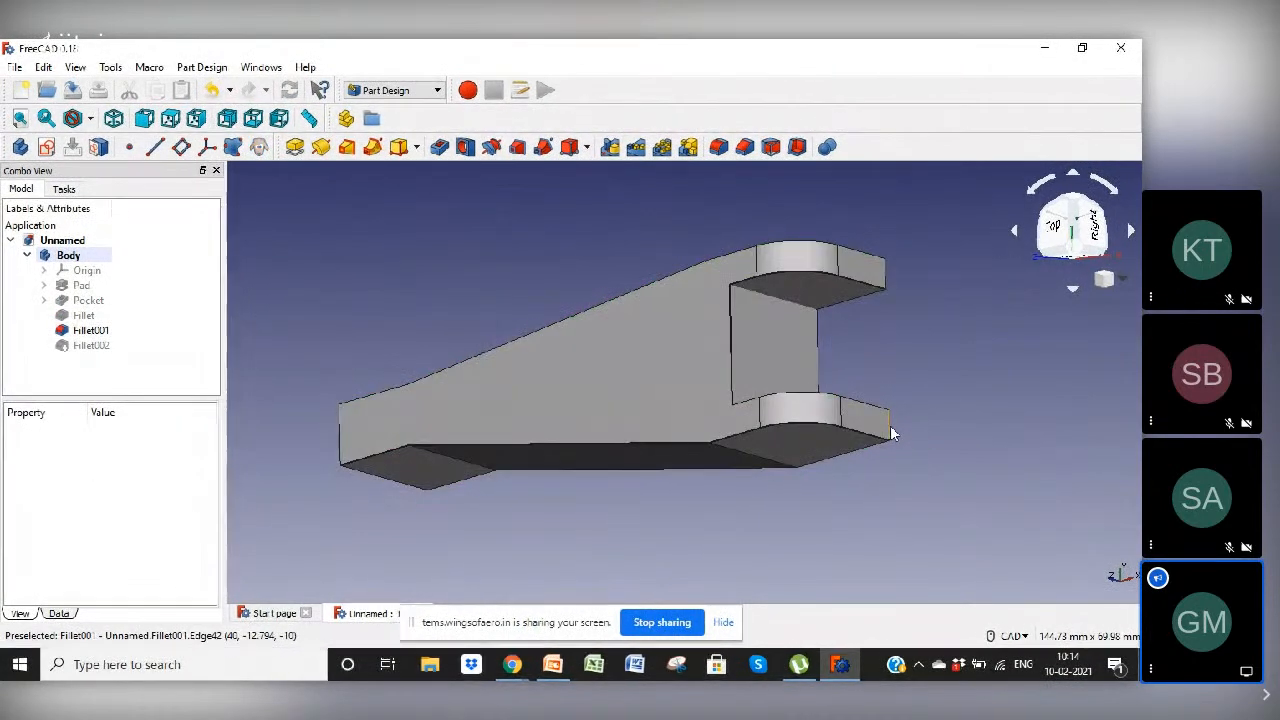
click(884, 428)
click(918, 445)
click(888, 426)
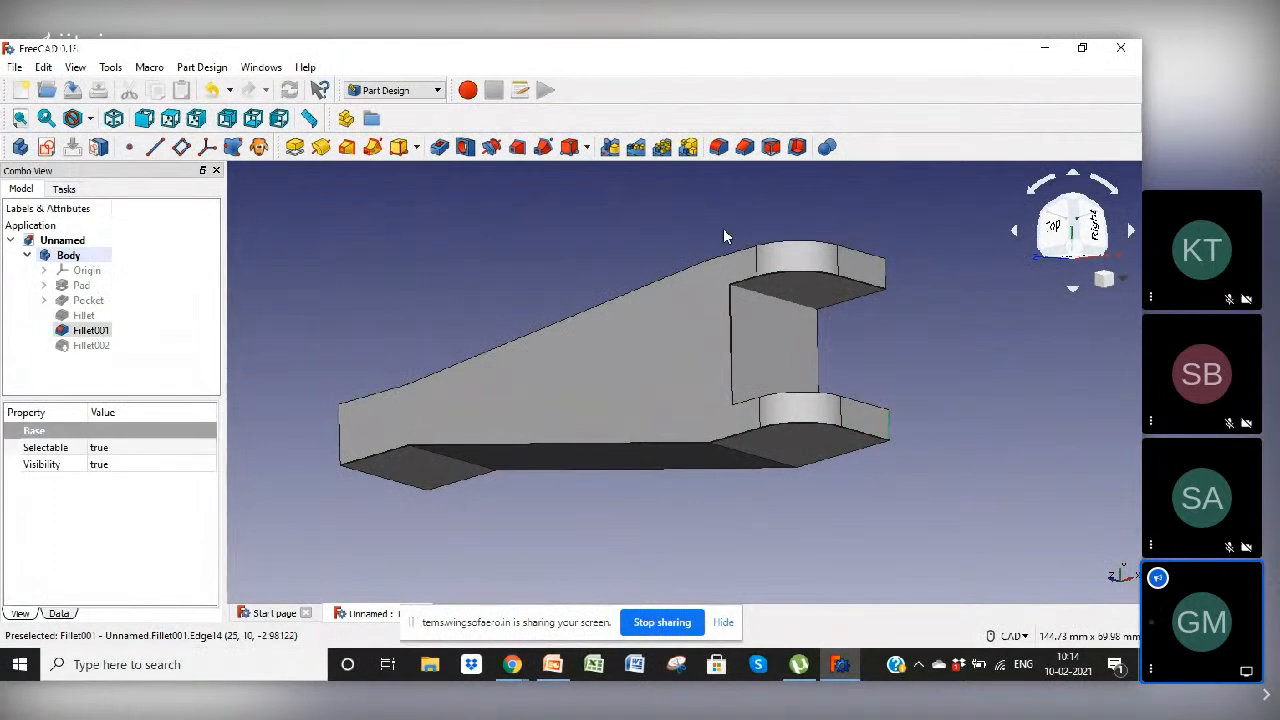
click(712, 150)
text(5)
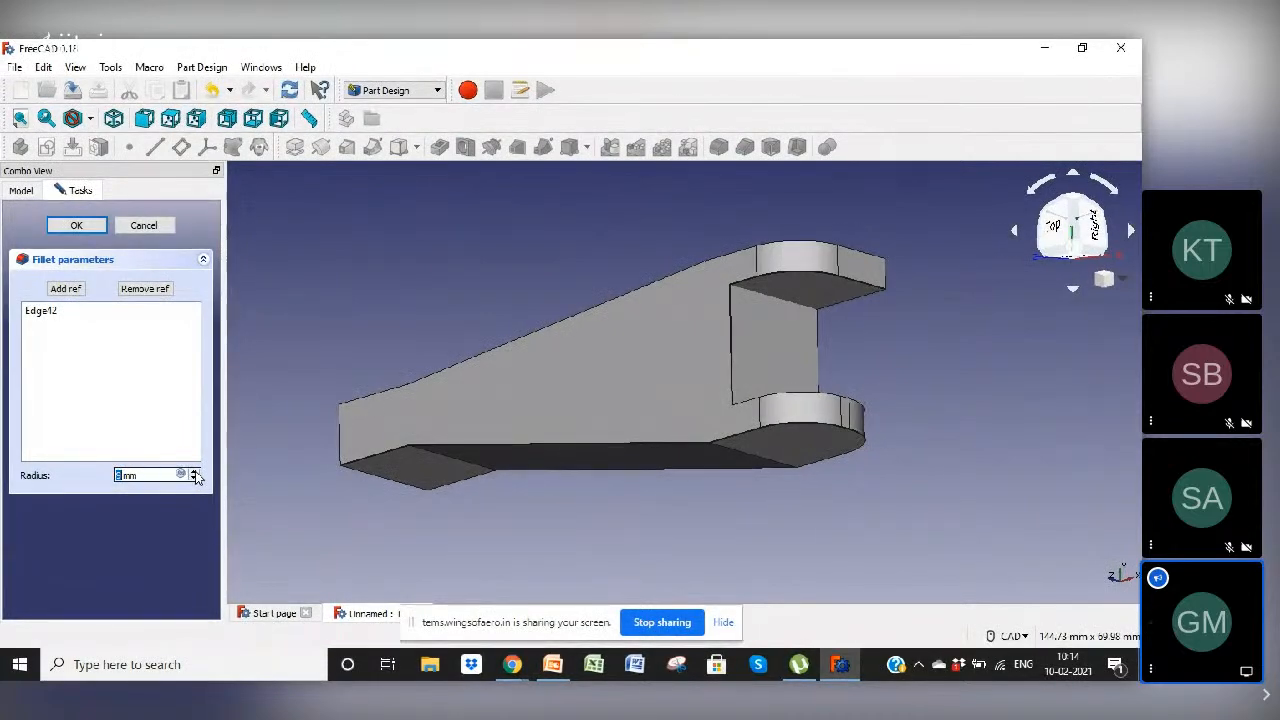
click(77, 225)
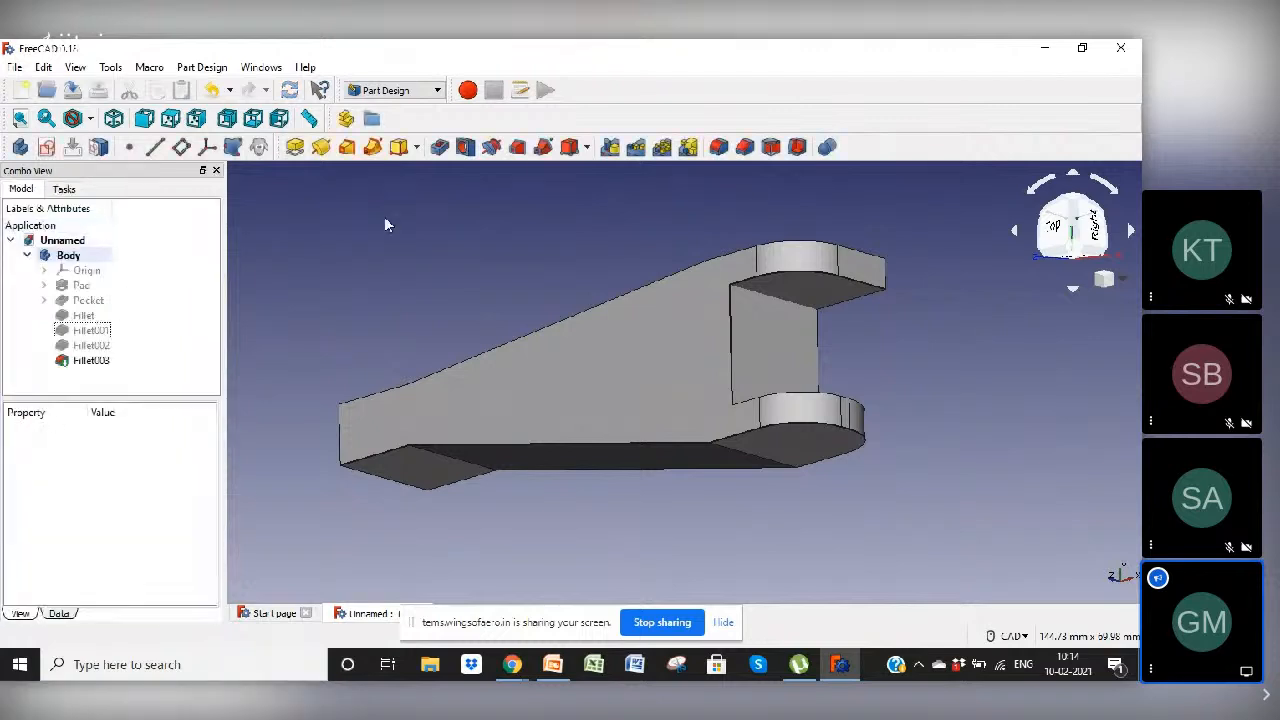
Step: Fillet the far corner edge of the upper fork arm to match the rounding on the lower arm's far corner
click(886, 279)
click(719, 147)
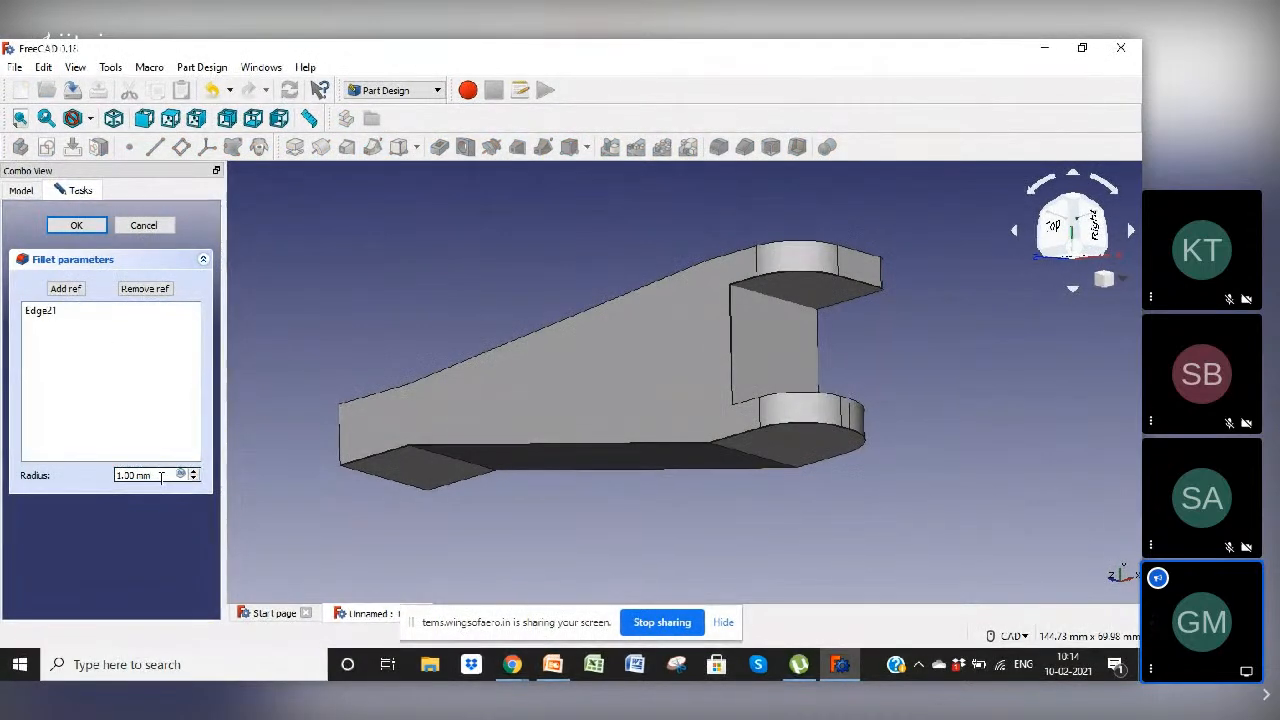
key(BackSpace)
key(BackSpace)
key(BackSpace)
key(BackSpace)
text(8)
key(Return)
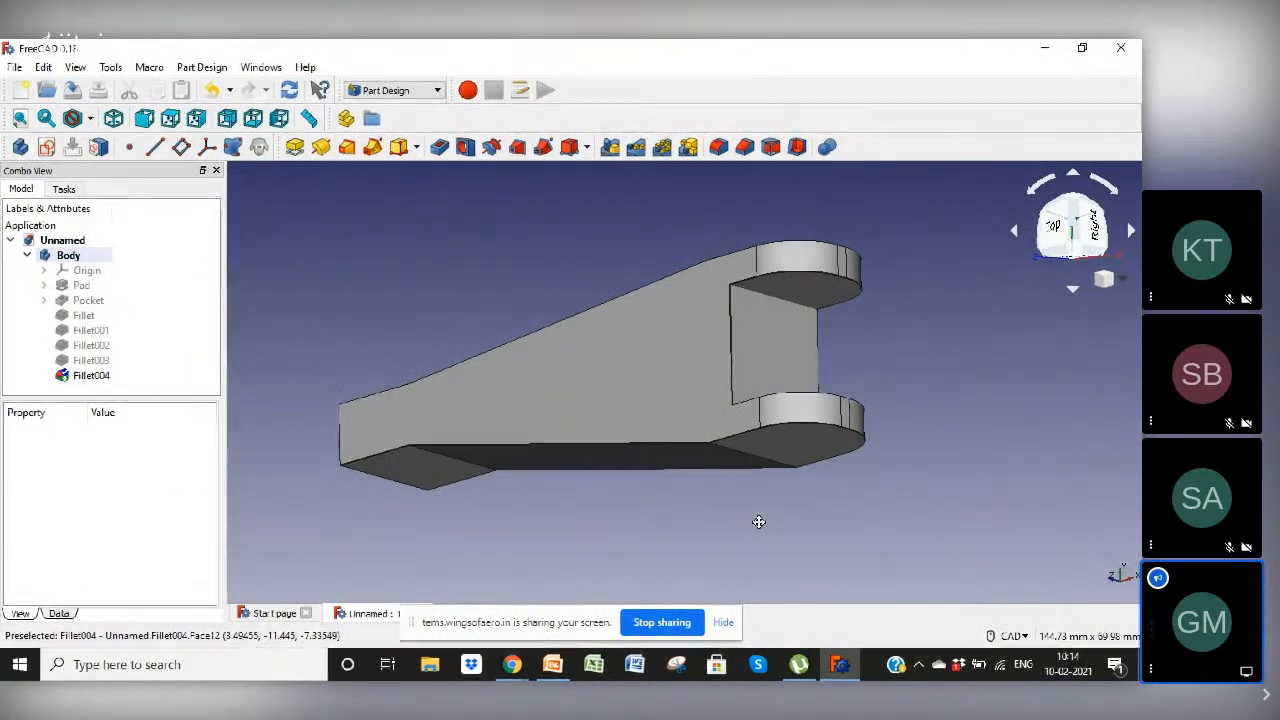
Step: Set the near corner fillets of both fork arms to a 10 mm radius
middle_drag(758, 520, 731, 385)
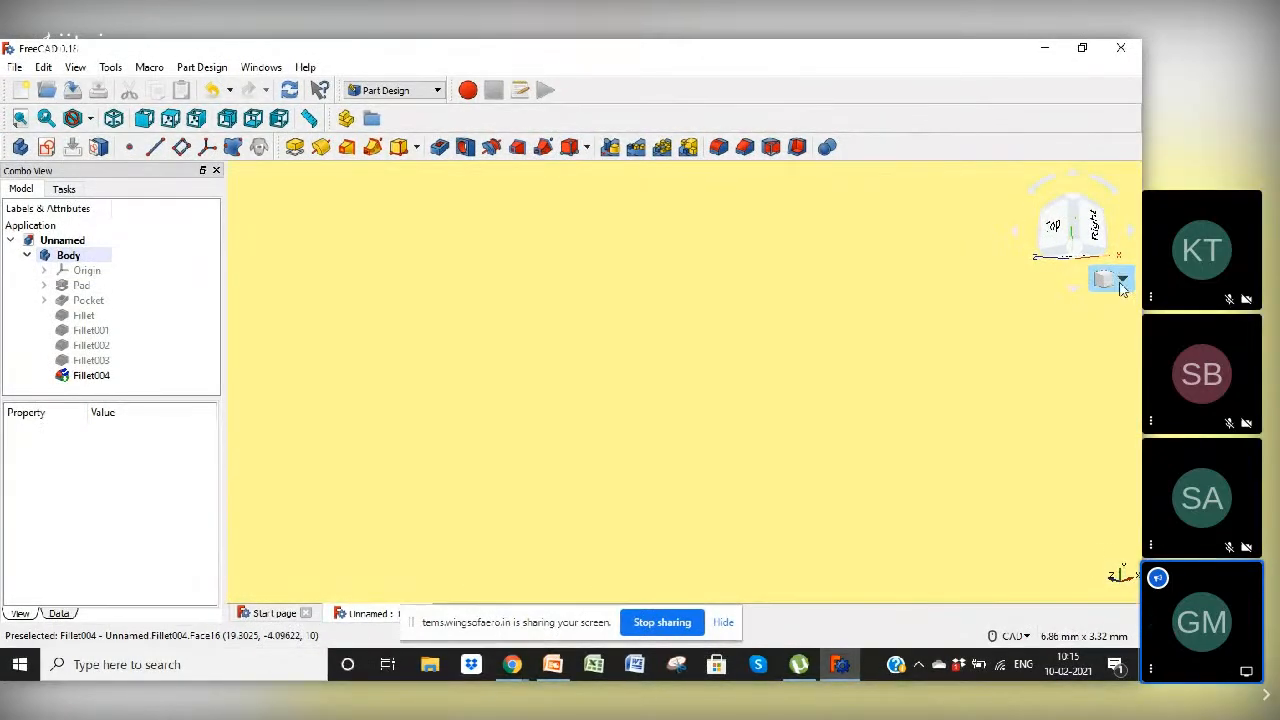
click(1121, 283)
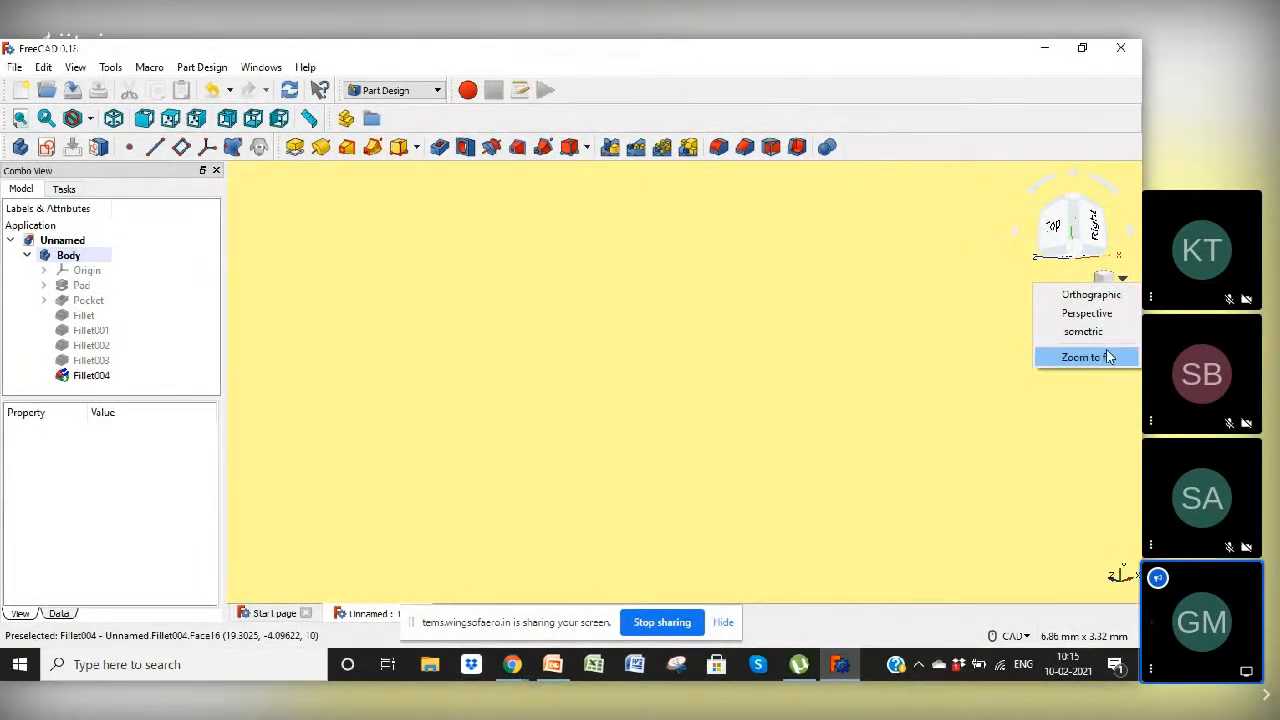
click(1100, 353)
middle_drag(782, 463, 657, 442)
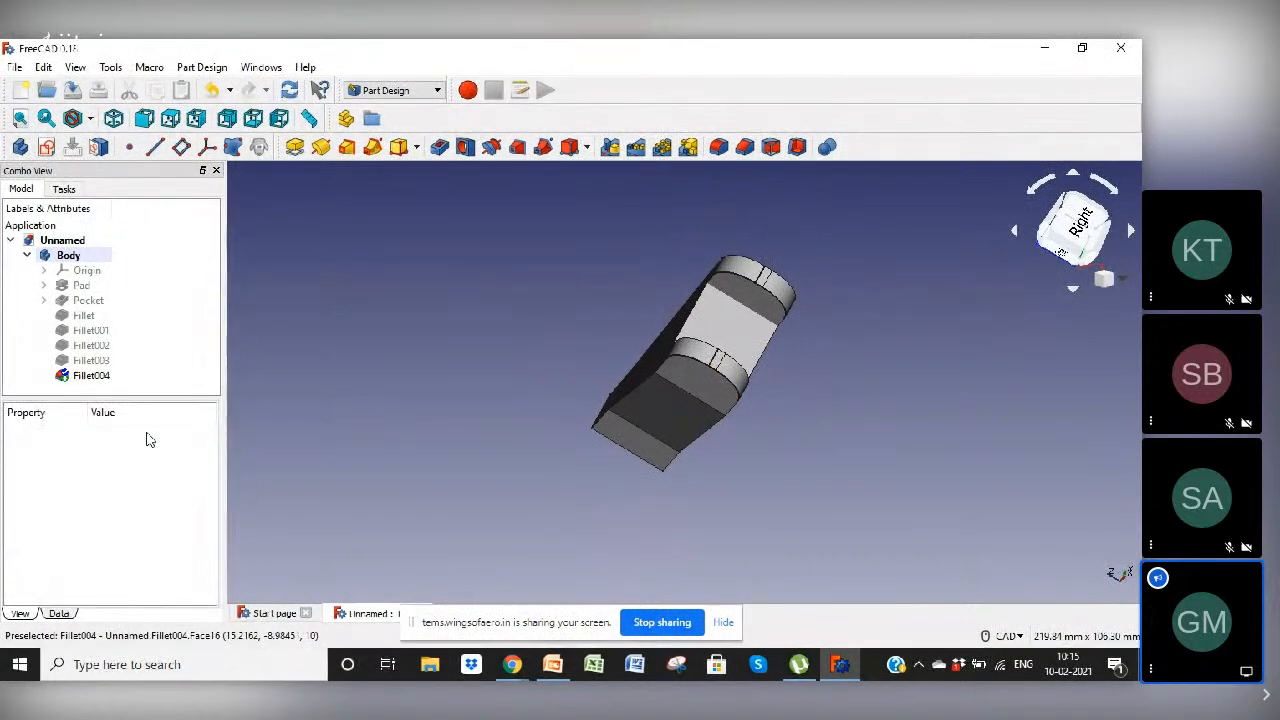
click(93, 316)
double_click(93, 316)
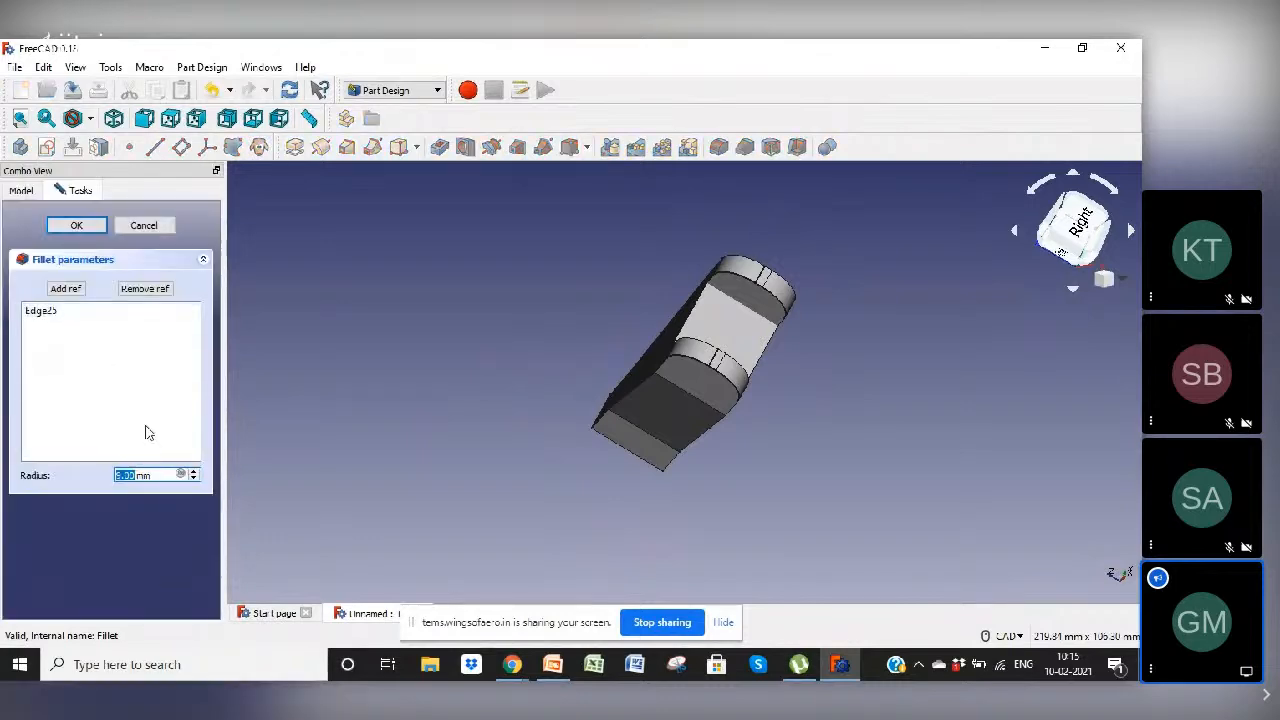
text(10)
key(Return)
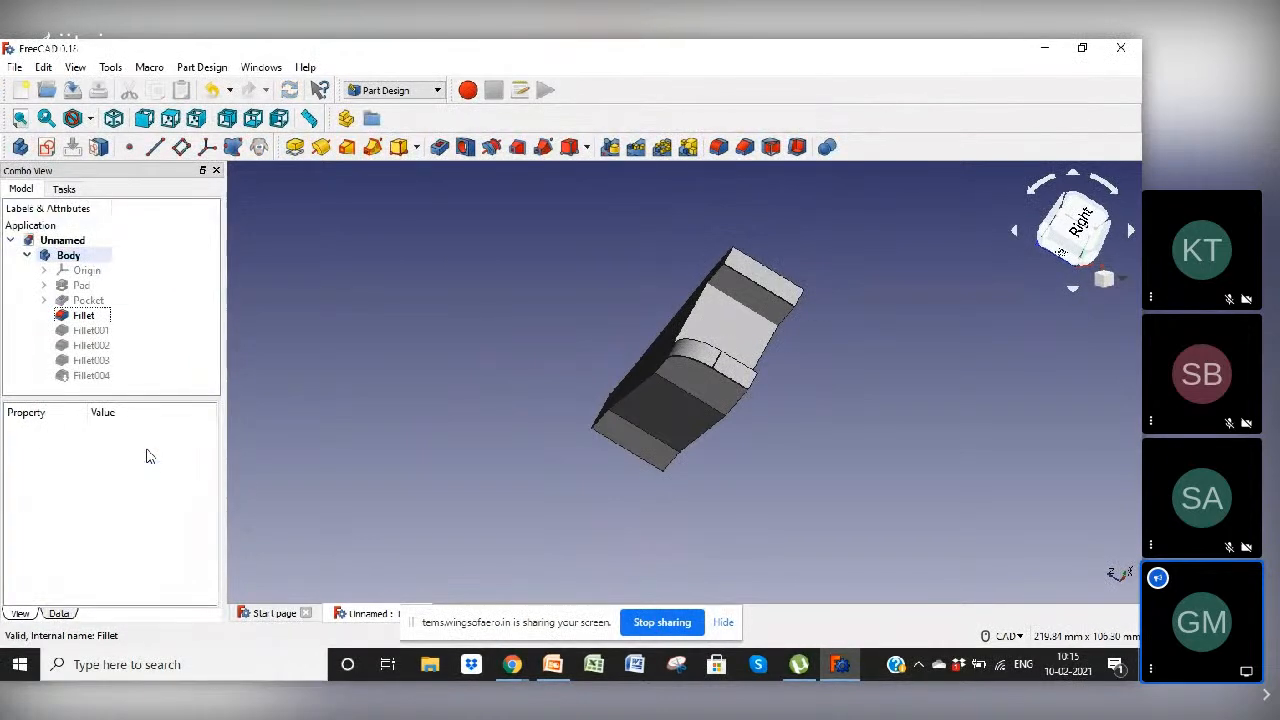
click(96, 331)
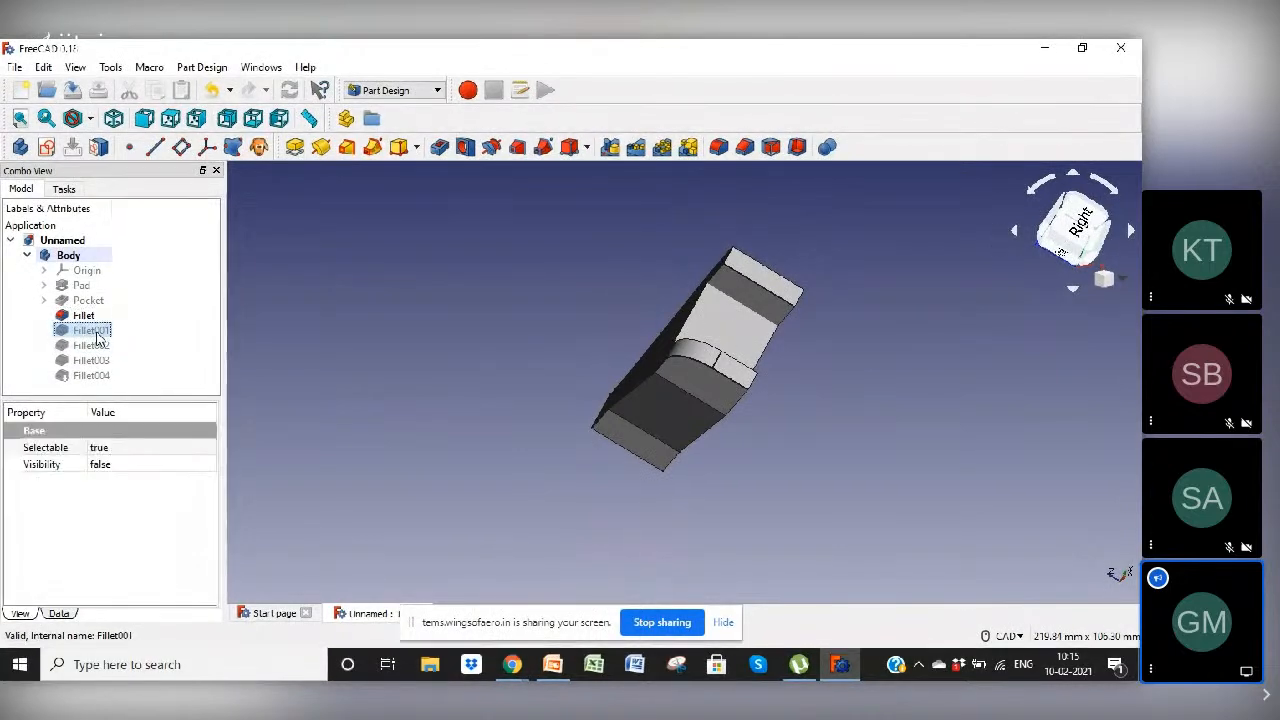
double_click(96, 332)
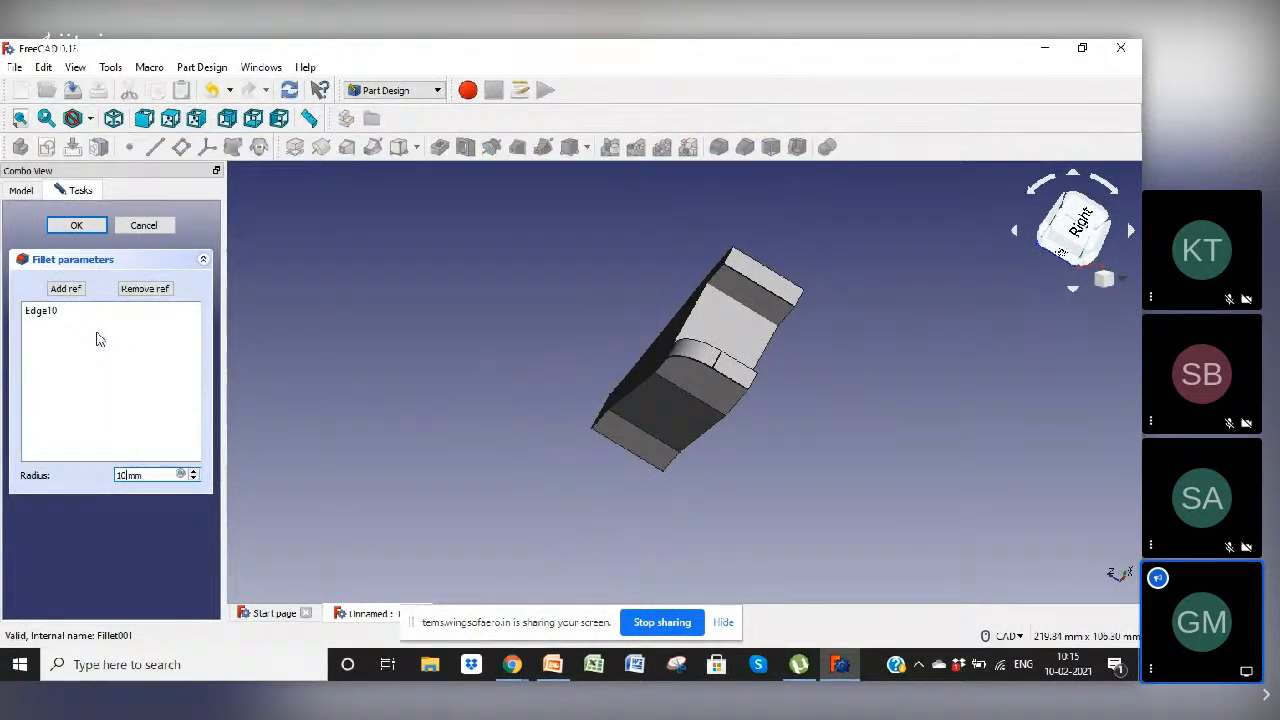
key(Return)
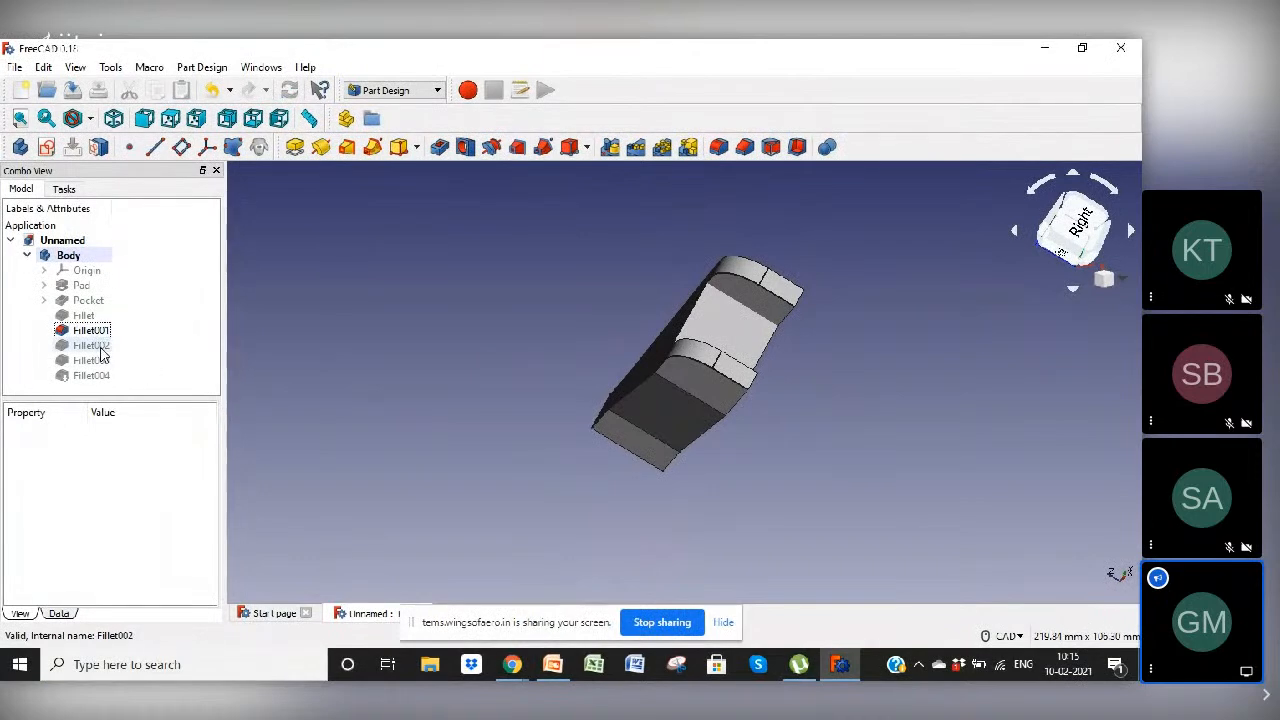
Step: Try a 10 mm radius on the lower fork arm's far corner fillet, and return it to 9 mm
double_click(90, 360)
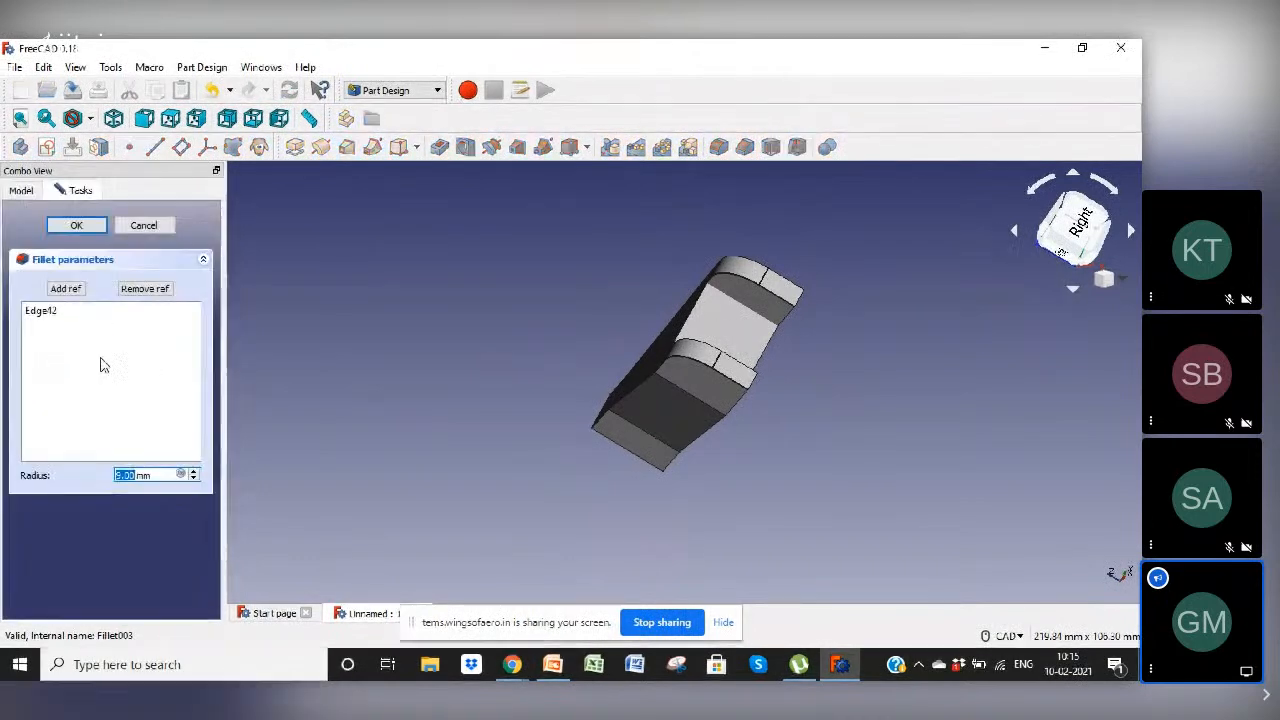
text(10)
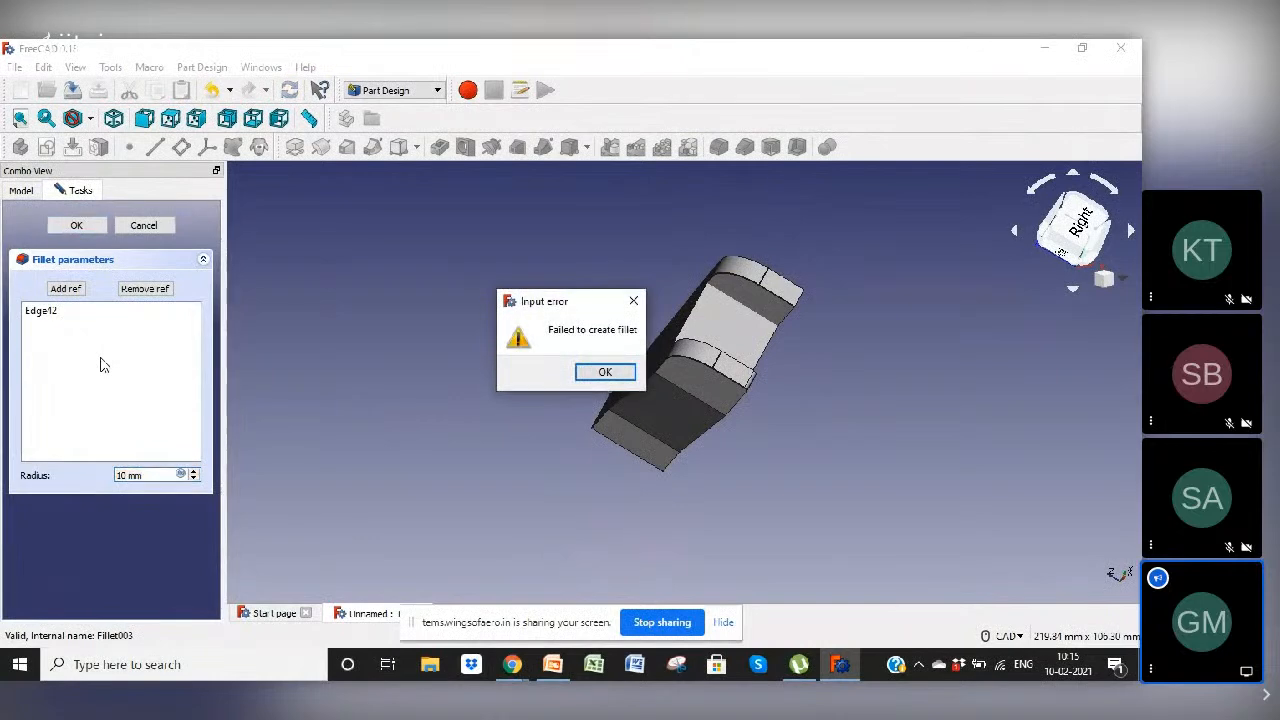
click(600, 372)
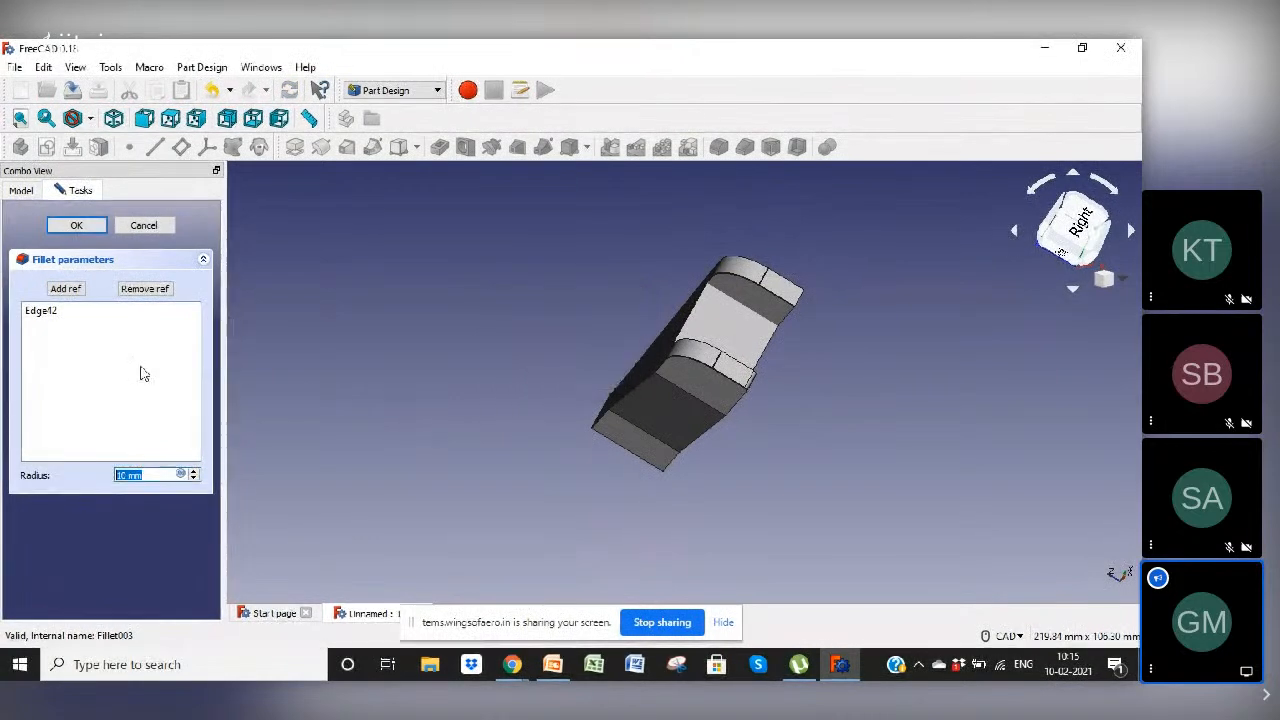
text(5)
key(Return)
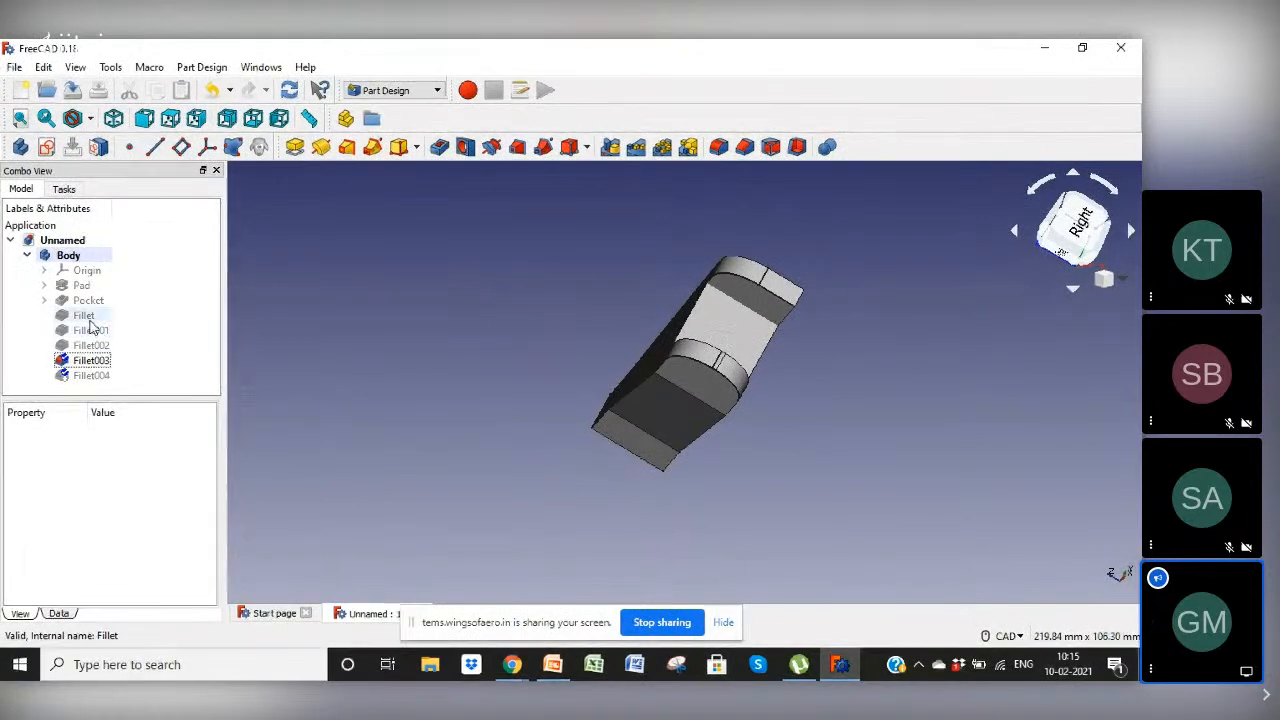
Step: Return the near corner fillets of the lower and upper fork arms to a 9 mm radius
double_click(88, 318)
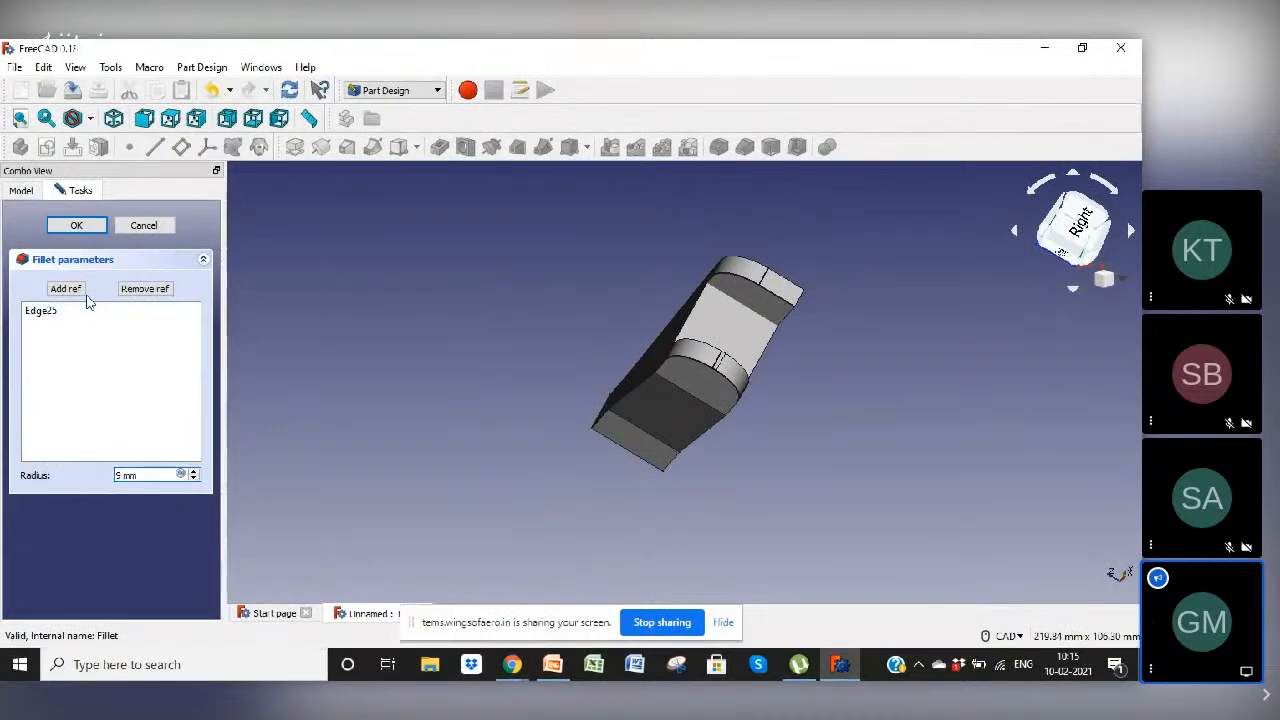
click(77, 226)
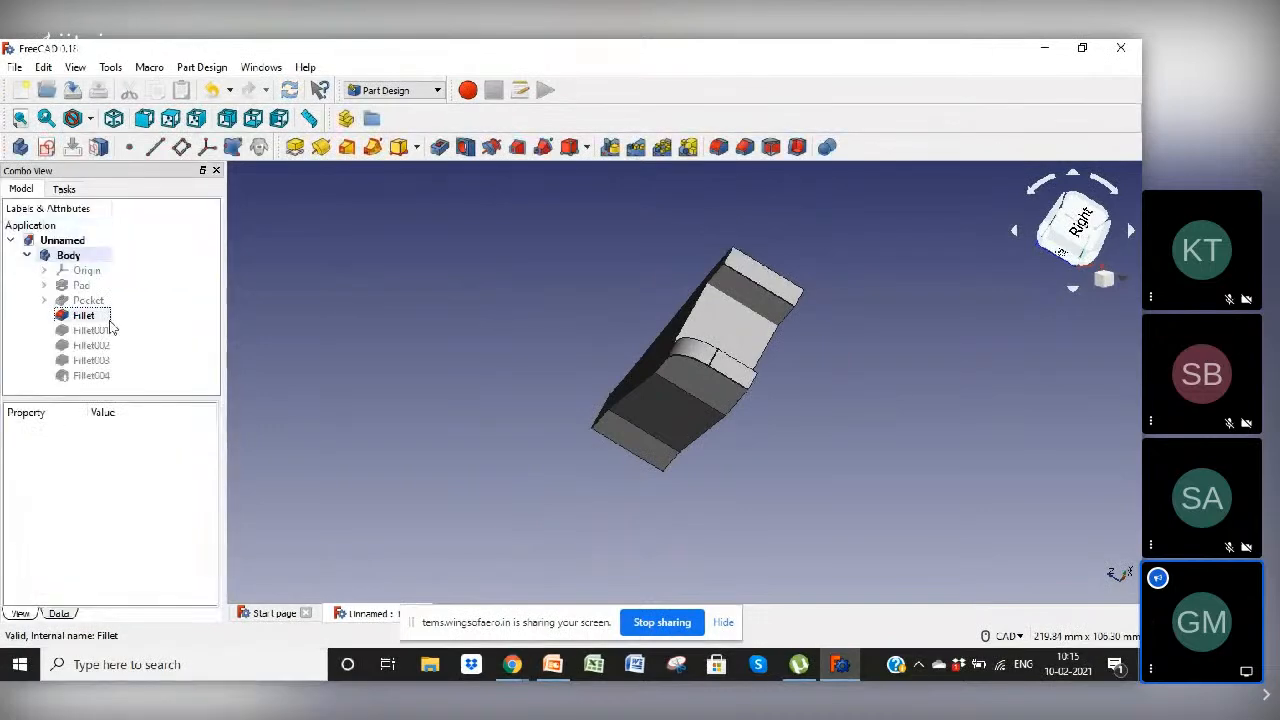
double_click(97, 335)
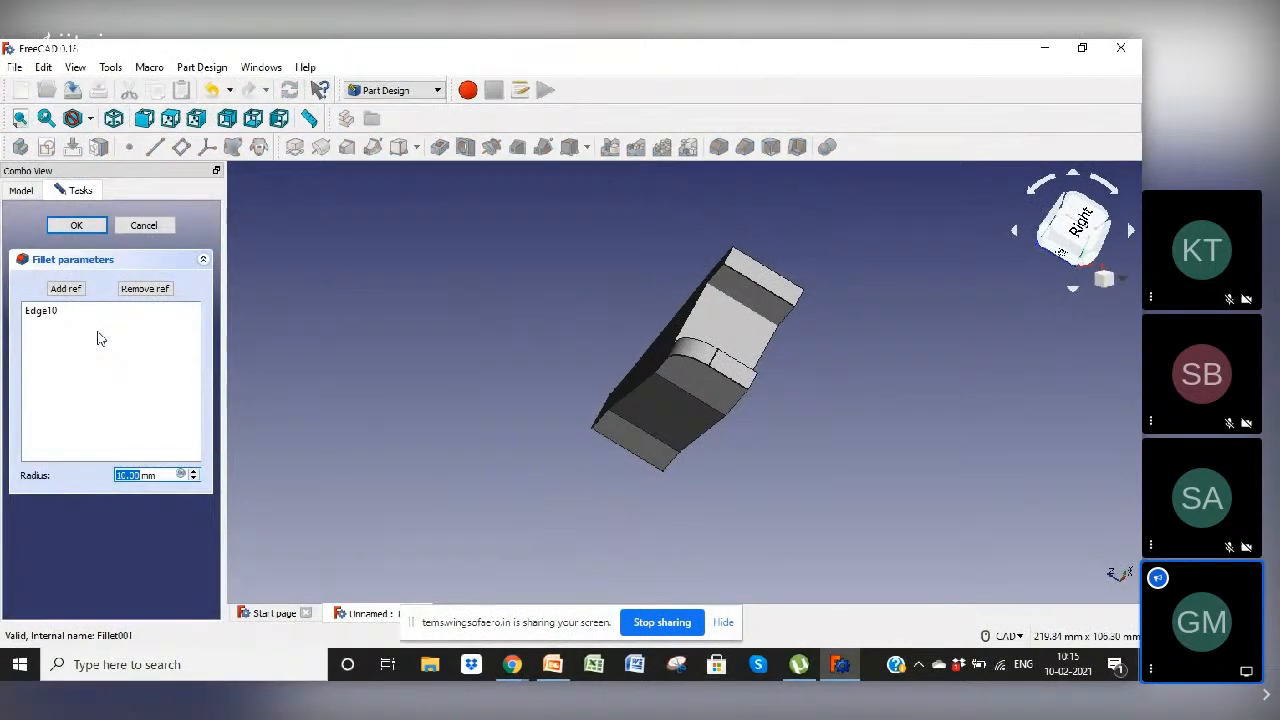
text(5)
key(Return)
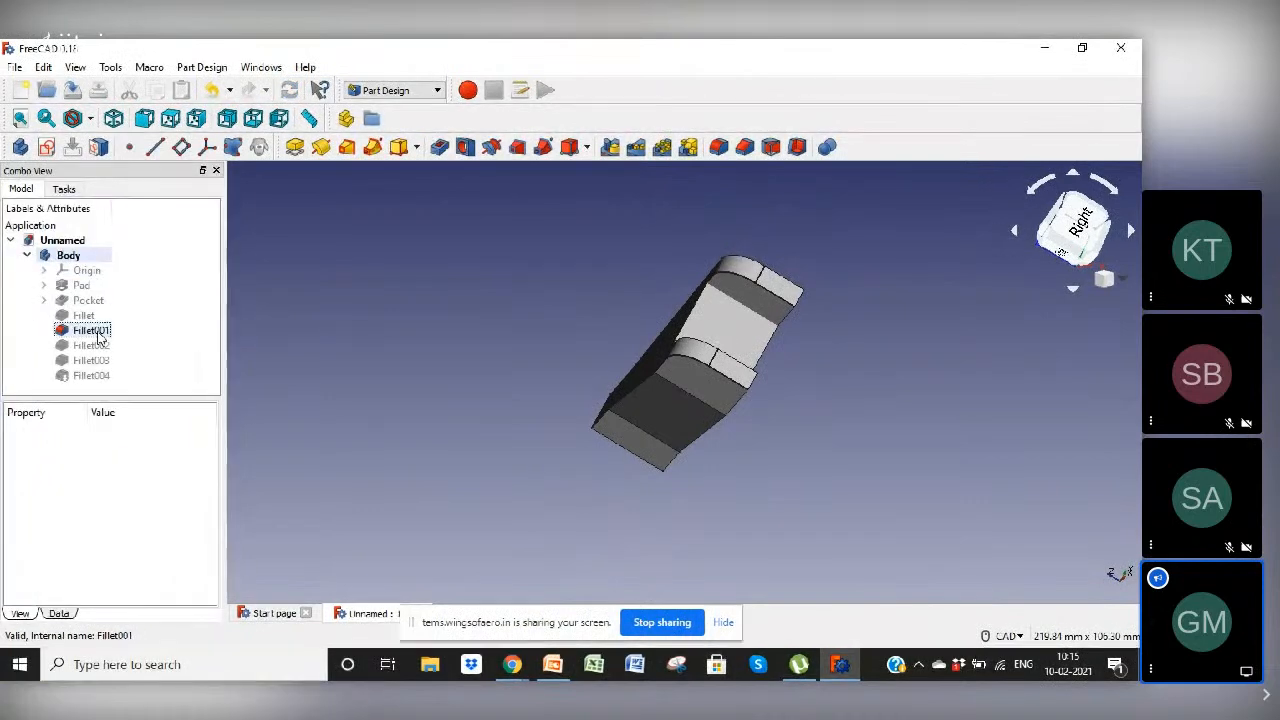
Step: Reopen and accept the far corner fillets of the lower and upper fork arms to show the fully rounded fork
click(91, 362)
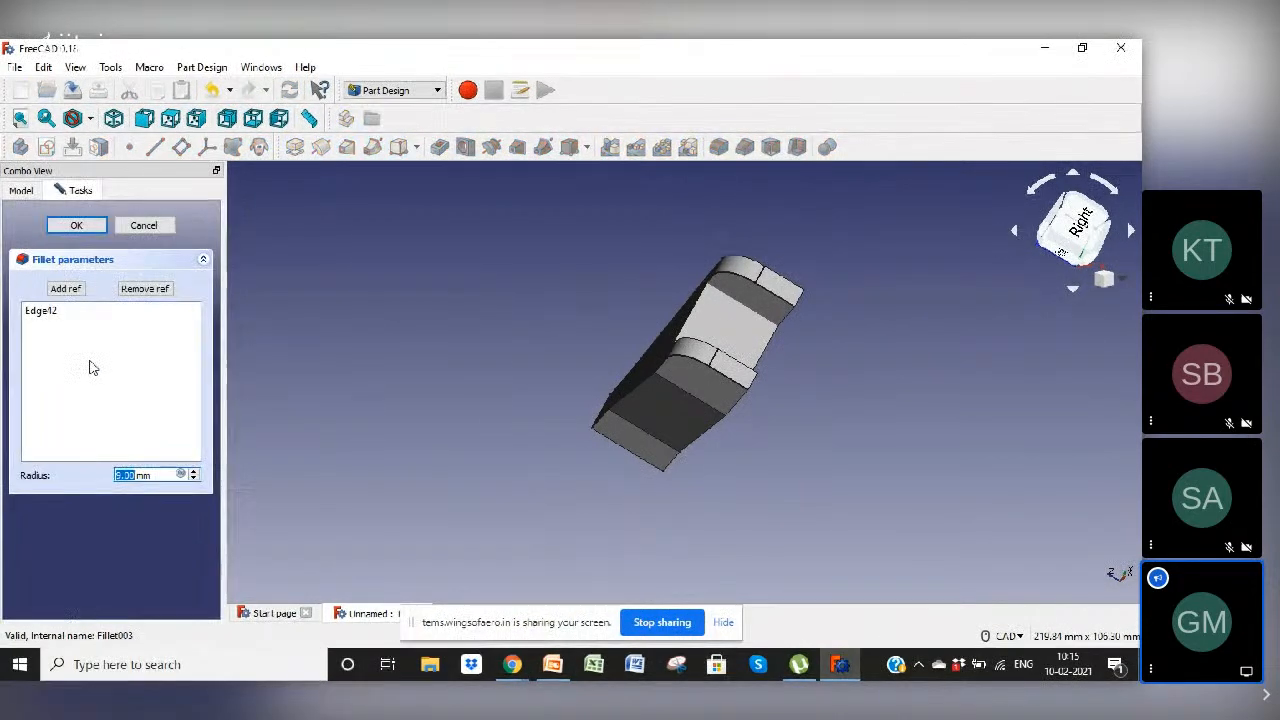
key(Return)
double_click(91, 375)
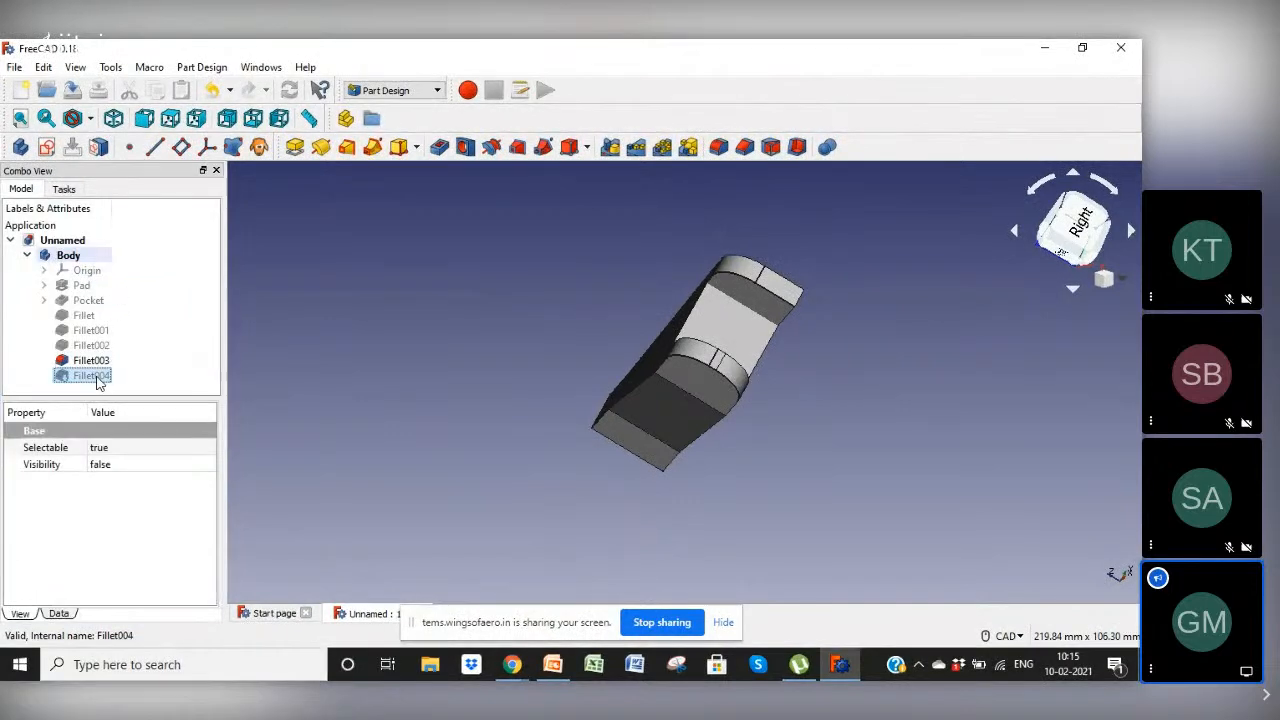
key(Return)
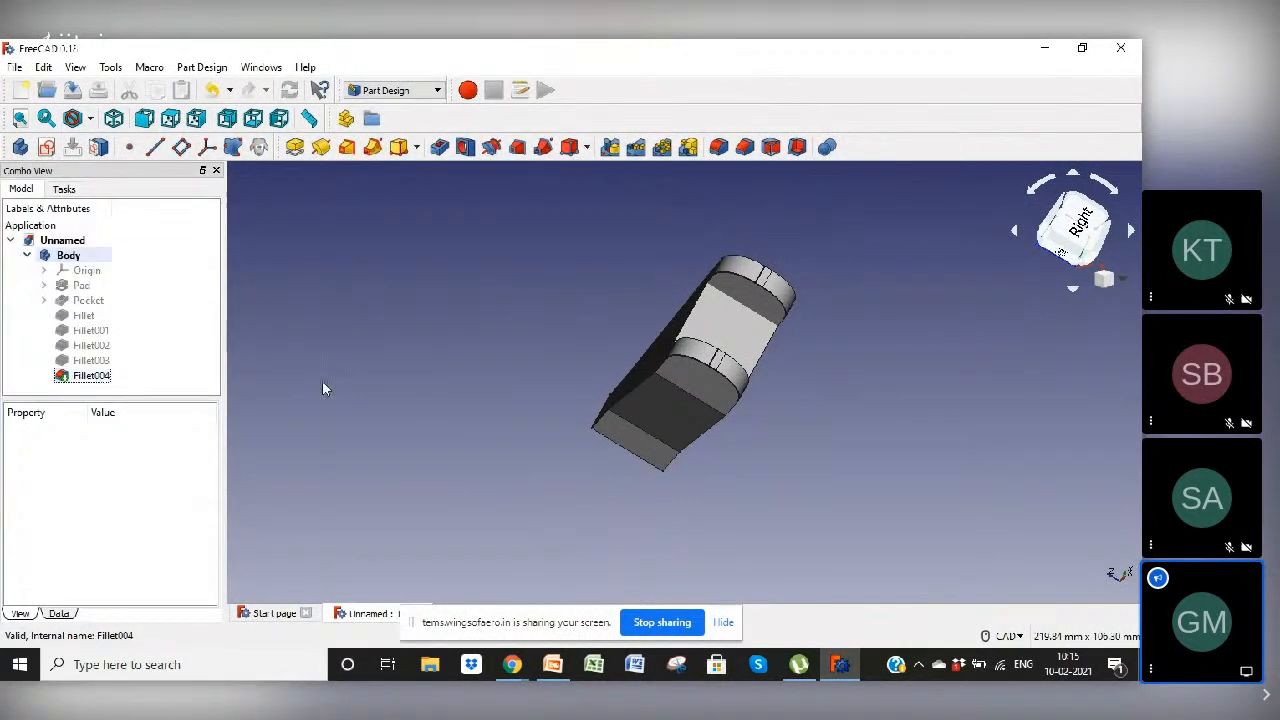
Step: Start a sketch on the lower fork arm's outer face and draw a circle of about 5.2 mm radius within the rounded end
click(709, 390)
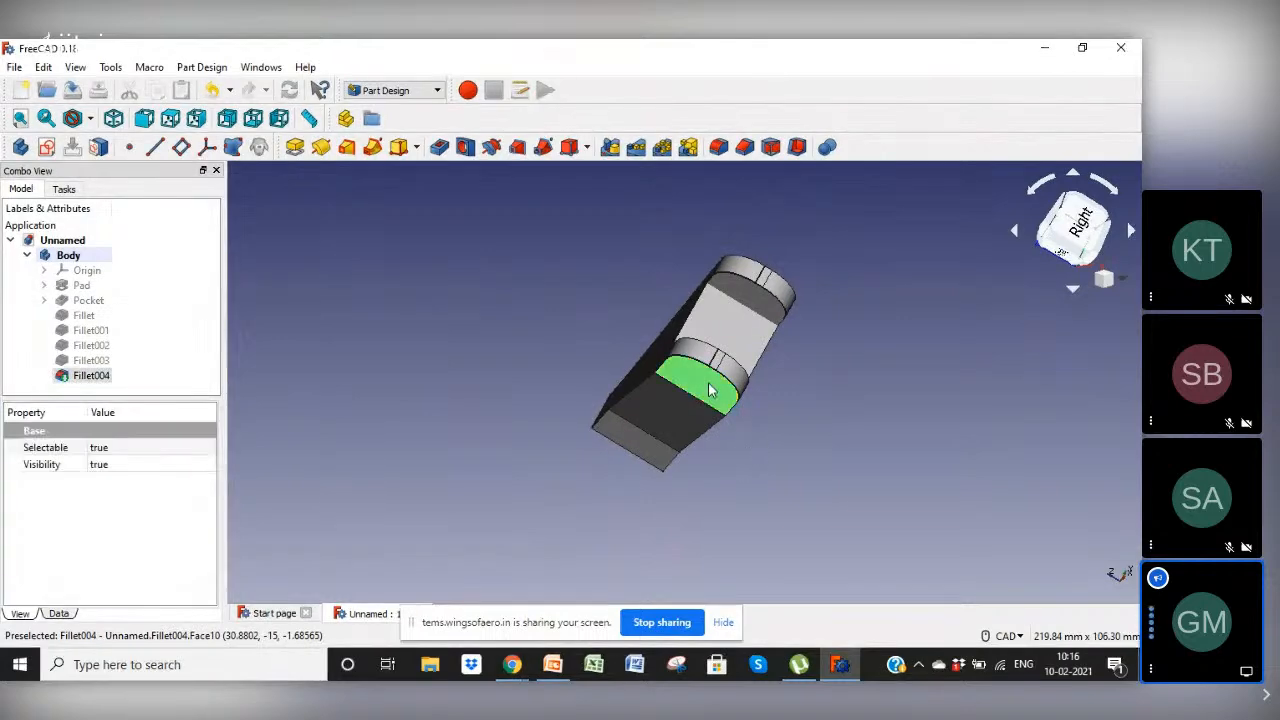
click(46, 147)
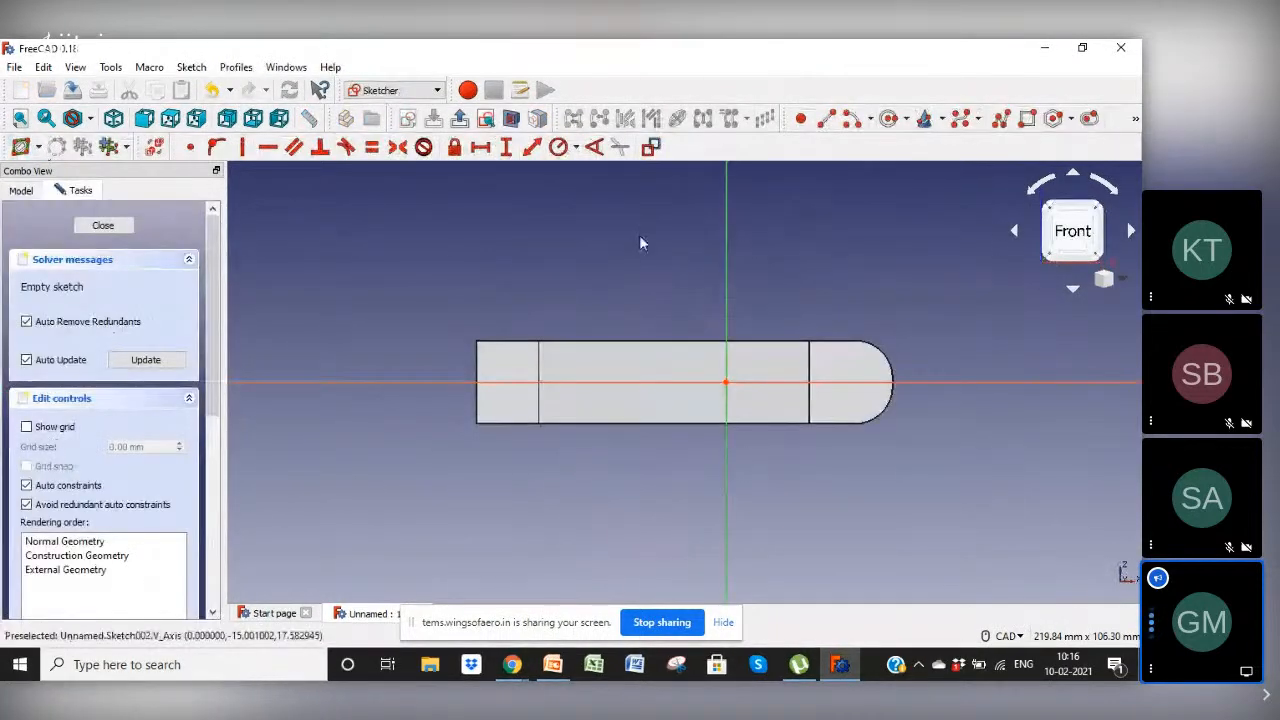
click(888, 118)
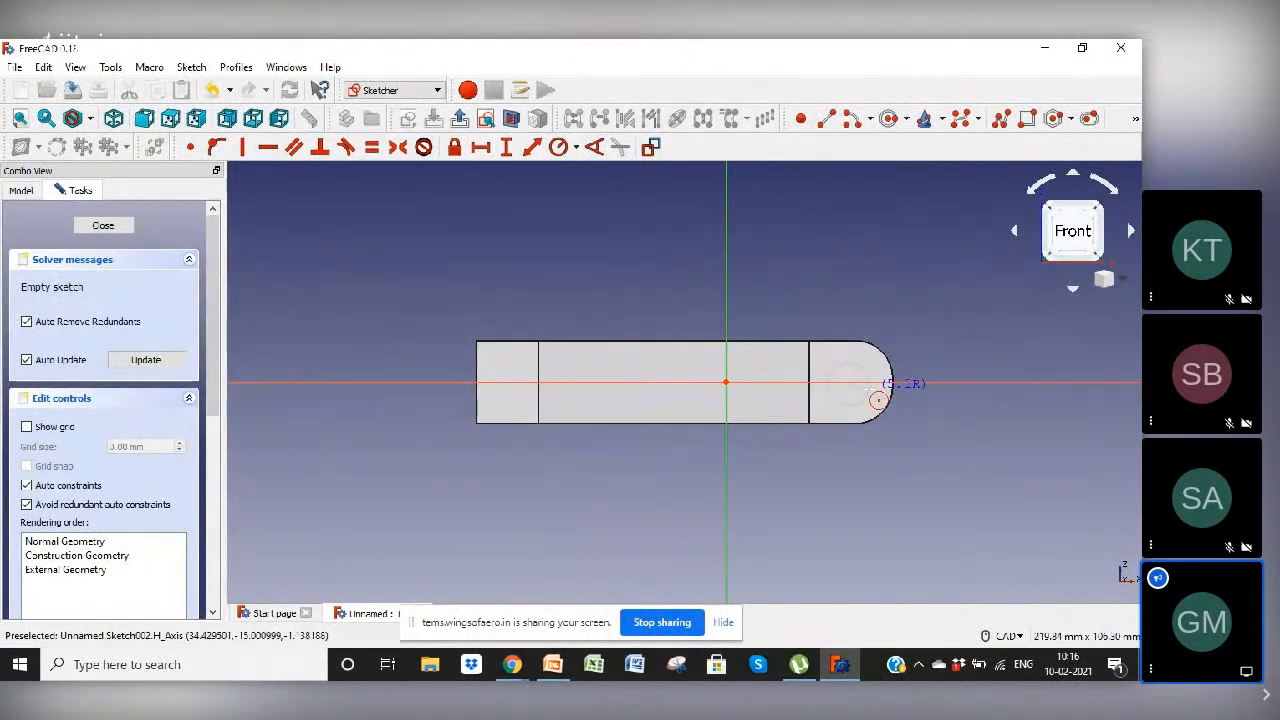
click(848, 383)
click(866, 396)
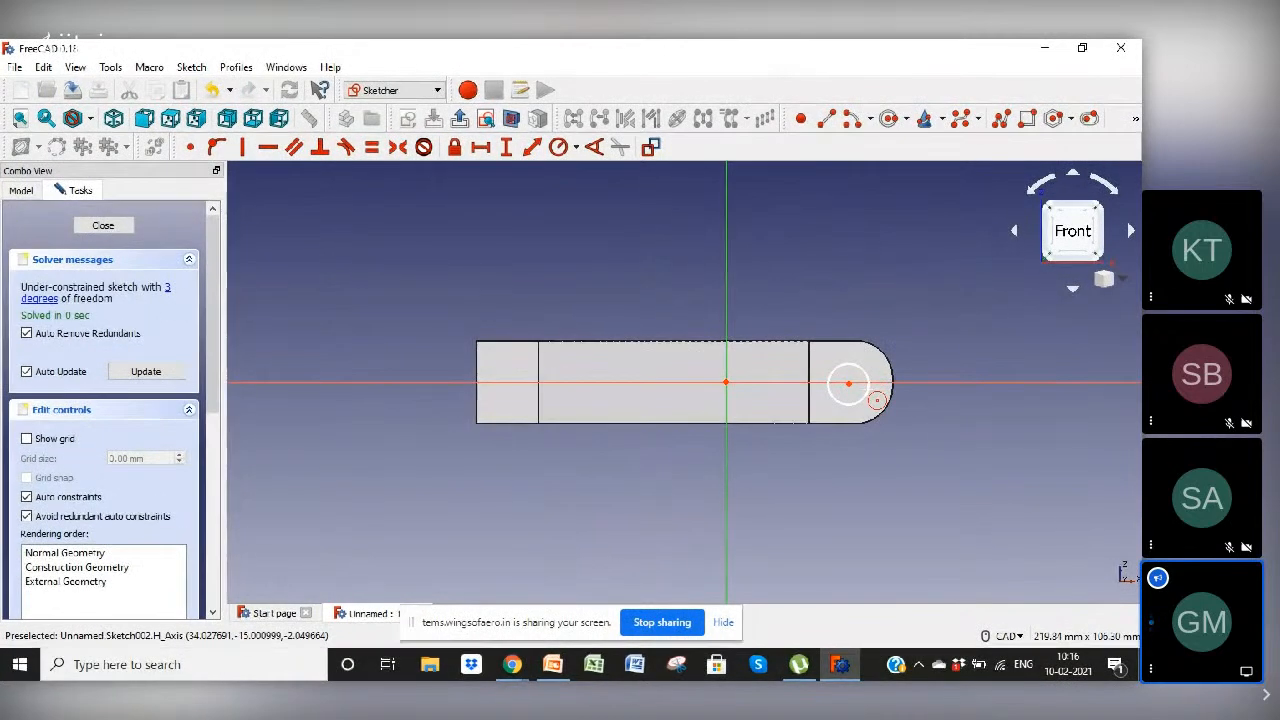
Step: Constrain the vertical distance between the sketch origin and the pin-hole circle's centre to 0 mm
key(Escape)
click(849, 384)
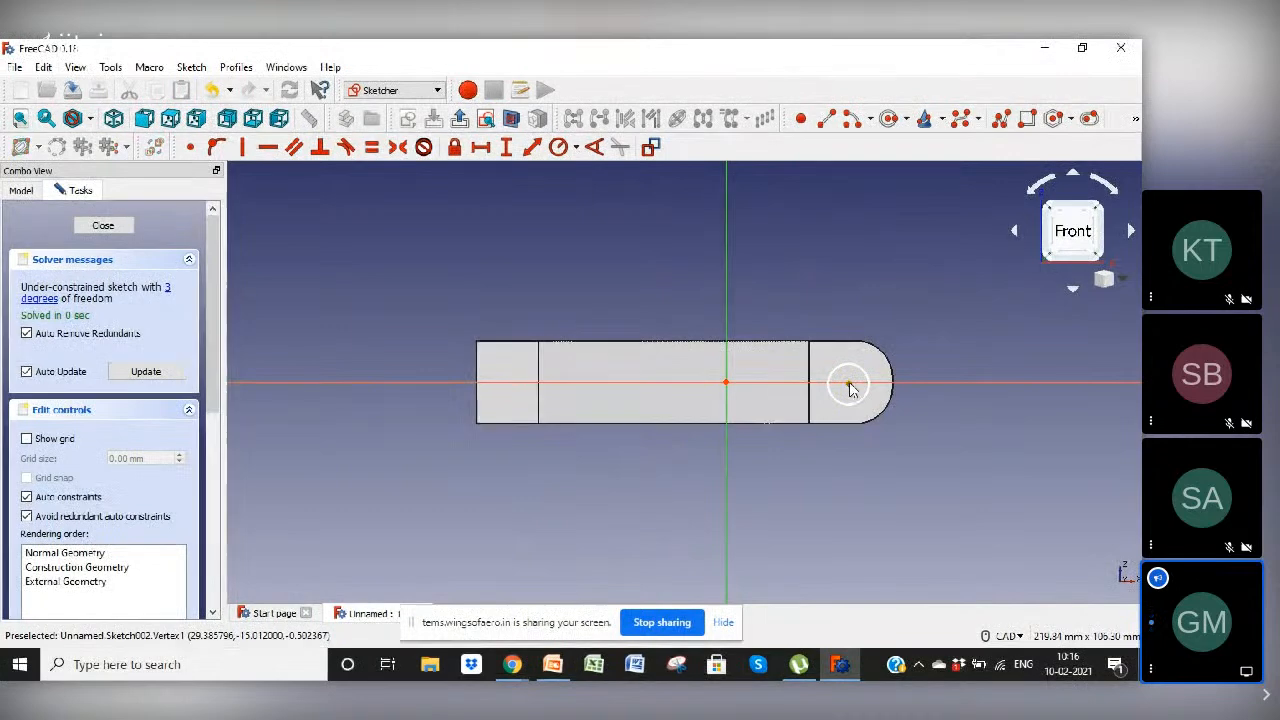
click(507, 148)
text(0)
key(Return)
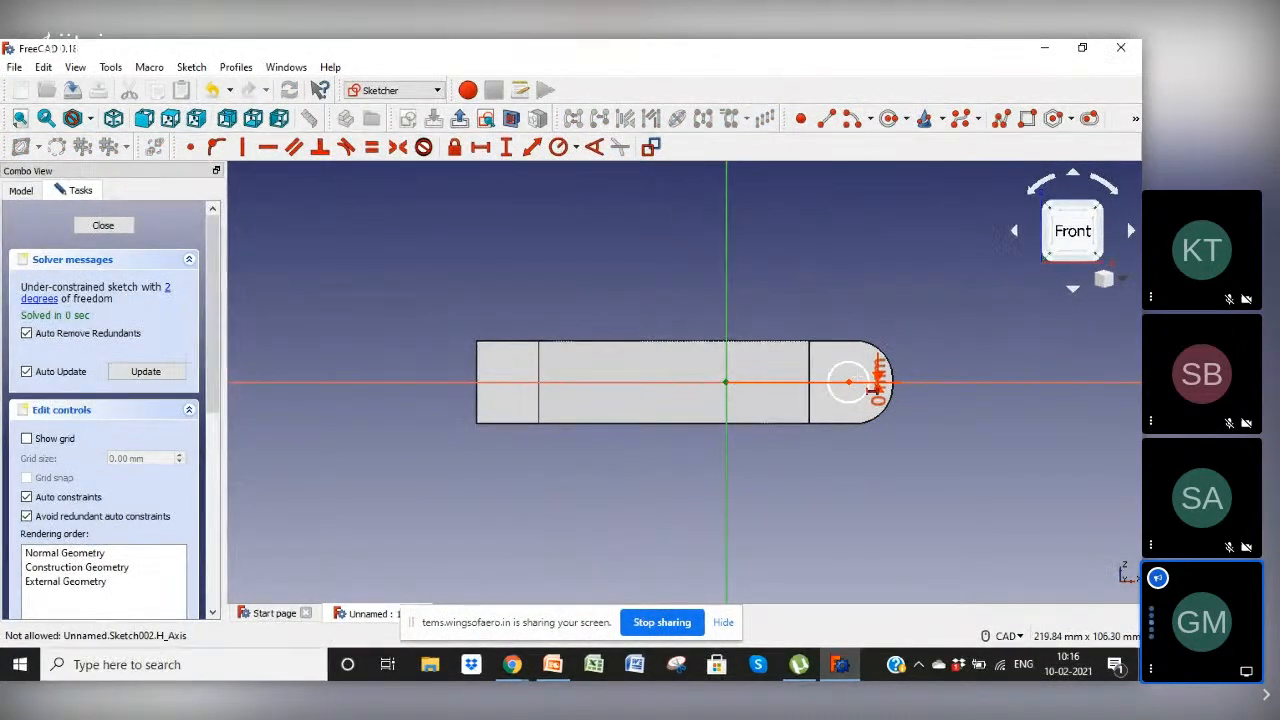
Step: Dimension the circle's centre 30 mm horizontally from the origin, and move both dimension labels clear of the part
click(849, 382)
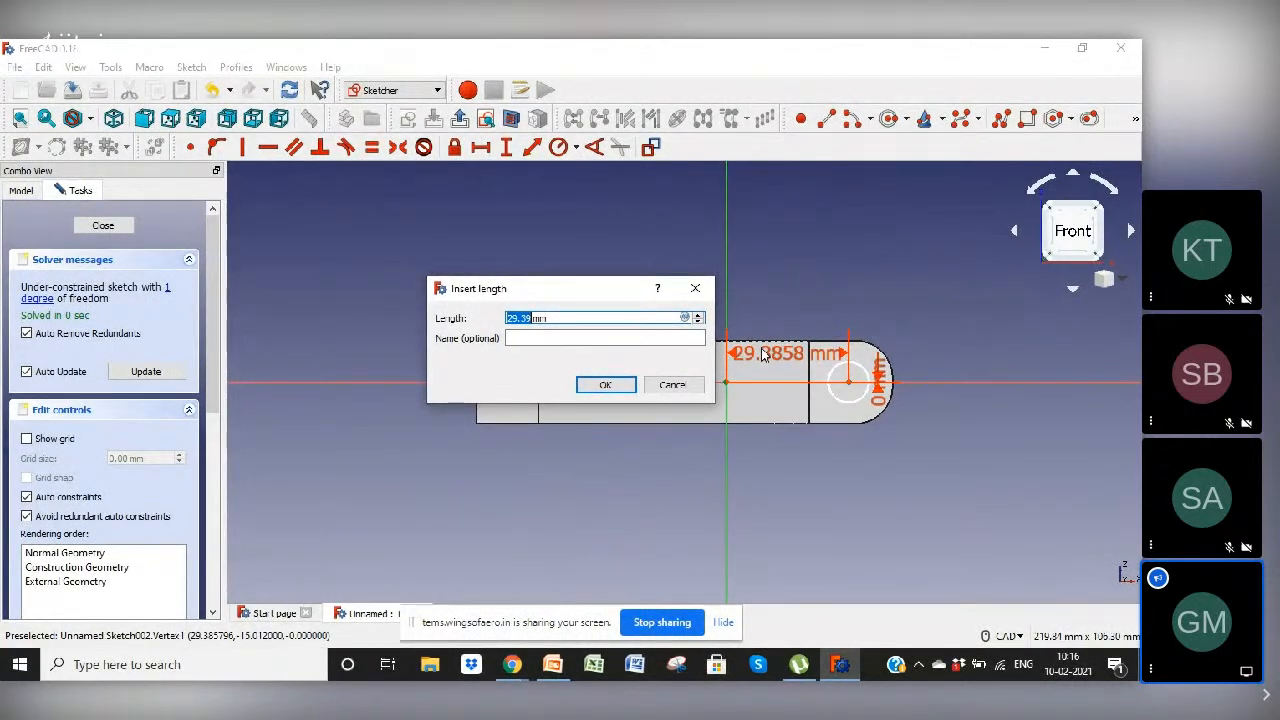
key(Return)
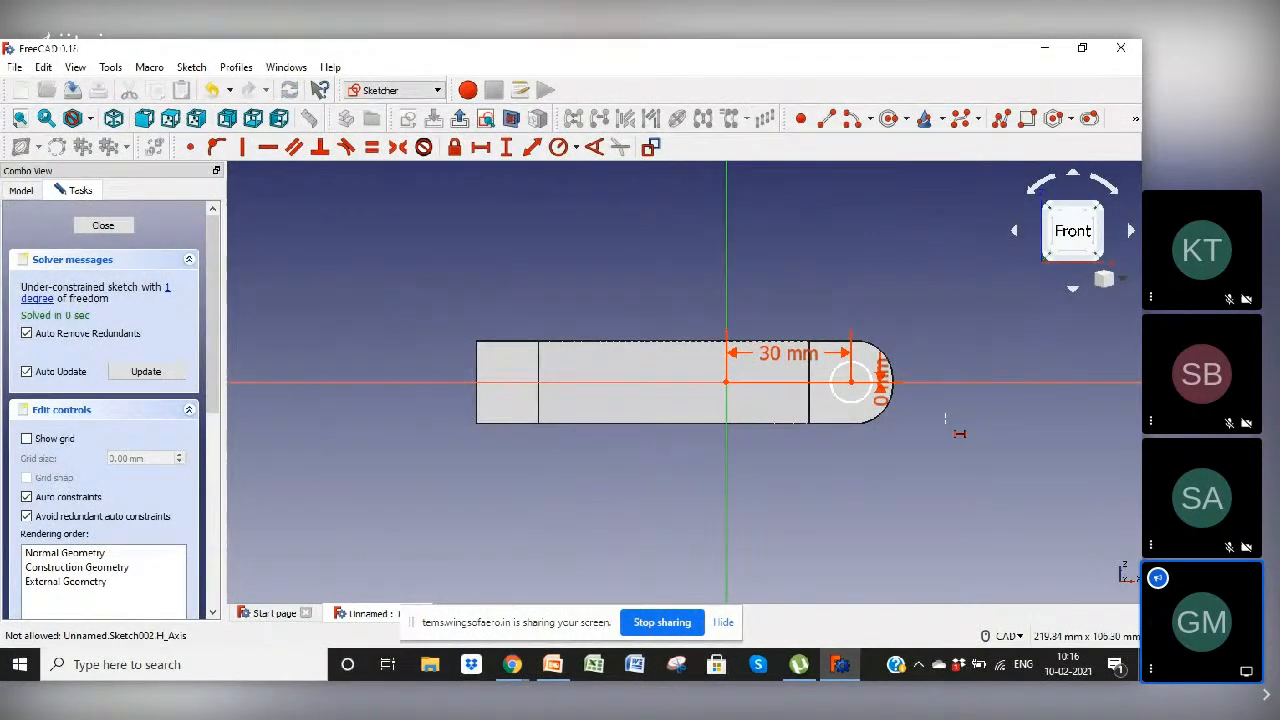
right_click(928, 351)
drag(795, 352, 789, 311)
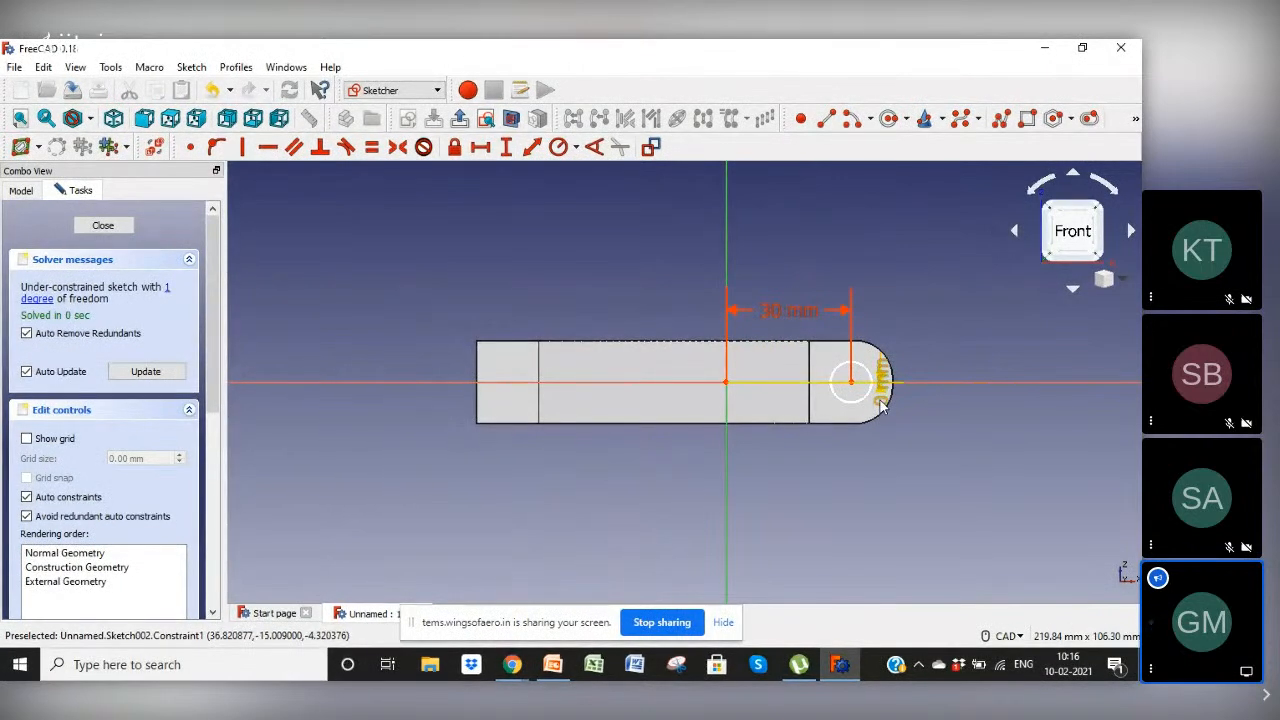
drag(881, 403, 942, 404)
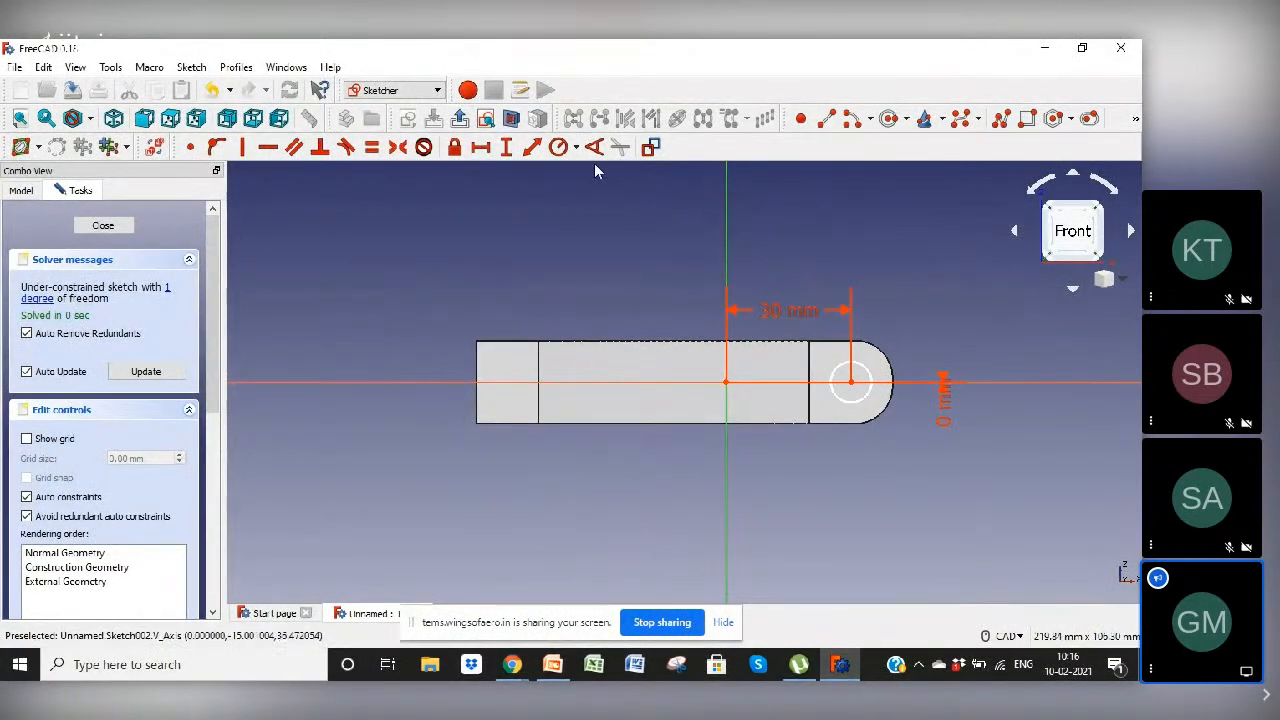
Step: Constrain the pin-hole circle's radius to 5 mm and close the sketch
click(561, 149)
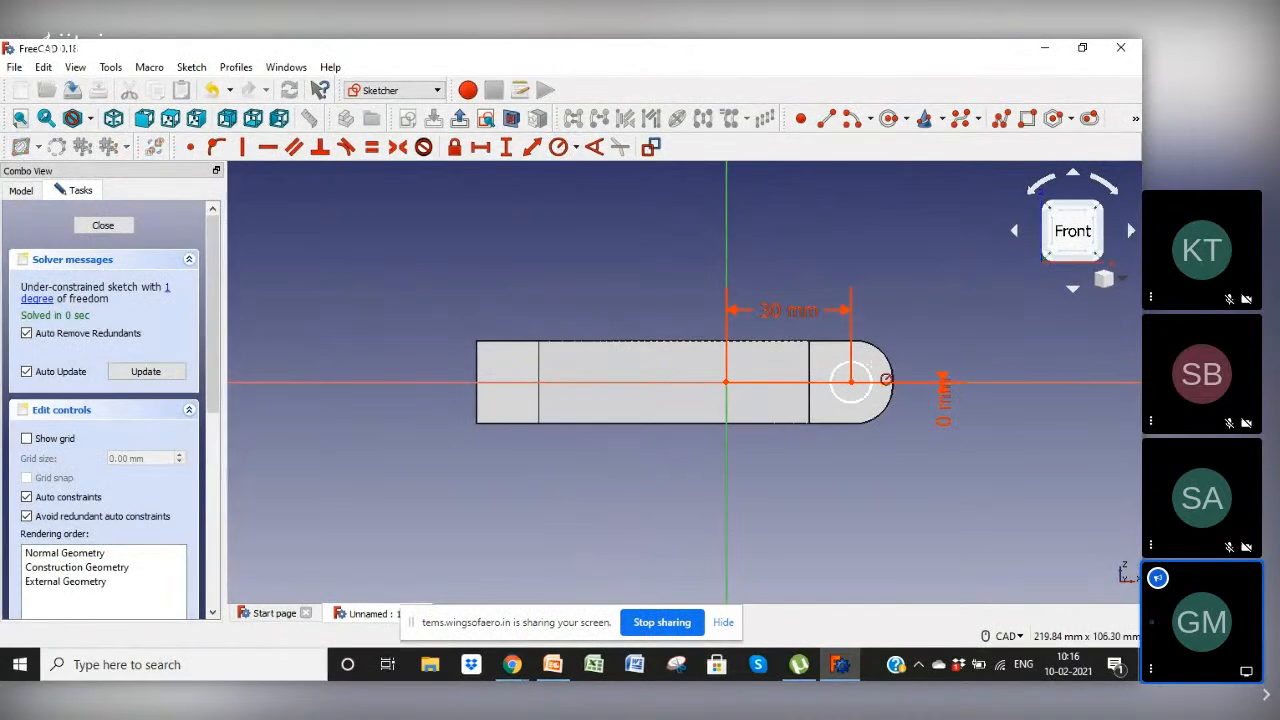
click(874, 372)
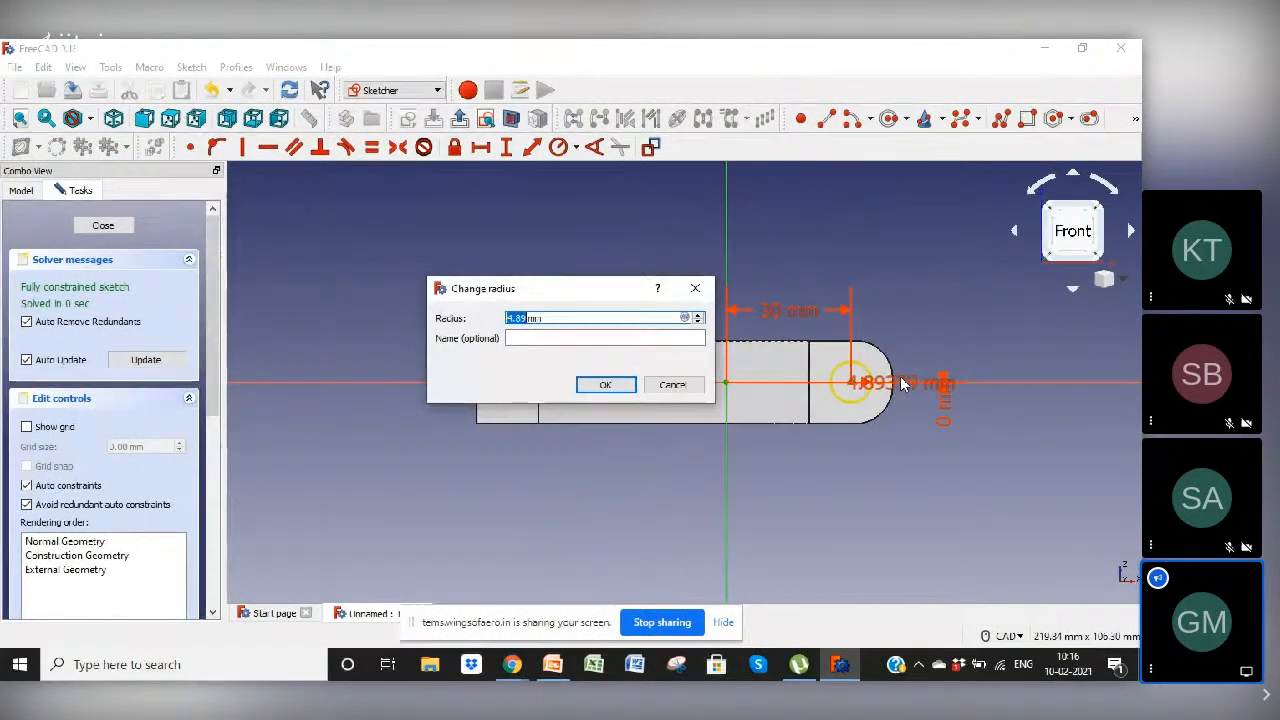
text(5)
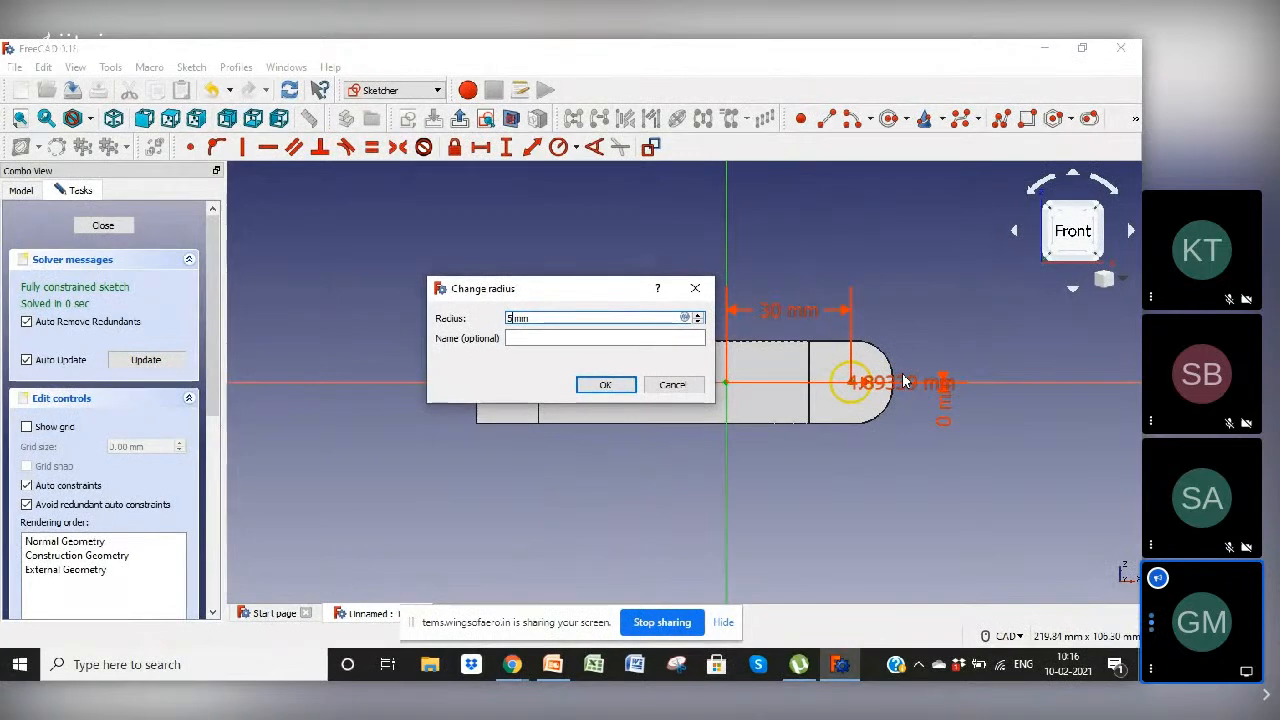
key(Return)
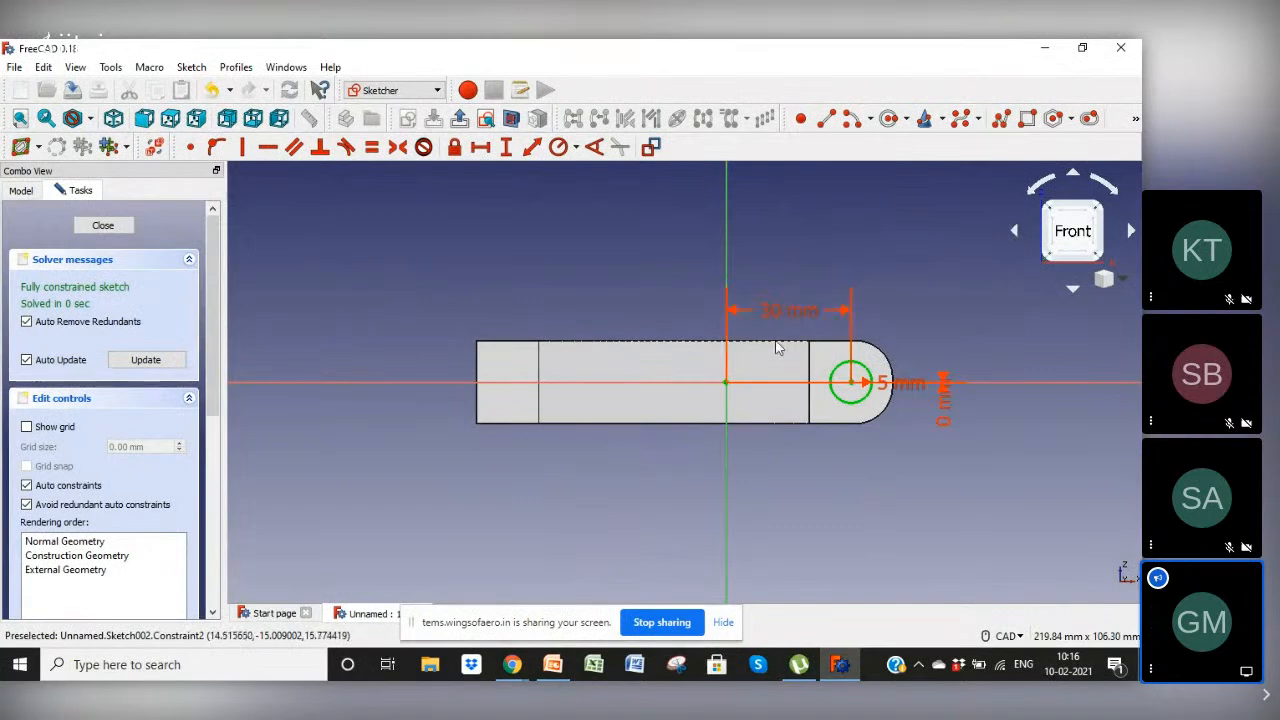
click(103, 226)
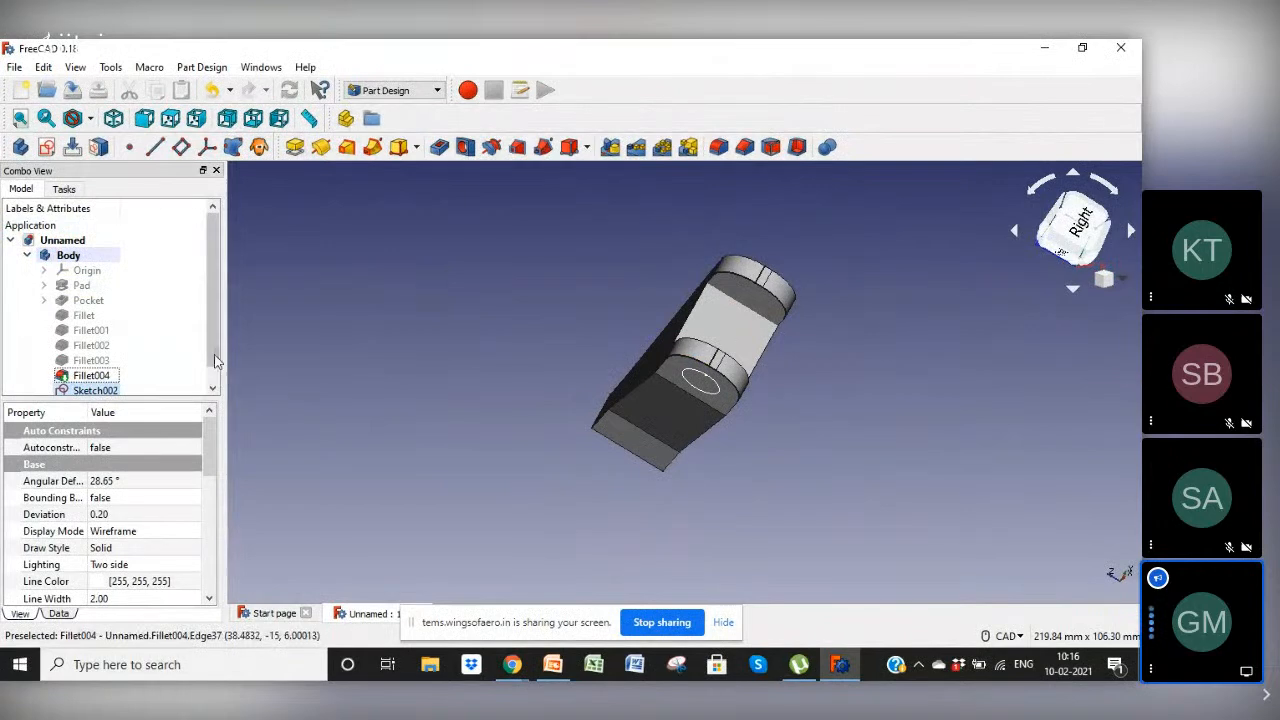
Step: Pocket the circle sketch with the Through all type to cut the pin hole through both fork arms
drag(215, 360, 215, 374)
click(93, 376)
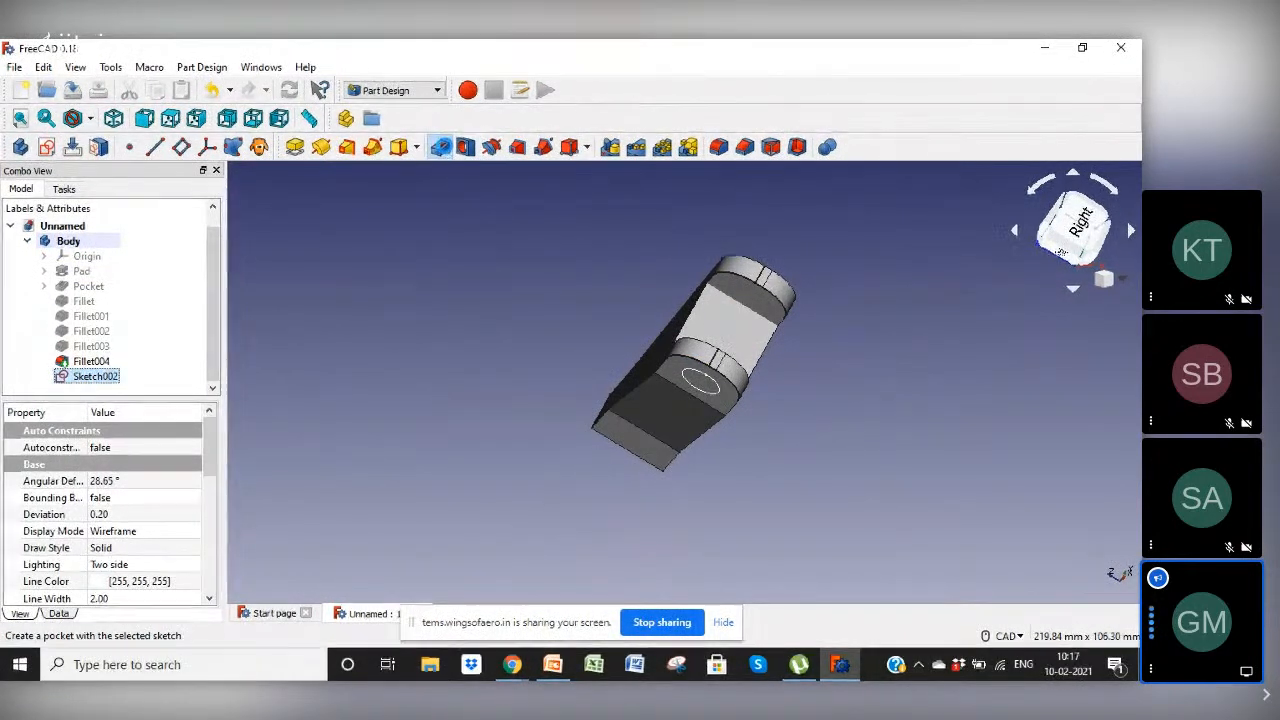
click(441, 147)
click(155, 289)
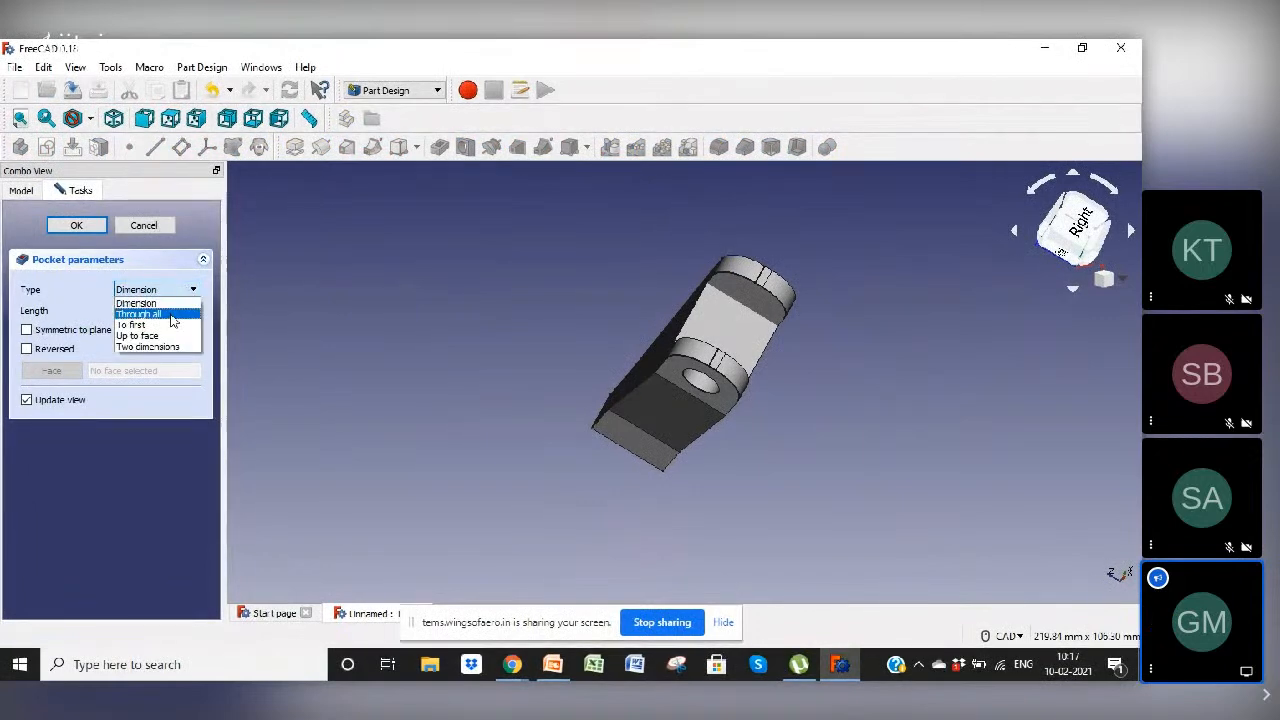
click(158, 314)
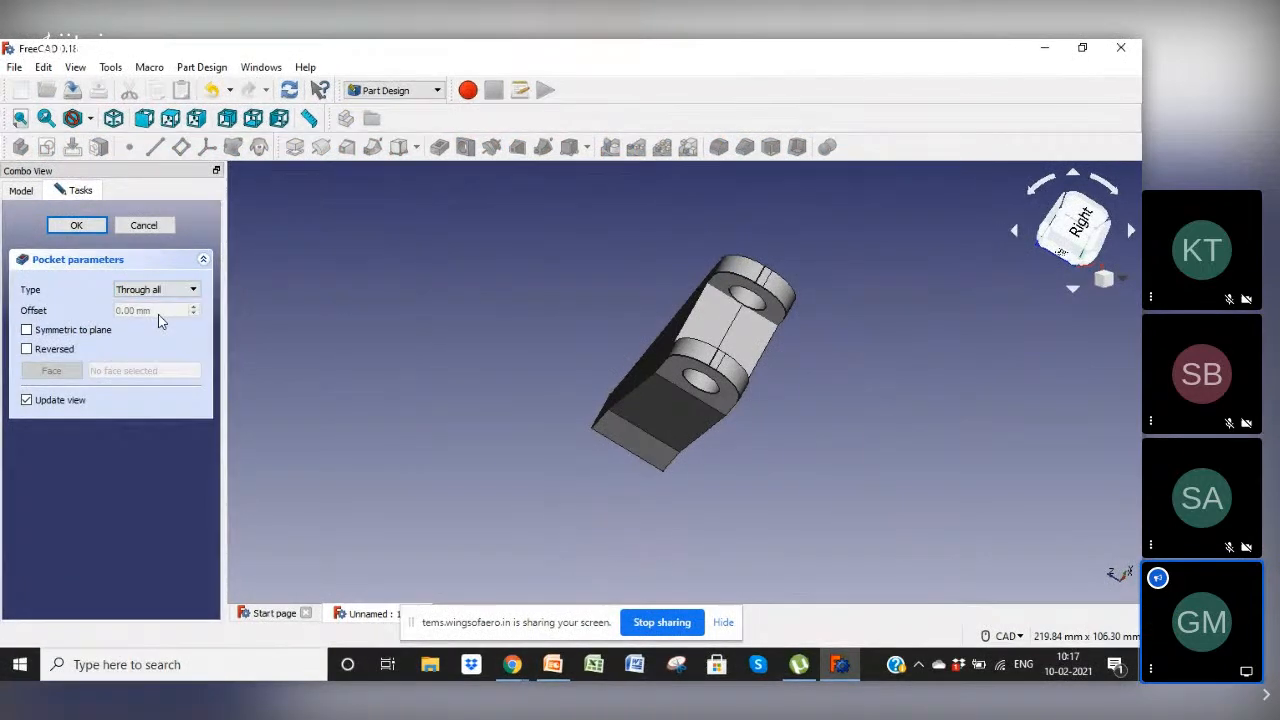
click(79, 226)
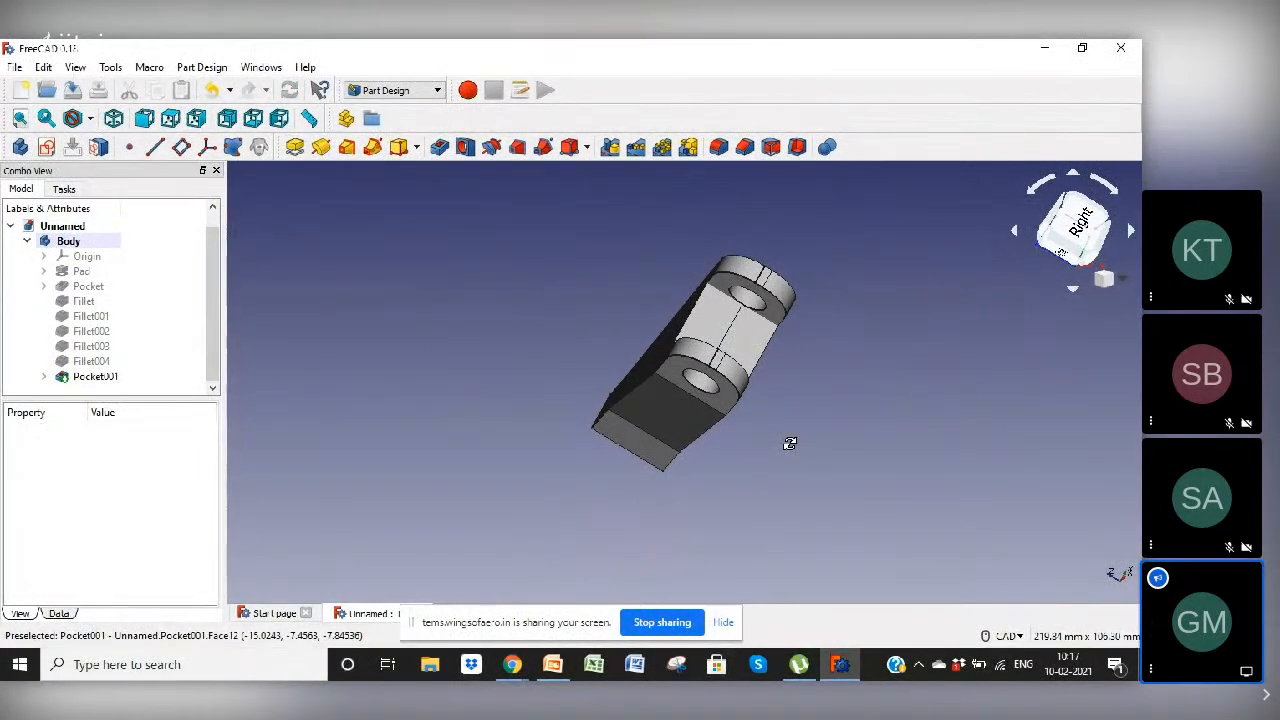
middle_drag(786, 440, 729, 369)
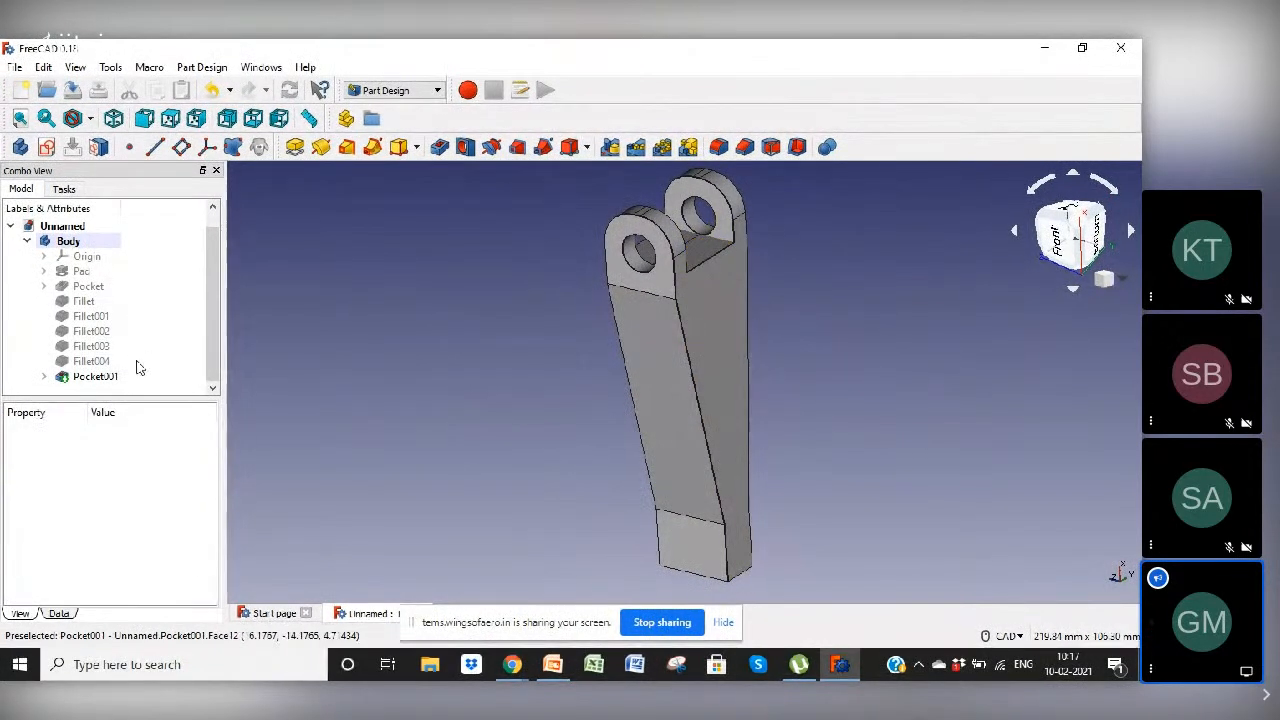
Step: Reopen the pin-hole sketch, set the circle centre's horizontal distance from the origin to 32 mm, and close the sketch
click(43, 377)
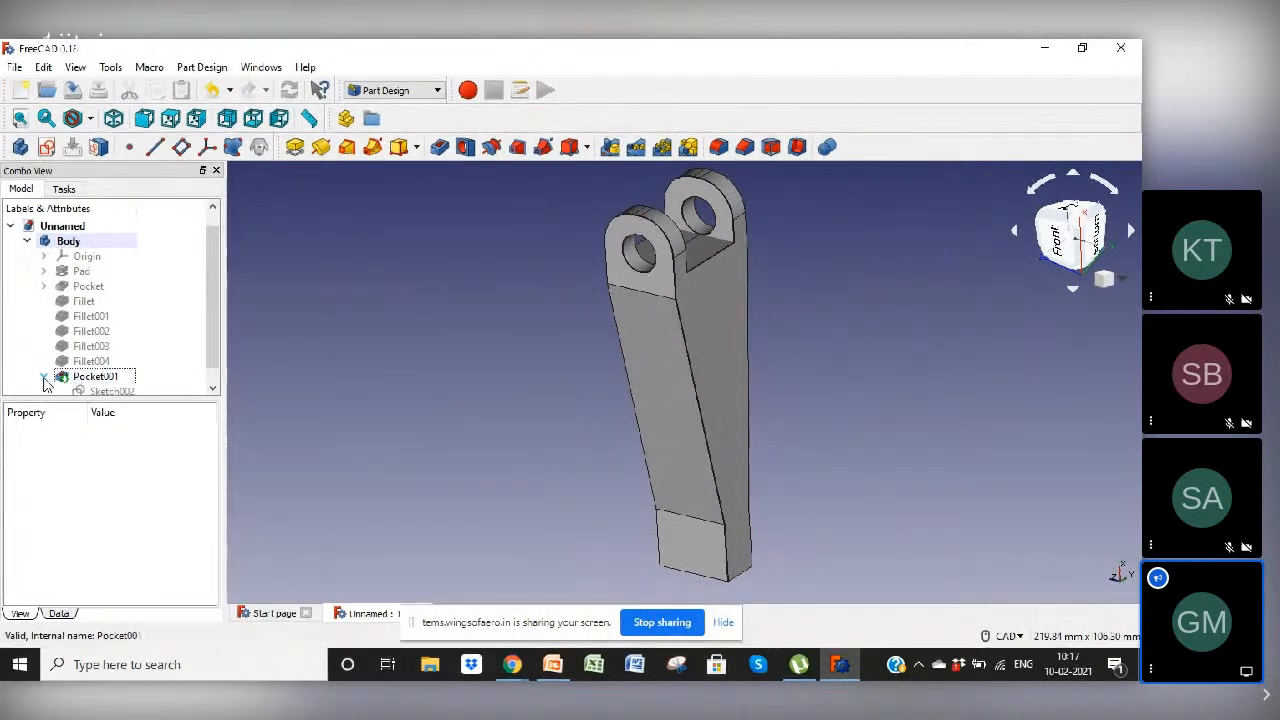
click(106, 391)
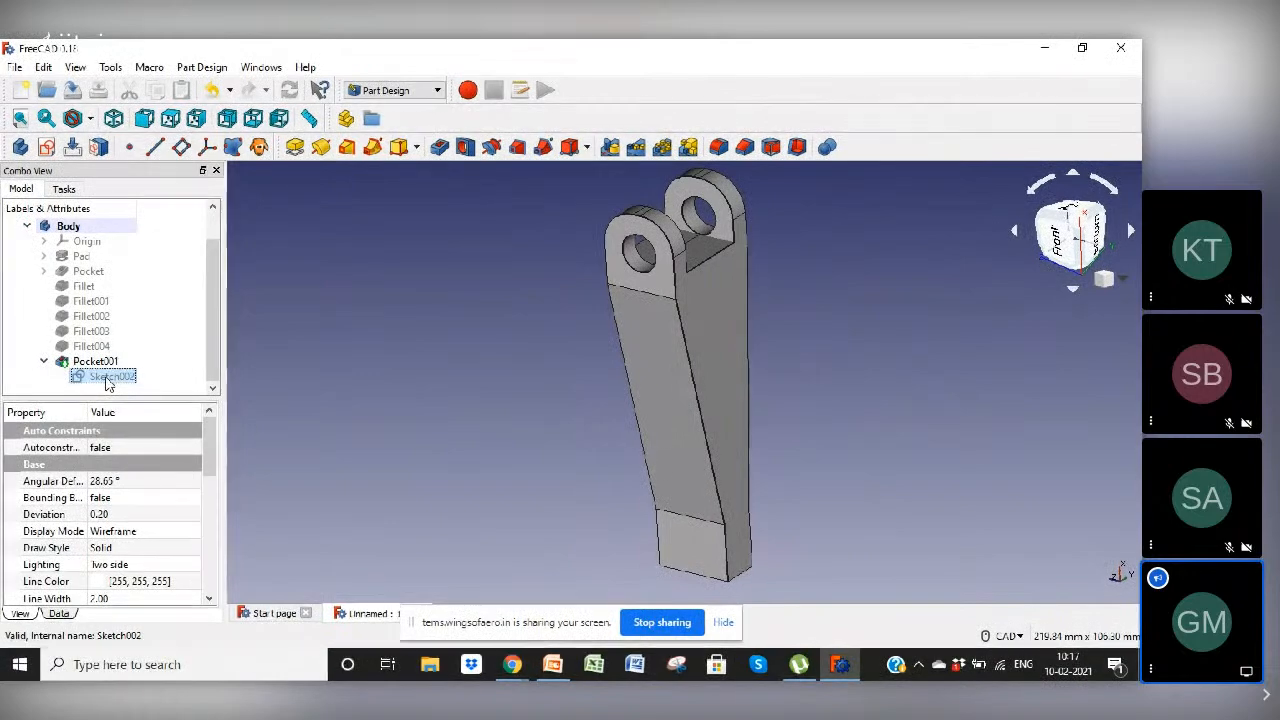
double_click(108, 385)
double_click(779, 308)
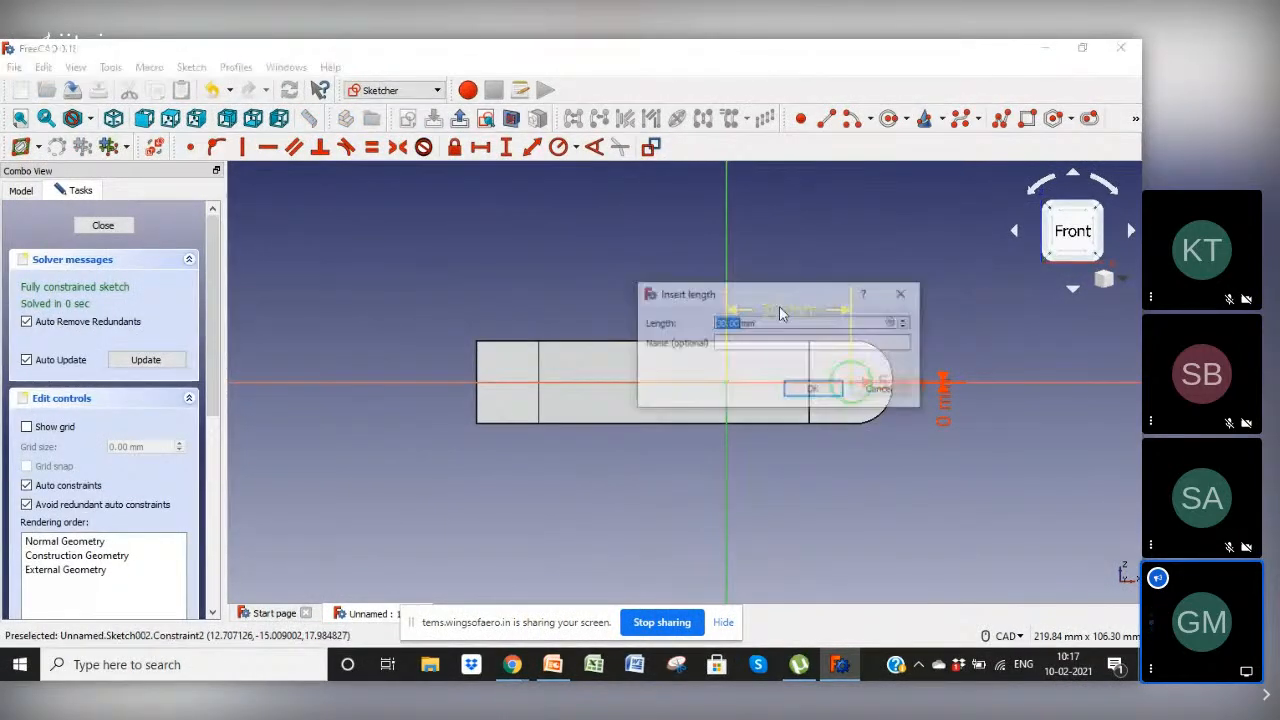
text(32)
key(Return)
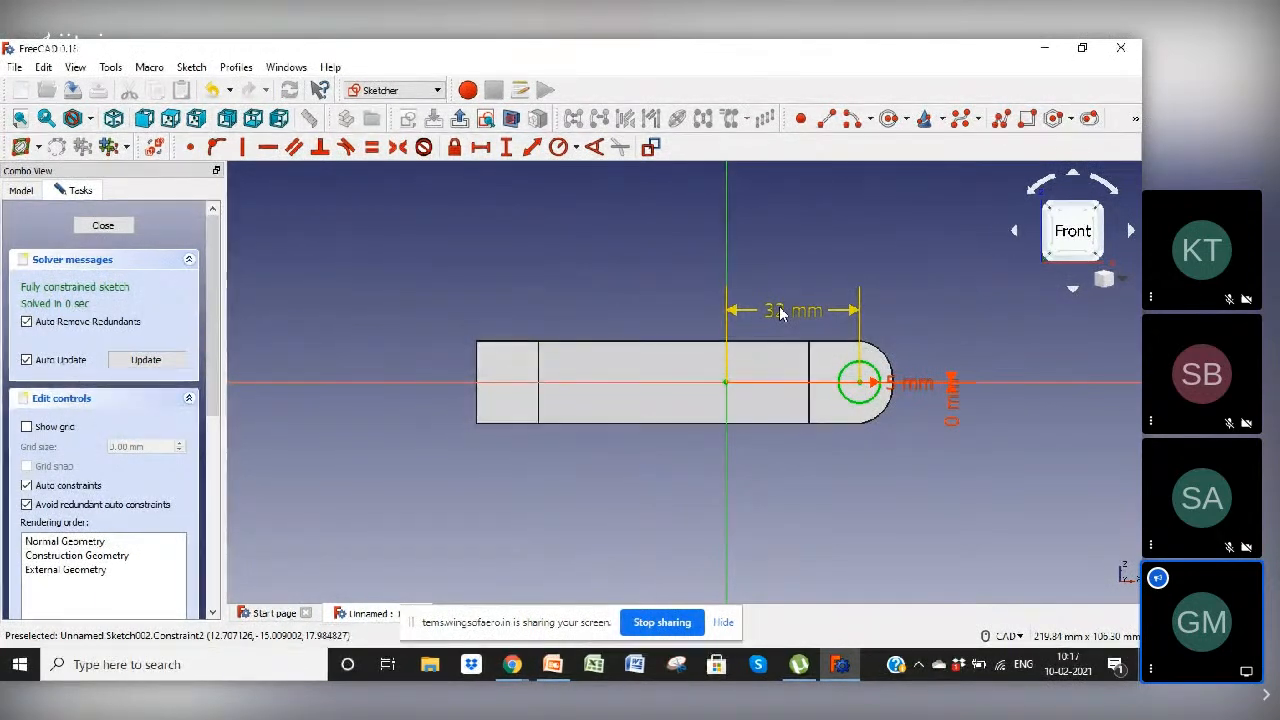
click(101, 226)
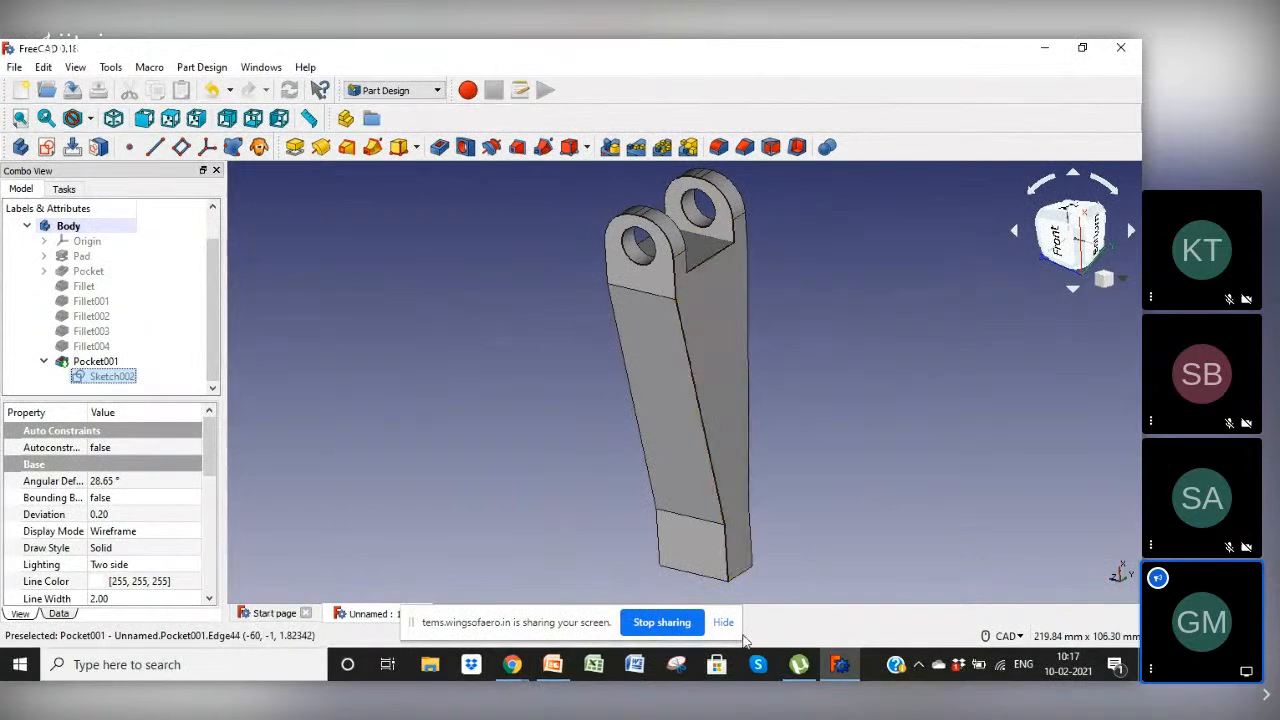
Step: Fillet the two corner edges of the solid end opposite the fork so that the end is fully rounded
click(753, 584)
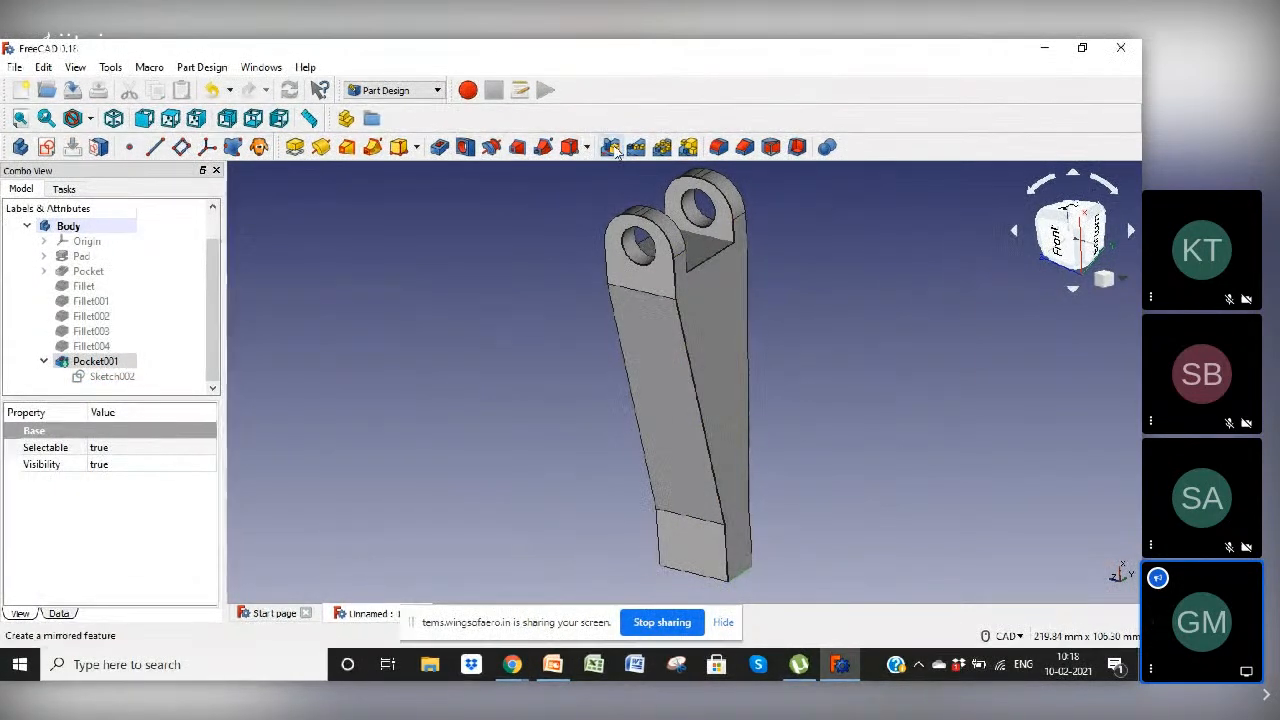
click(718, 147)
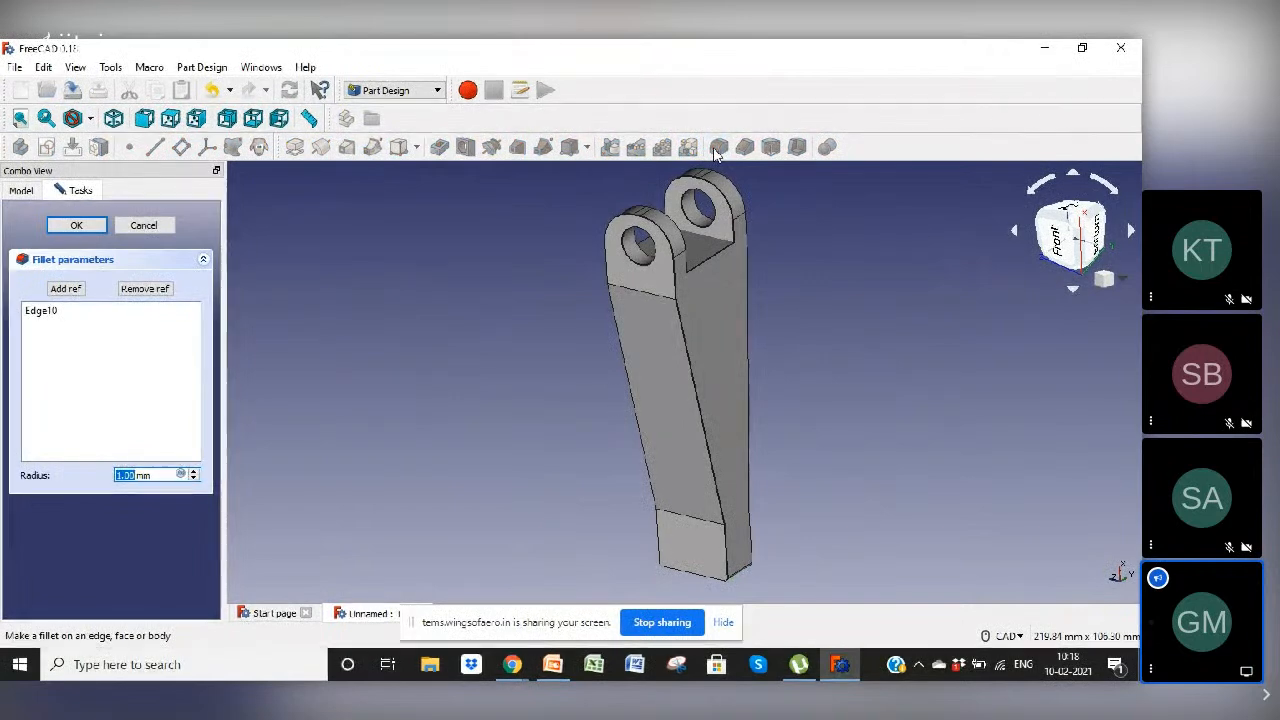
key(Return)
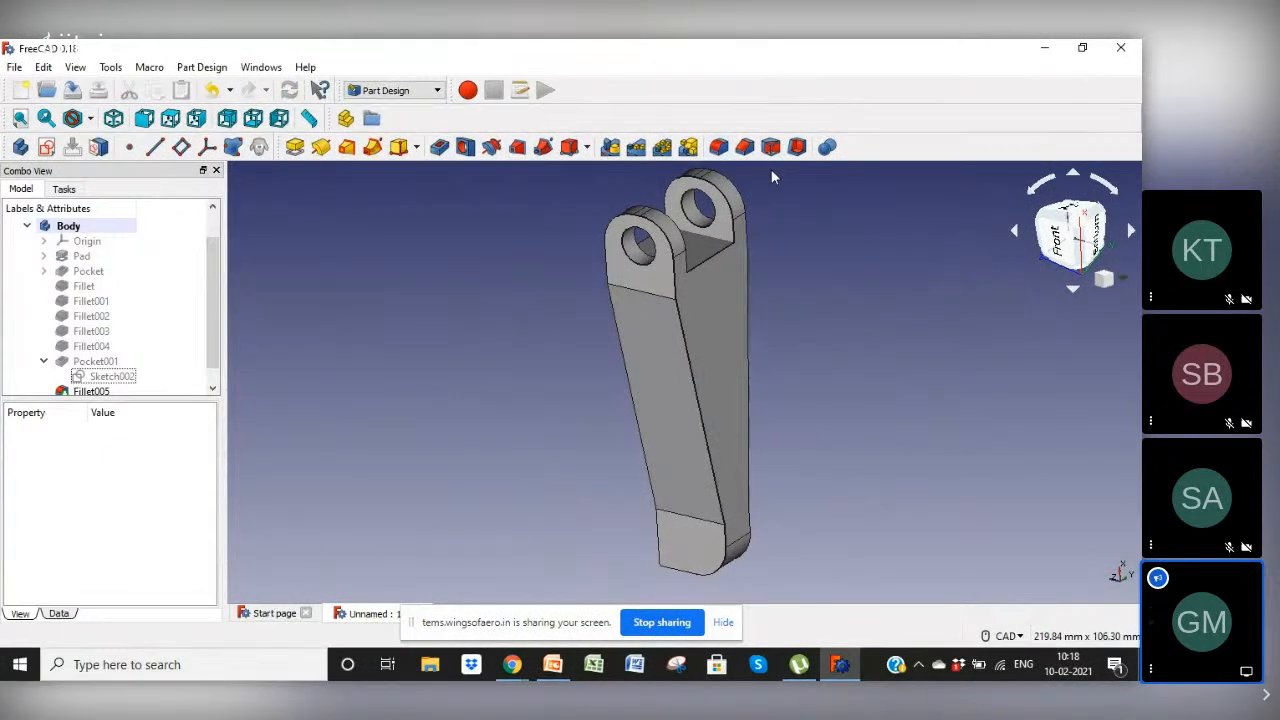
middle_drag(545, 481, 672, 429)
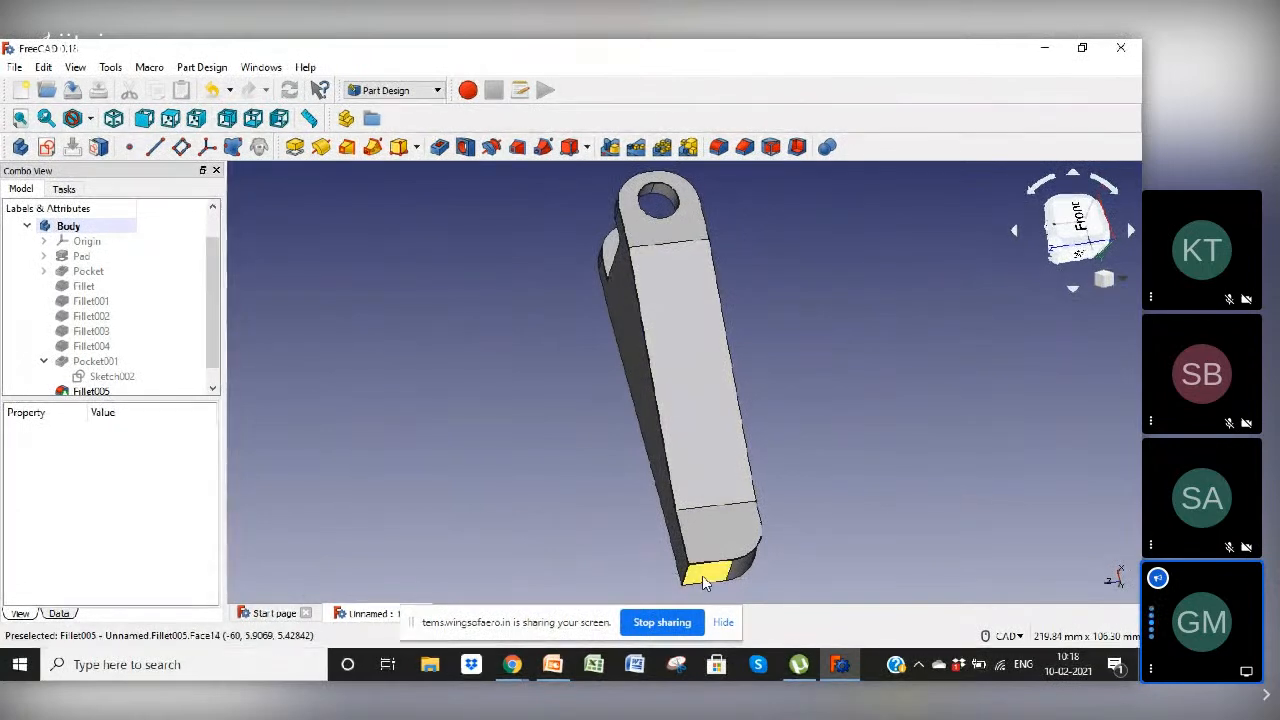
click(689, 580)
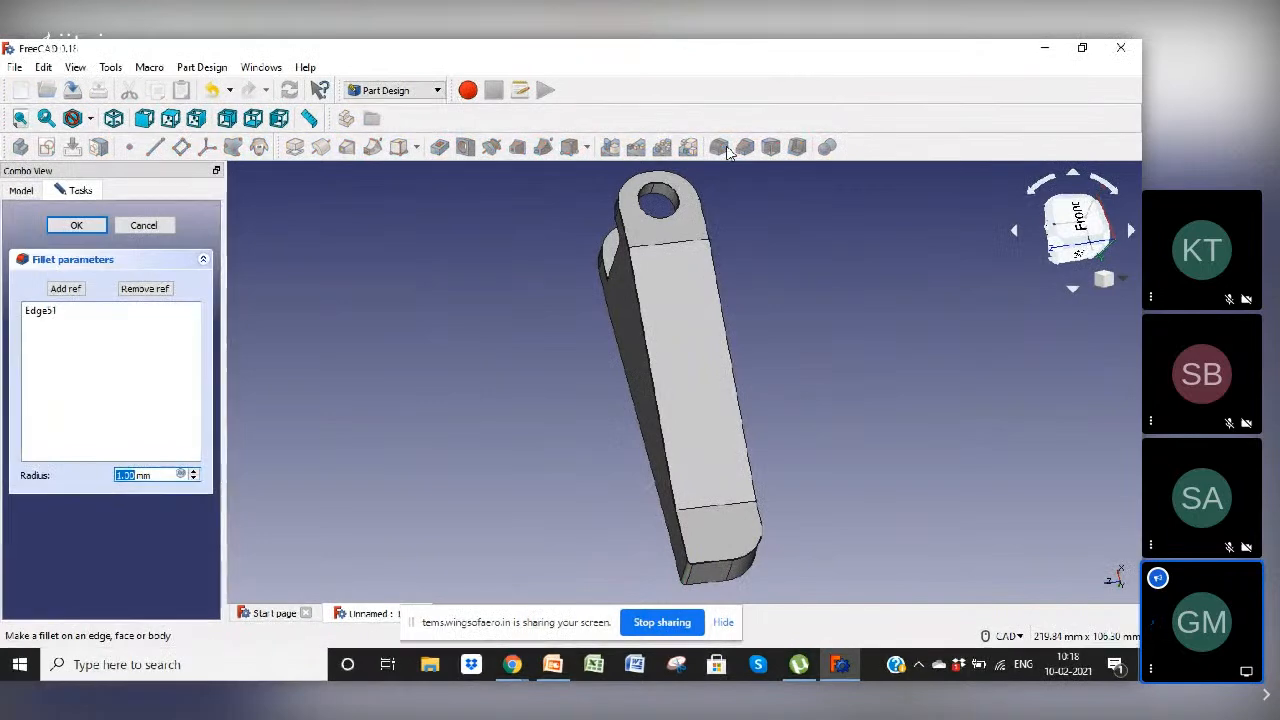
key(Return)
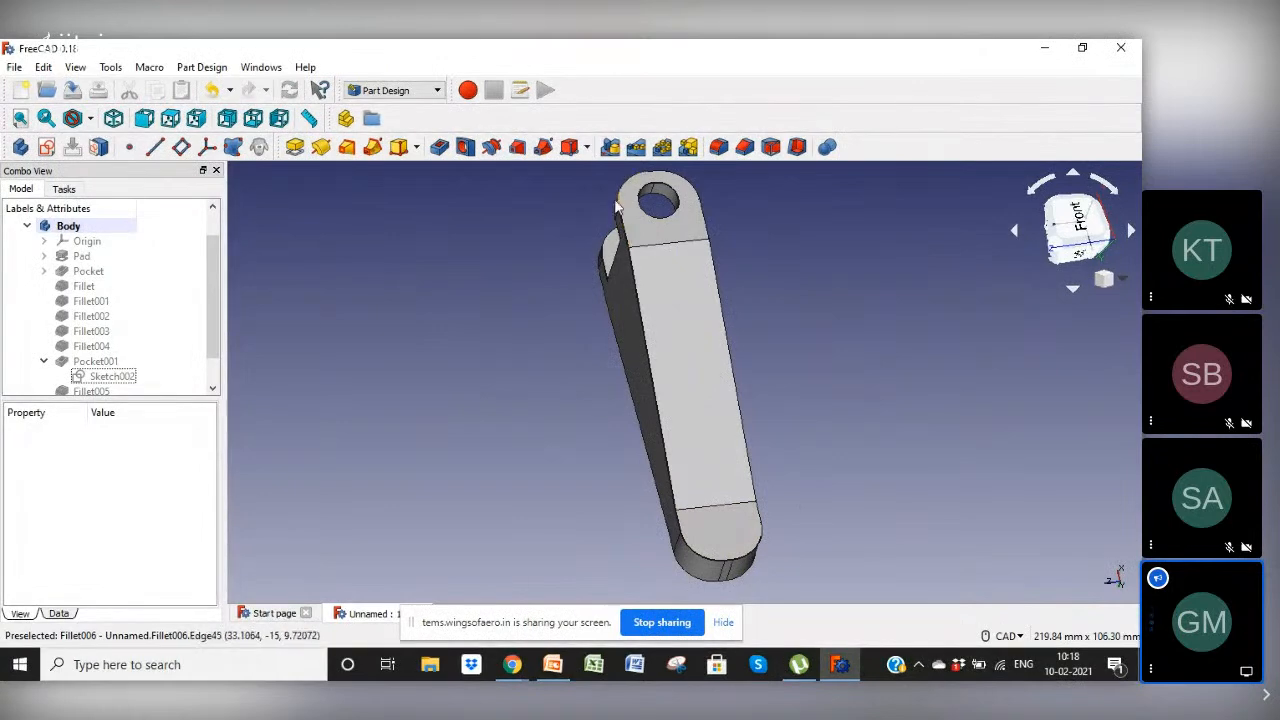
Step: Start a sketch on the rounded solid end's flat face and draw a circle centred about 52 mm from the origin
click(718, 537)
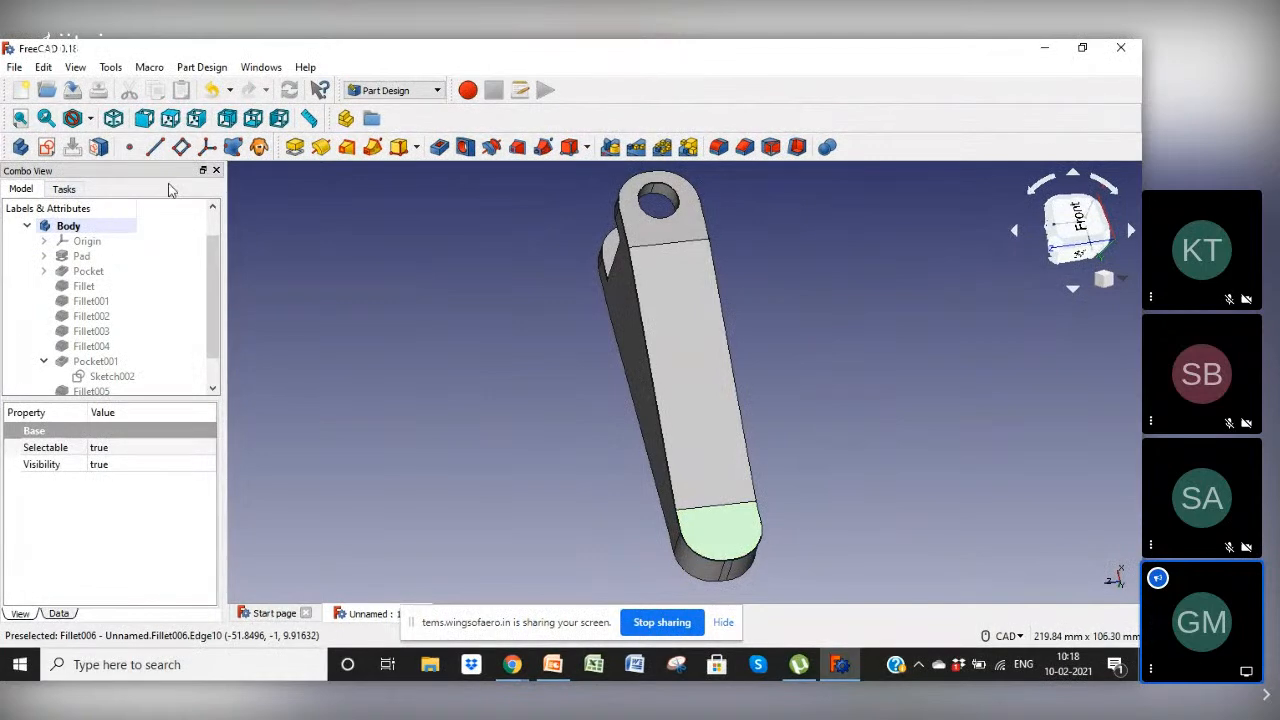
click(46, 147)
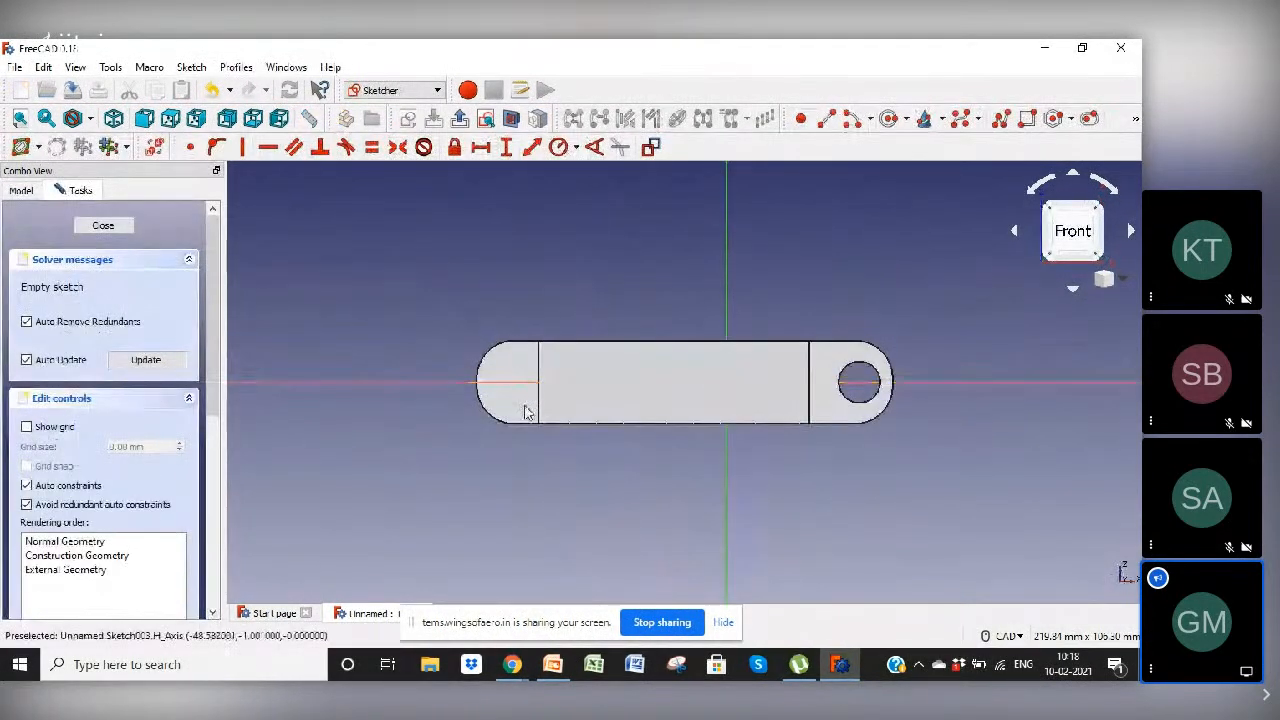
click(888, 119)
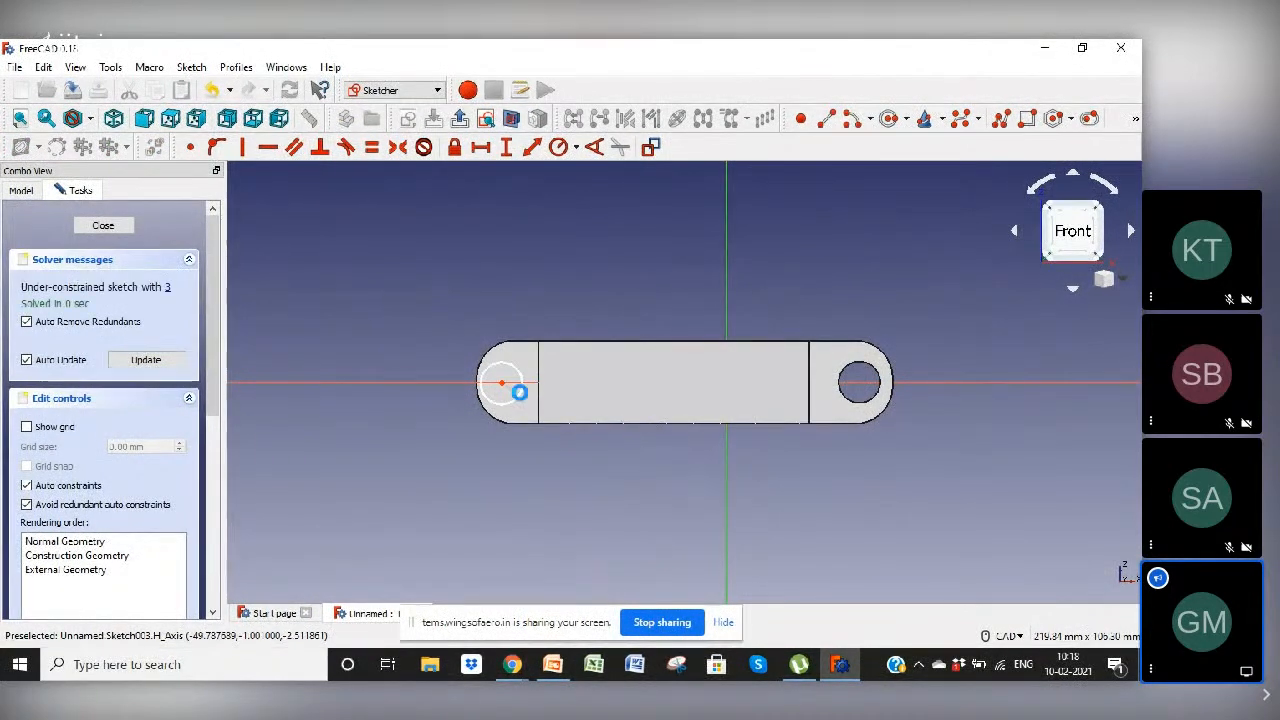
click(515, 389)
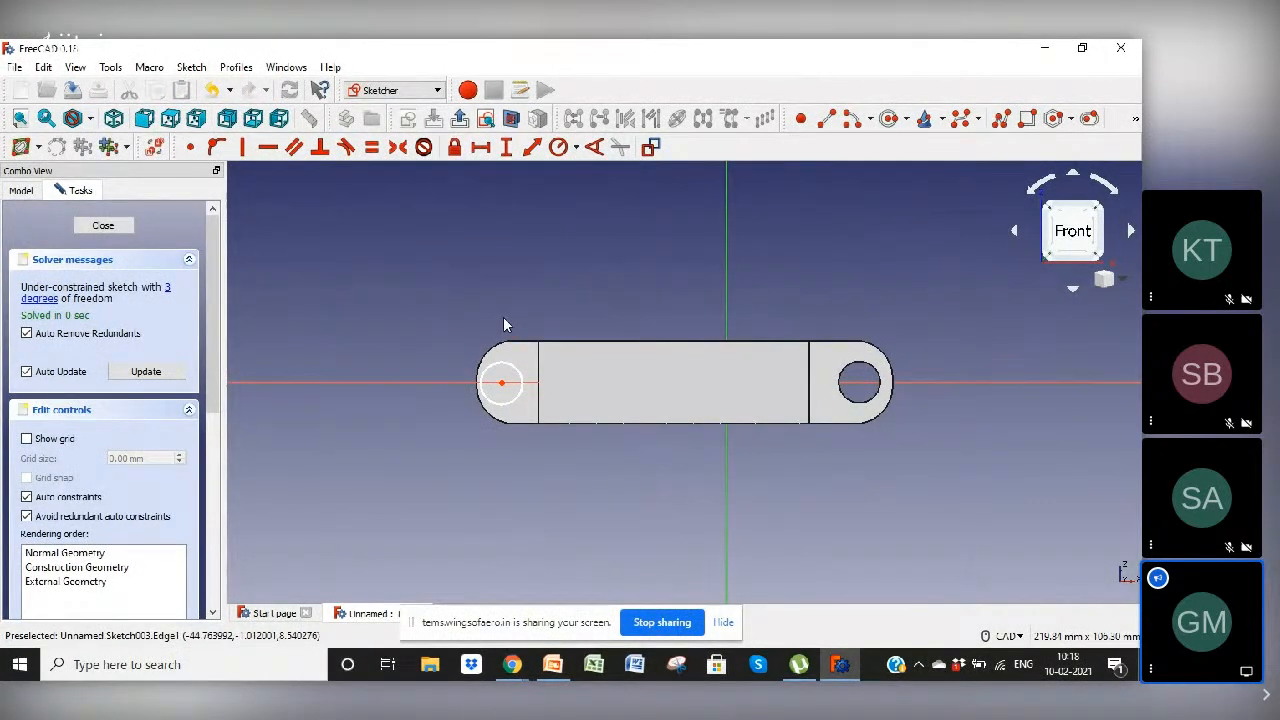
drag(503, 384, 509, 384)
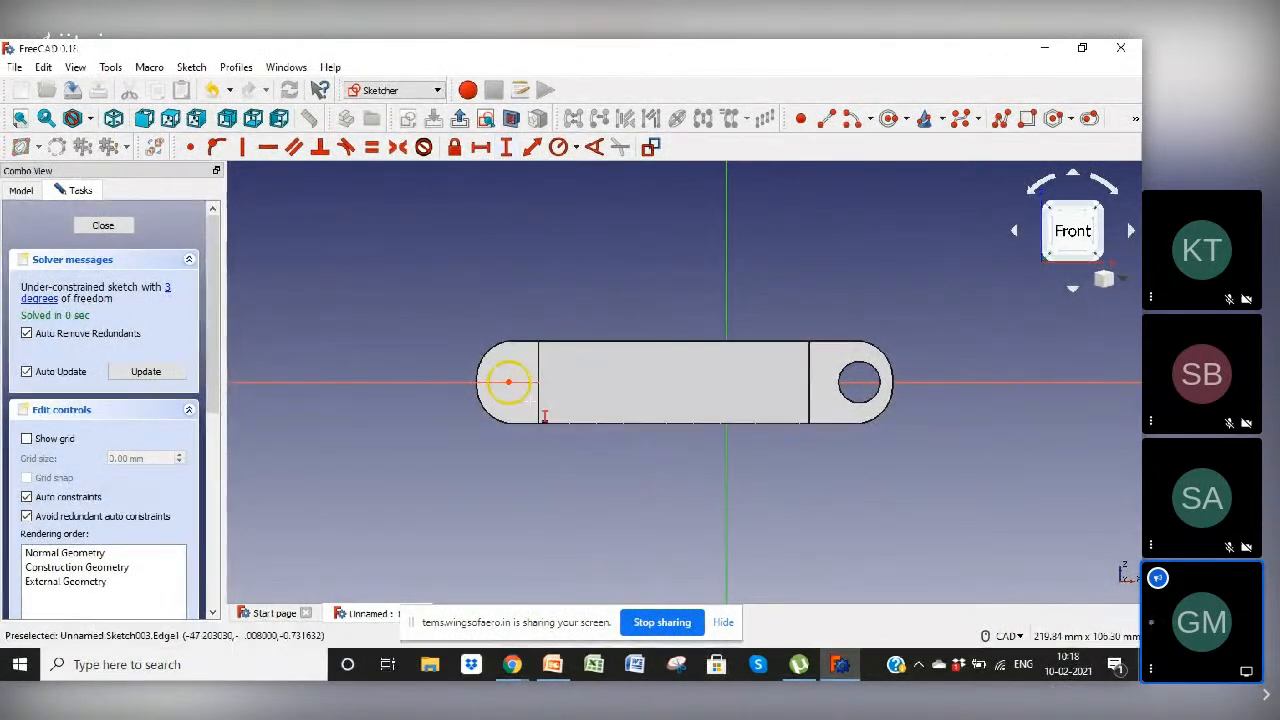
Step: Constrain the vertical distance between the origin and the solid end's circle centre to 0 mm
click(508, 381)
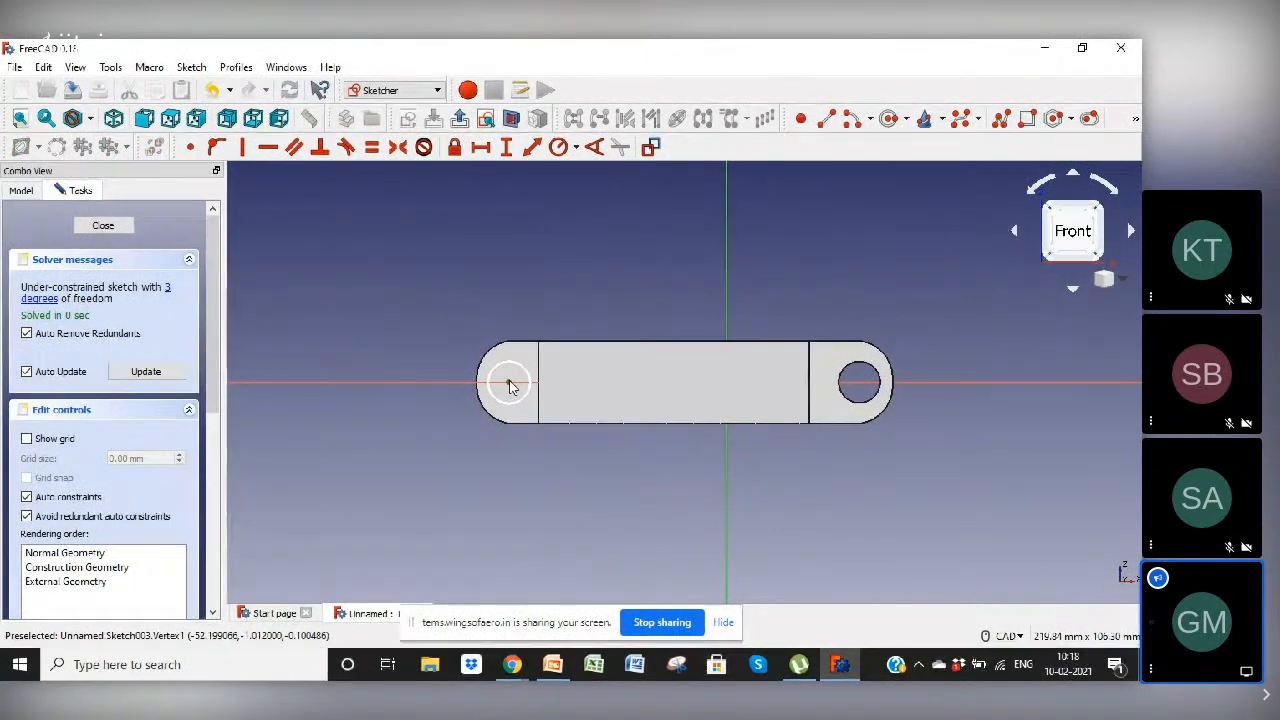
click(727, 382)
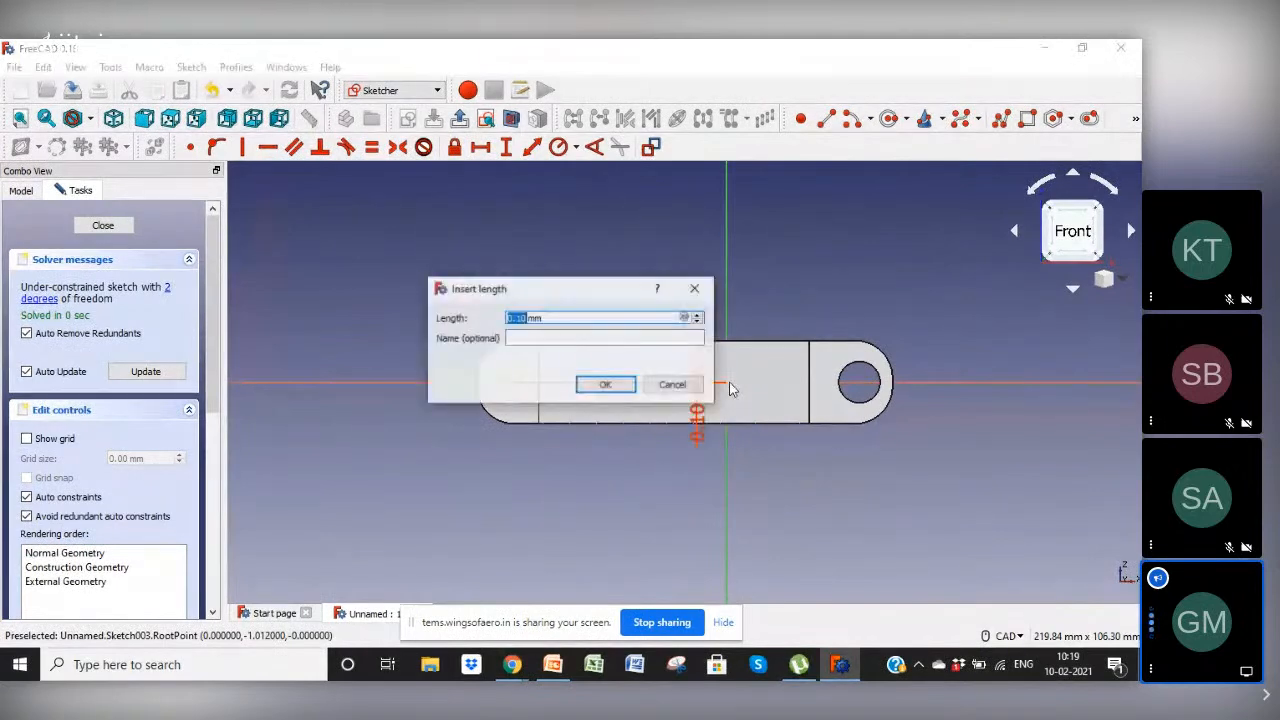
key(Return)
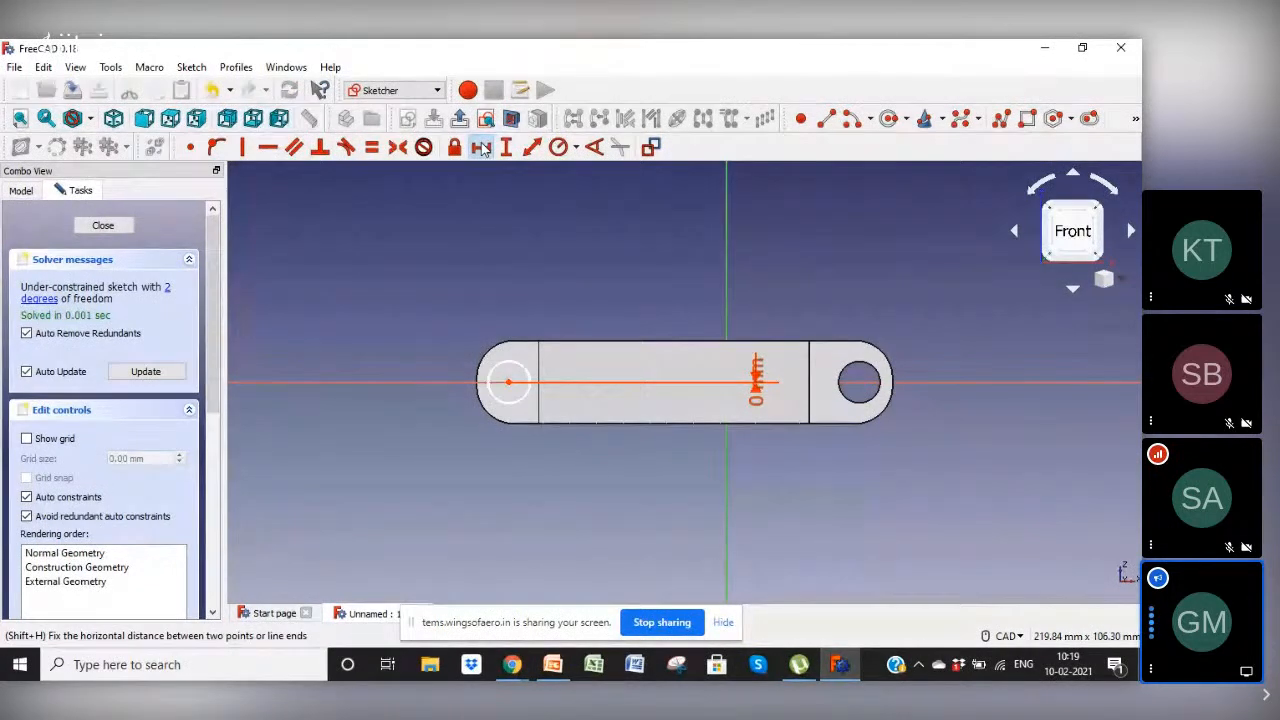
Step: Constrain the horizontal distance between the solid end's circle centre and the origin to 52 mm
click(508, 383)
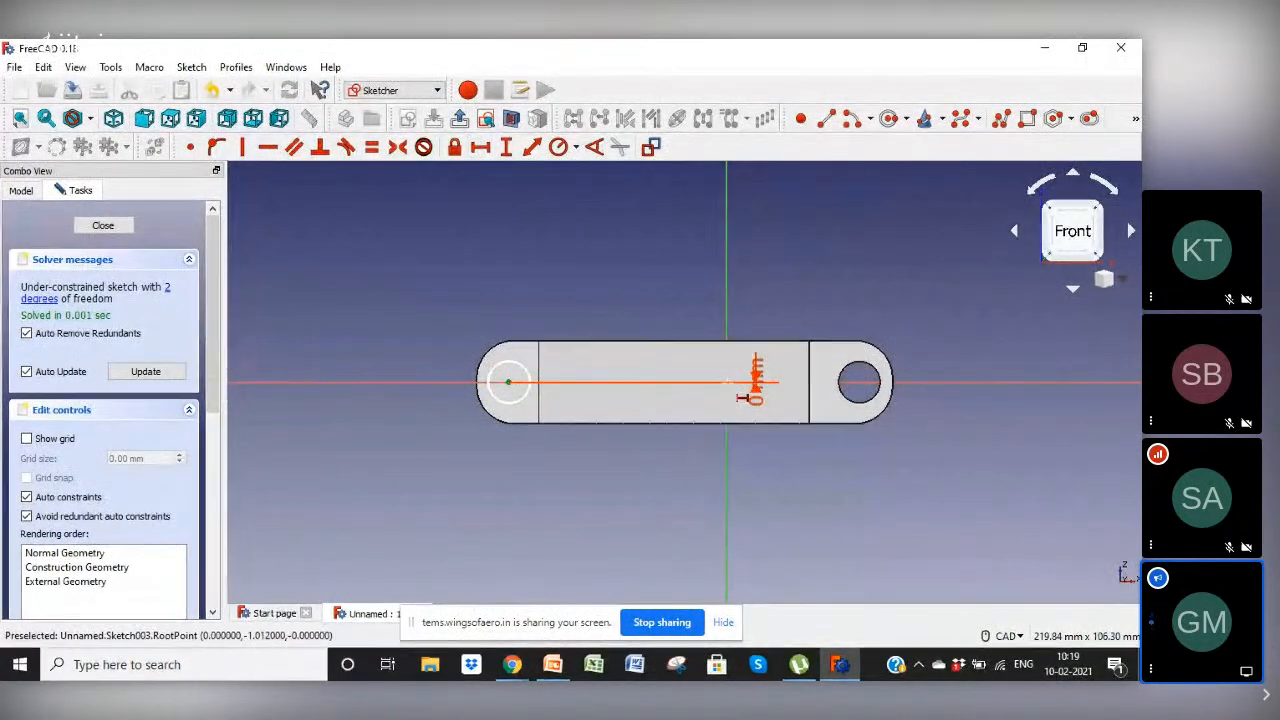
click(728, 386)
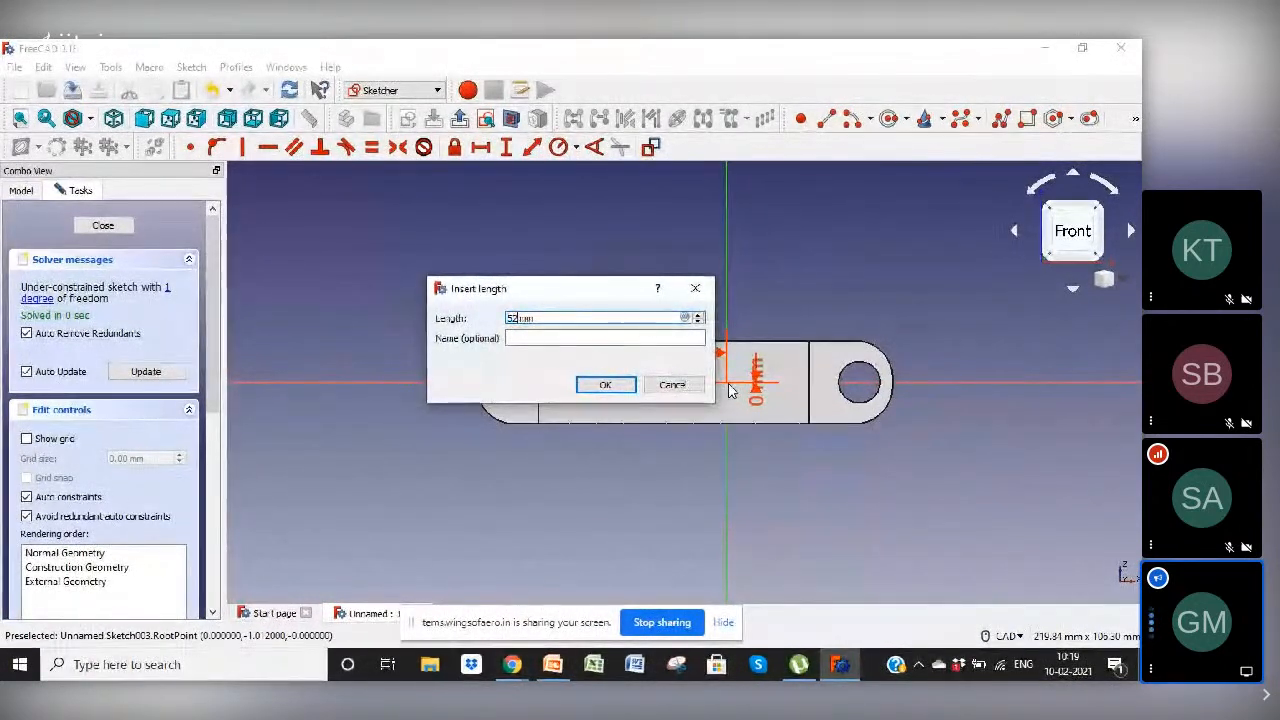
key(Return)
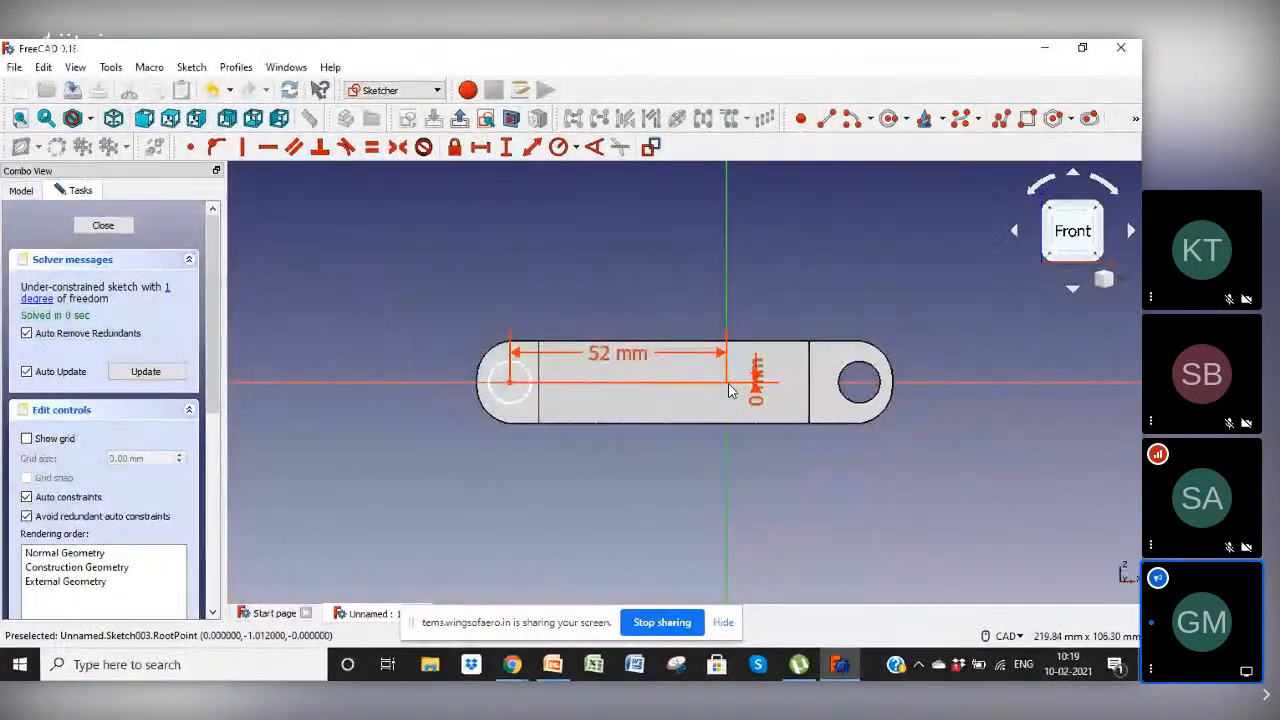
Step: Set the solid end's circle radius to 5 mm and move the radius and horizontal dimension labels outside the part outline
click(560, 147)
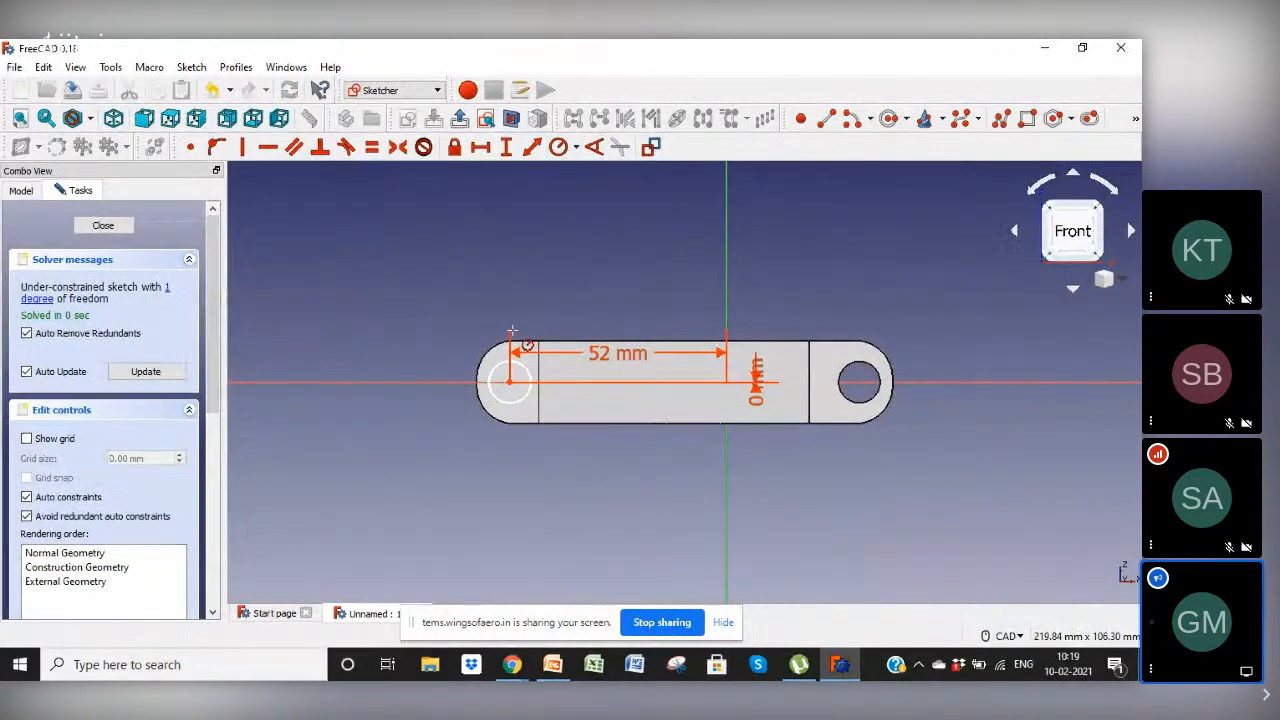
click(521, 399)
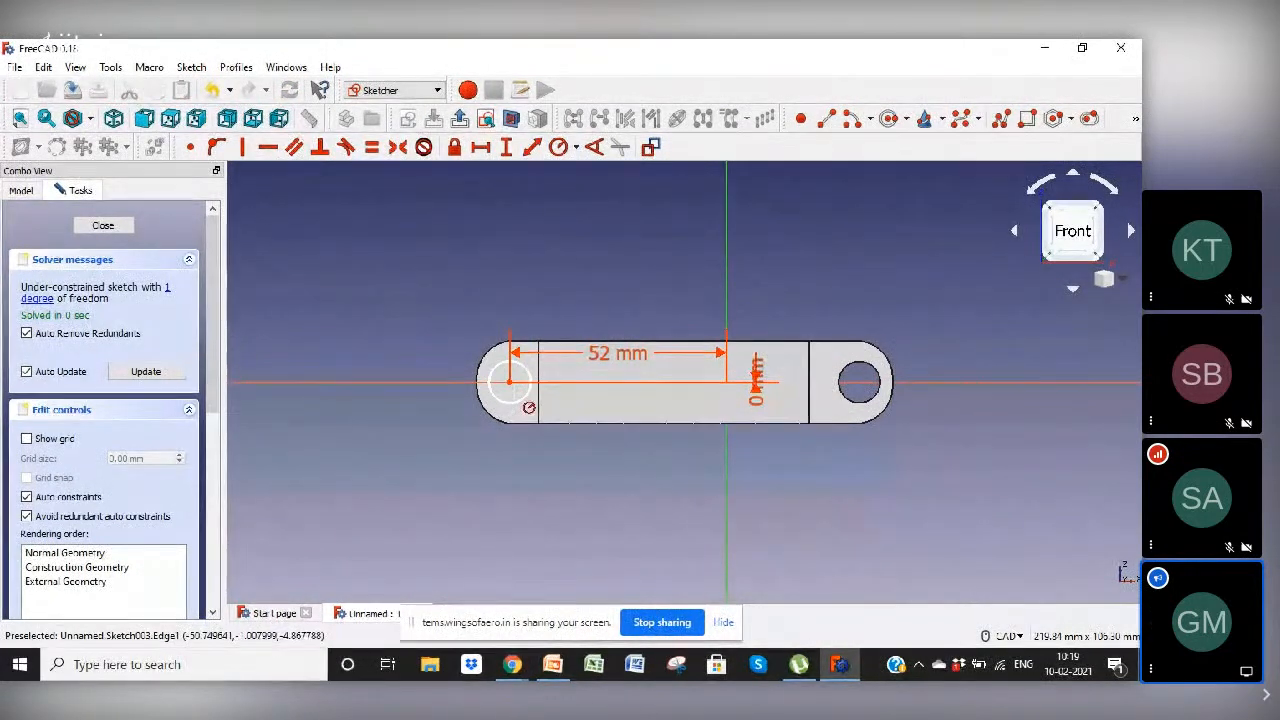
text(5)
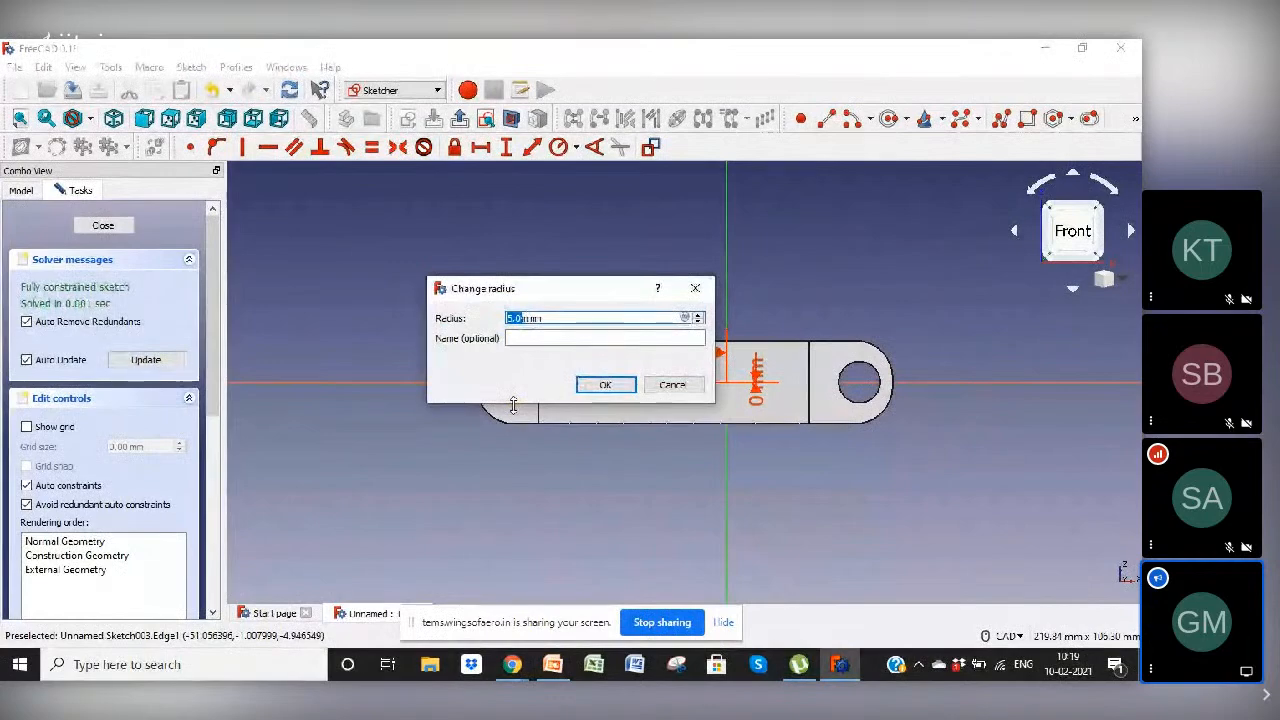
key(Return)
right_click(562, 396)
drag(562, 393, 443, 424)
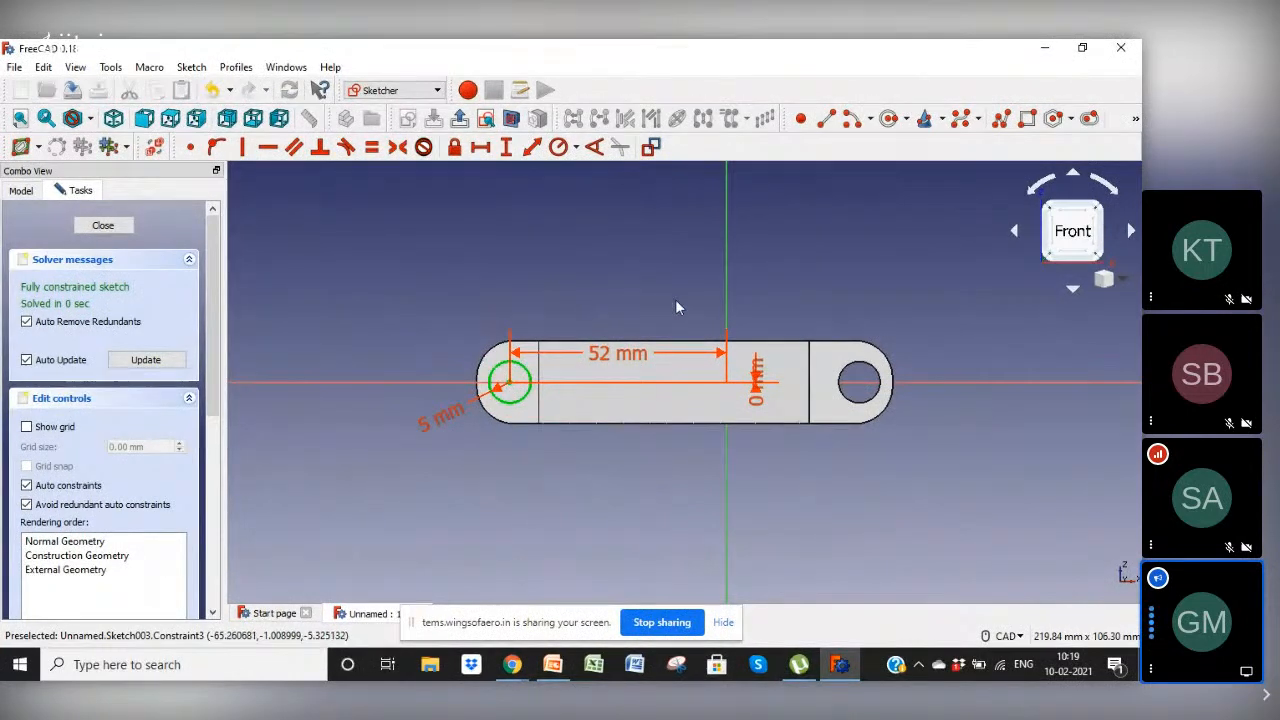
drag(614, 356, 612, 331)
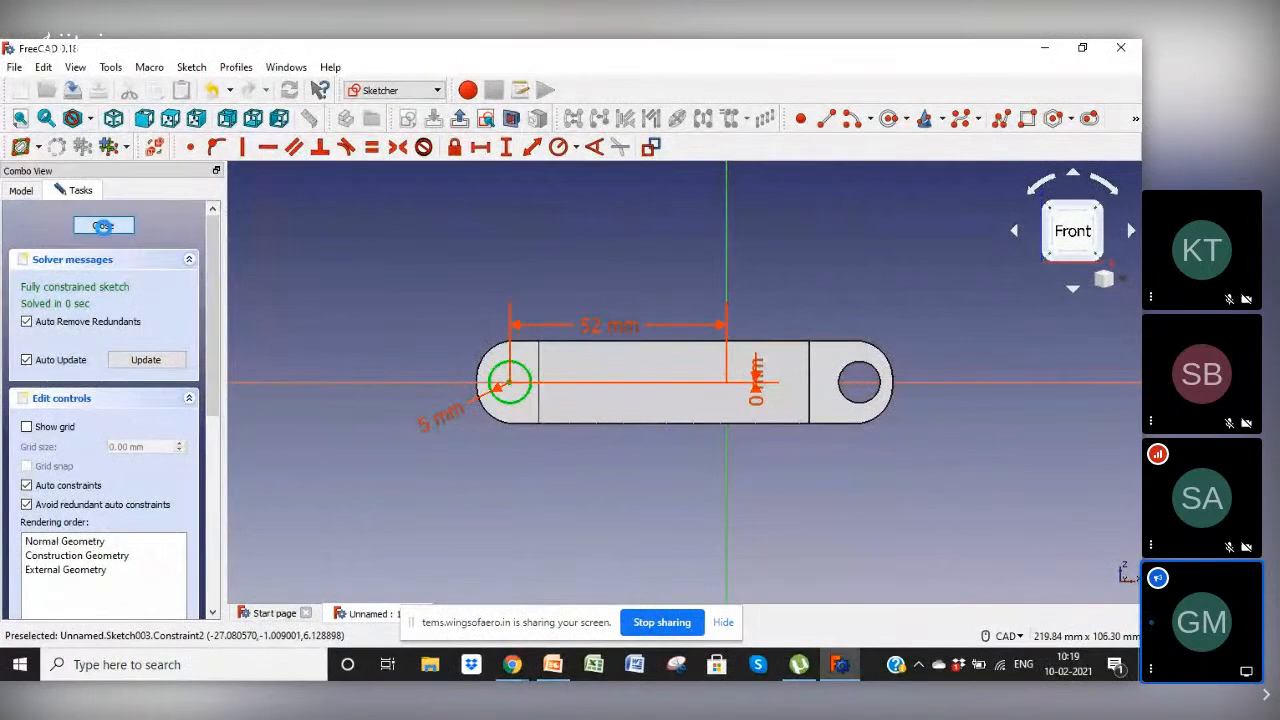
Step: Close the sketch and pocket its circle with the Through all type to make the solid end's pin hole
click(103, 226)
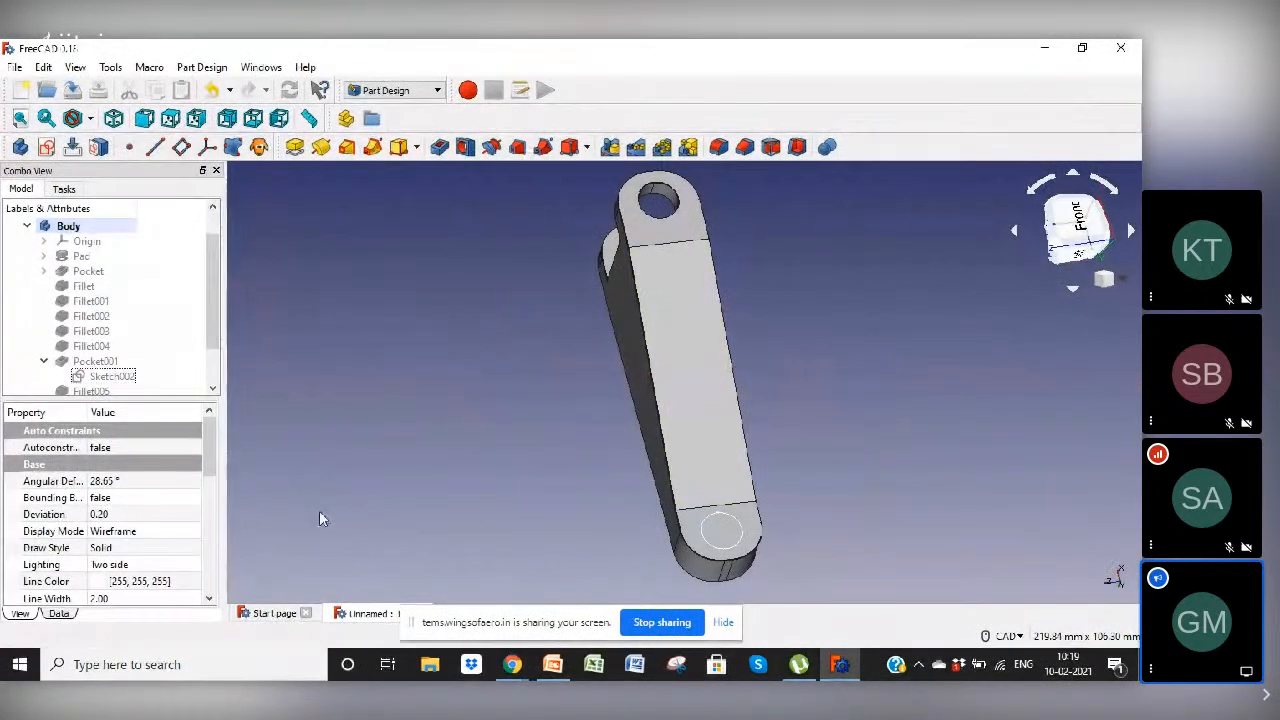
click(212, 390)
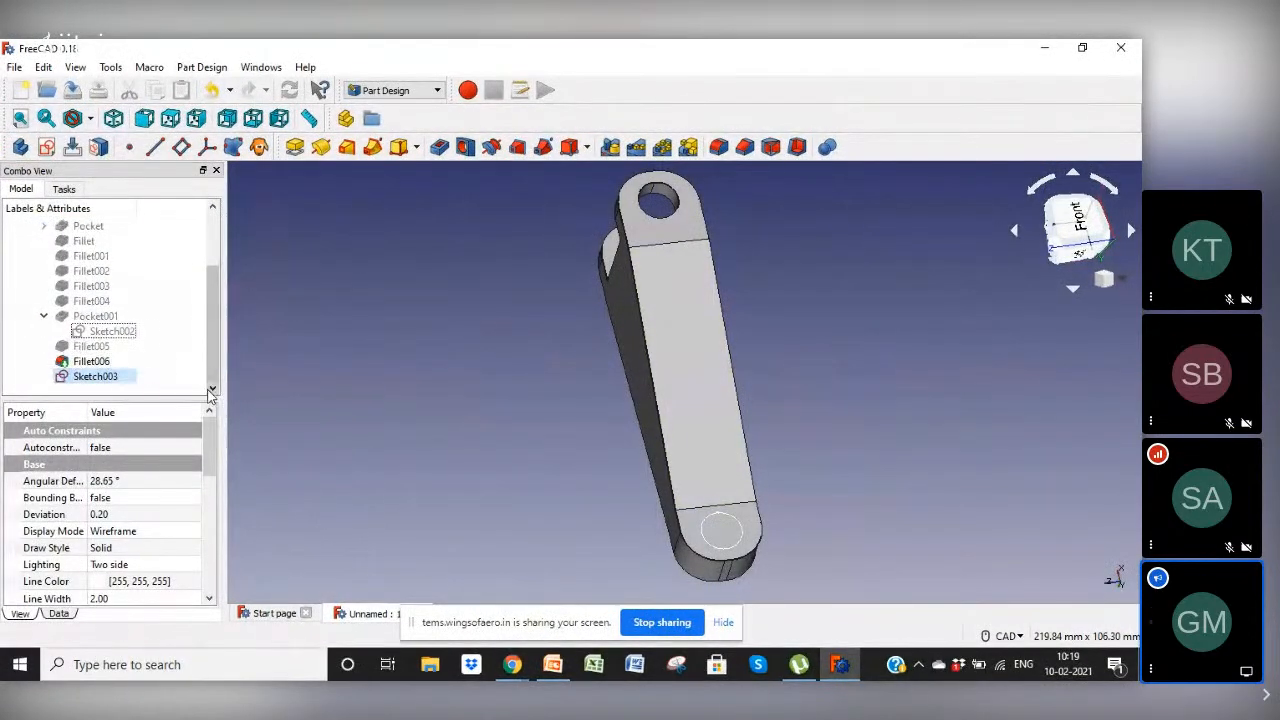
click(440, 147)
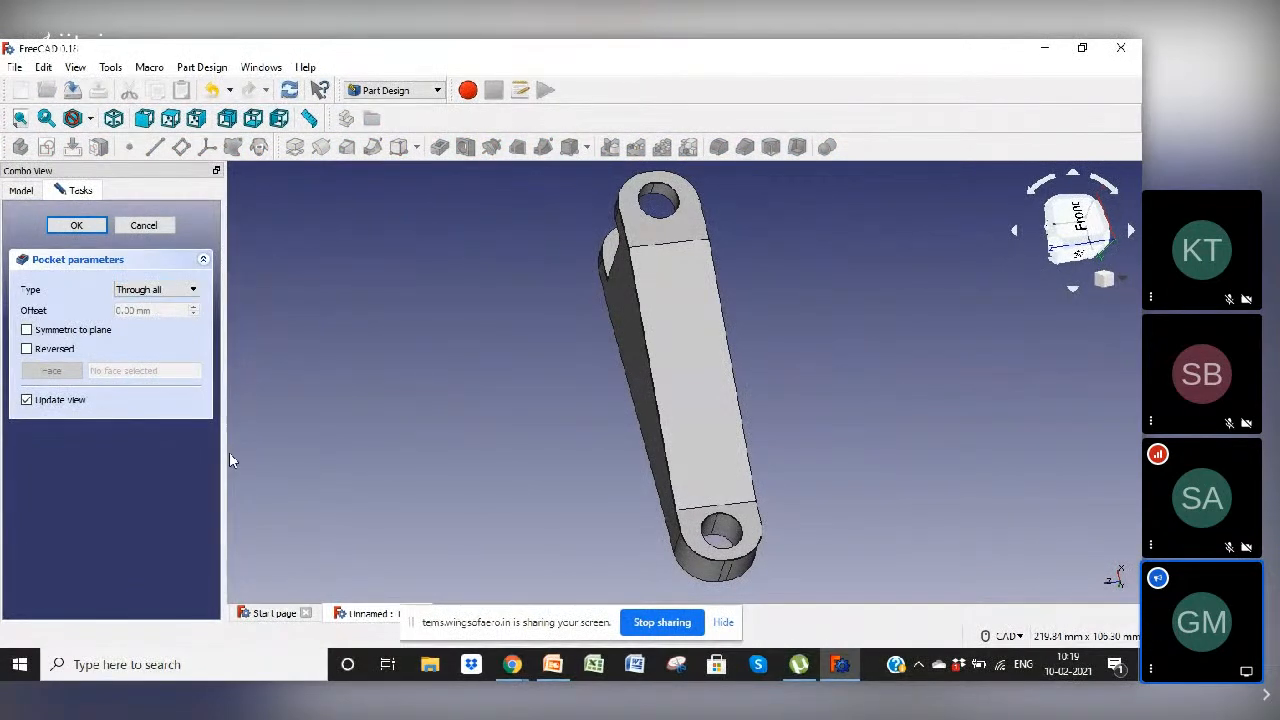
click(77, 226)
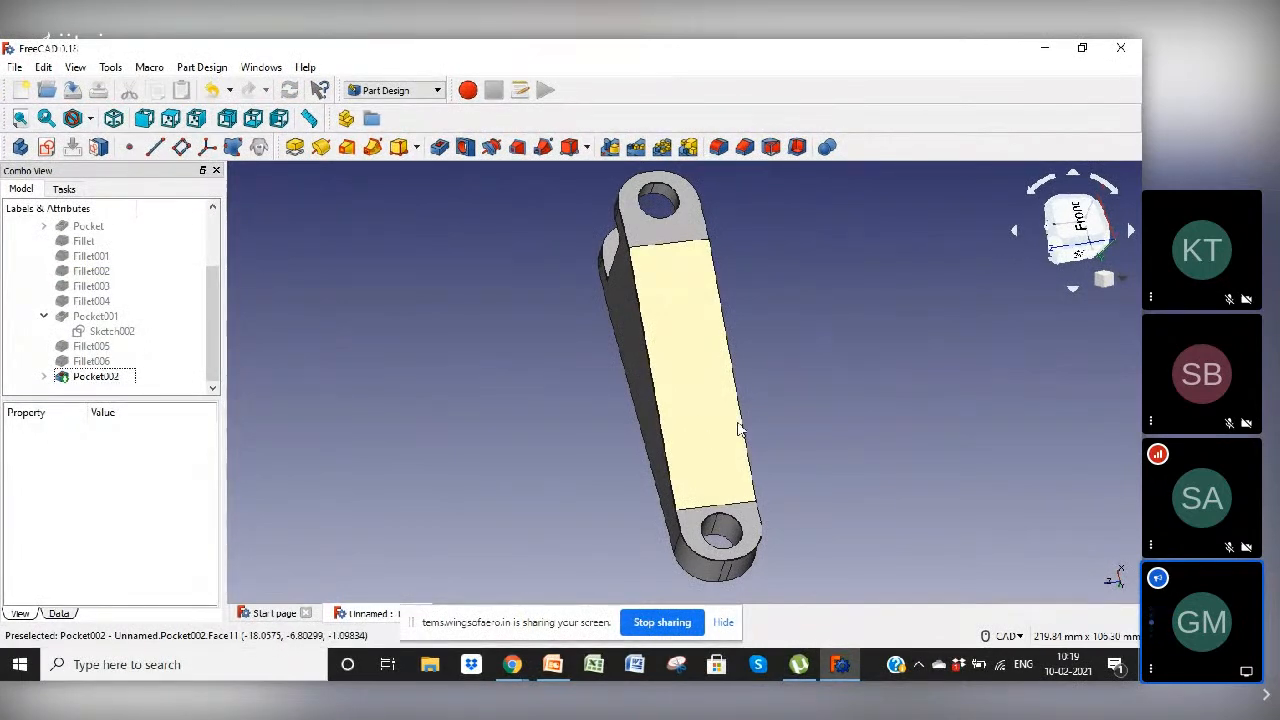
Step: Start a sketch on the link's broad tapered face and draw a closed triangle with its short side near the fork
middle_drag(805, 332, 491, 398)
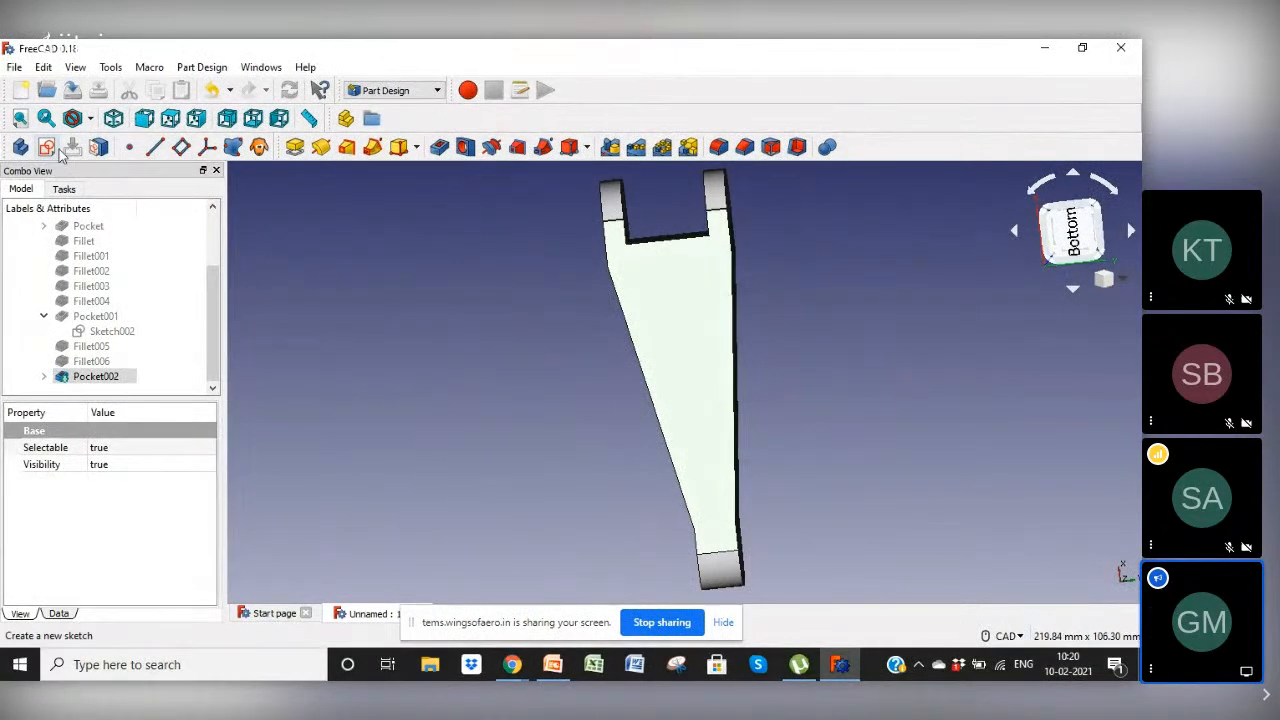
click(56, 148)
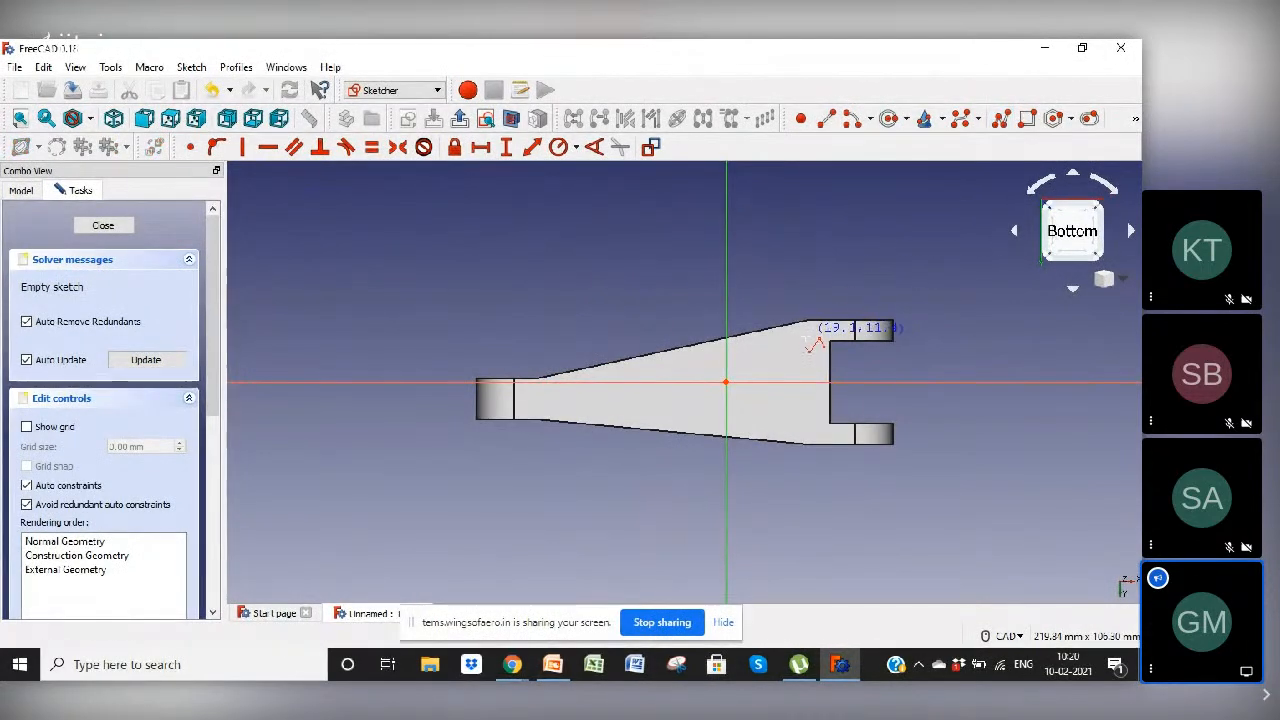
click(807, 429)
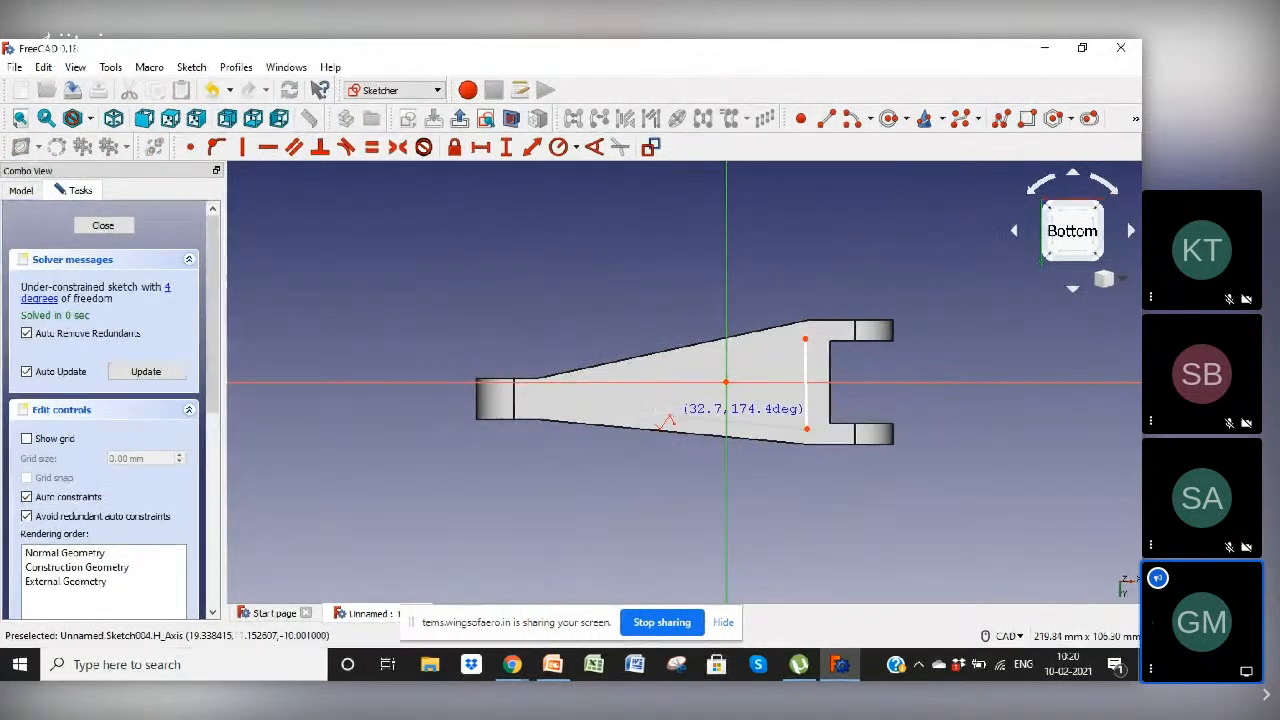
click(554, 405)
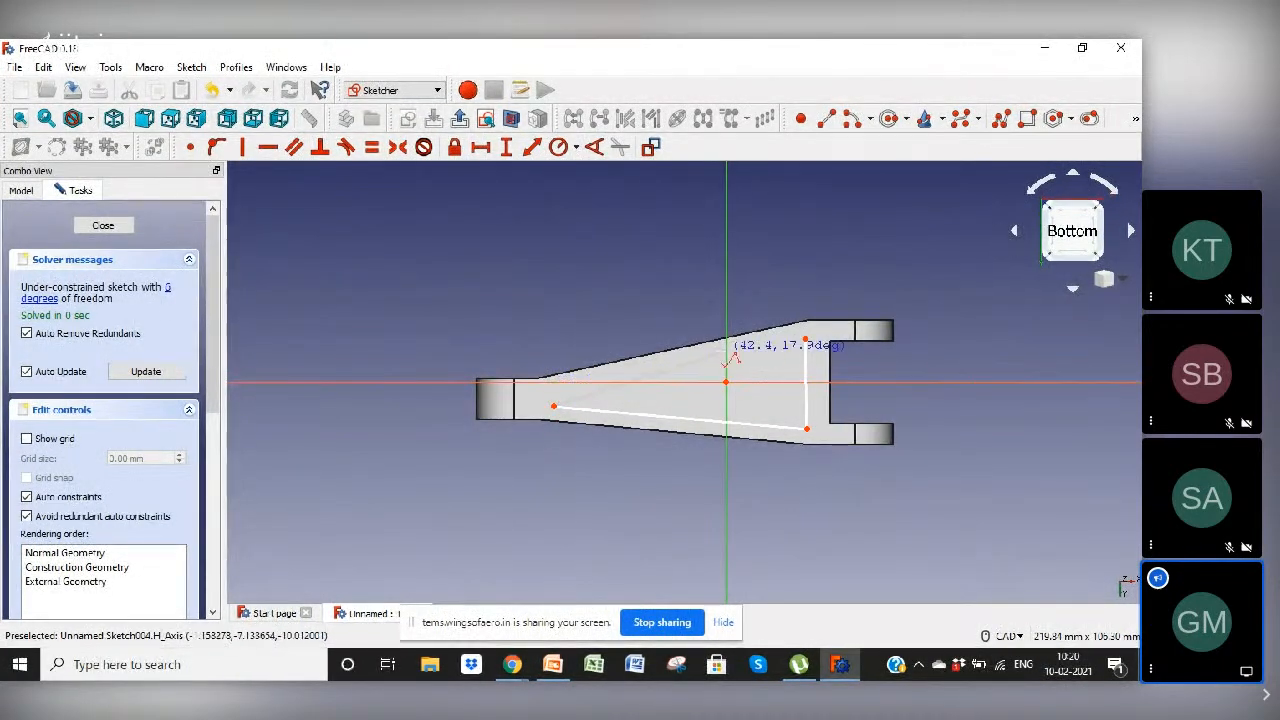
click(806, 342)
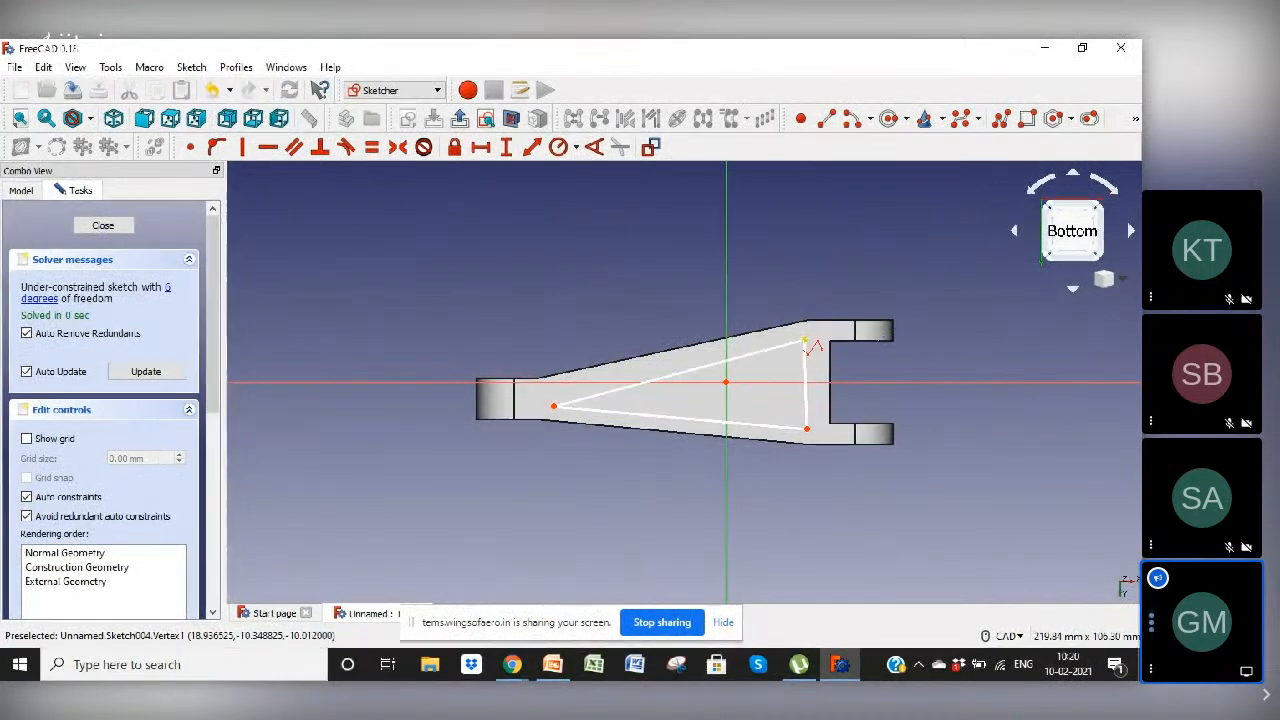
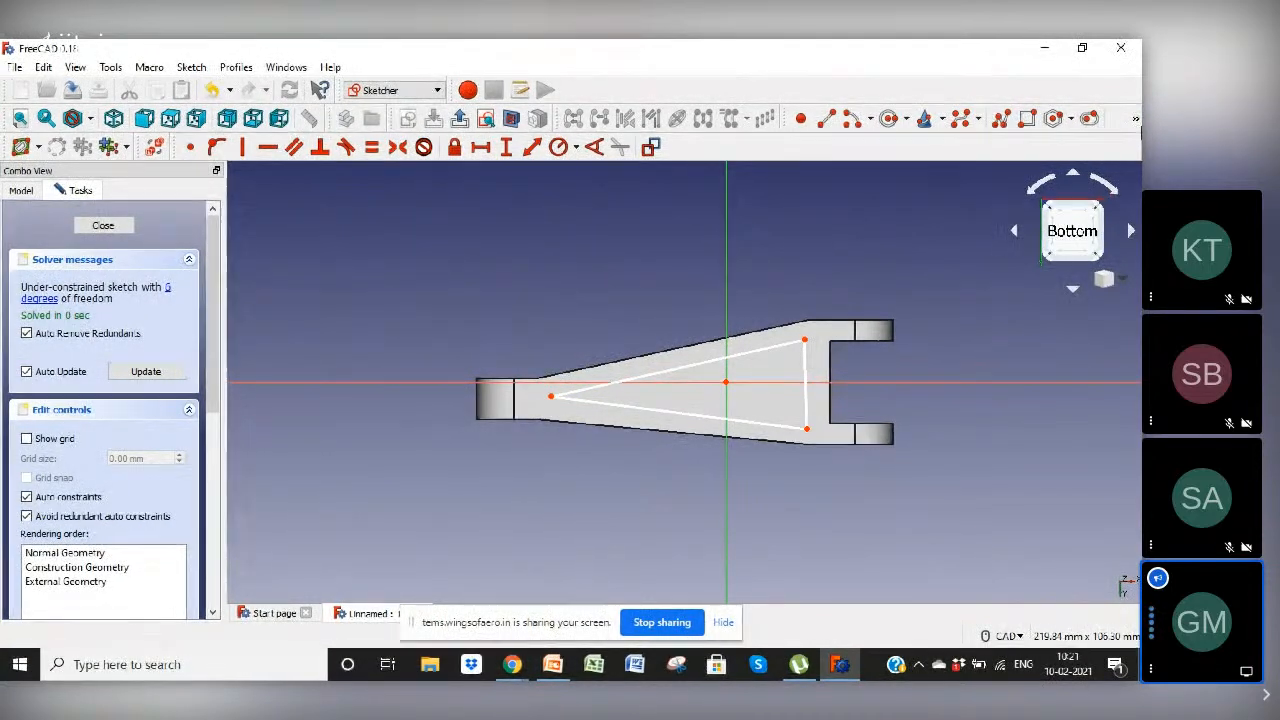
Step: Round all three corners of the sketched triangle with sketch fillets
click(1135, 119)
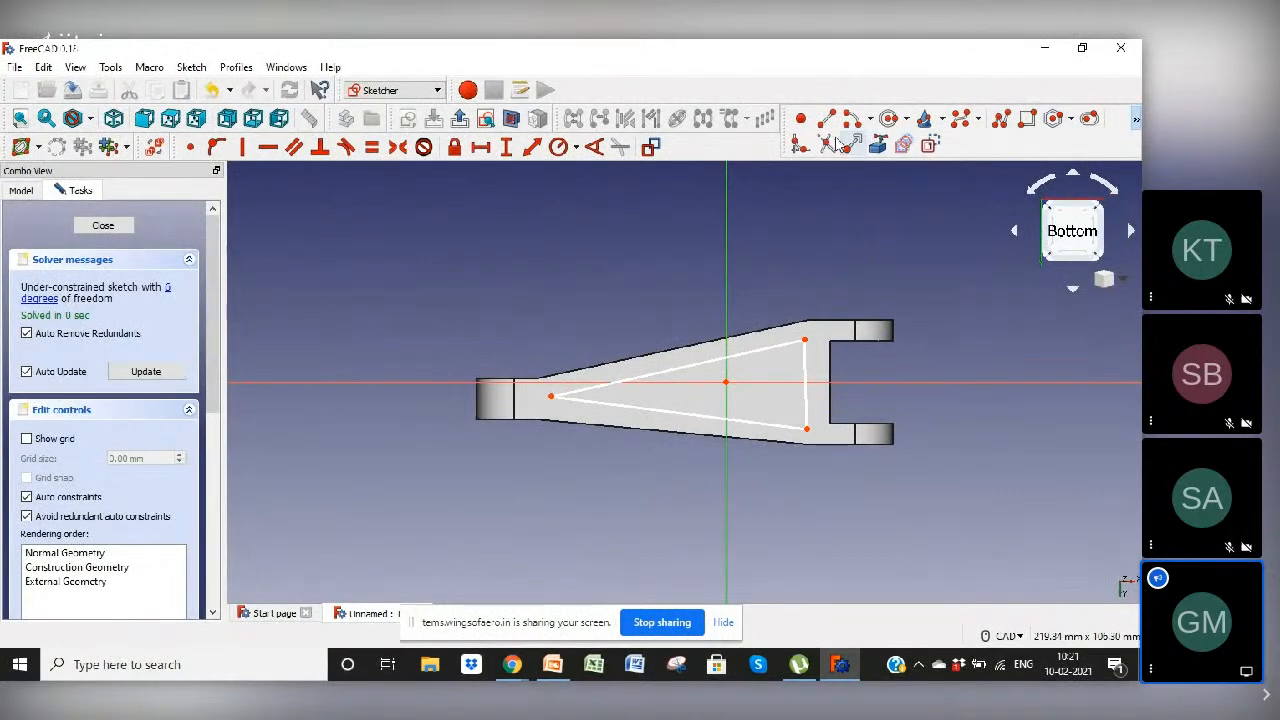
click(802, 145)
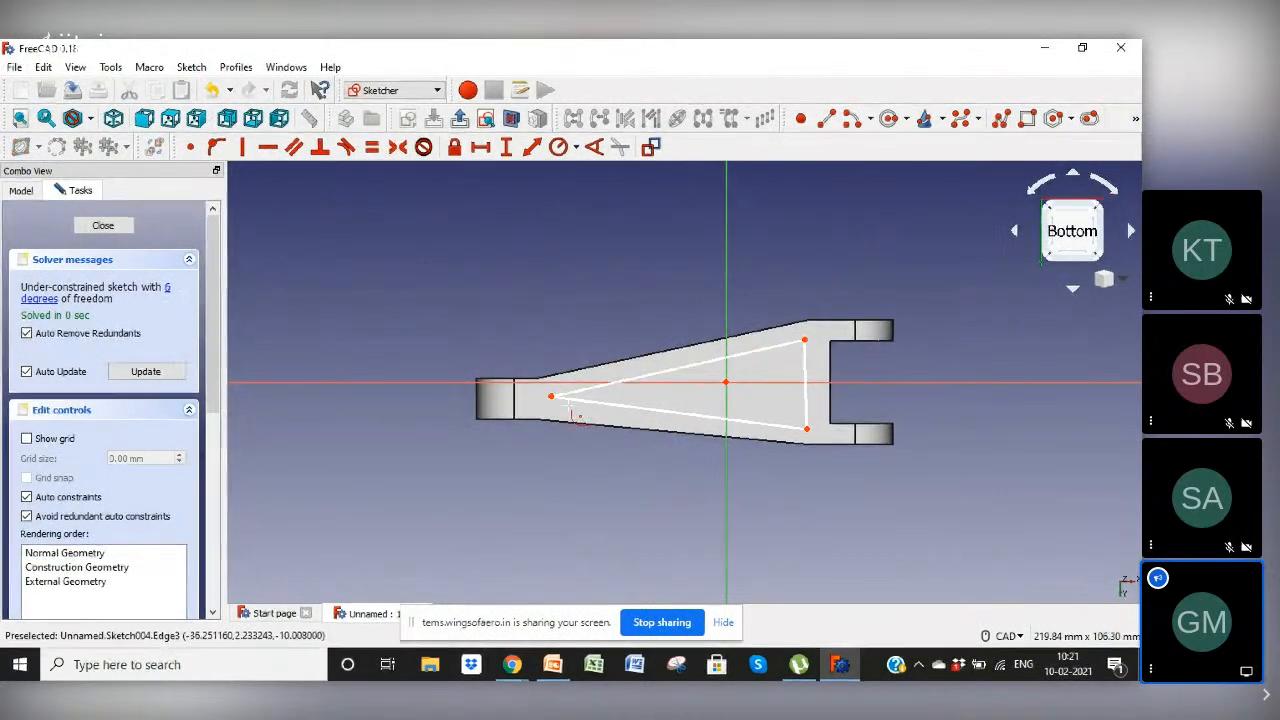
click(560, 397)
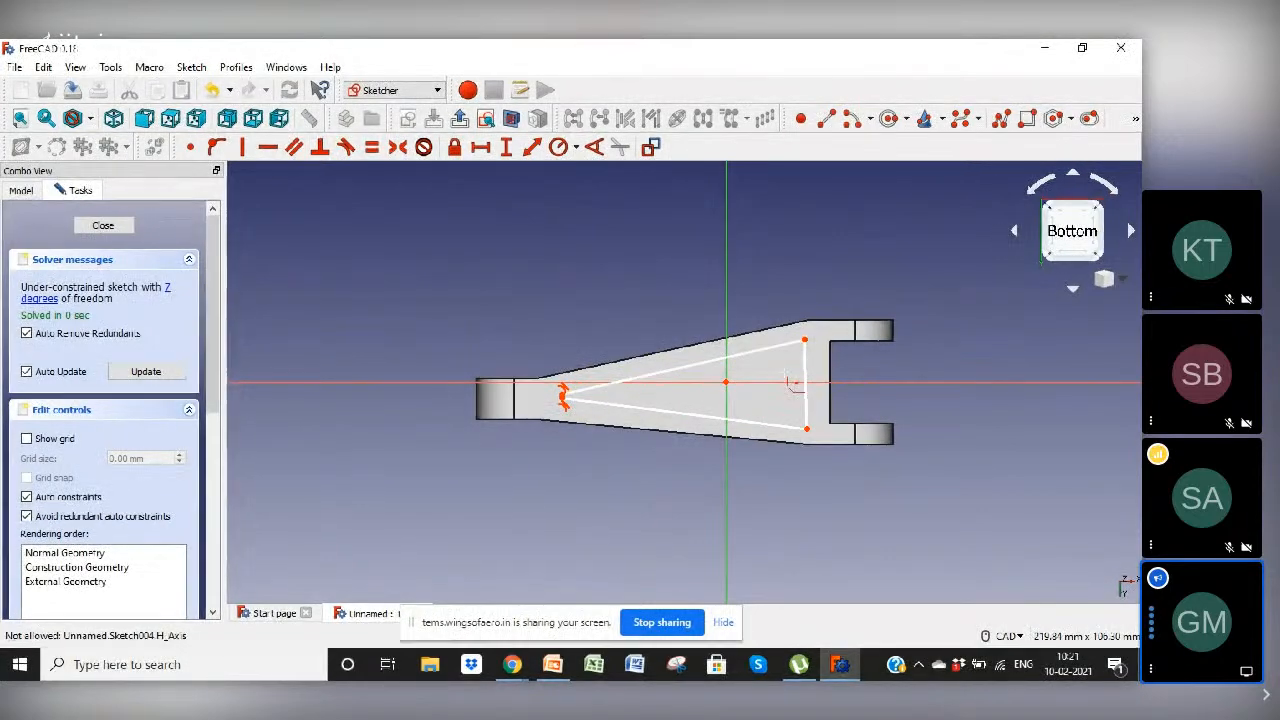
click(805, 353)
click(791, 343)
click(788, 427)
click(805, 414)
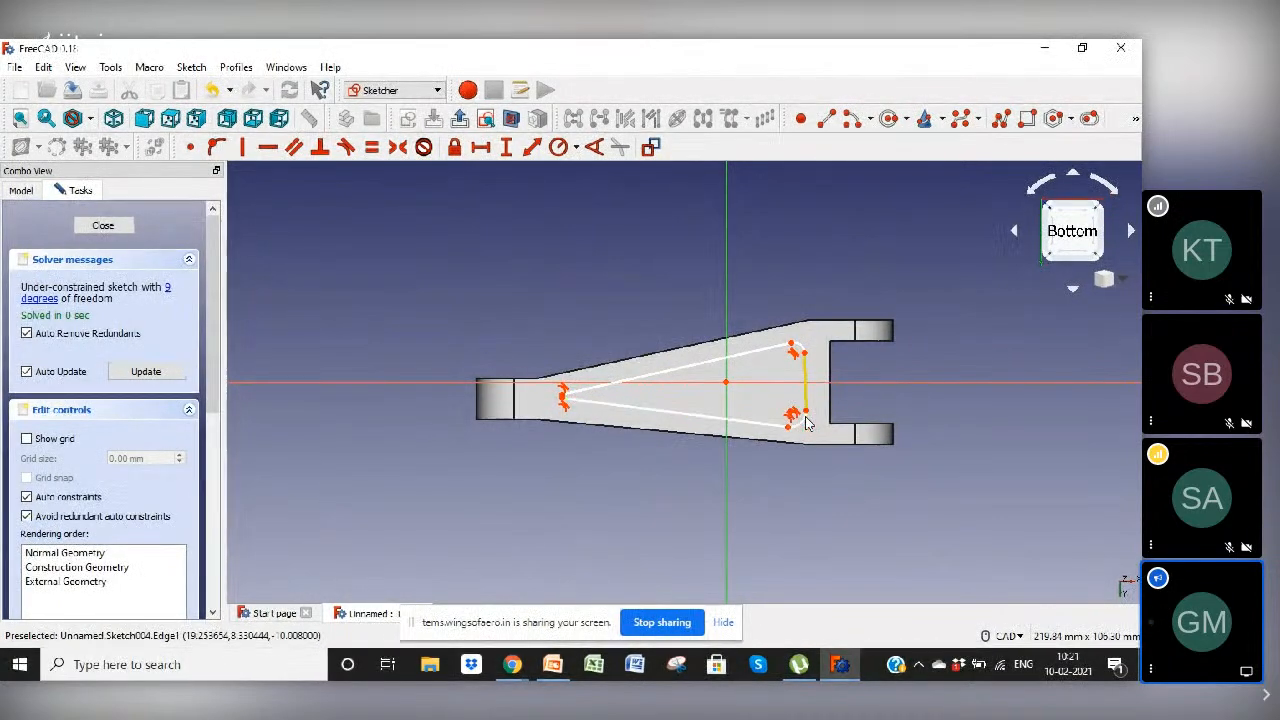
right_click(595, 492)
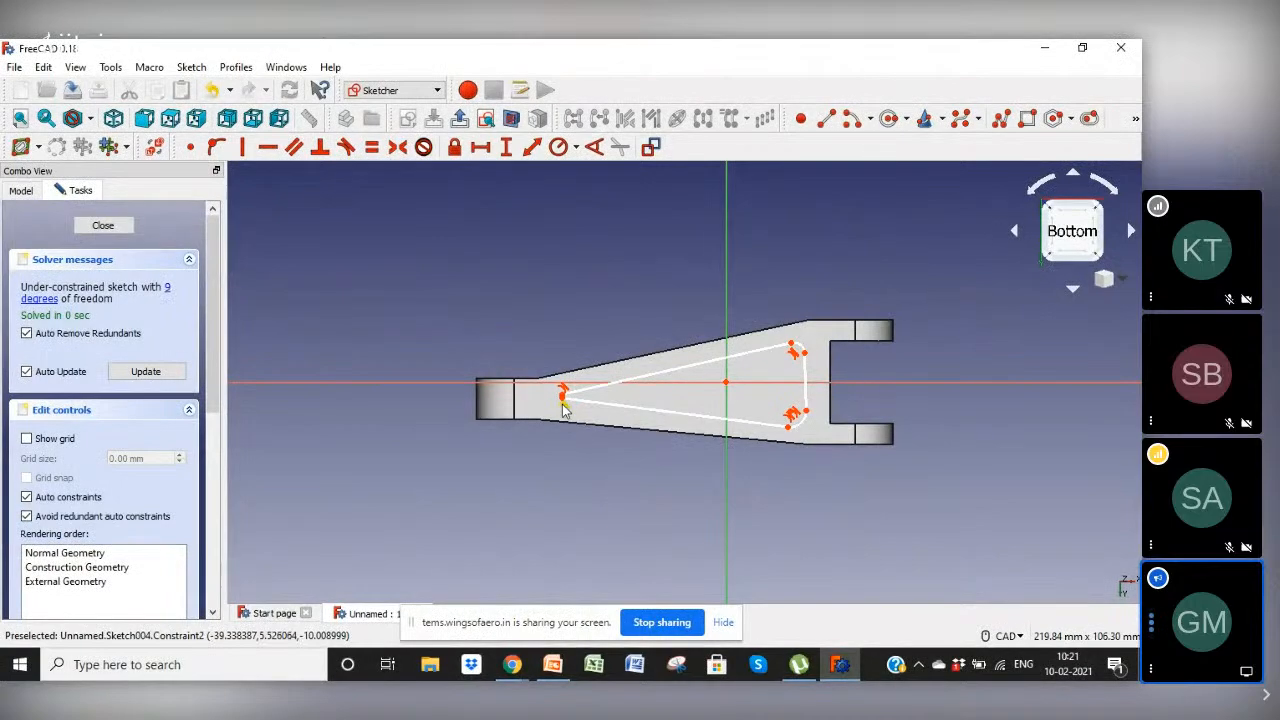
Step: Constrain the radius of the triangle's narrow-end arc to 1.5 mm and move its dimension label outside the part
scroll(562, 403, up, 5)
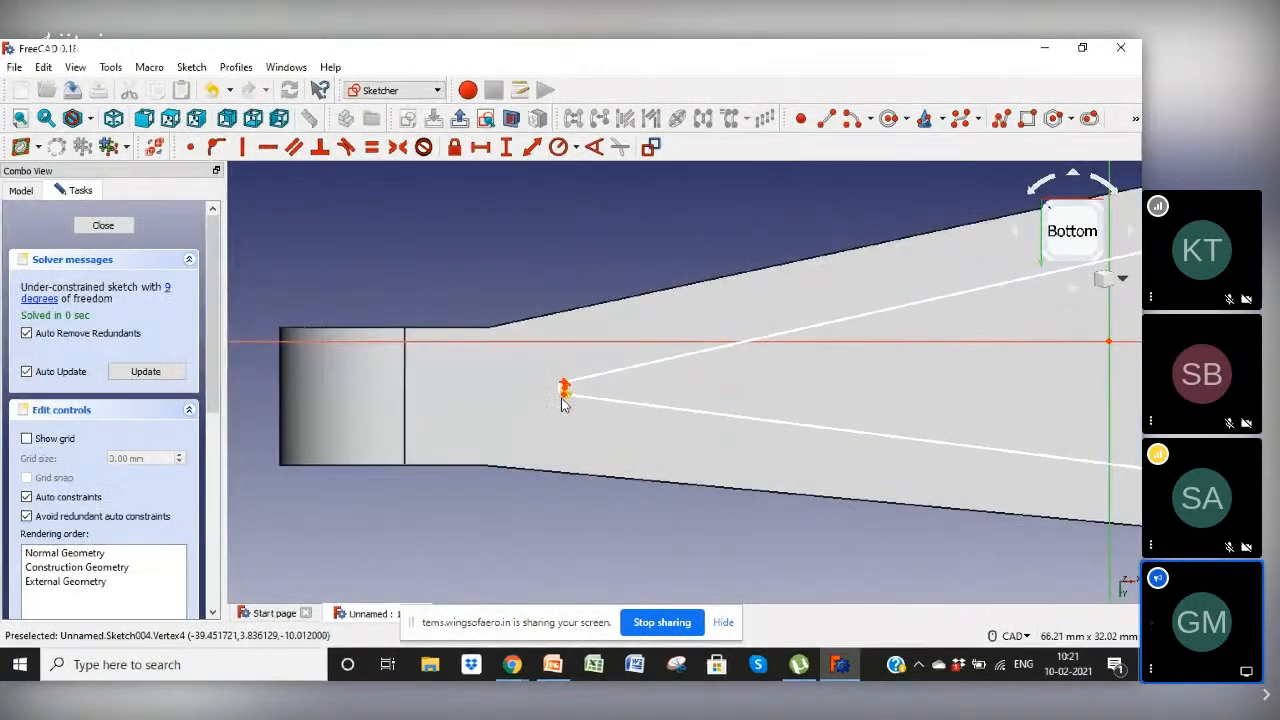
scroll(562, 403, up, 3)
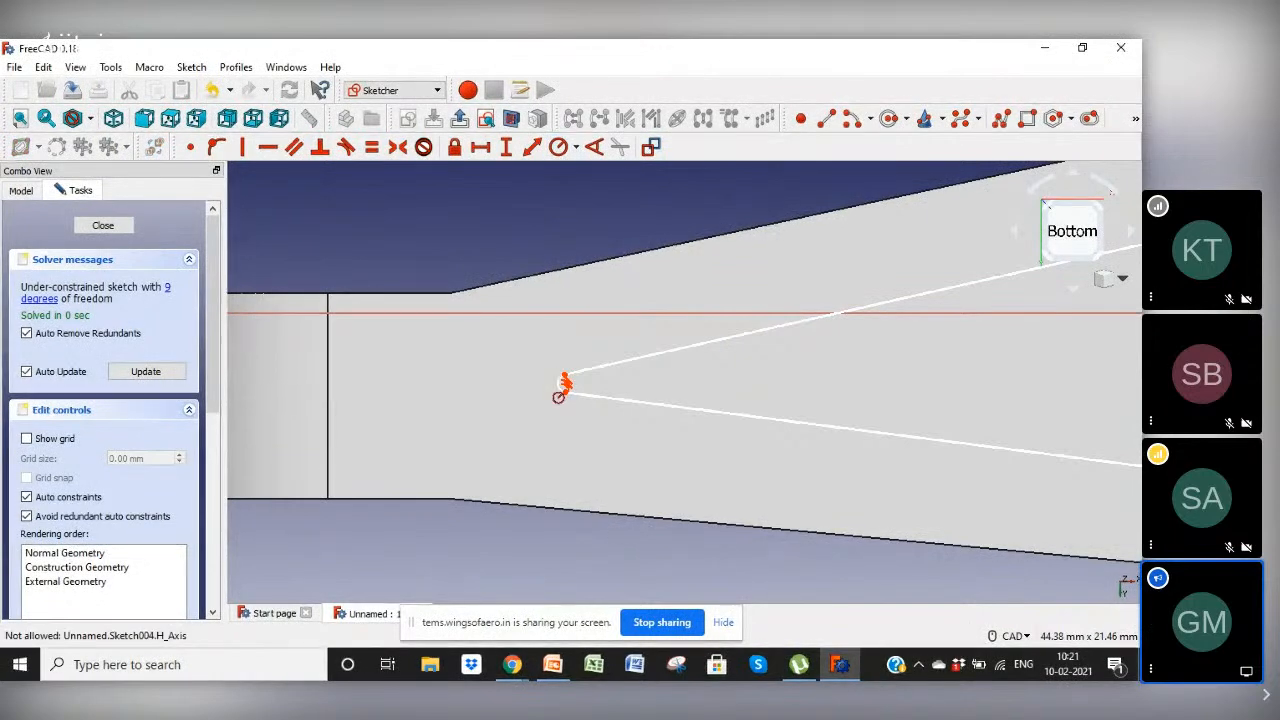
click(560, 388)
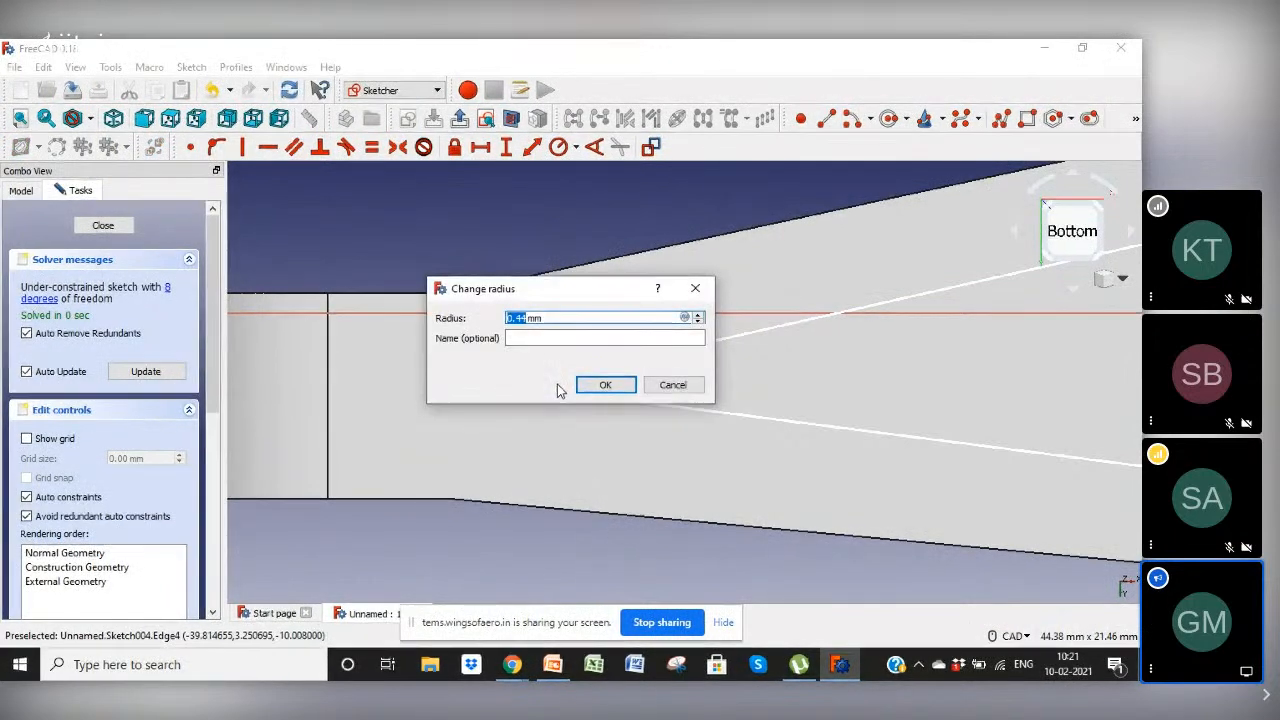
text(1)
key(Return)
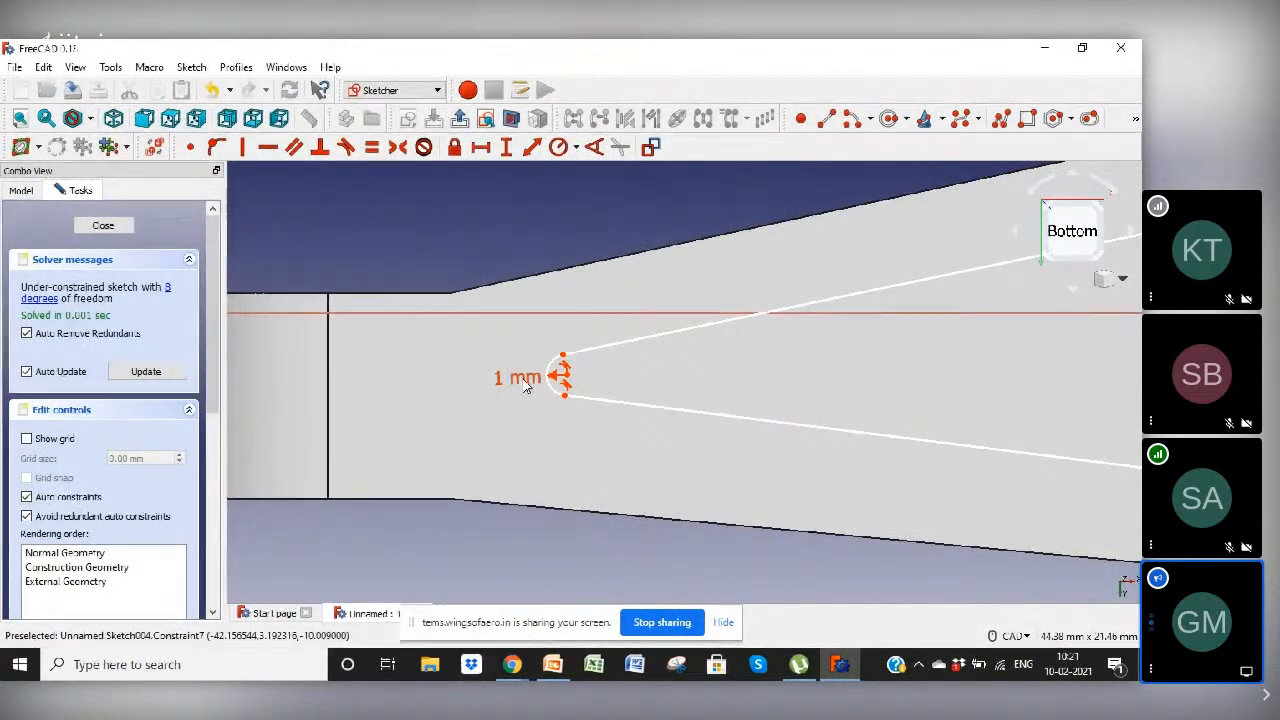
double_click(510, 380)
text(1.5)
key(Return)
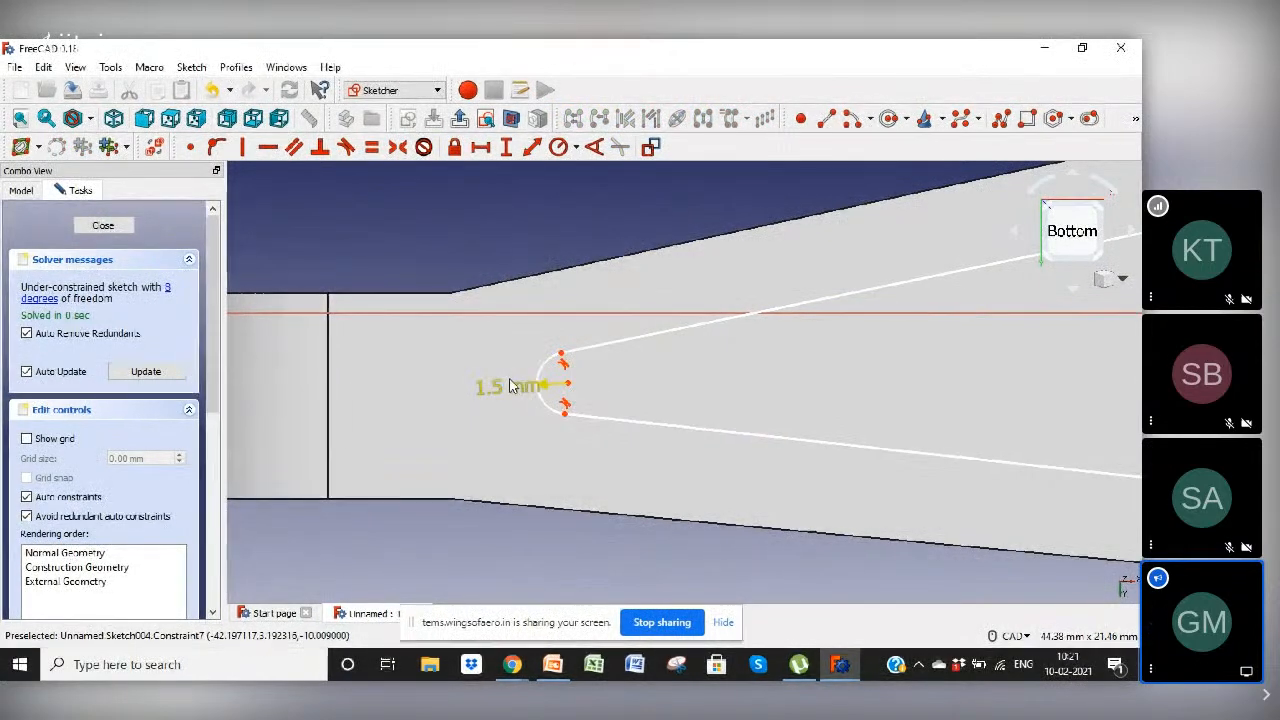
scroll(635, 311, down, 5)
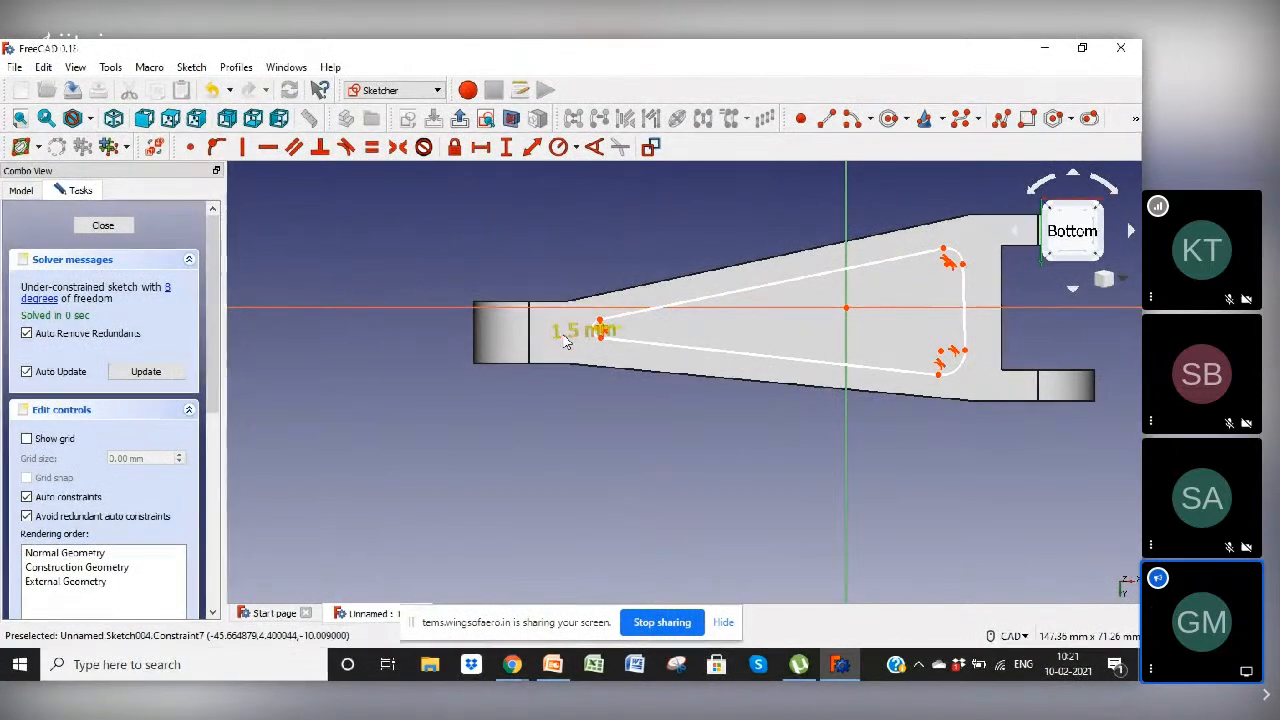
drag(568, 333, 392, 330)
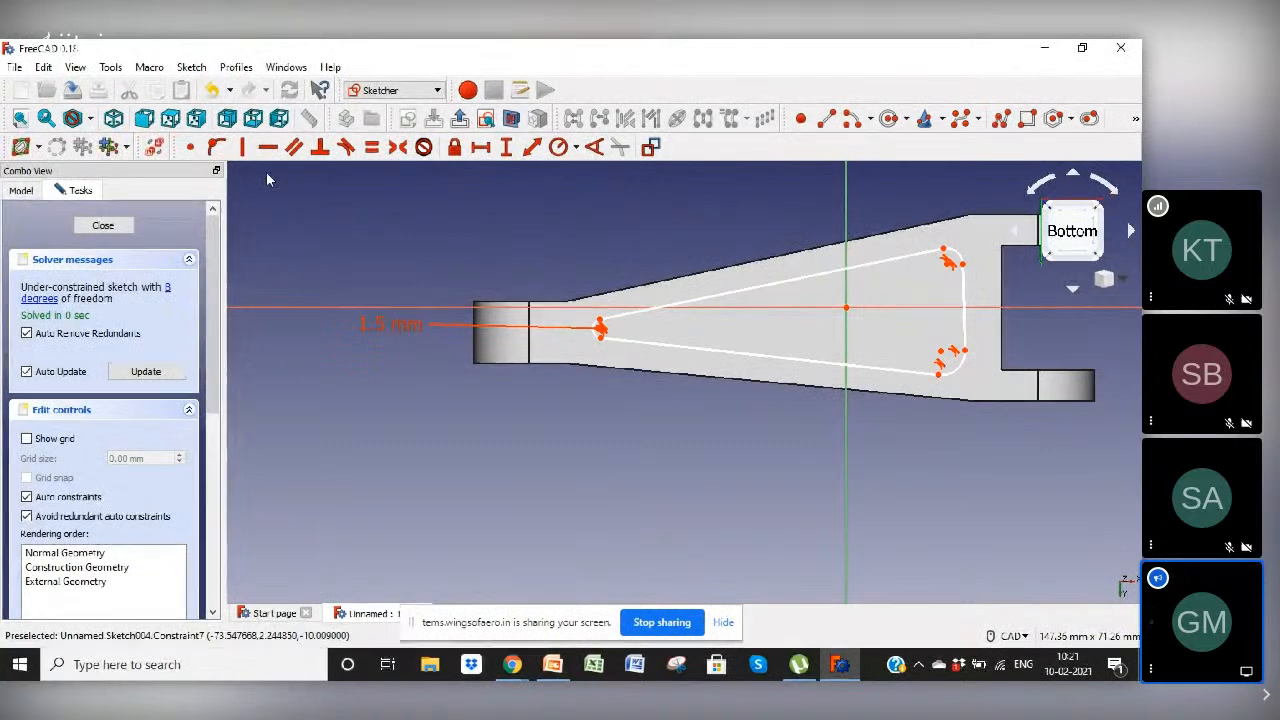
Step: Constrain the triangular profile's short side vertical and set its horizontal distance from the origin to 20 mm
click(245, 151)
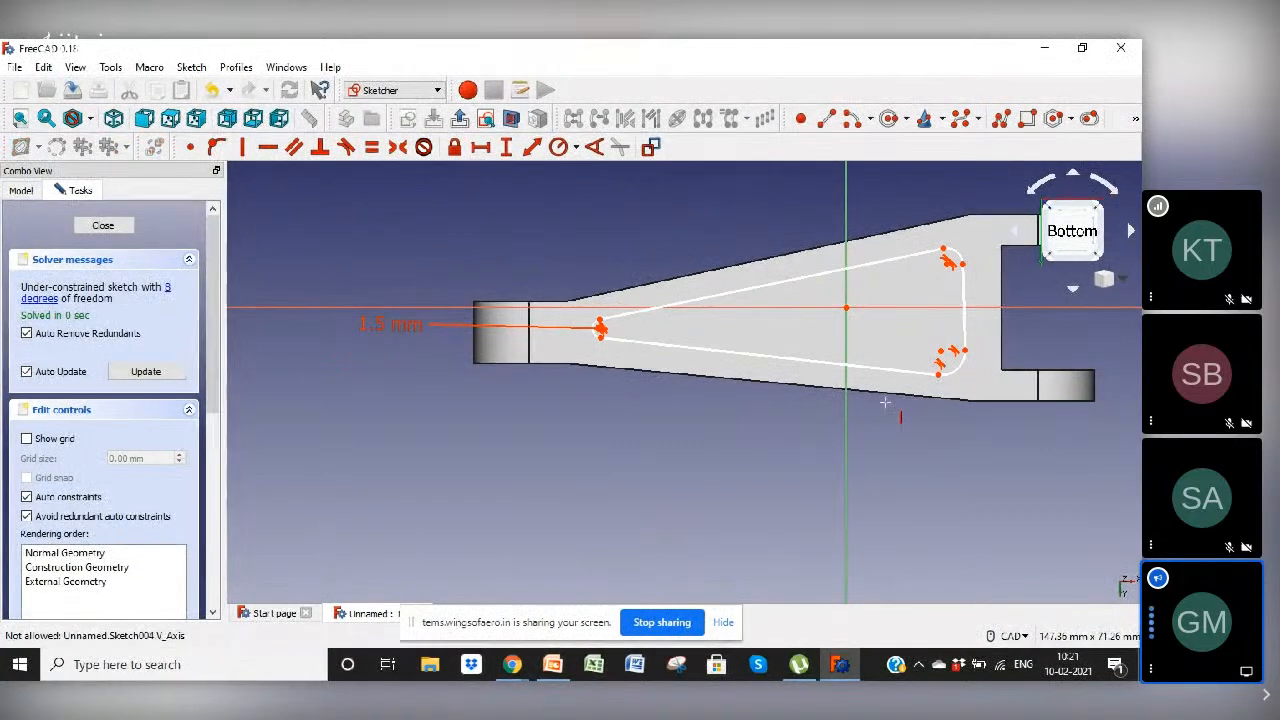
click(966, 311)
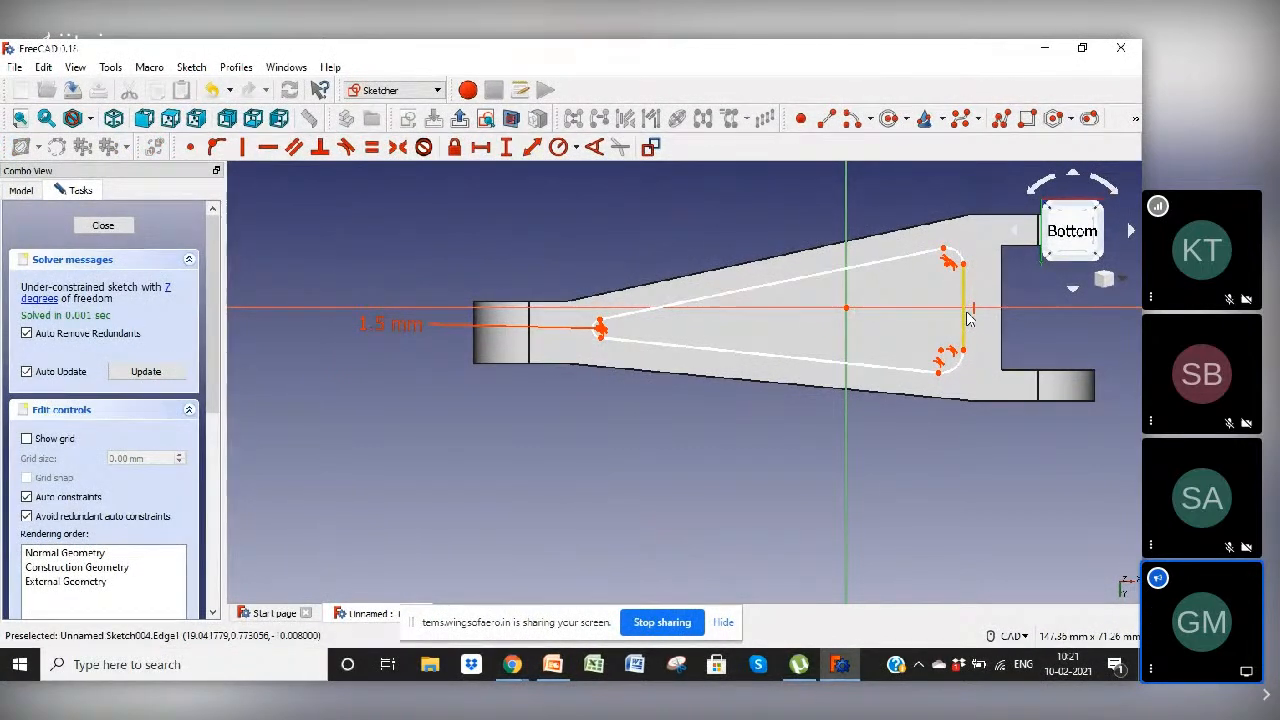
click(846, 310)
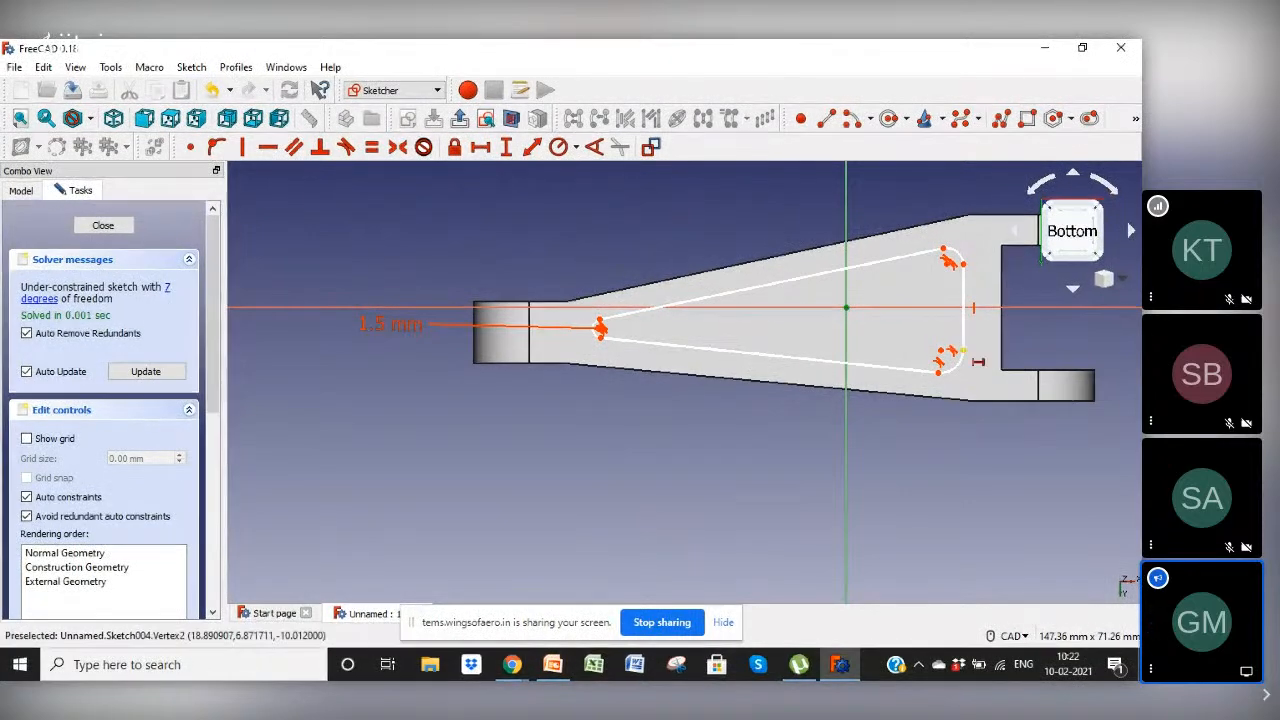
click(962, 350)
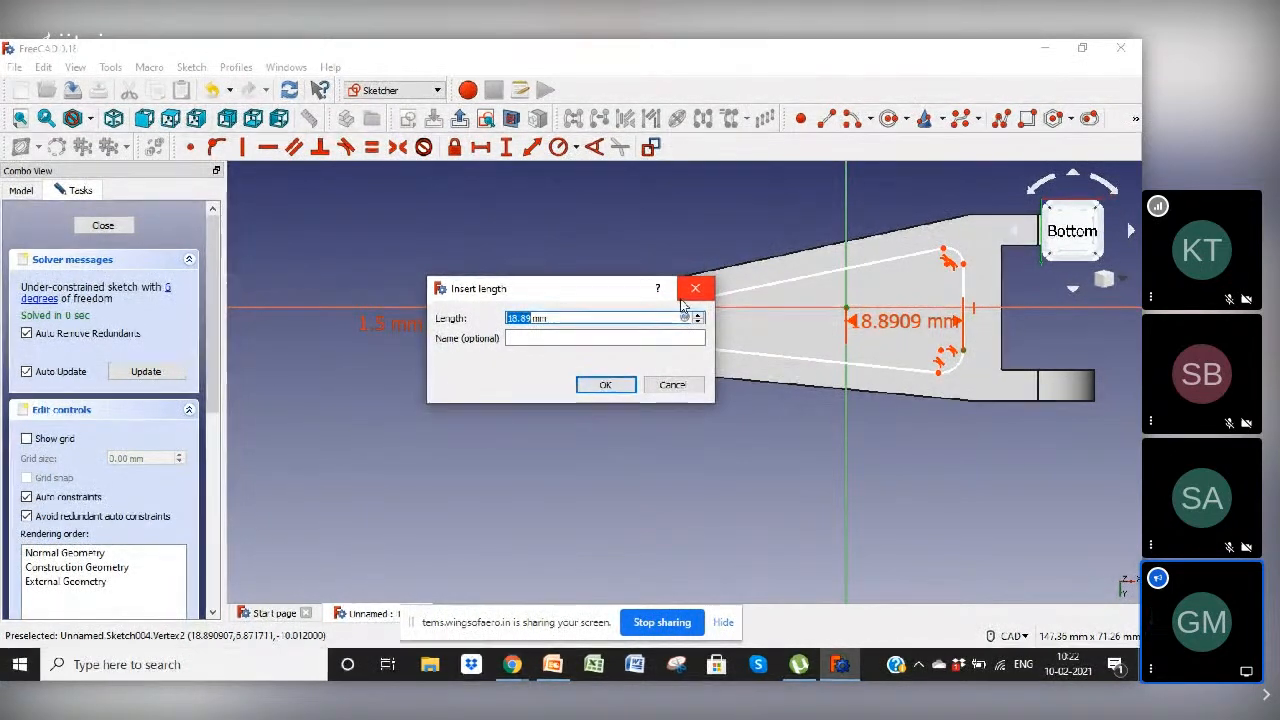
text(20)
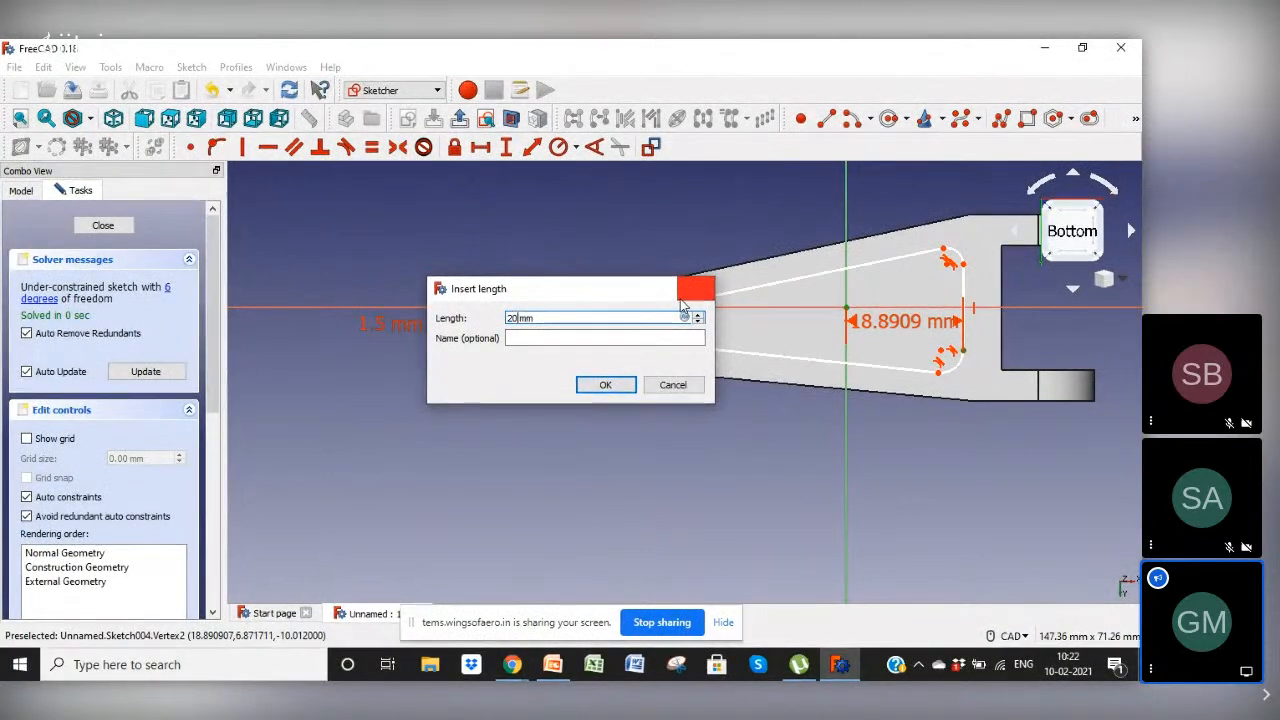
key(Return)
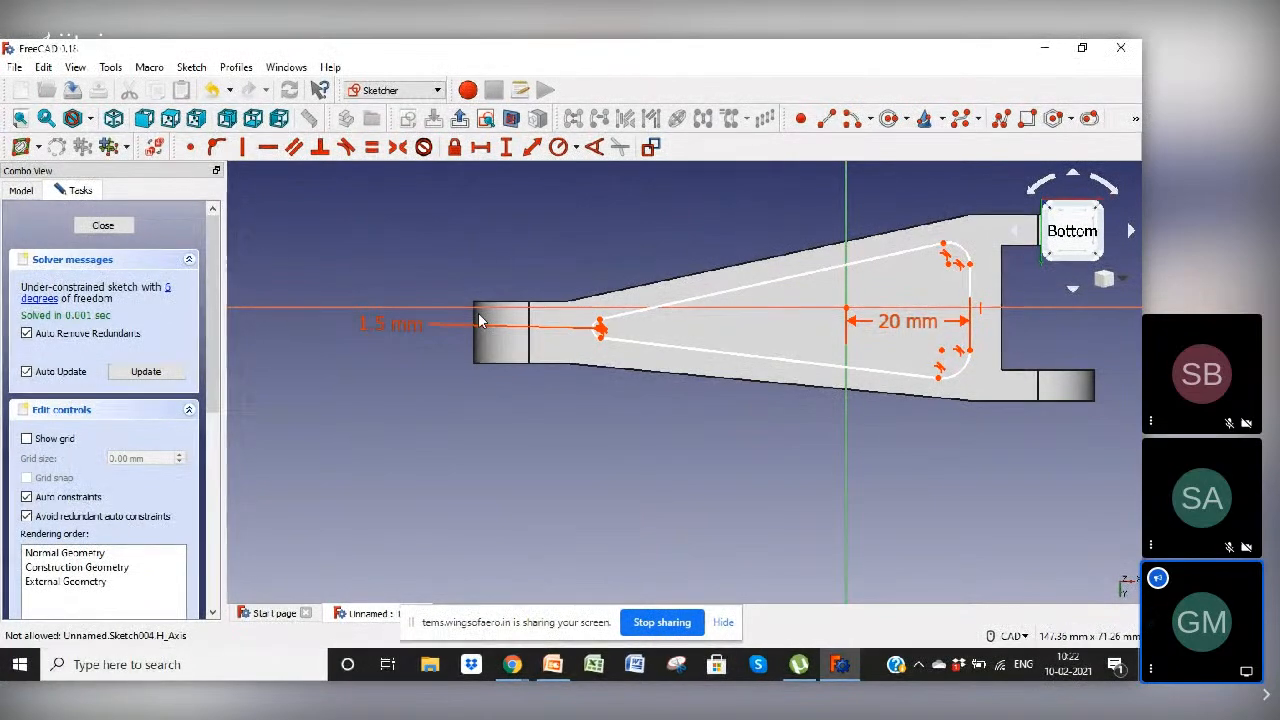
Step: Set the radius of the profile's narrow-end arc to 2 mm
click(379, 319)
text(2)
key(Return)
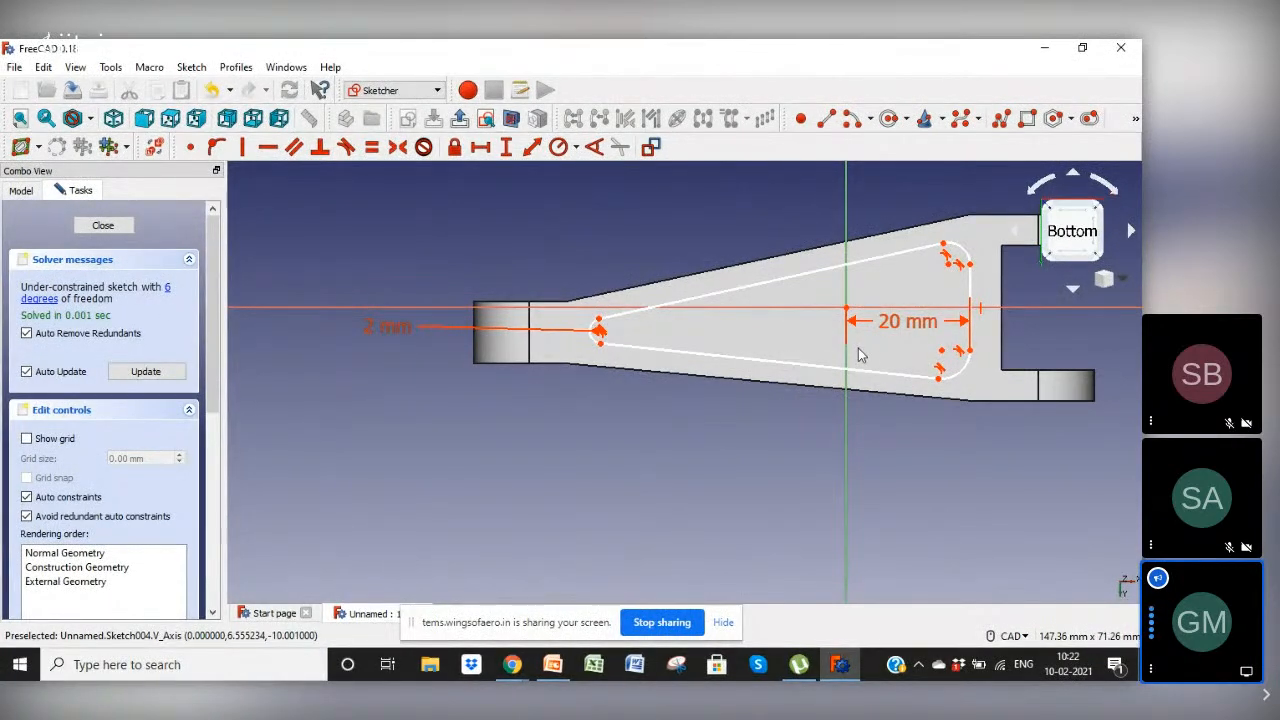
Step: Fix the narrow-end arc's centre horizontally and vertically from the origin at its current distances, placing both dimension labels clear of the profile
click(600, 332)
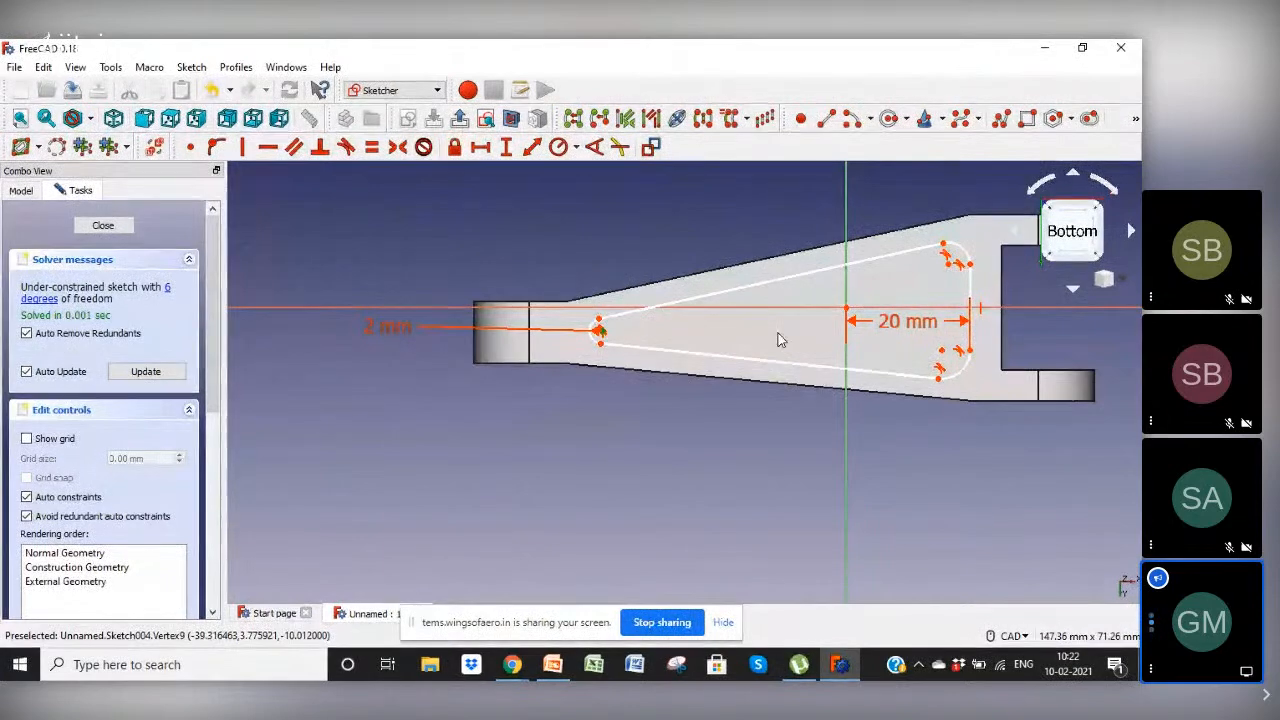
click(480, 147)
click(604, 386)
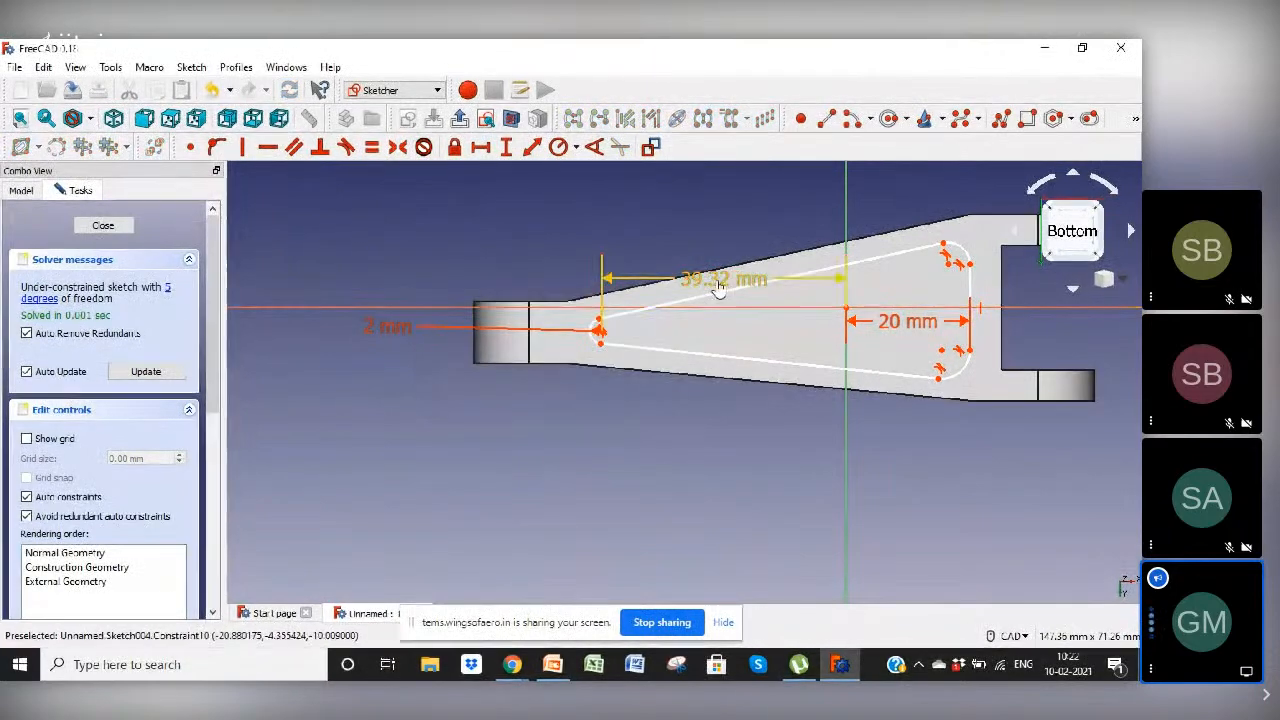
drag(718, 287, 716, 426)
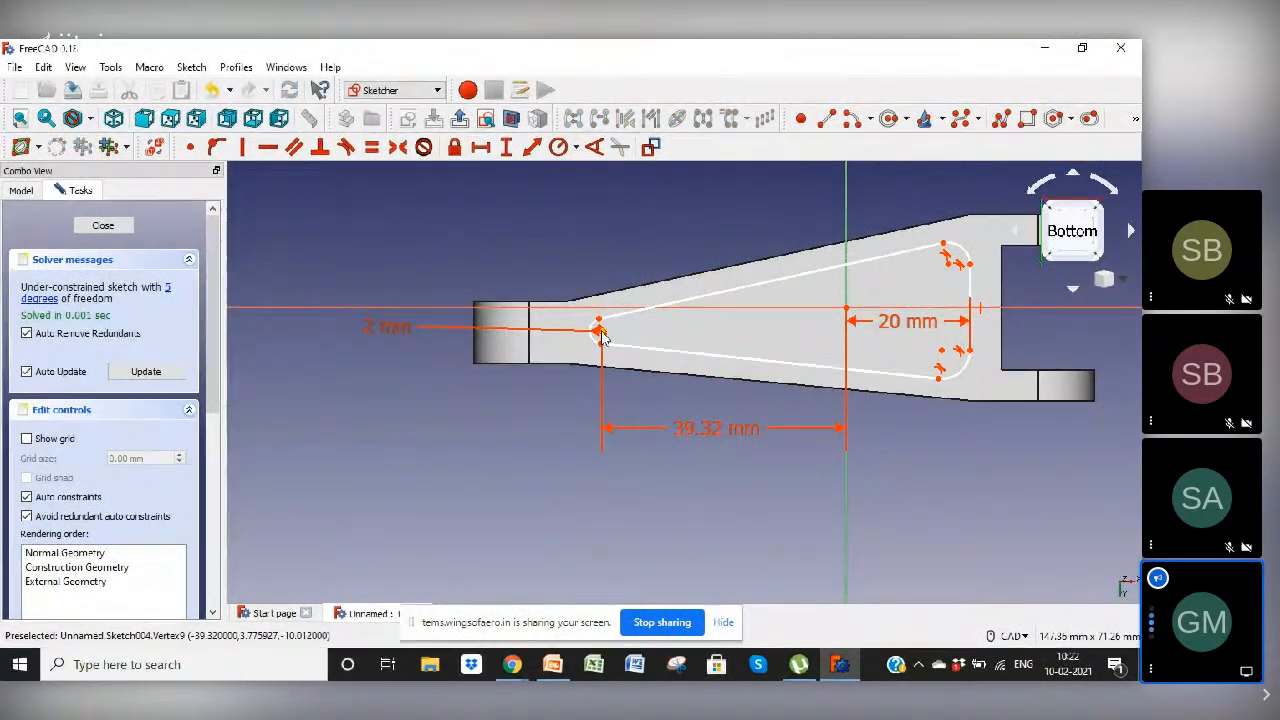
click(847, 309)
click(507, 148)
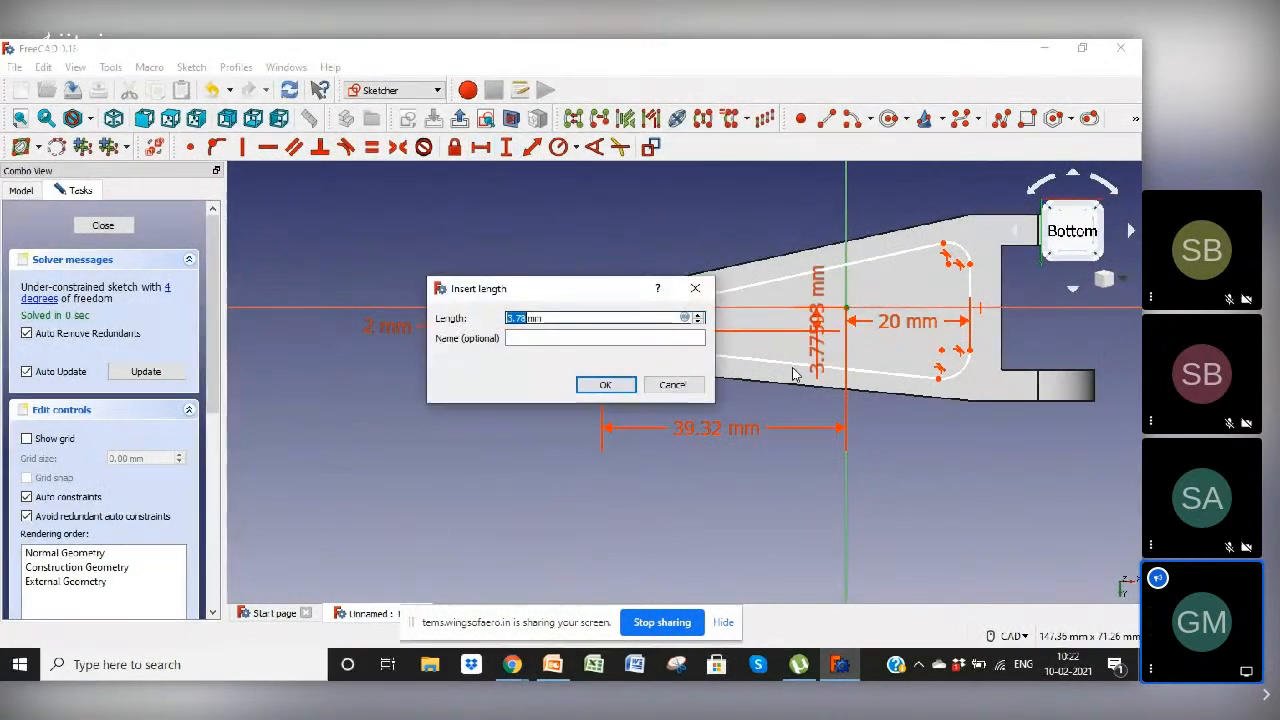
click(605, 385)
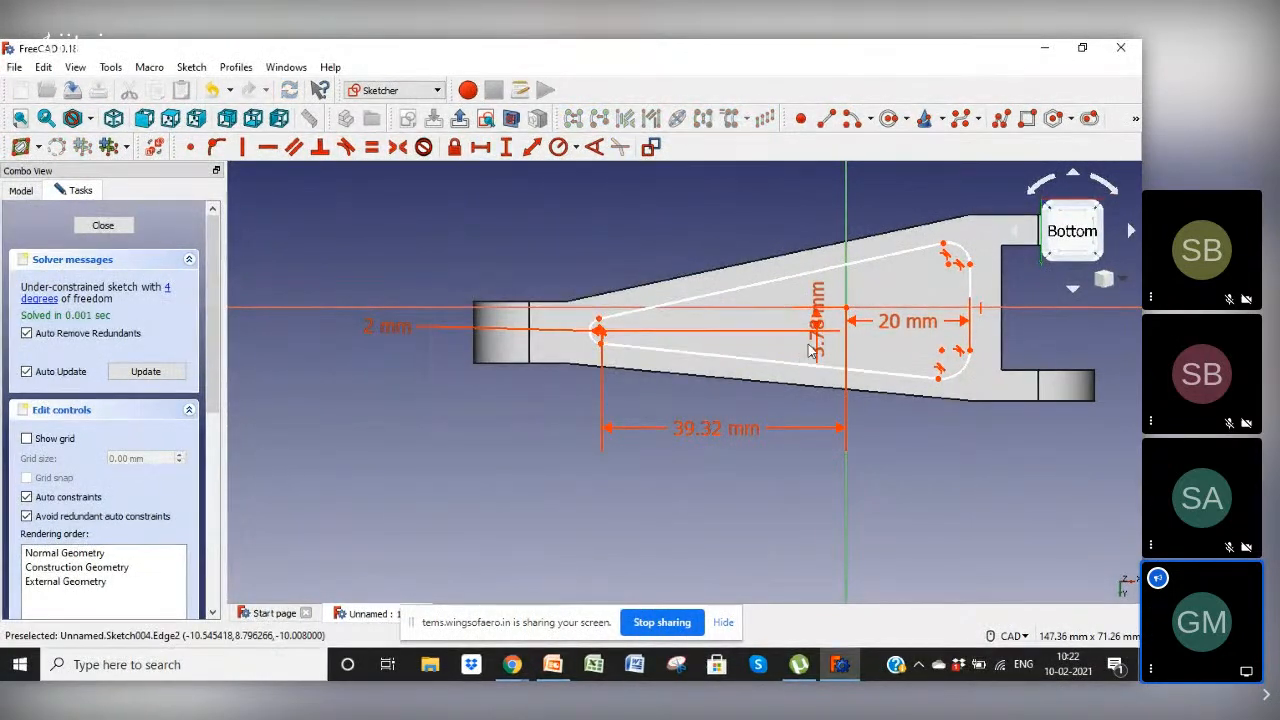
drag(817, 338, 557, 245)
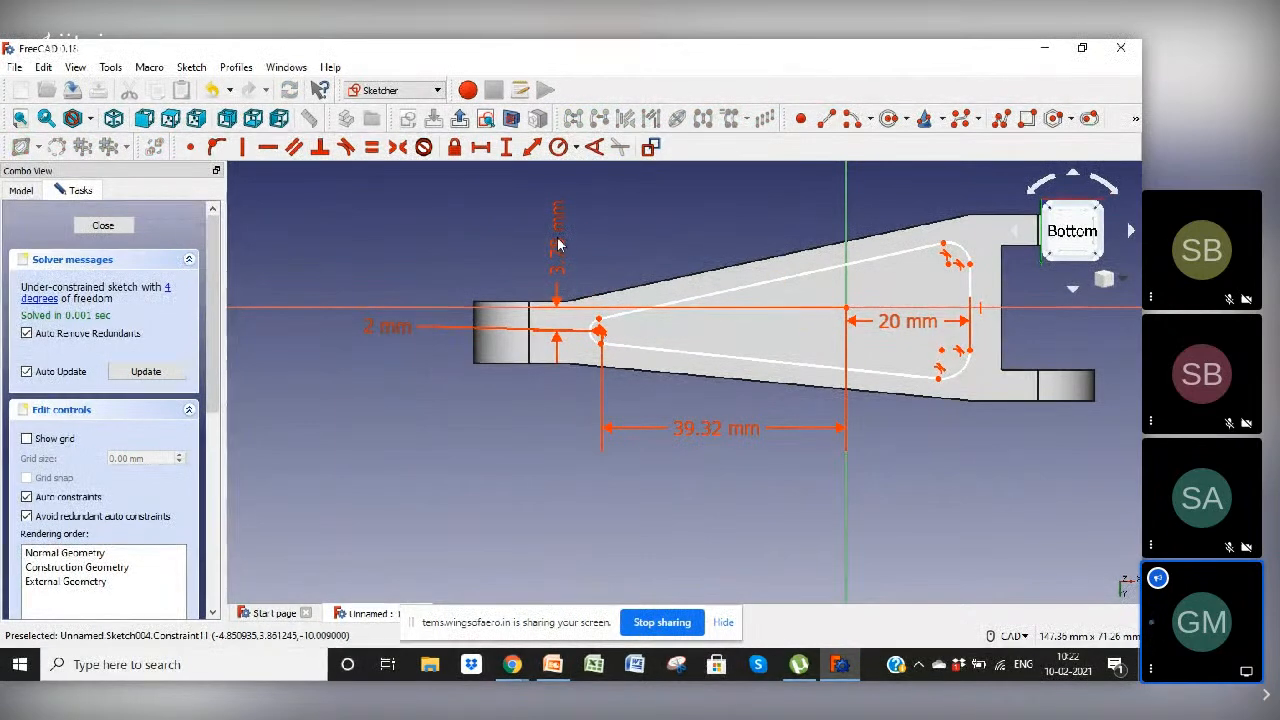
click(36, 299)
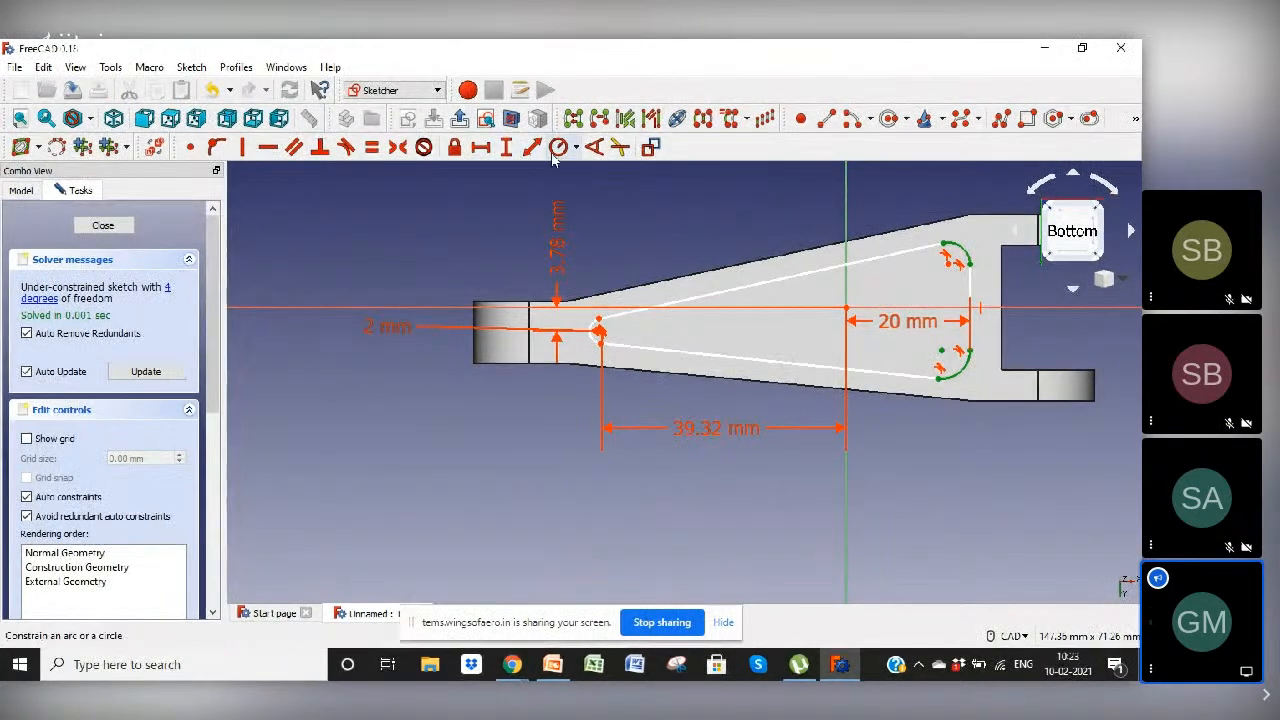
key(e)
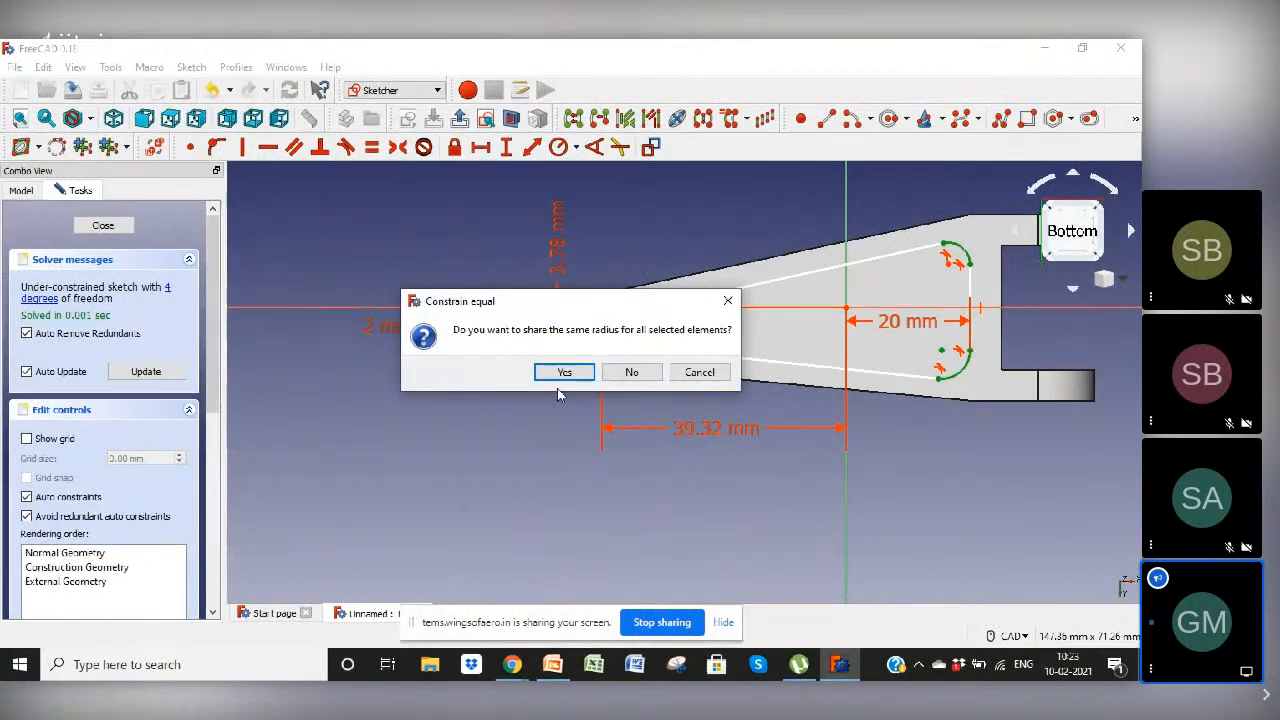
click(700, 373)
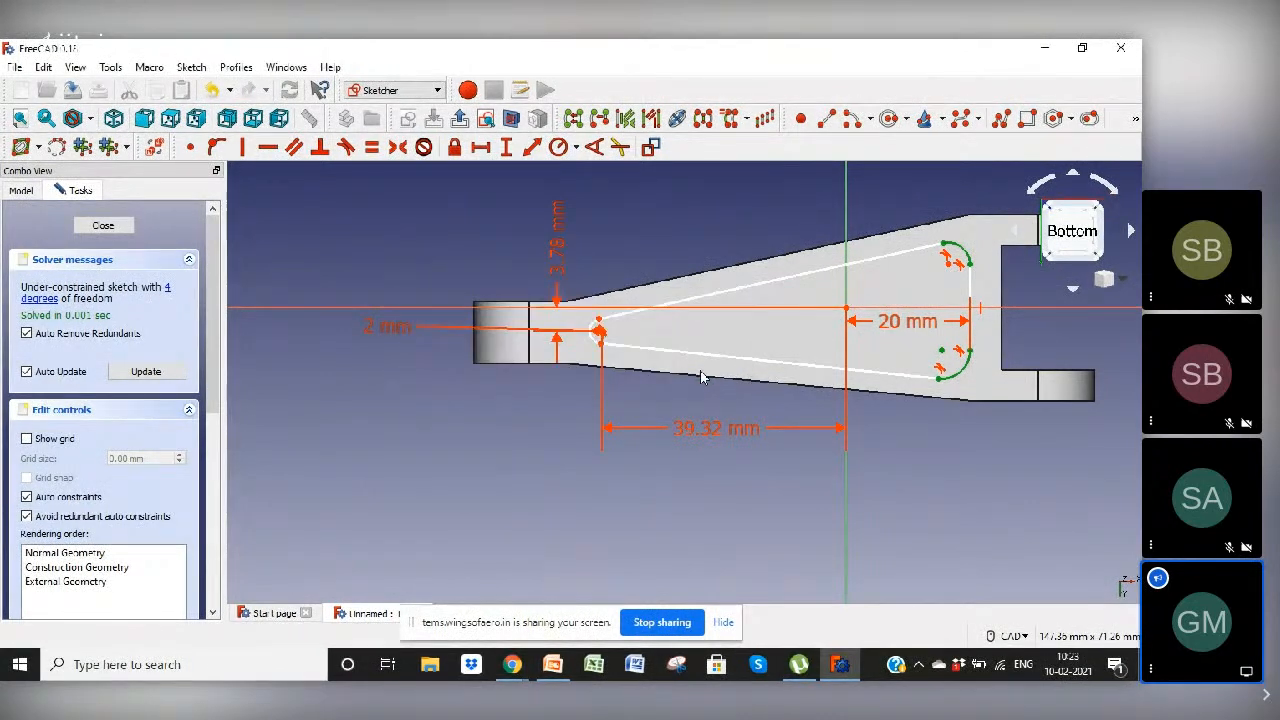
click(785, 168)
Step: Constrain the radii of the two fork-end arcs at their current values and move both dimension labels away from the profile
click(559, 147)
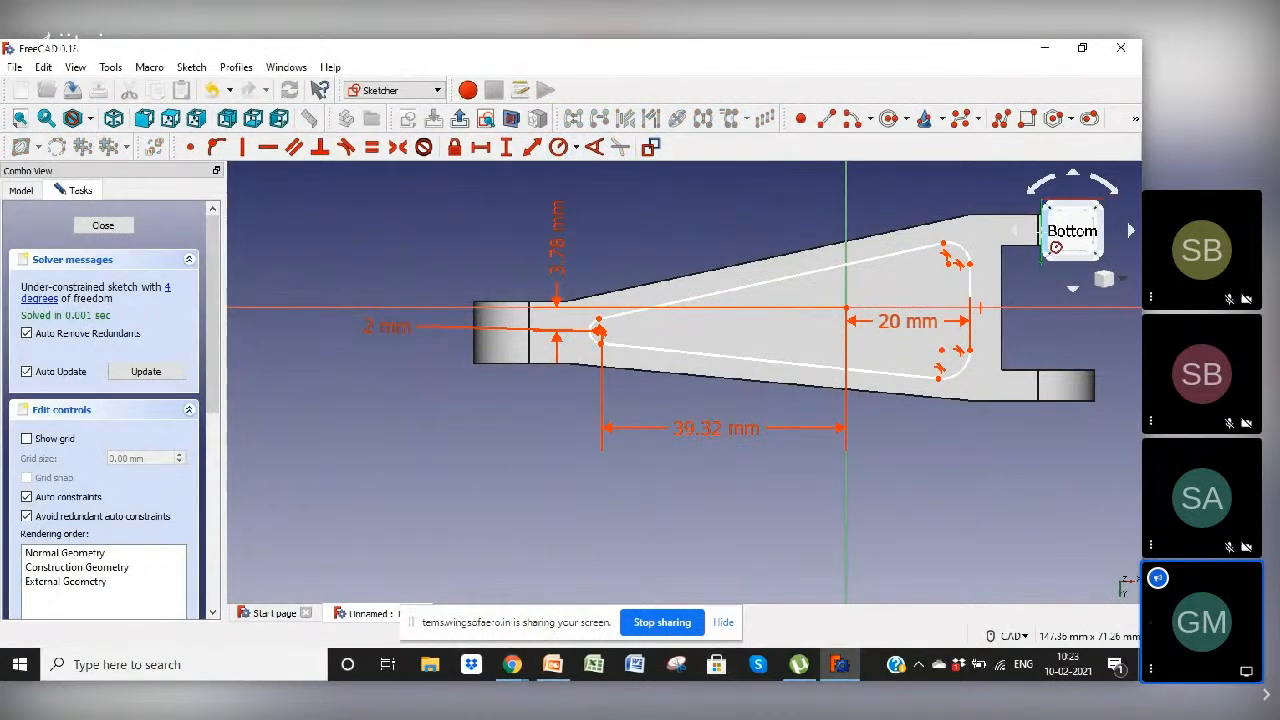
click(955, 254)
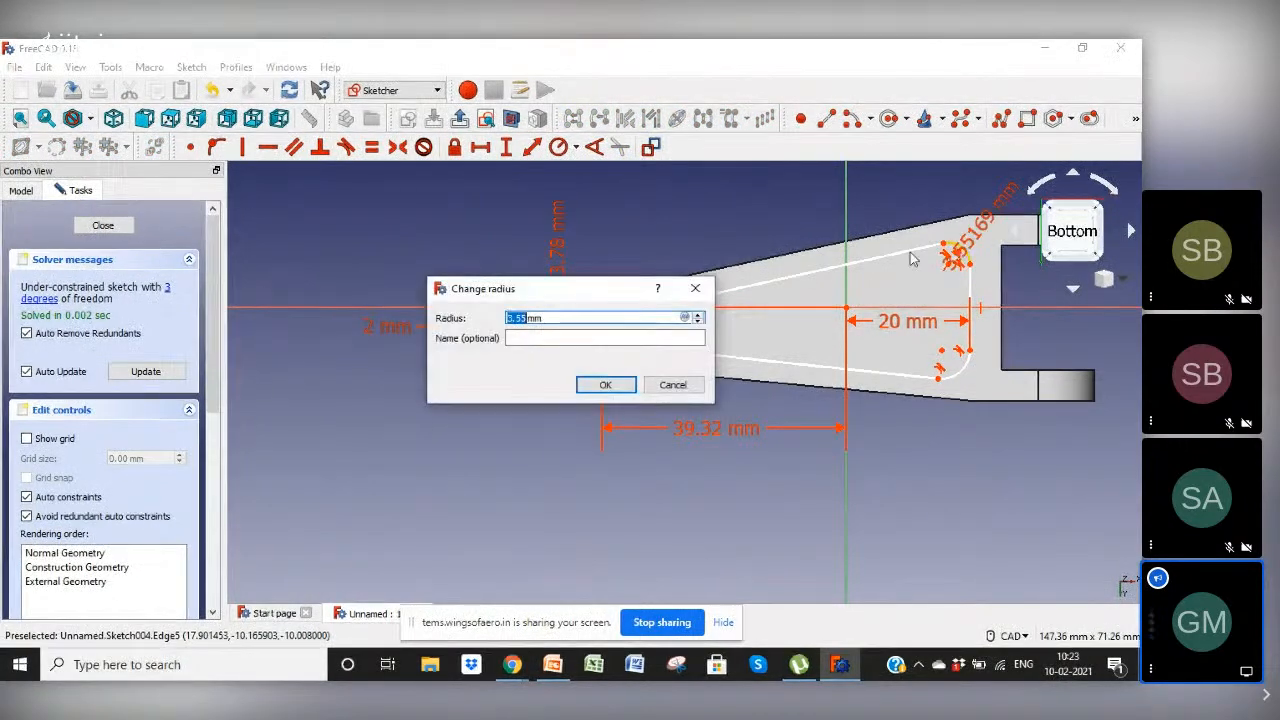
click(605, 385)
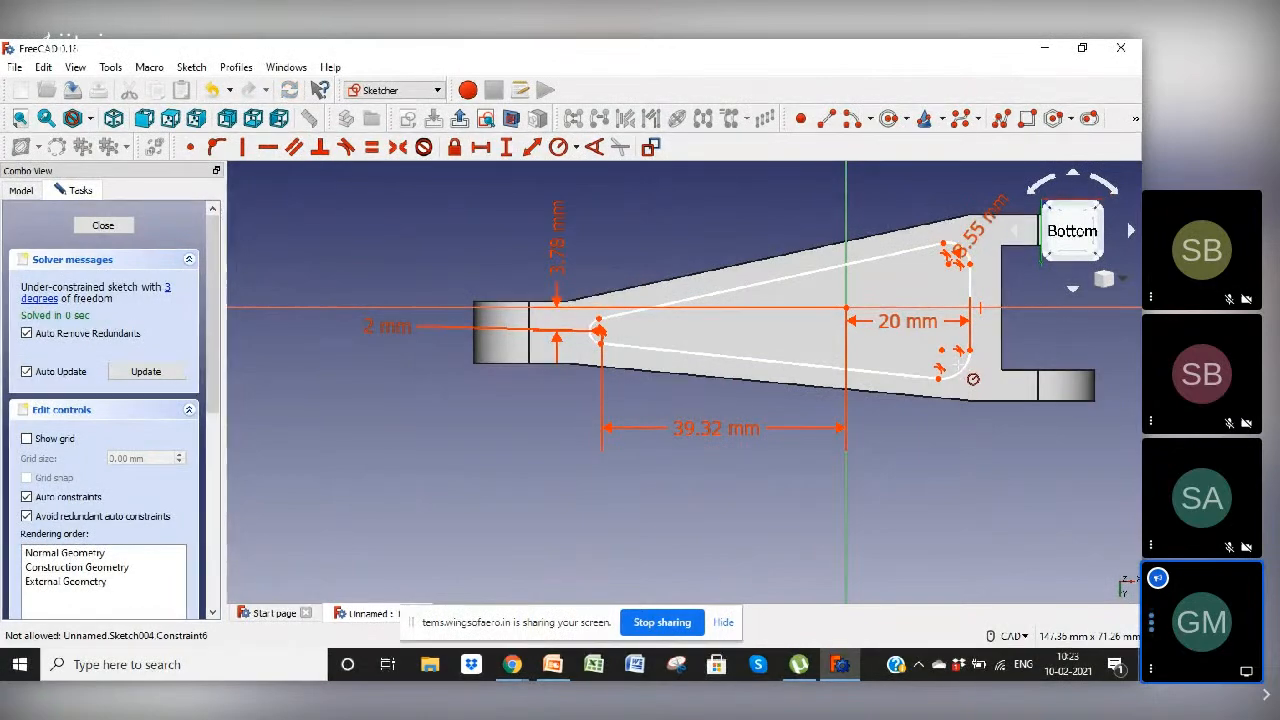
click(965, 381)
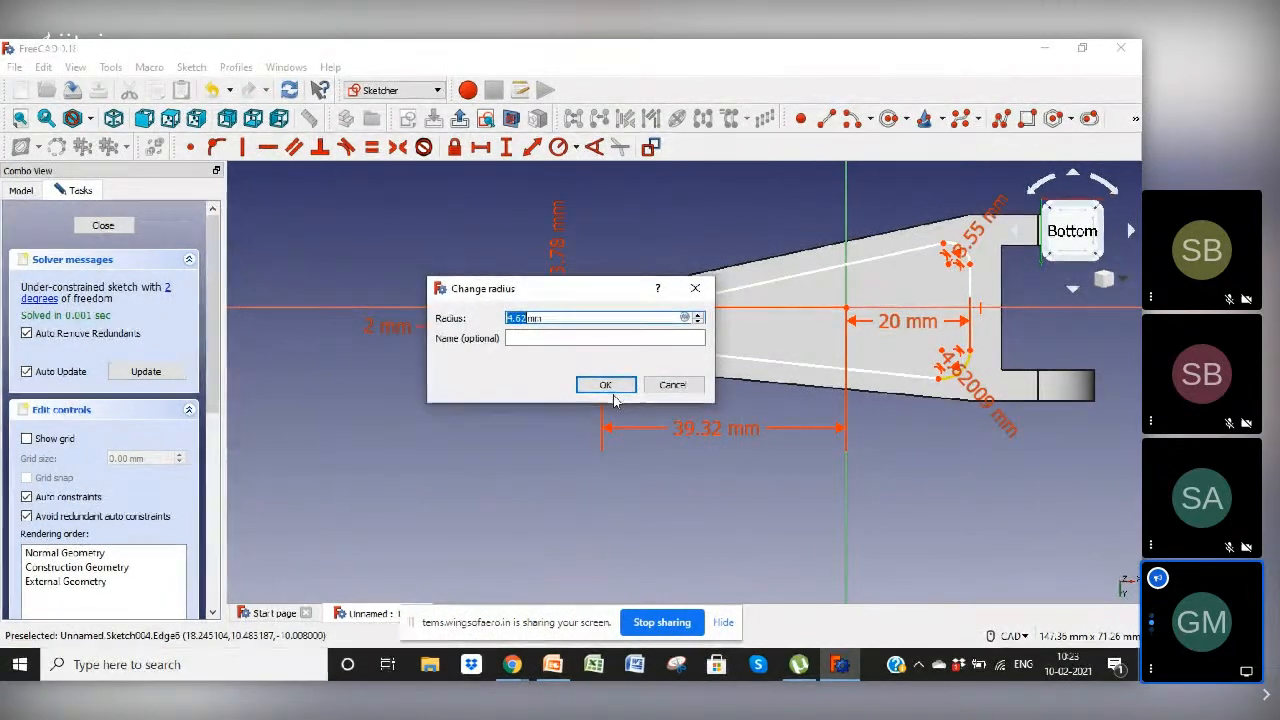
click(610, 388)
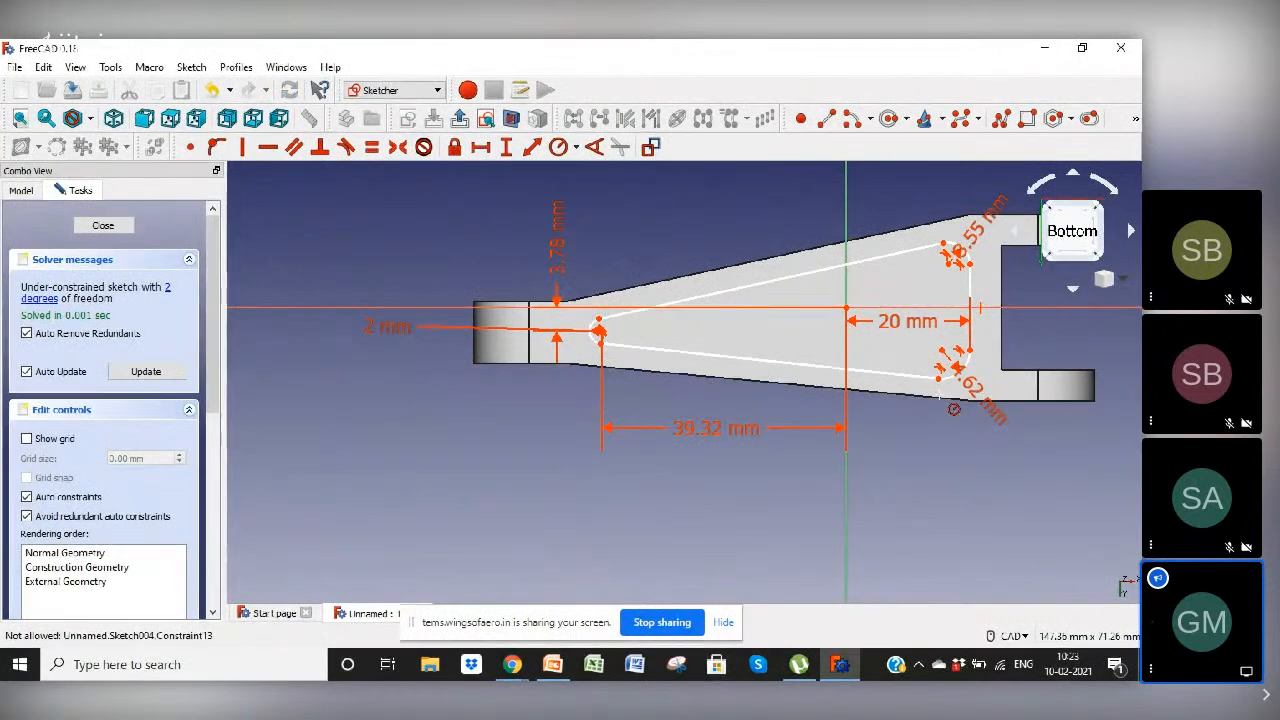
drag(985, 398, 1015, 432)
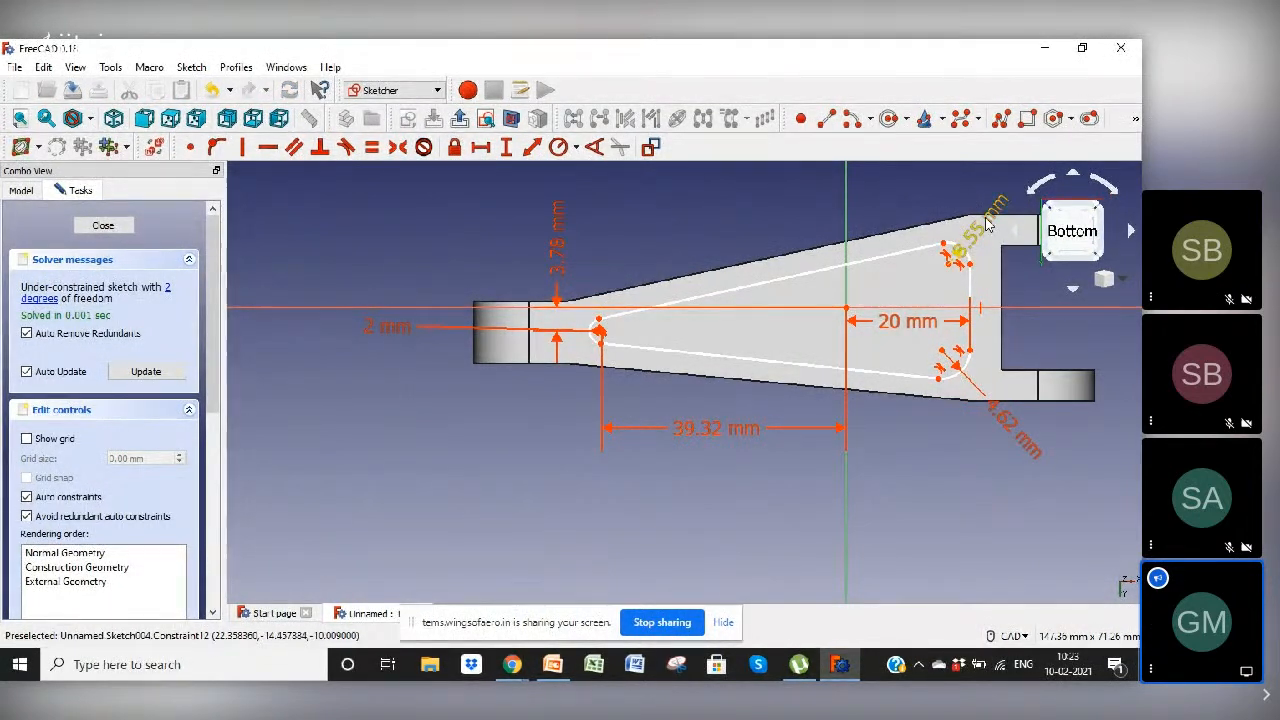
drag(982, 228, 990, 190)
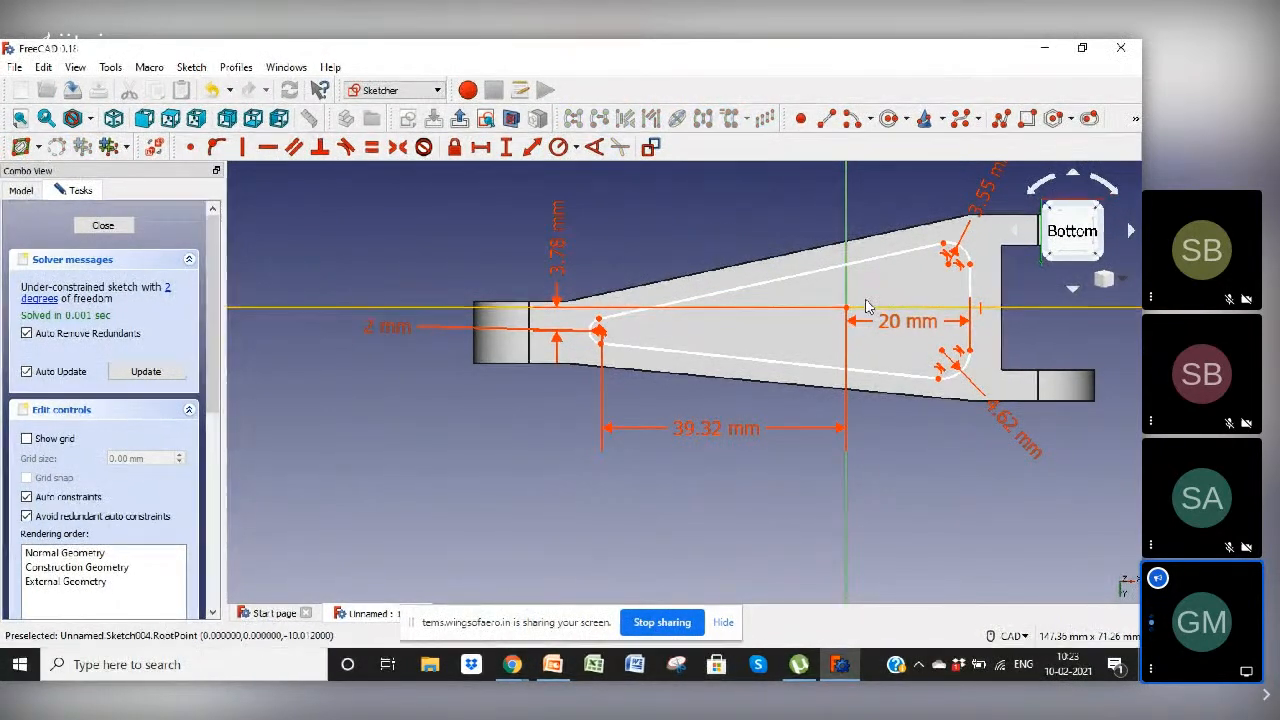
Step: Constrain the vertical distance between the centres of the two fork-end arcs at its current value
click(950, 264)
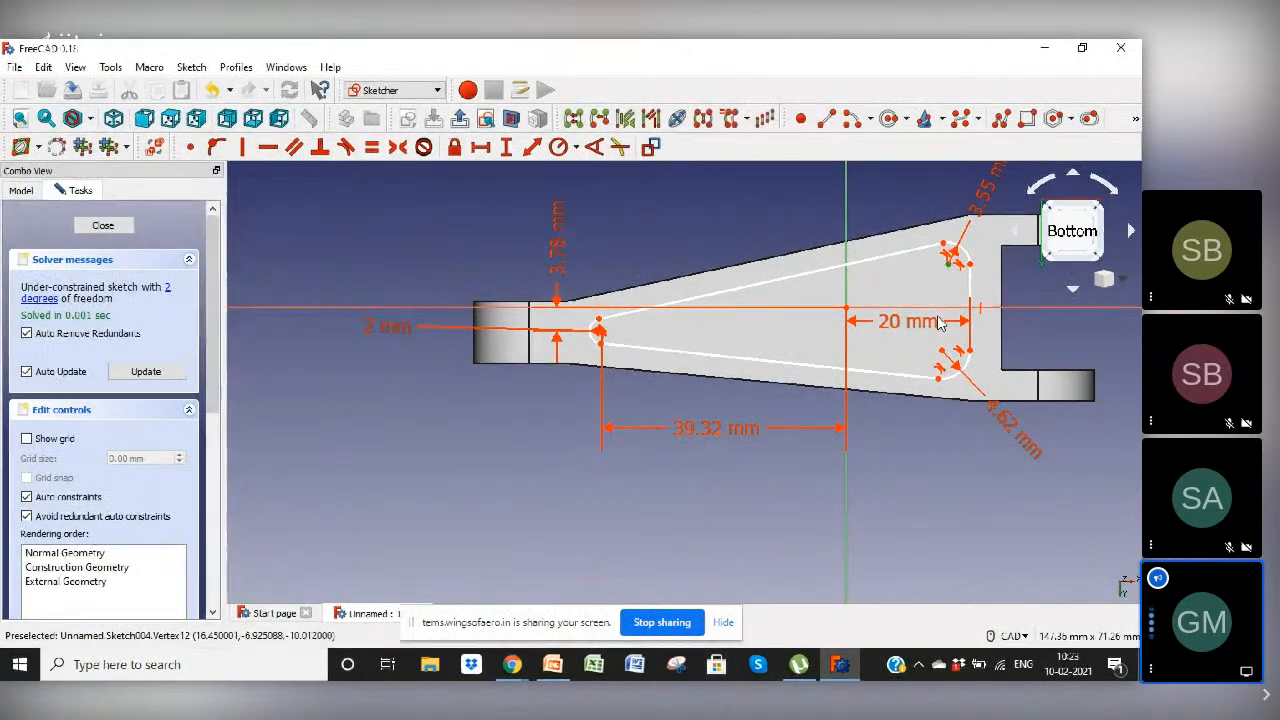
click(941, 352)
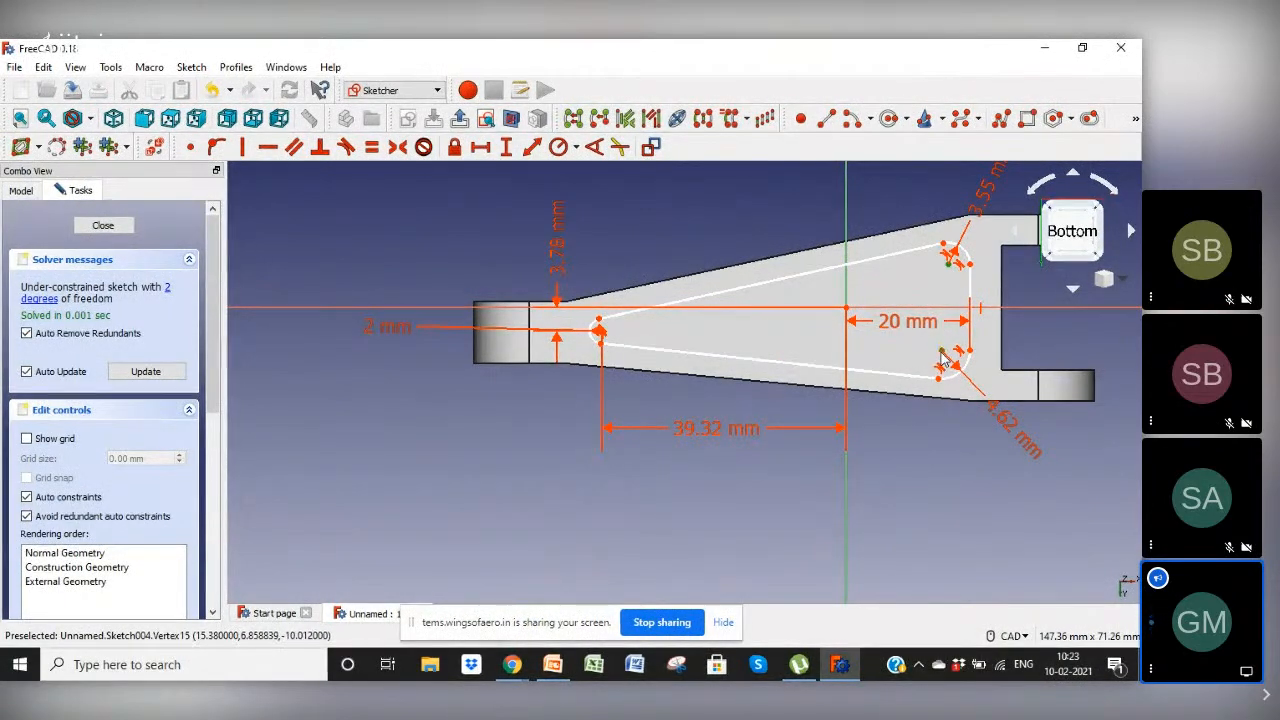
click(505, 147)
click(604, 384)
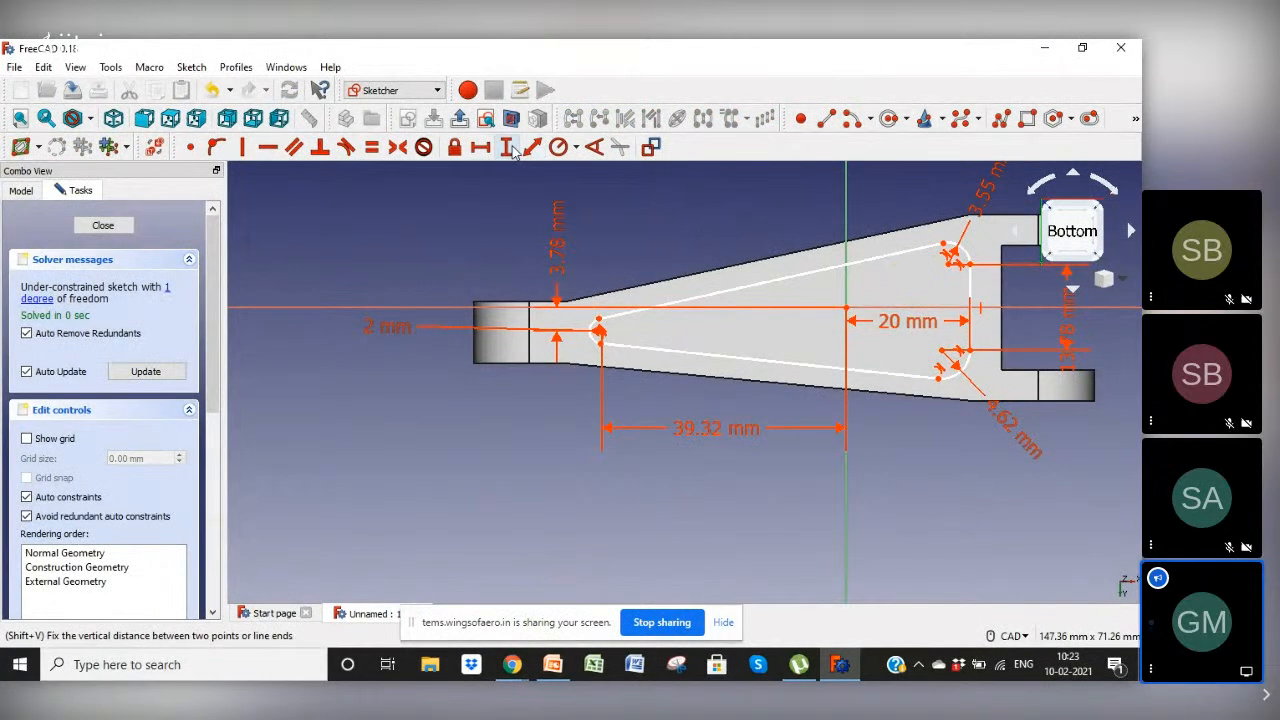
Step: Try to constrain the horizontal distance from the origin to the lower fork-end arc's centre
click(481, 149)
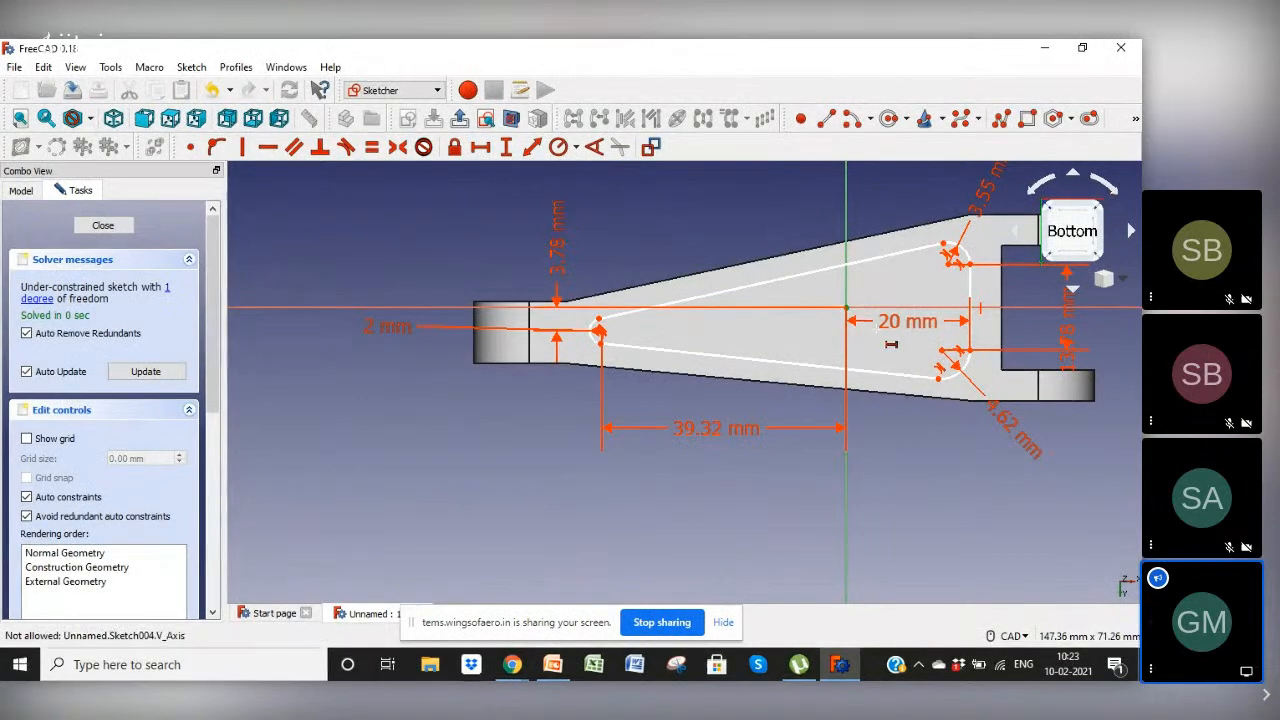
click(944, 347)
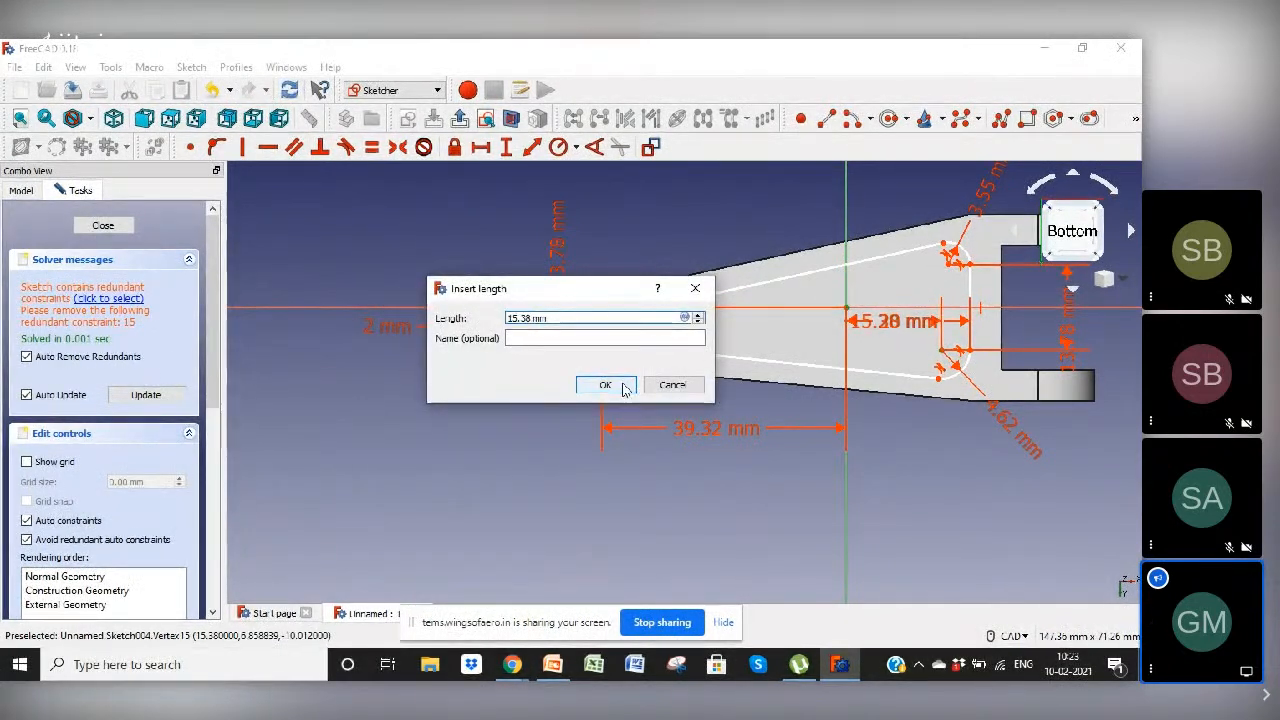
click(604, 384)
click(688, 373)
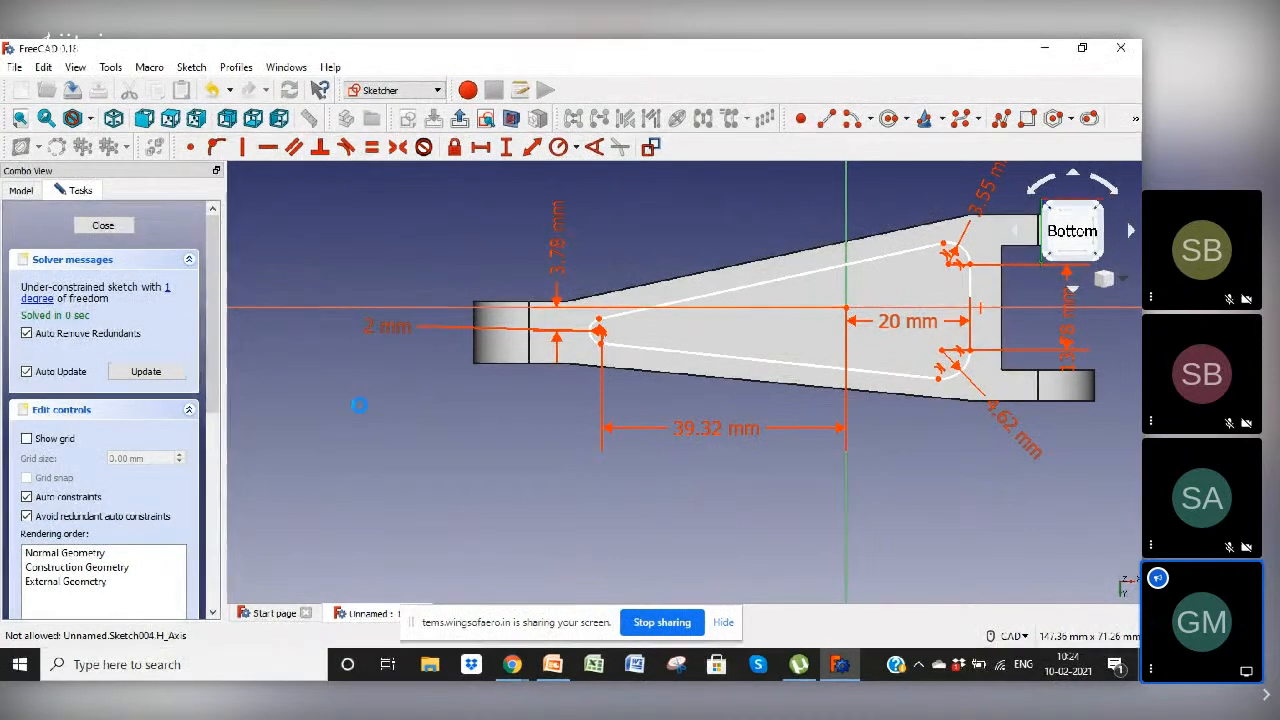
Step: Leave the sketch and pocket the rounded triangular profile 5 mm deep with the Dimension type
key(Escape)
key(Escape)
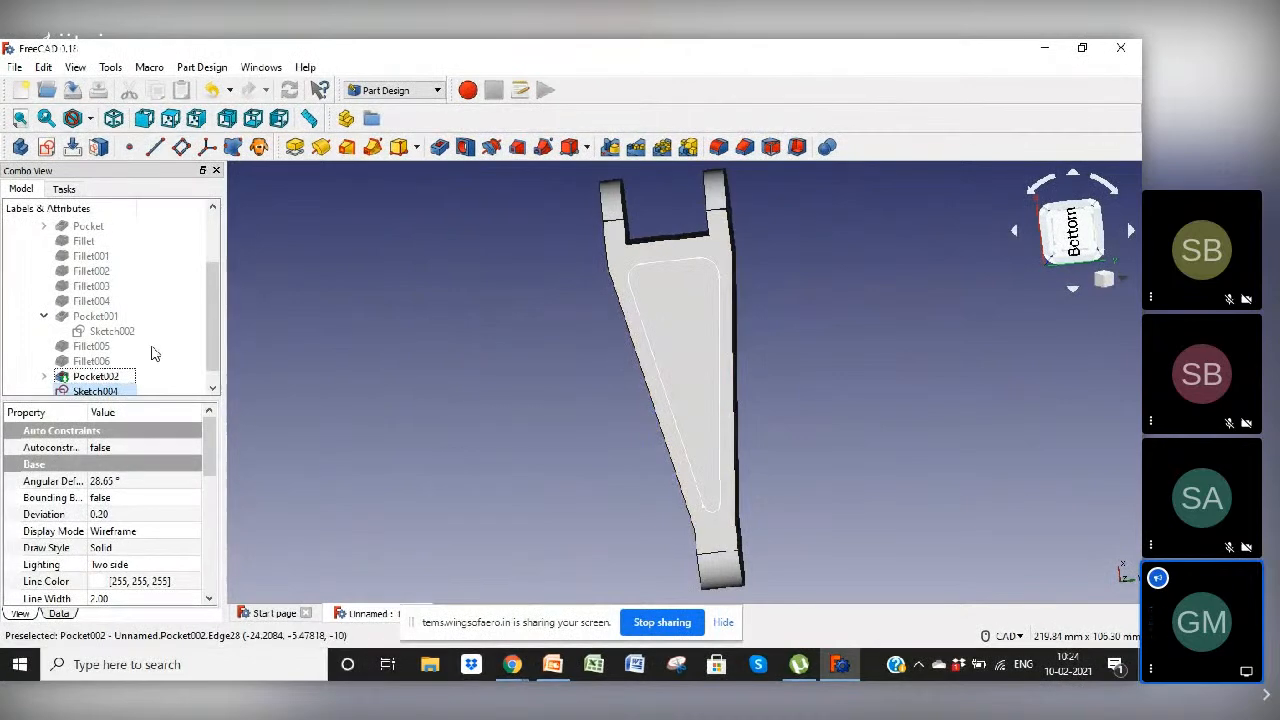
click(213, 388)
click(100, 376)
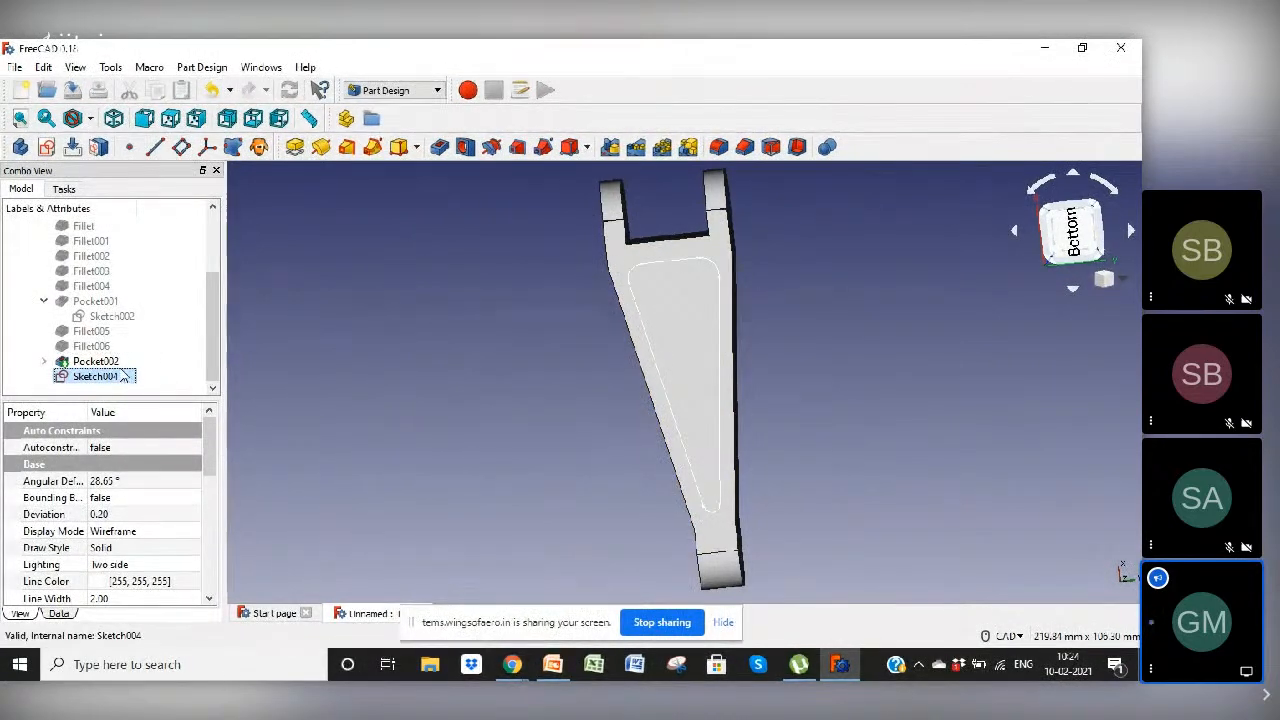
click(441, 147)
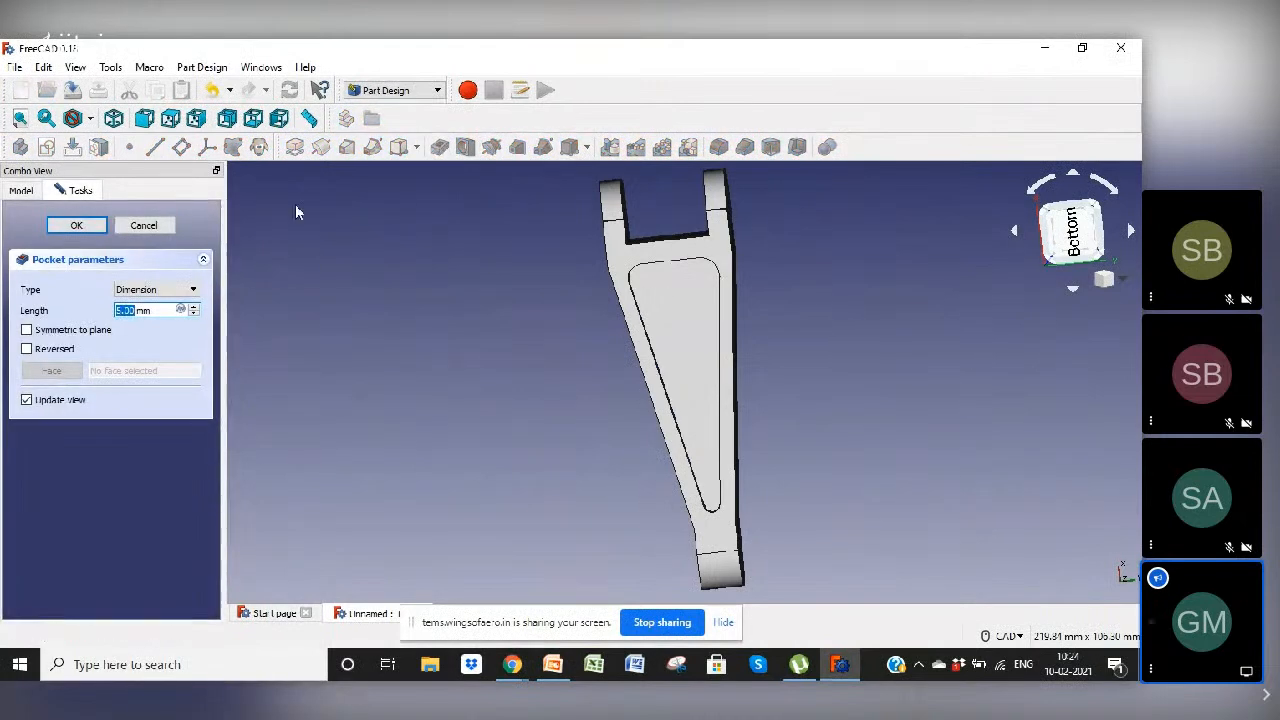
click(79, 226)
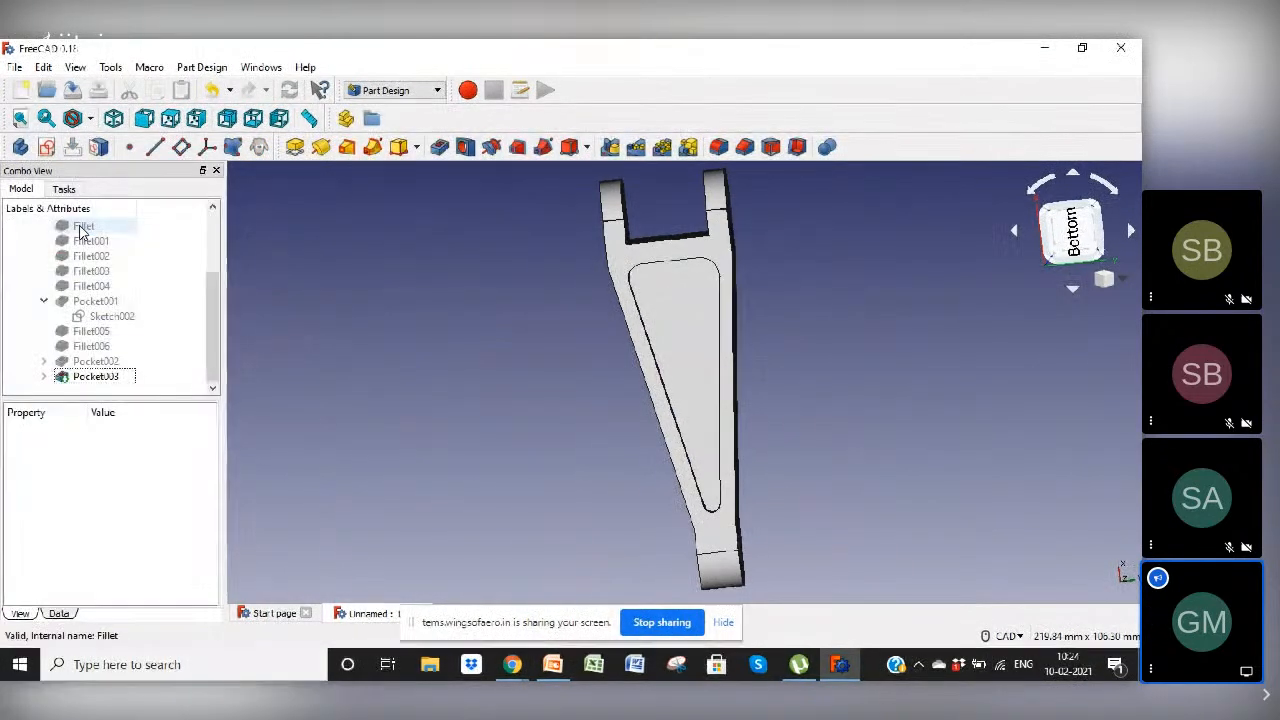
Step: Mirror the triangular pocket about the base XY plane
click(88, 378)
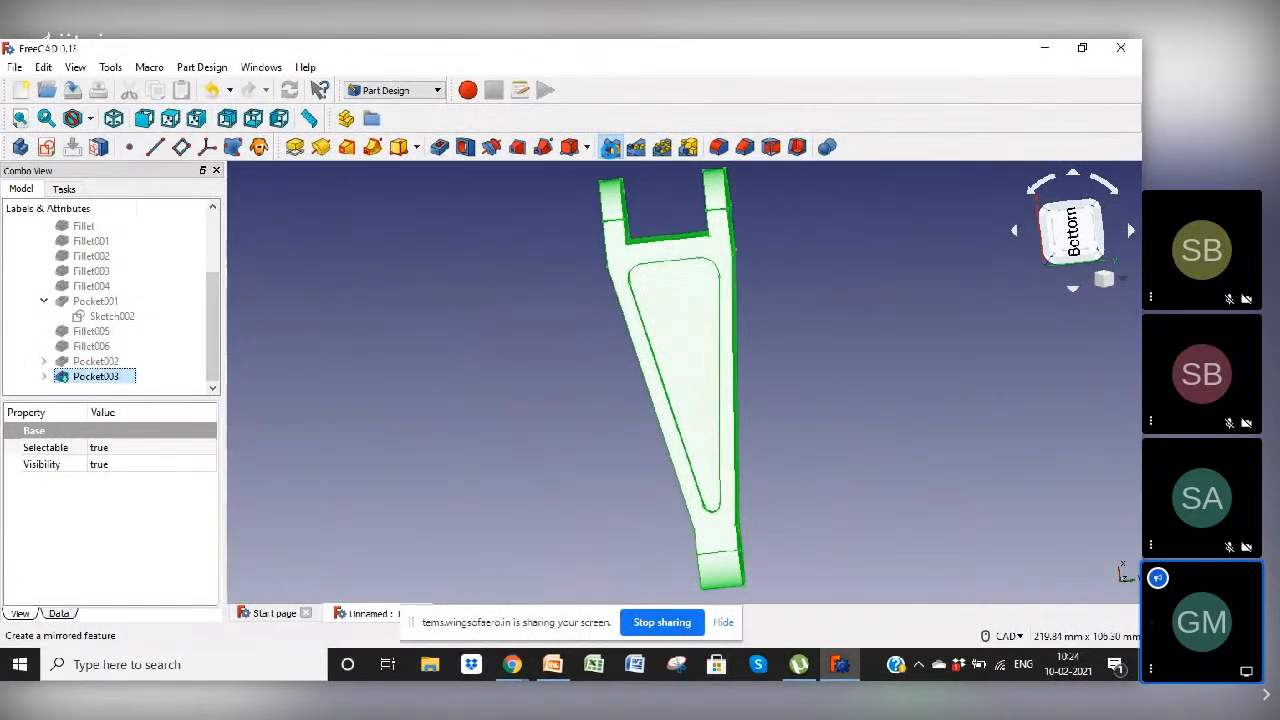
click(611, 147)
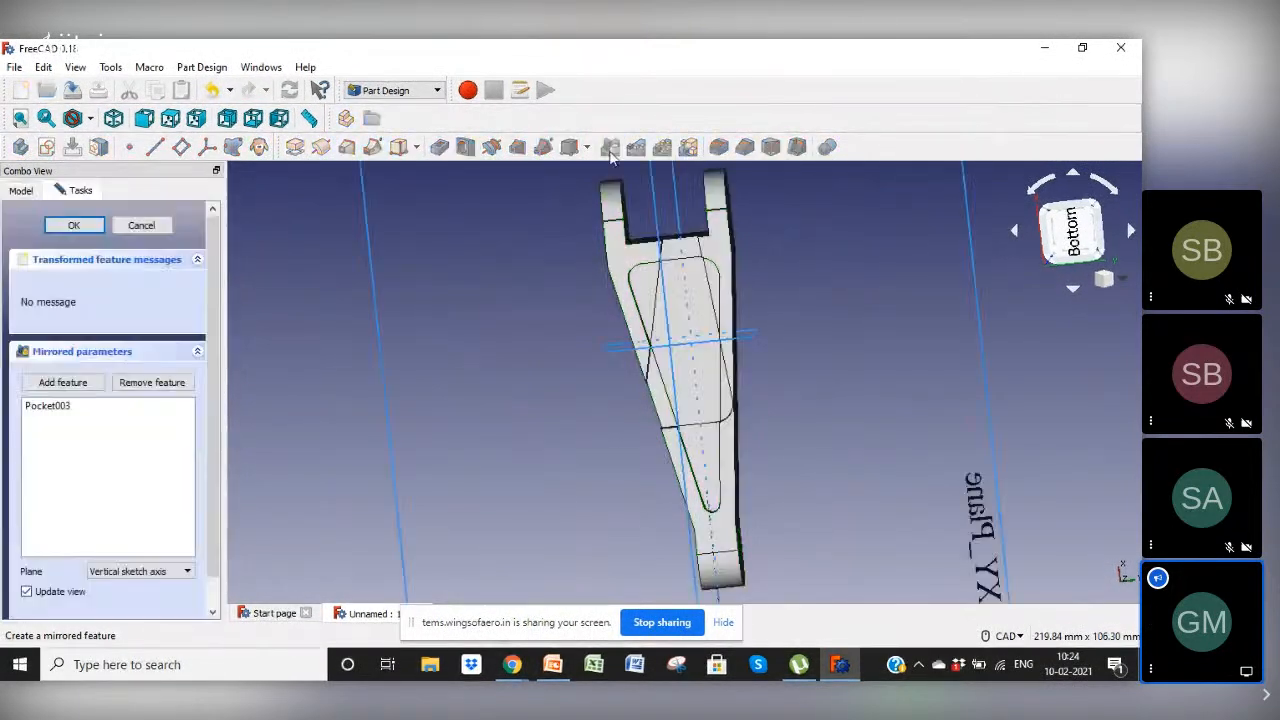
click(988, 398)
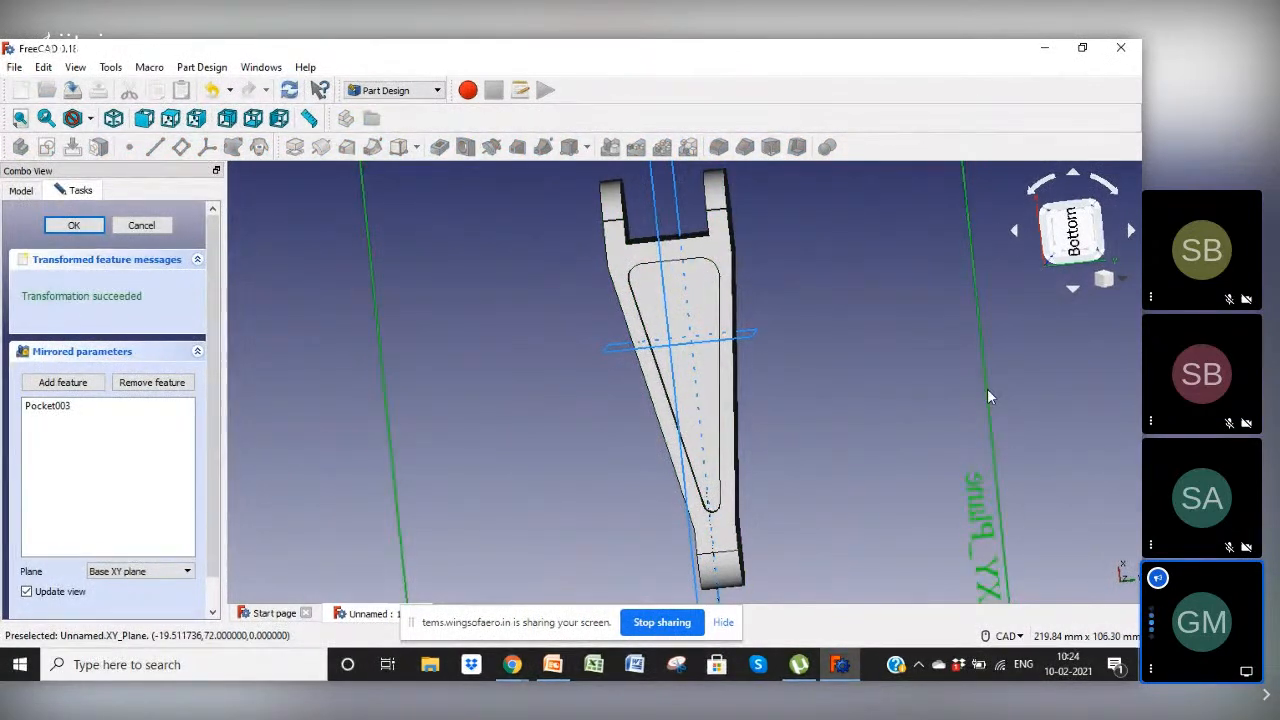
click(89, 229)
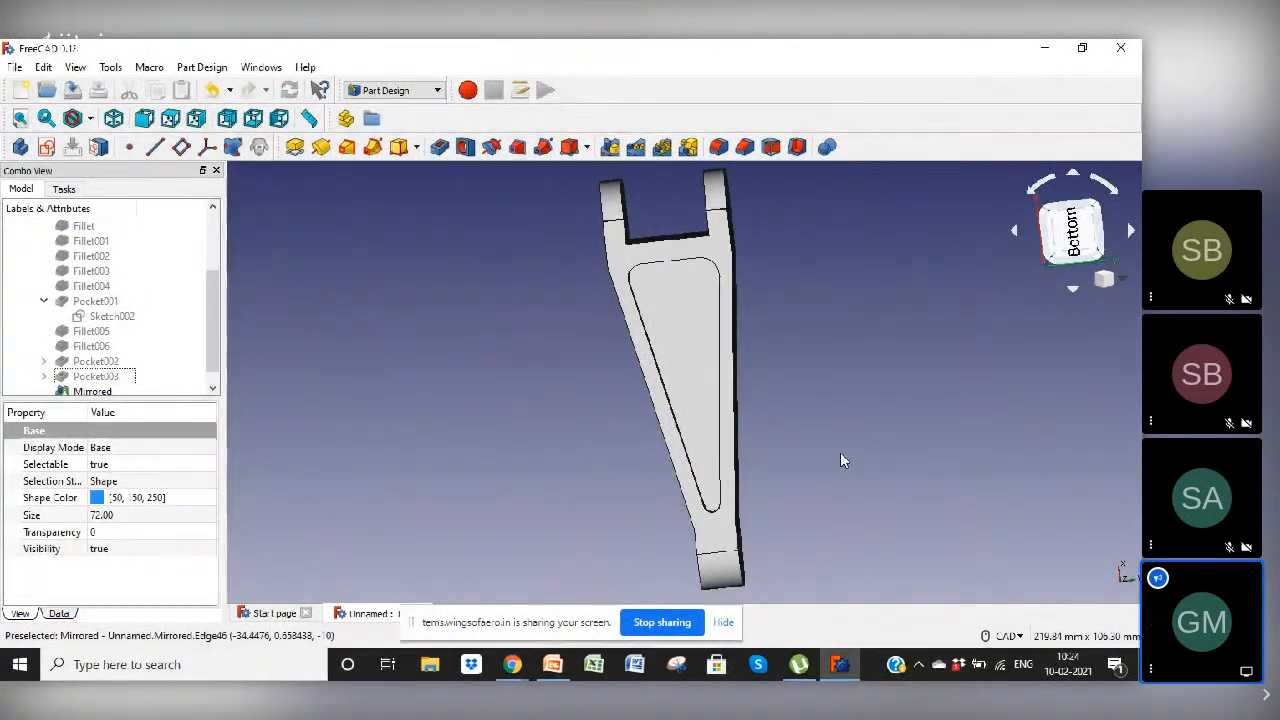
Step: Start a sketch on the recess floor and draw a circle of about 7.8 mm radius near the recess's wide end, adjusting its position
middle_drag(841, 452, 777, 467)
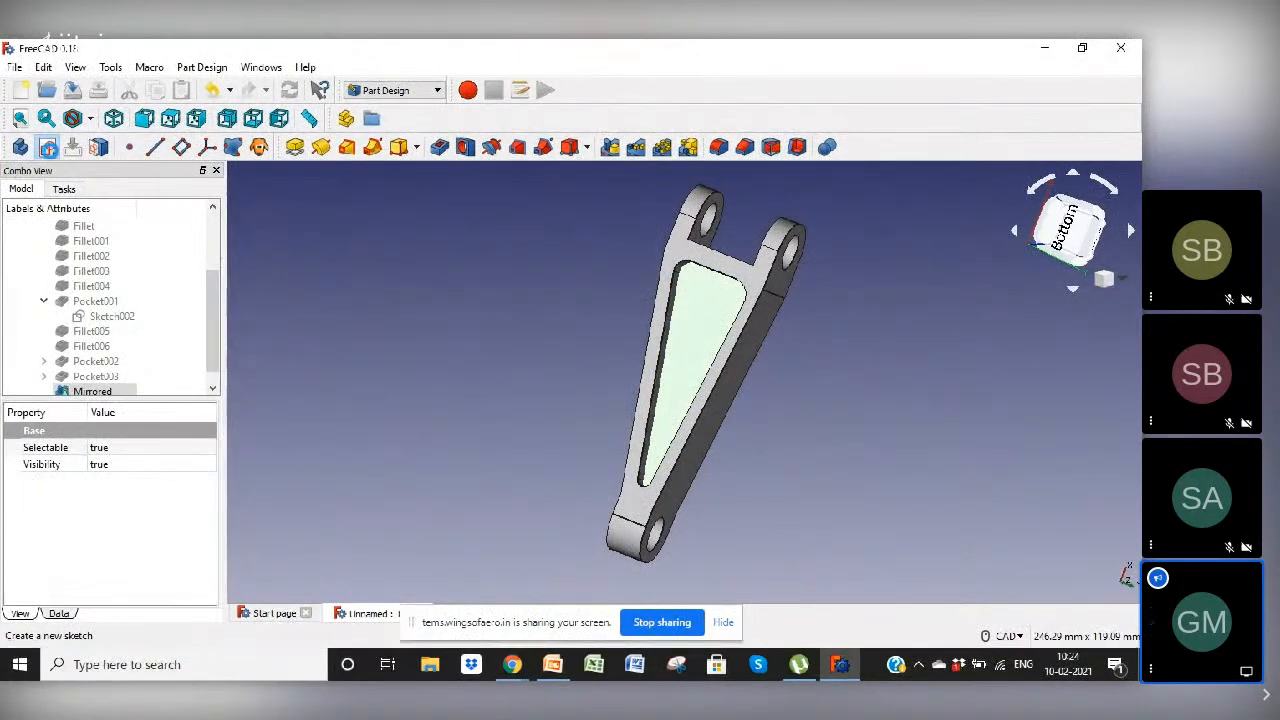
click(48, 147)
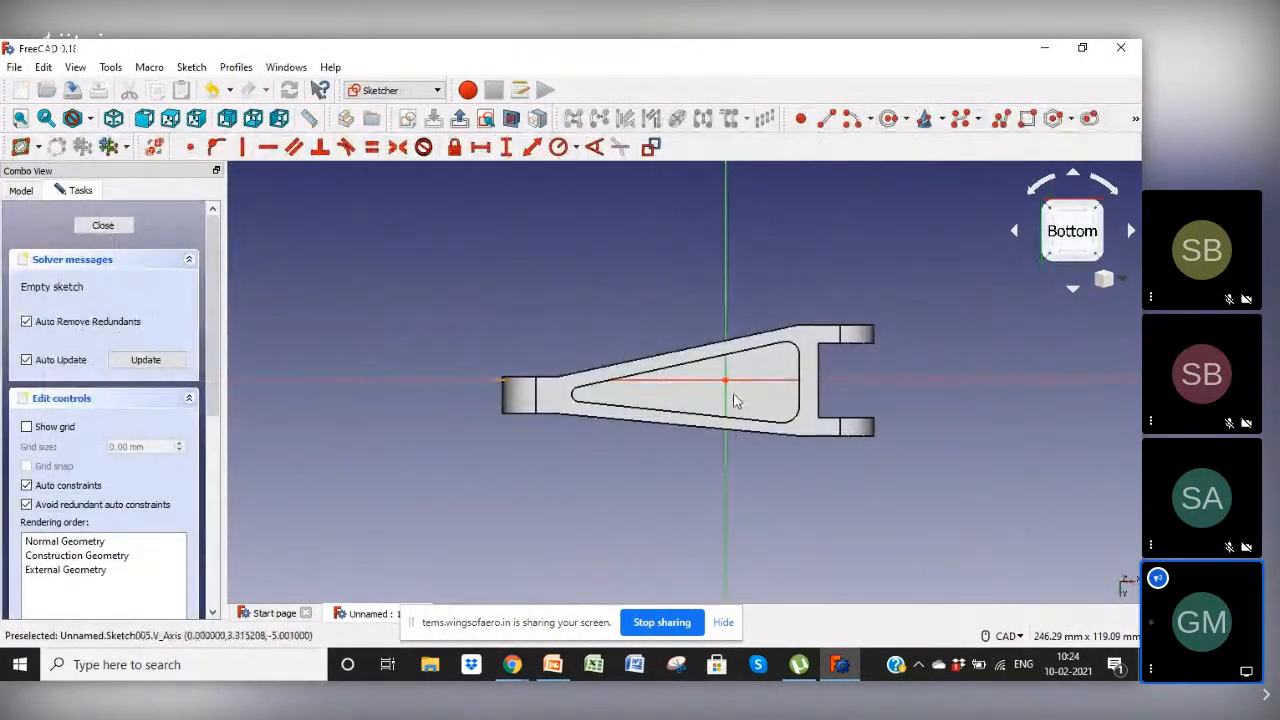
click(891, 119)
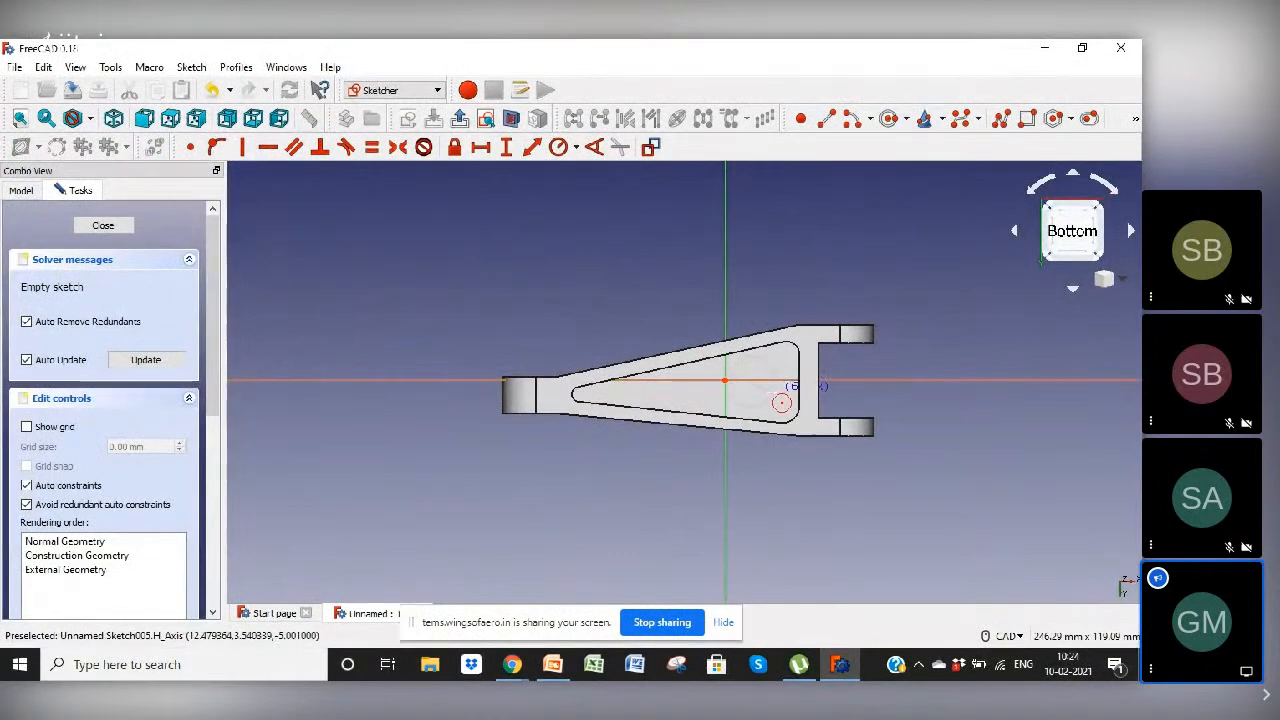
click(774, 394)
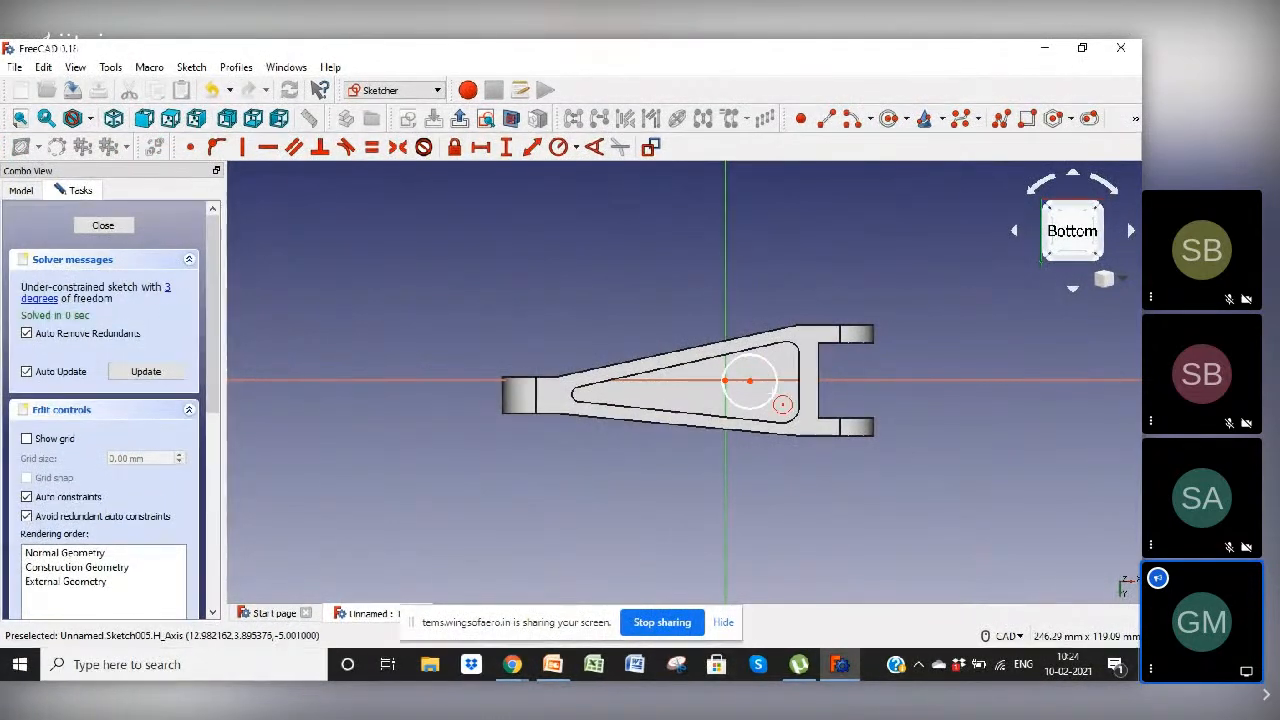
key(Escape)
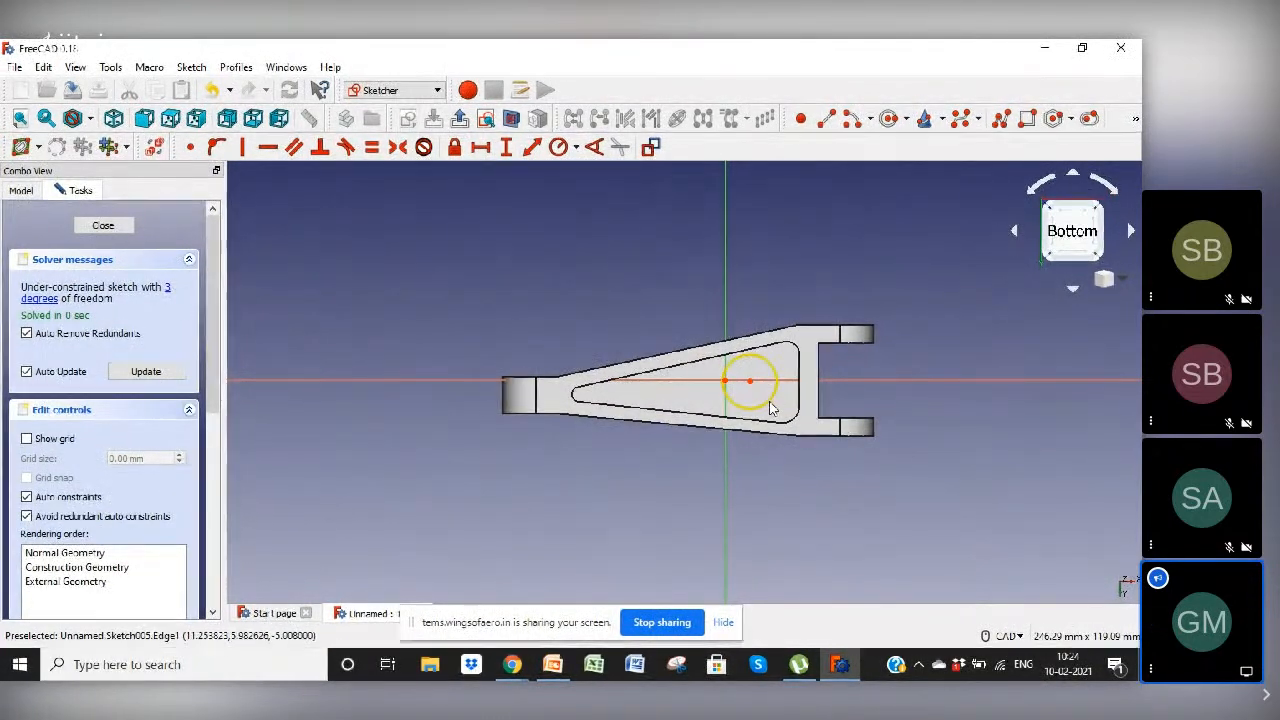
drag(771, 404, 758, 393)
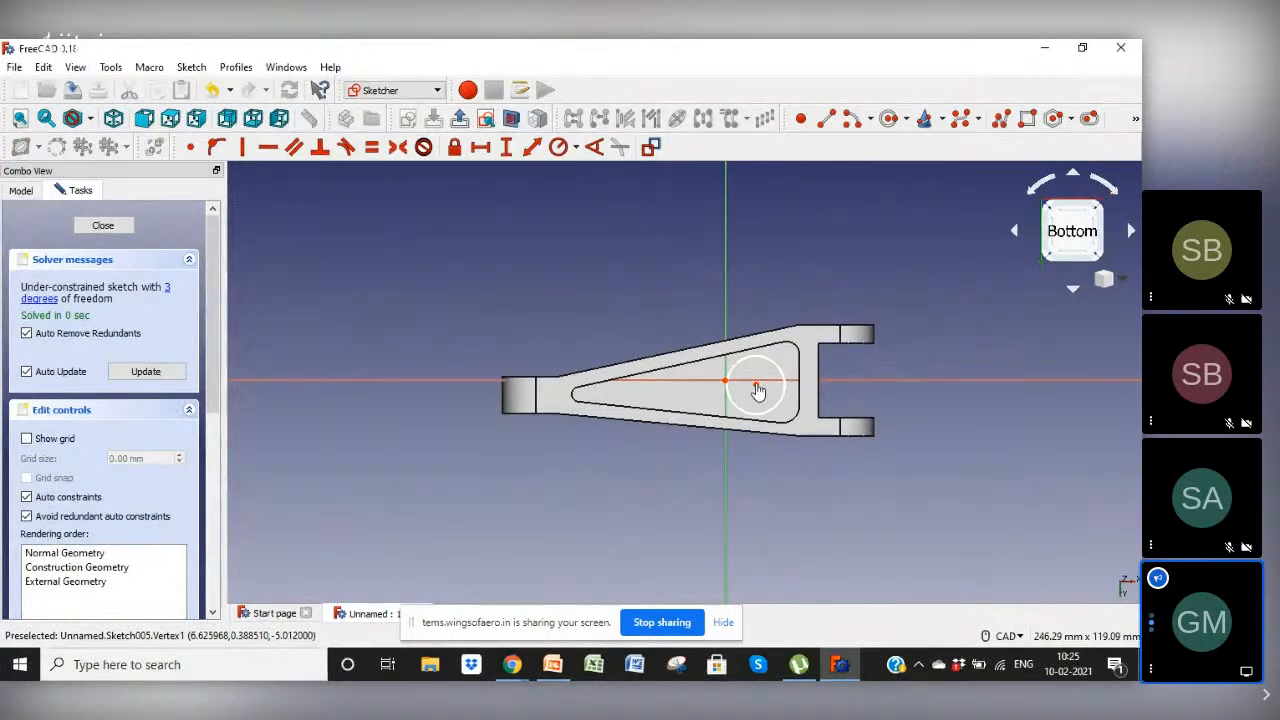
Step: Constrain the circle centre's horizontal and vertical distances from the origin at their current values
click(757, 390)
click(506, 148)
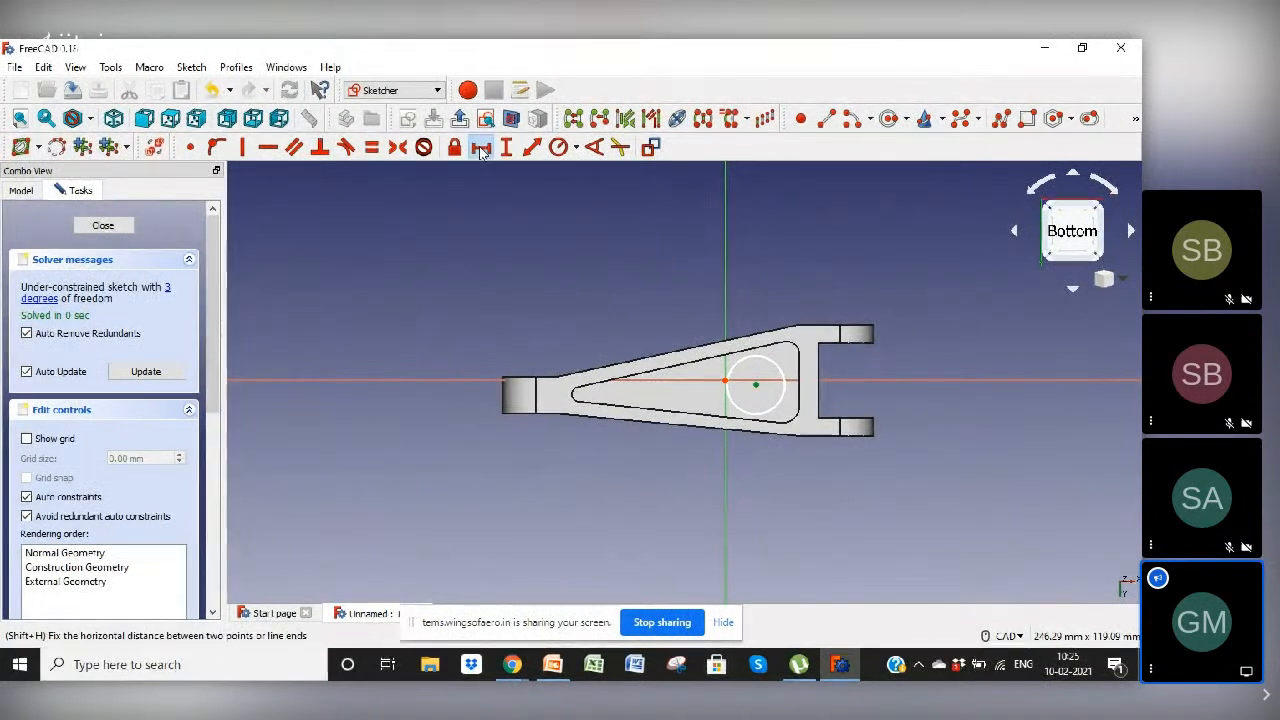
click(608, 385)
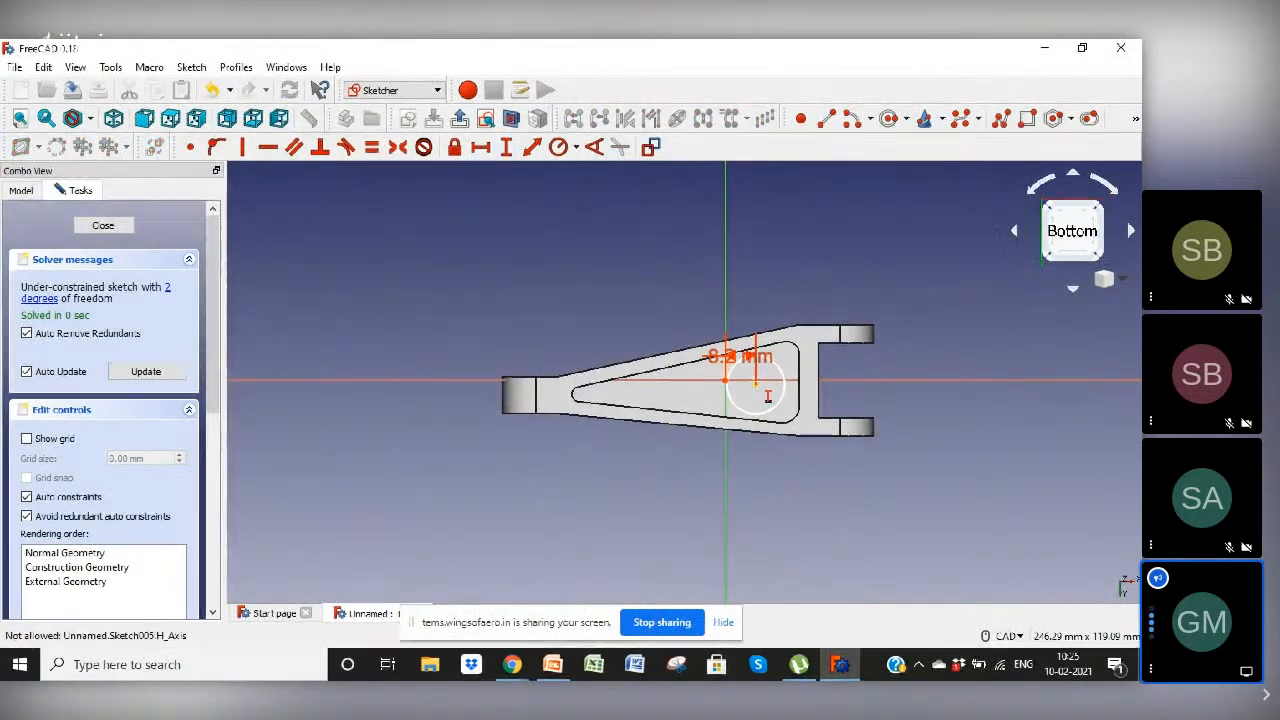
click(757, 386)
click(726, 380)
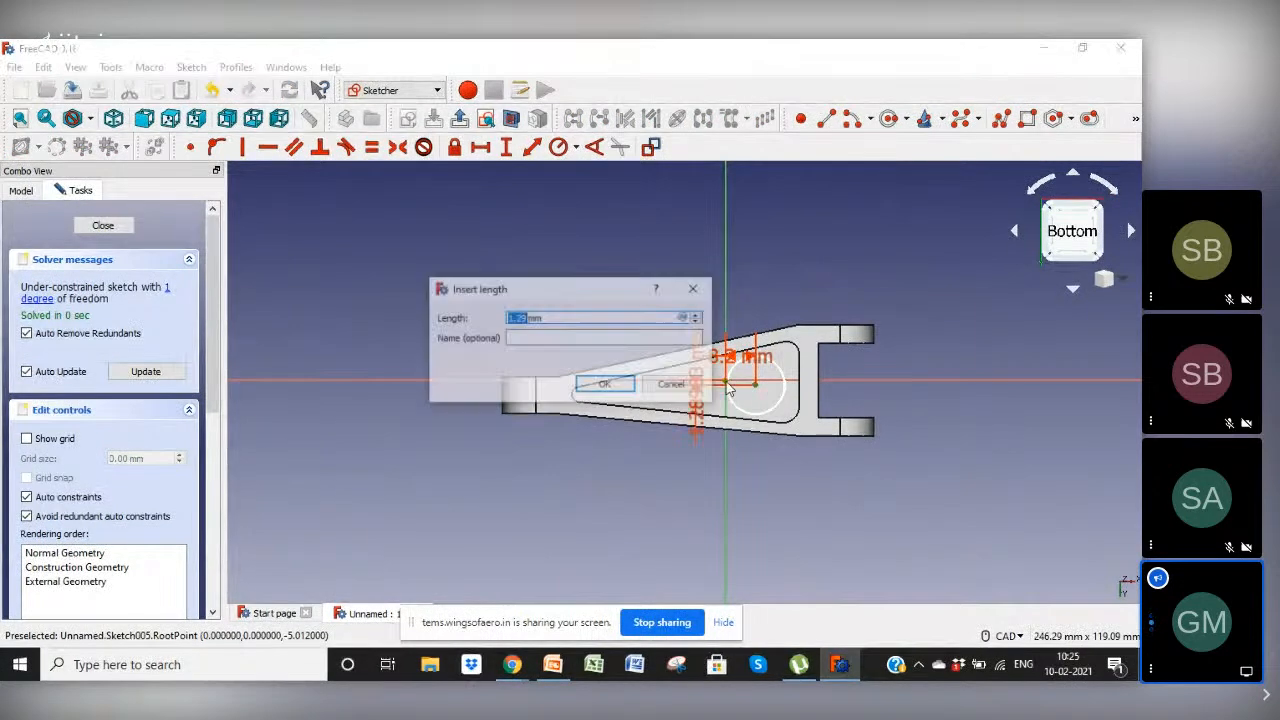
click(606, 385)
Step: Add a radius constraint to the circle and set it to 7 mm
click(563, 147)
click(784, 400)
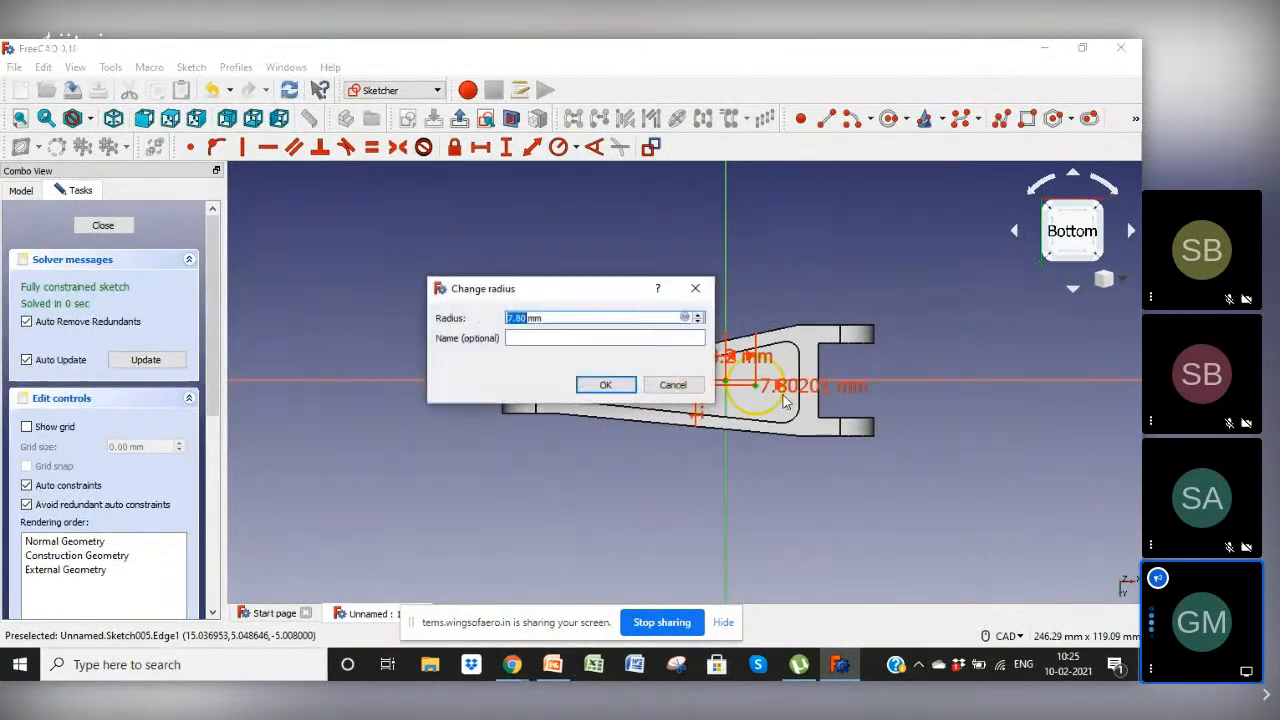
click(606, 386)
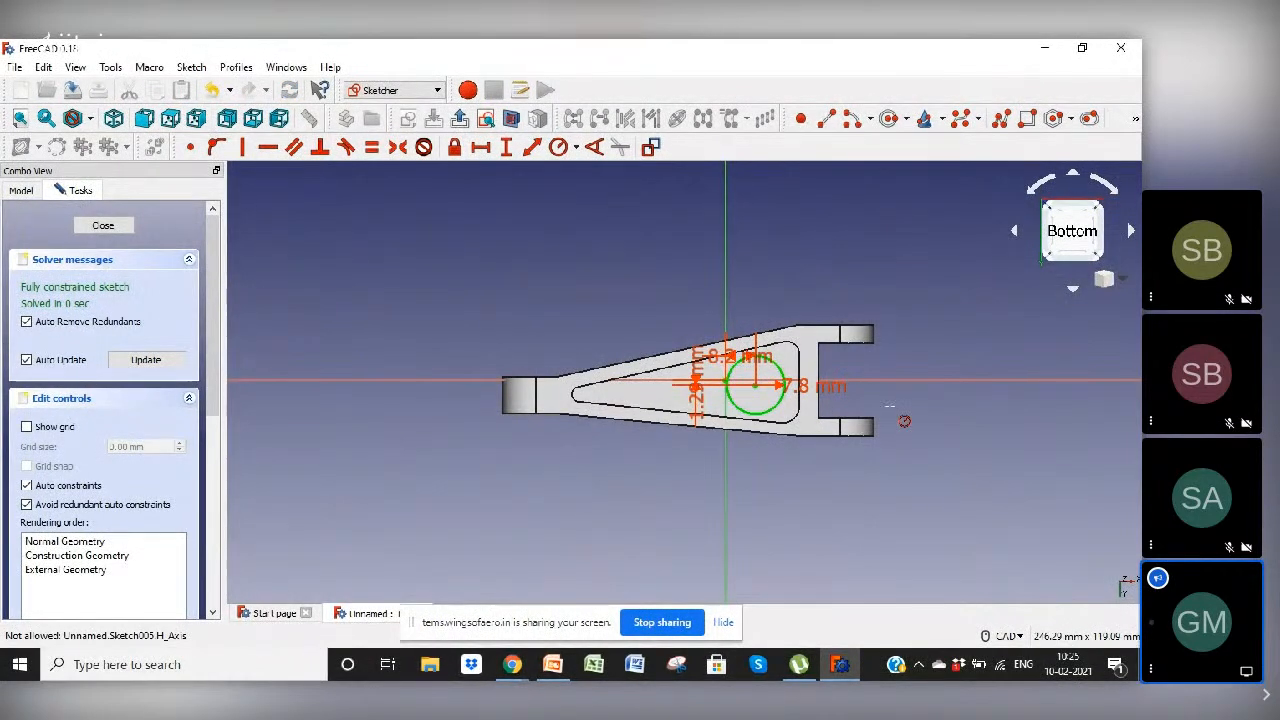
click(830, 389)
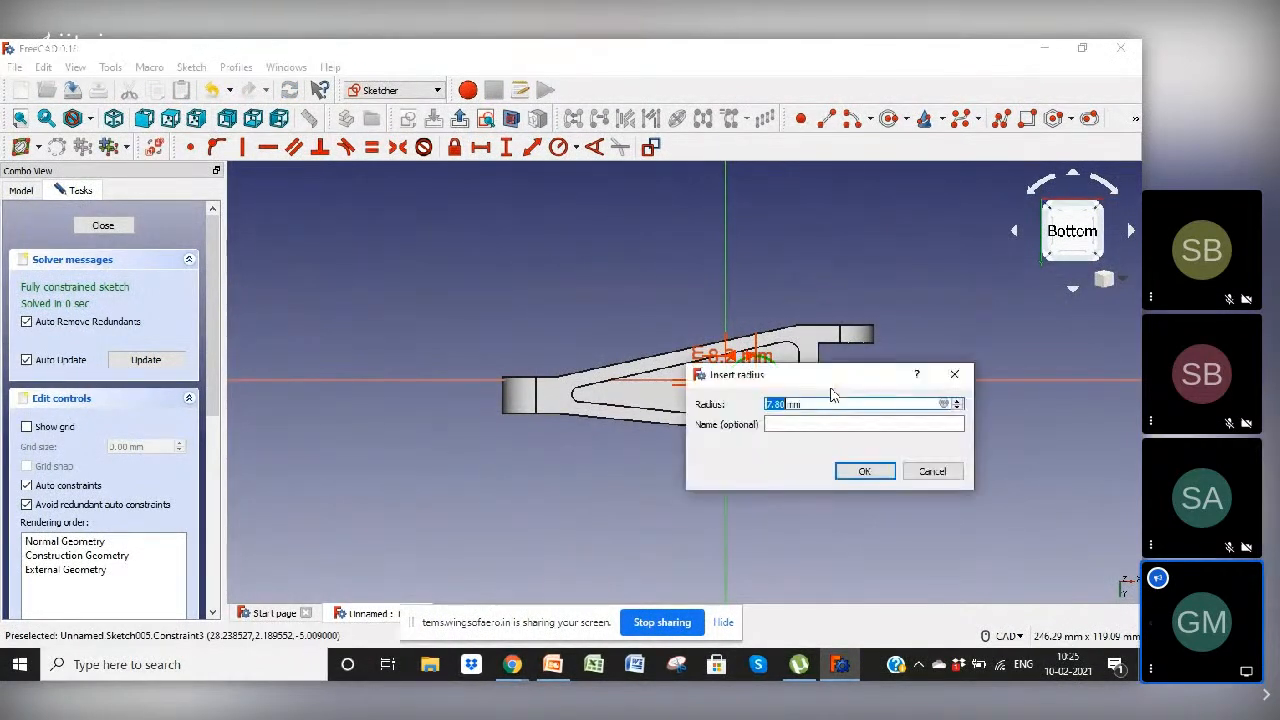
key(Return)
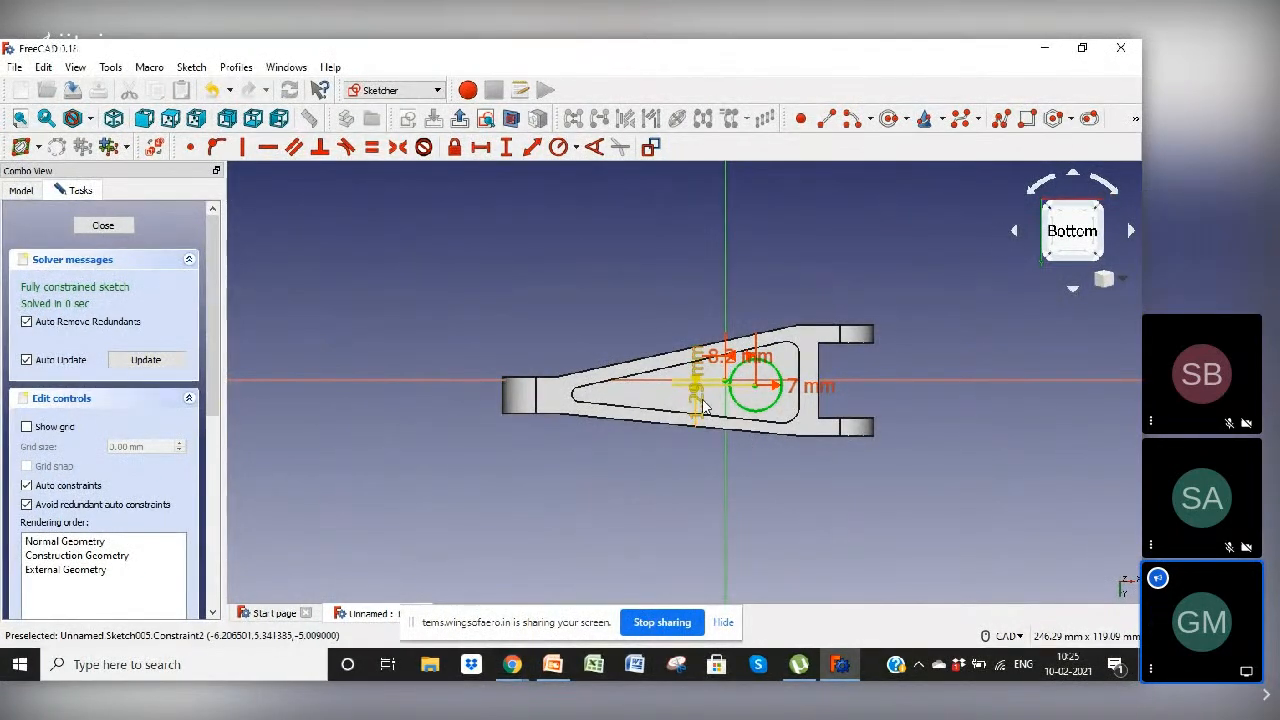
Step: Move the circle's vertical, horizontal and radius dimension labels clear of the recess geometry
drag(703, 405, 938, 405)
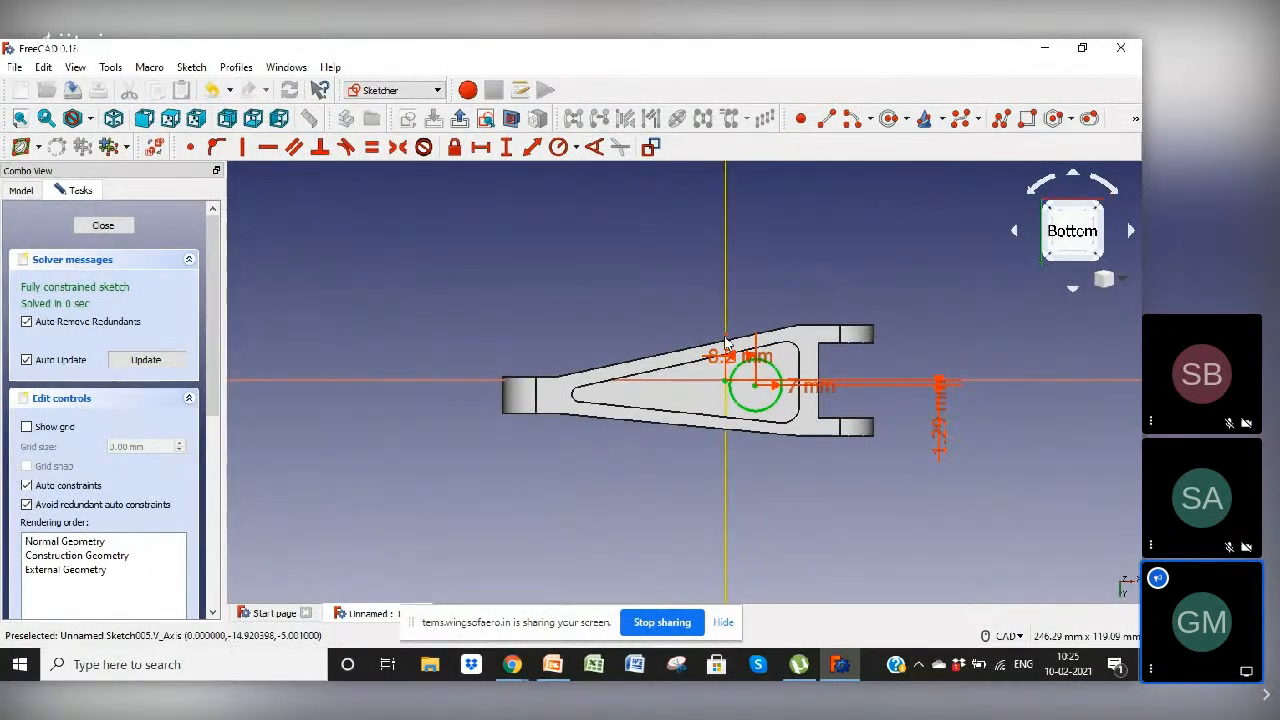
drag(720, 358, 716, 305)
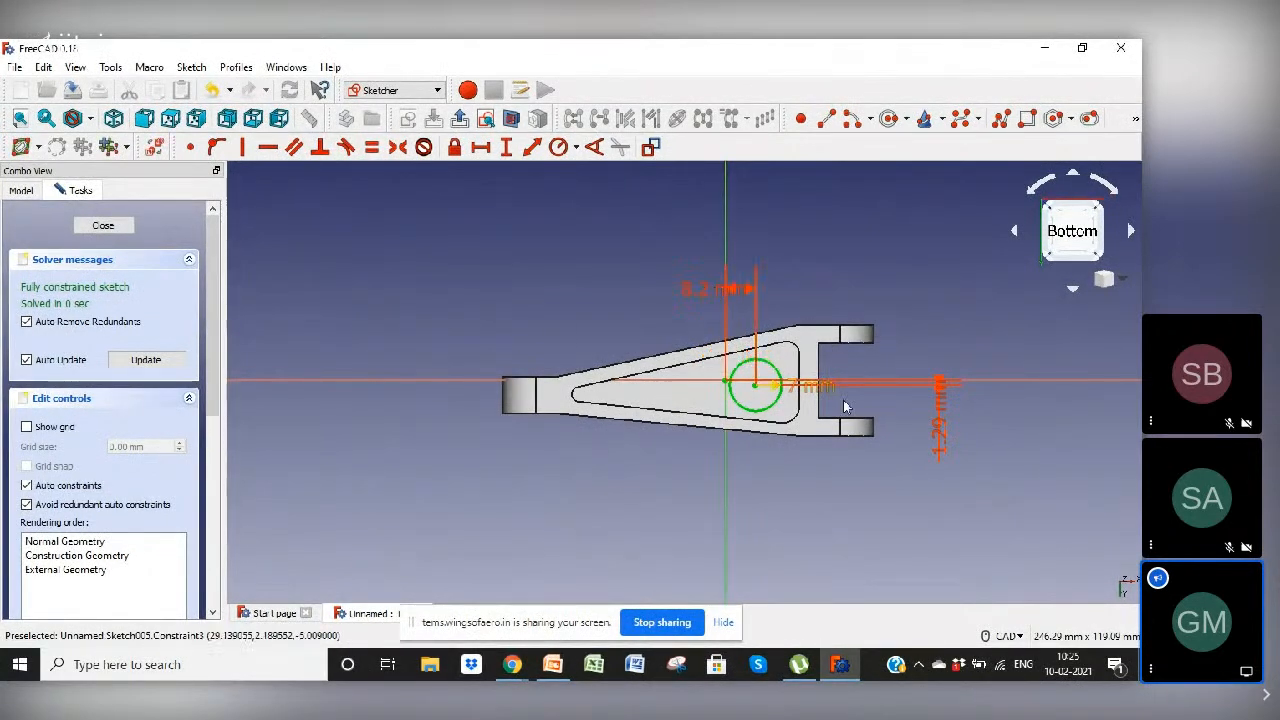
drag(824, 395, 846, 407)
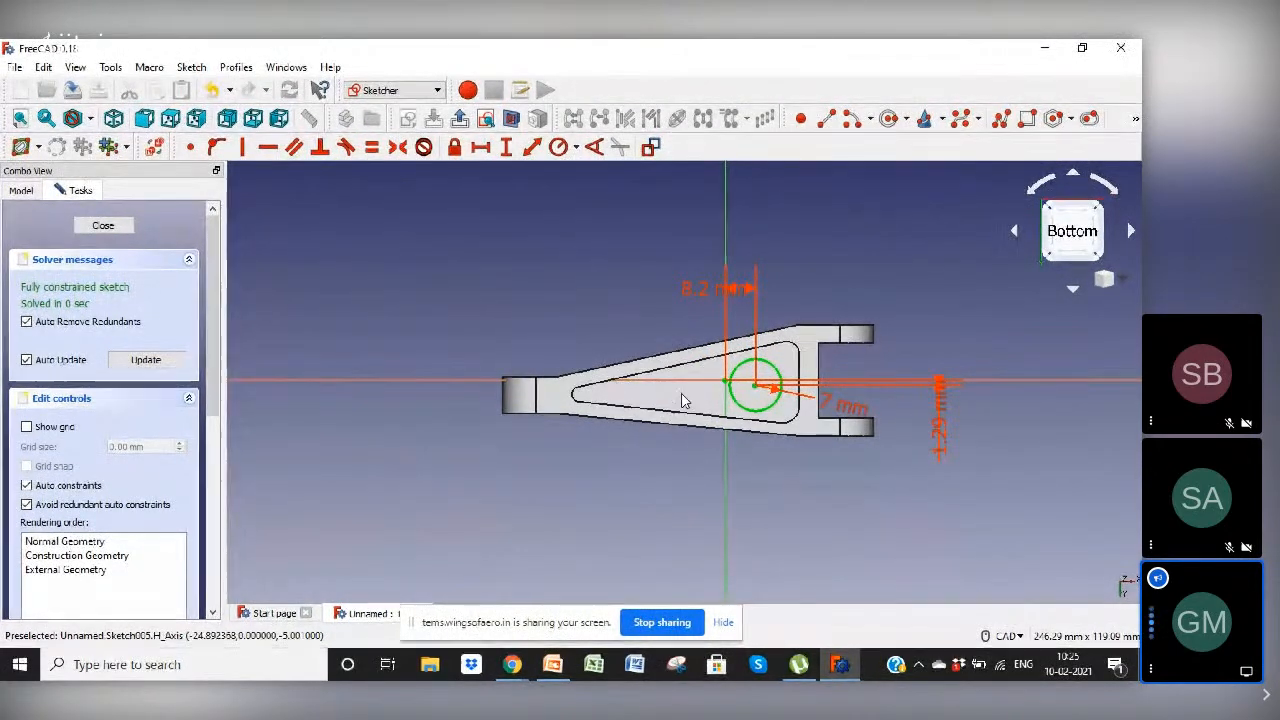
Step: Sketch a smaller circle of about 4.5 mm radius in the recess's narrower part and shift it slightly toward the larger circle
click(887, 119)
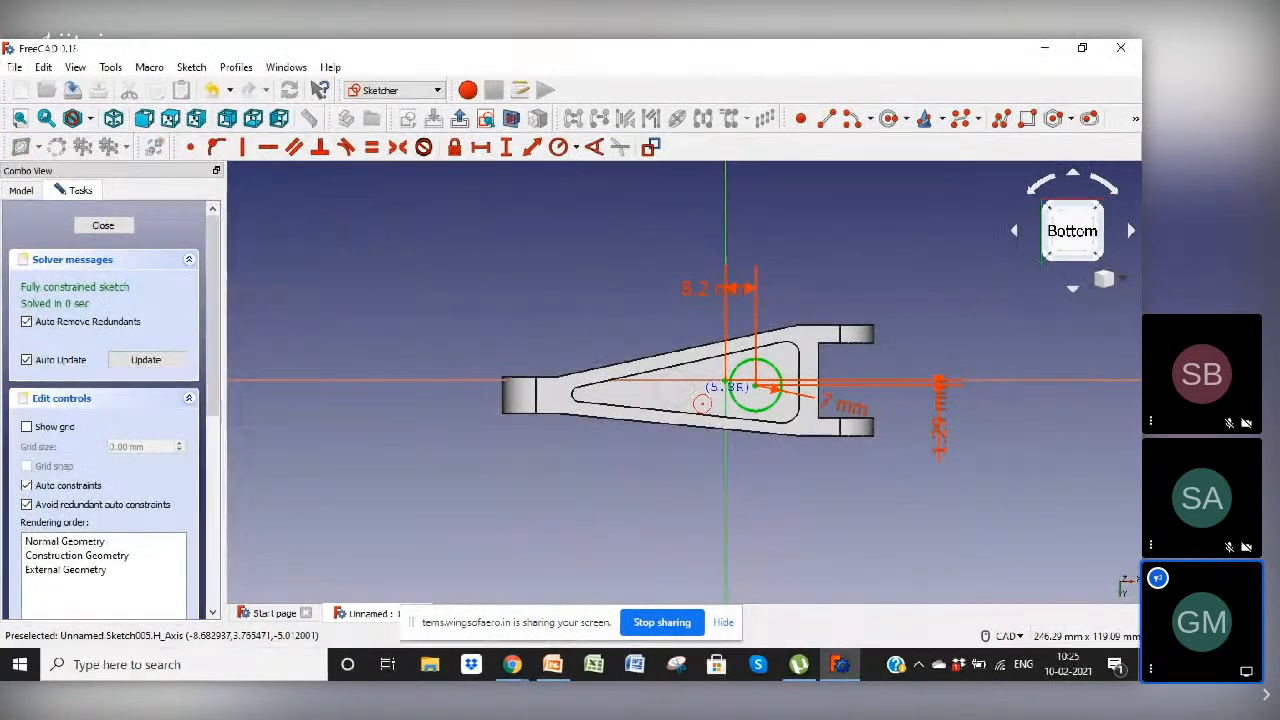
click(699, 400)
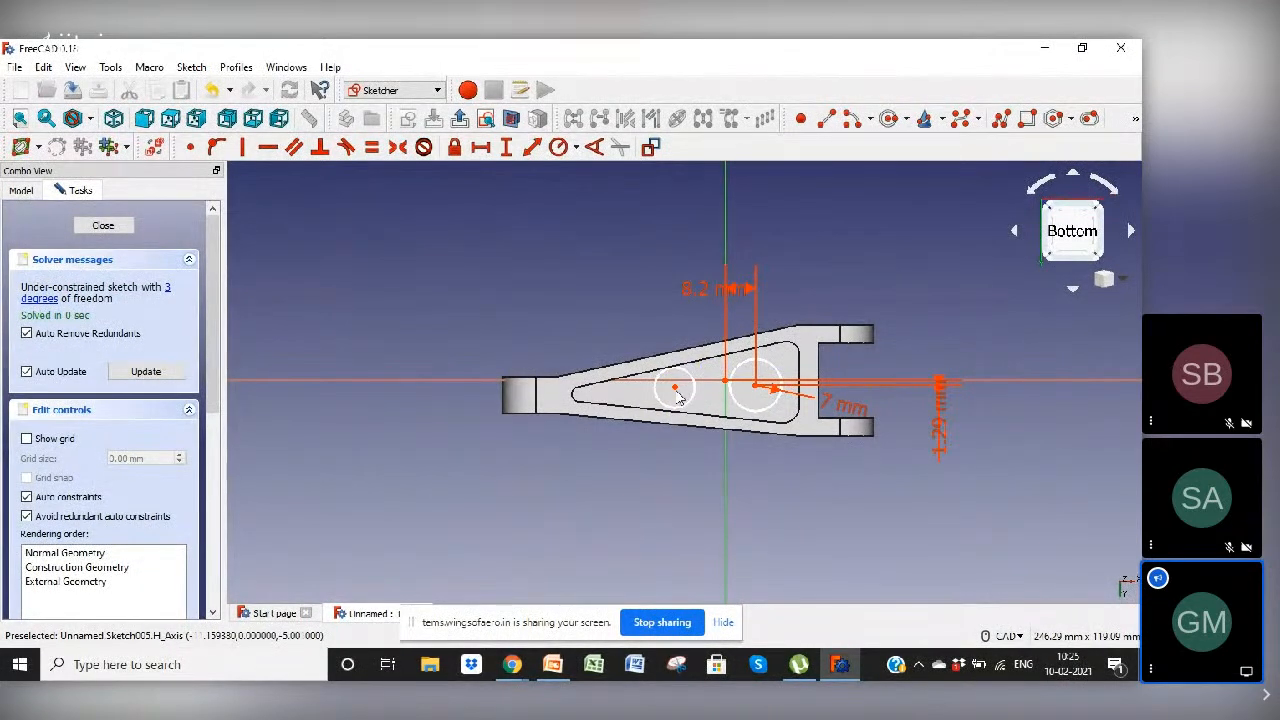
drag(676, 389, 703, 396)
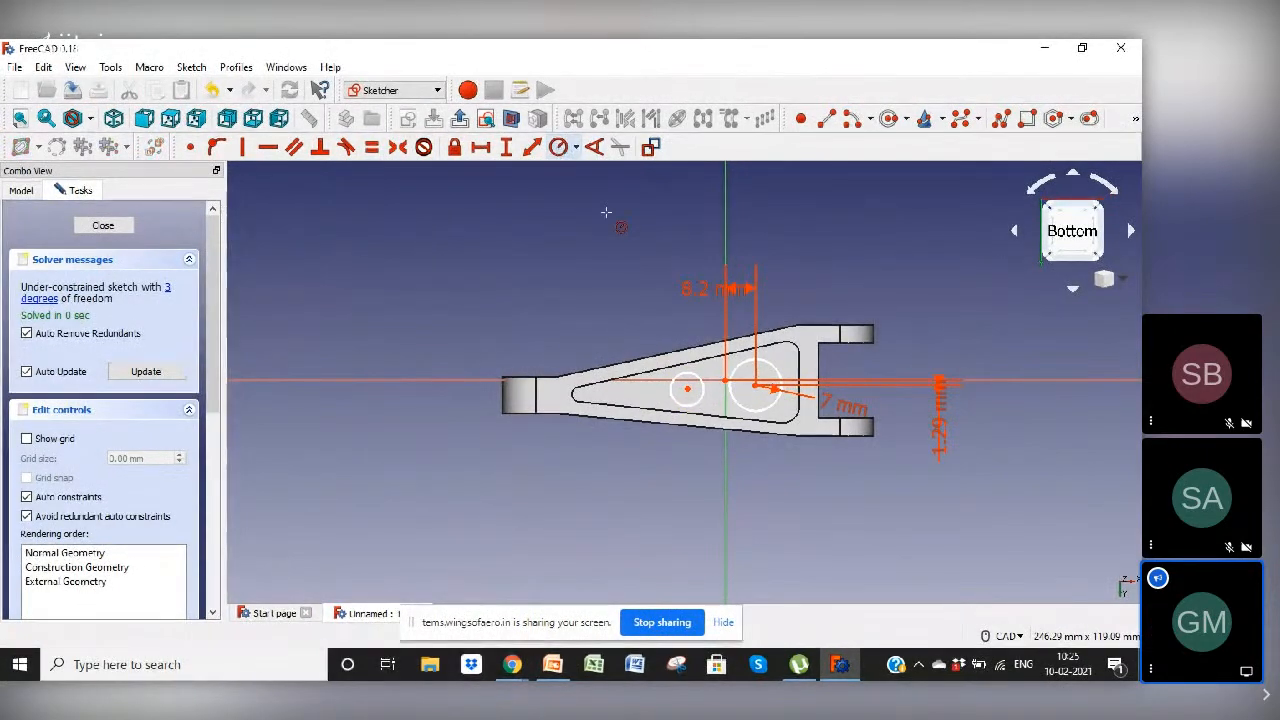
Step: Constrain the smaller circle's radius at its current value and move the dimension label below the link
click(673, 403)
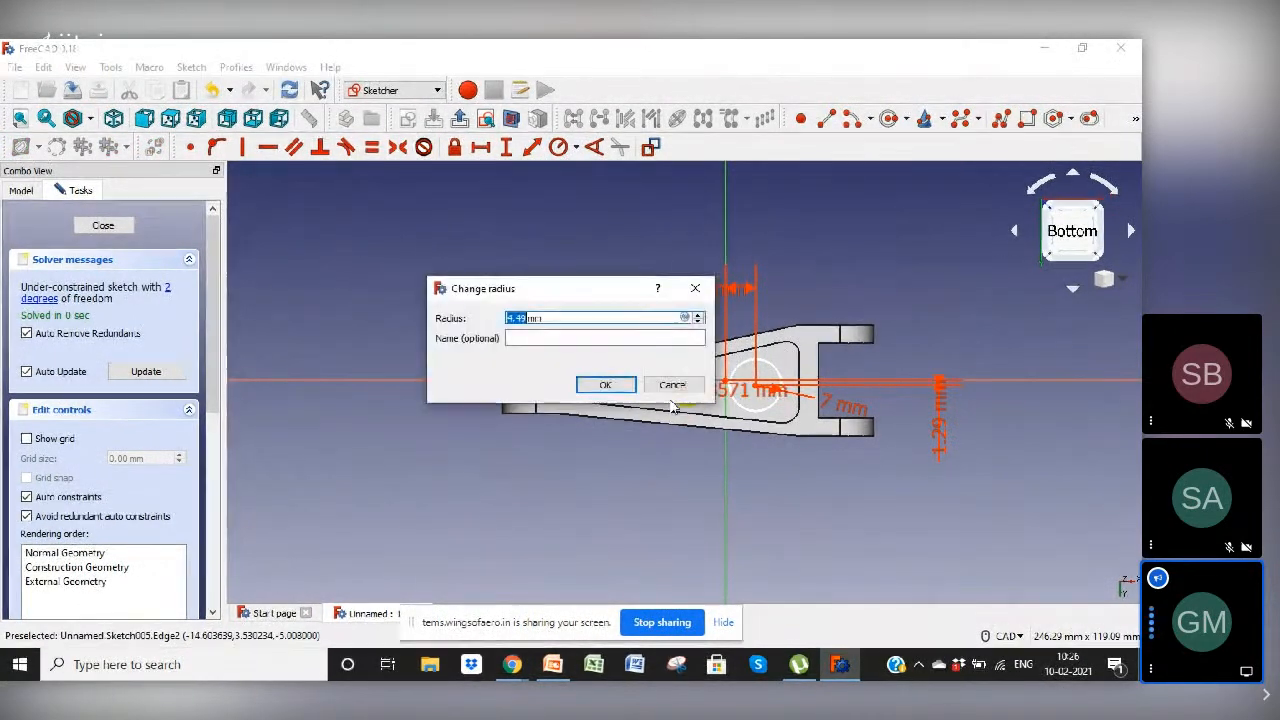
click(606, 386)
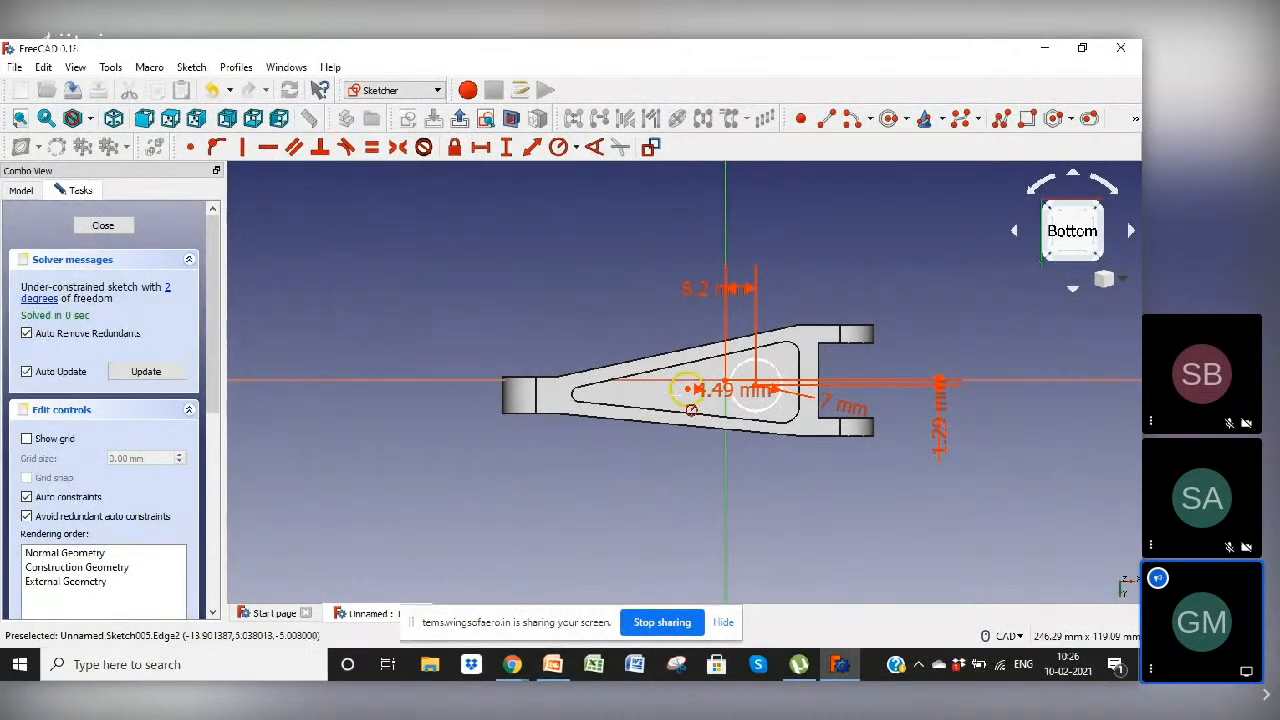
drag(717, 398, 682, 478)
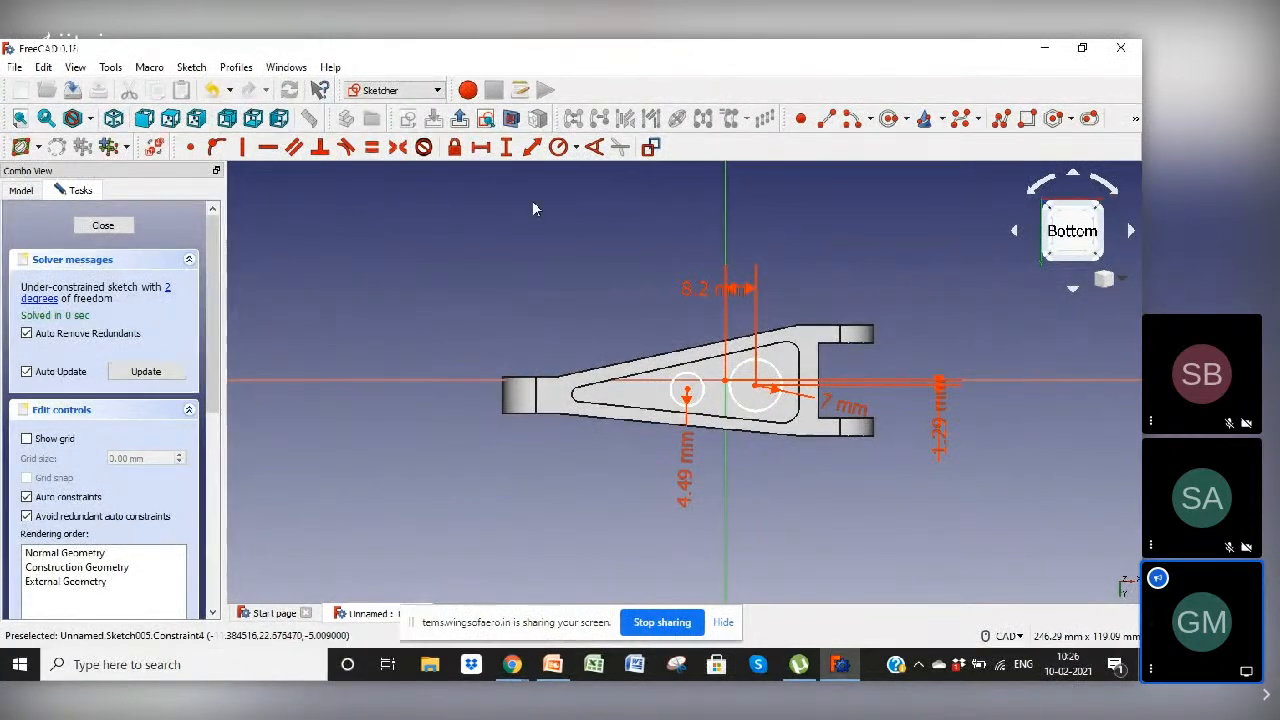
Step: Constrain the smaller circle centre's horizontal and vertical distances from the origin at their current values
click(702, 404)
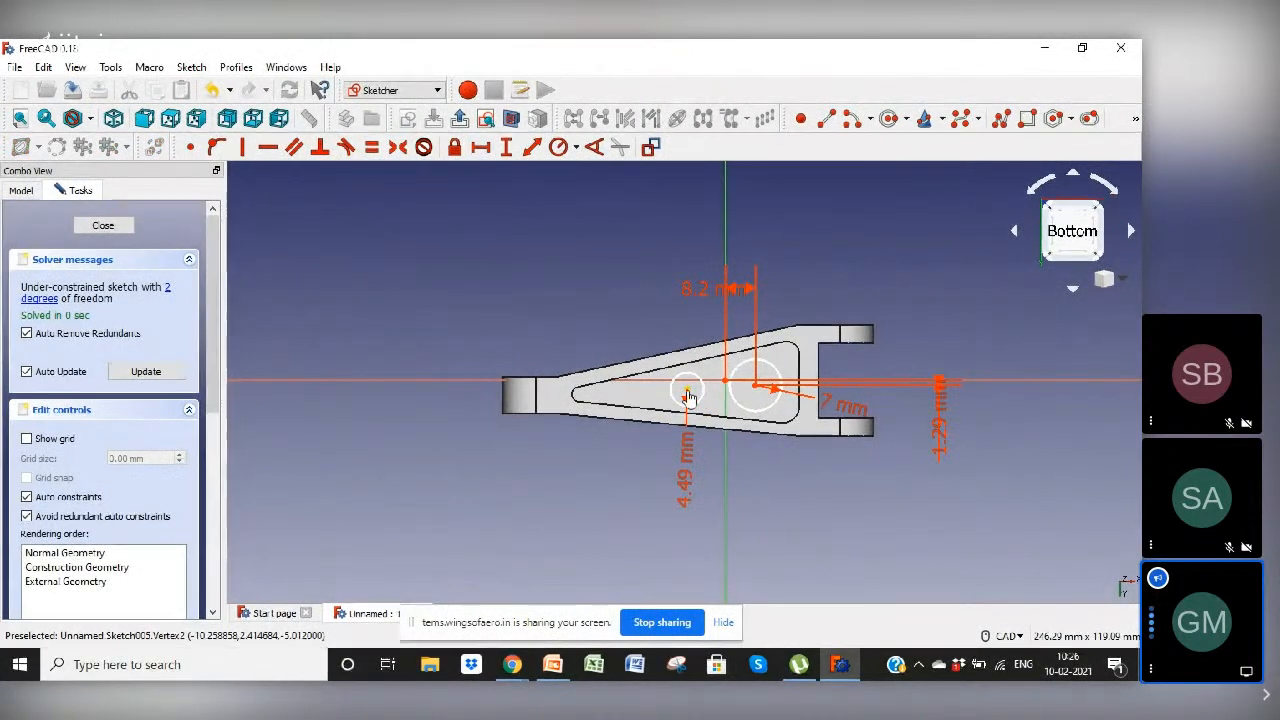
click(726, 380)
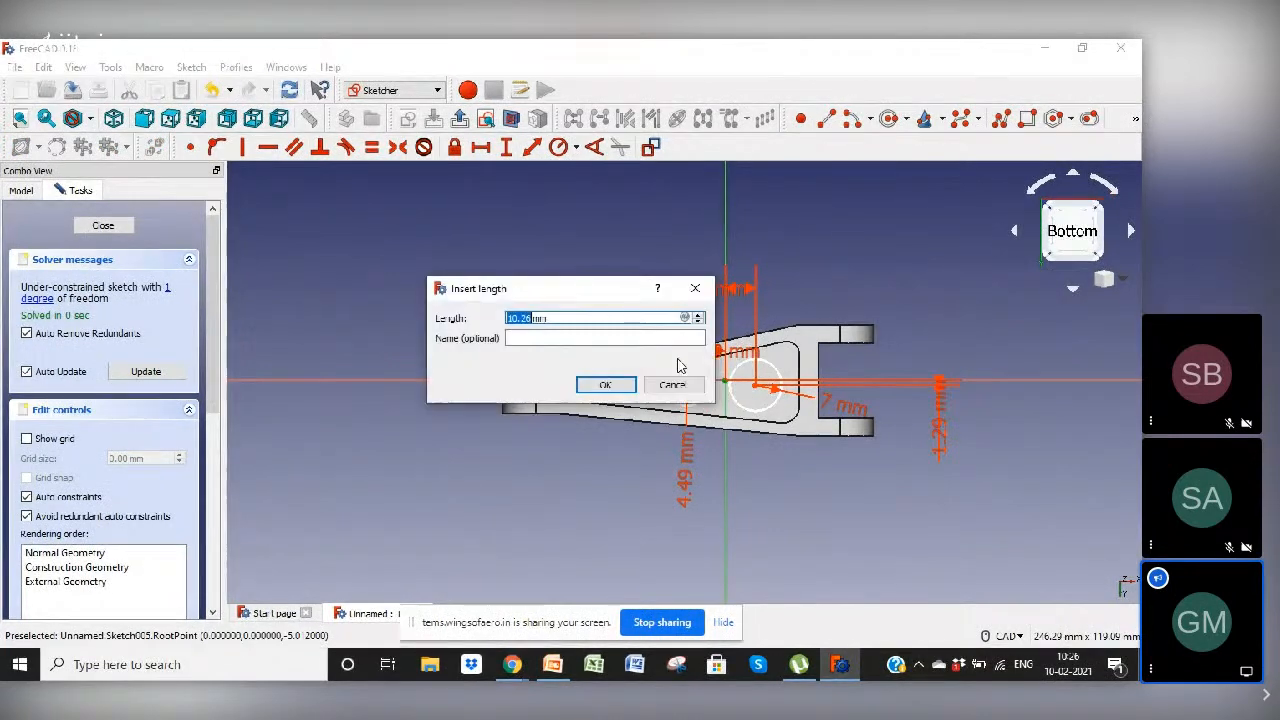
click(604, 386)
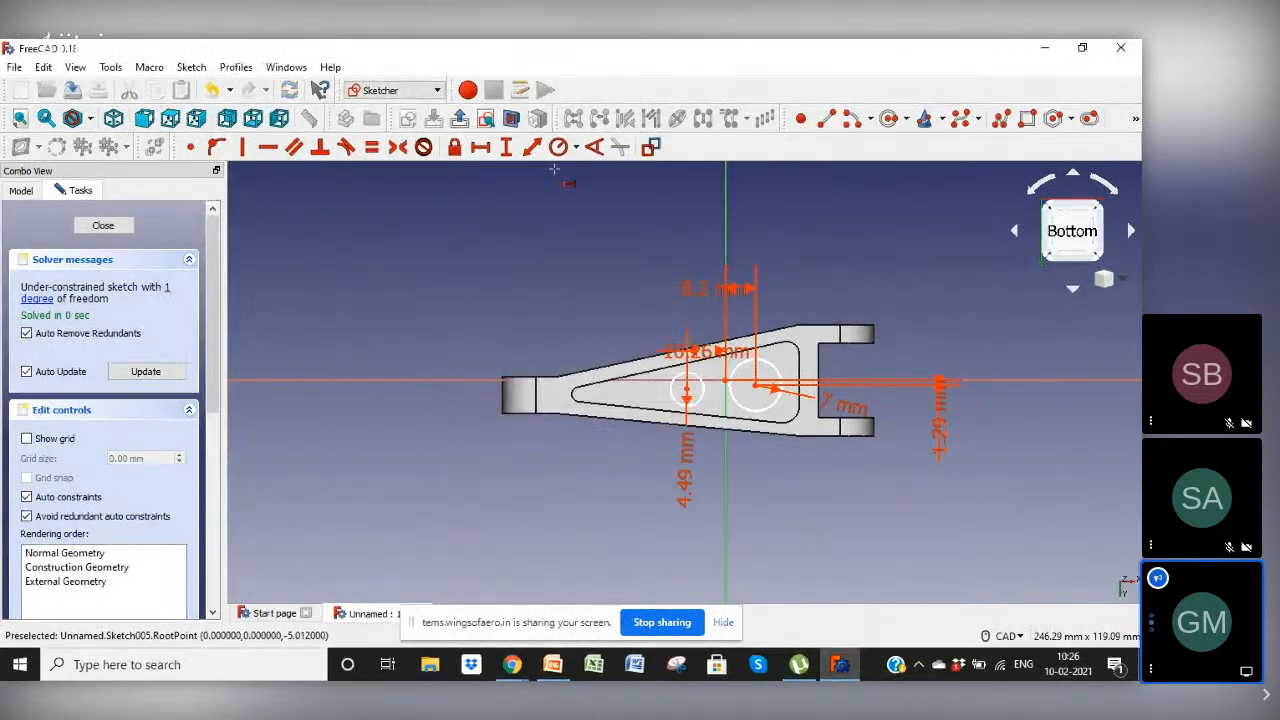
click(506, 147)
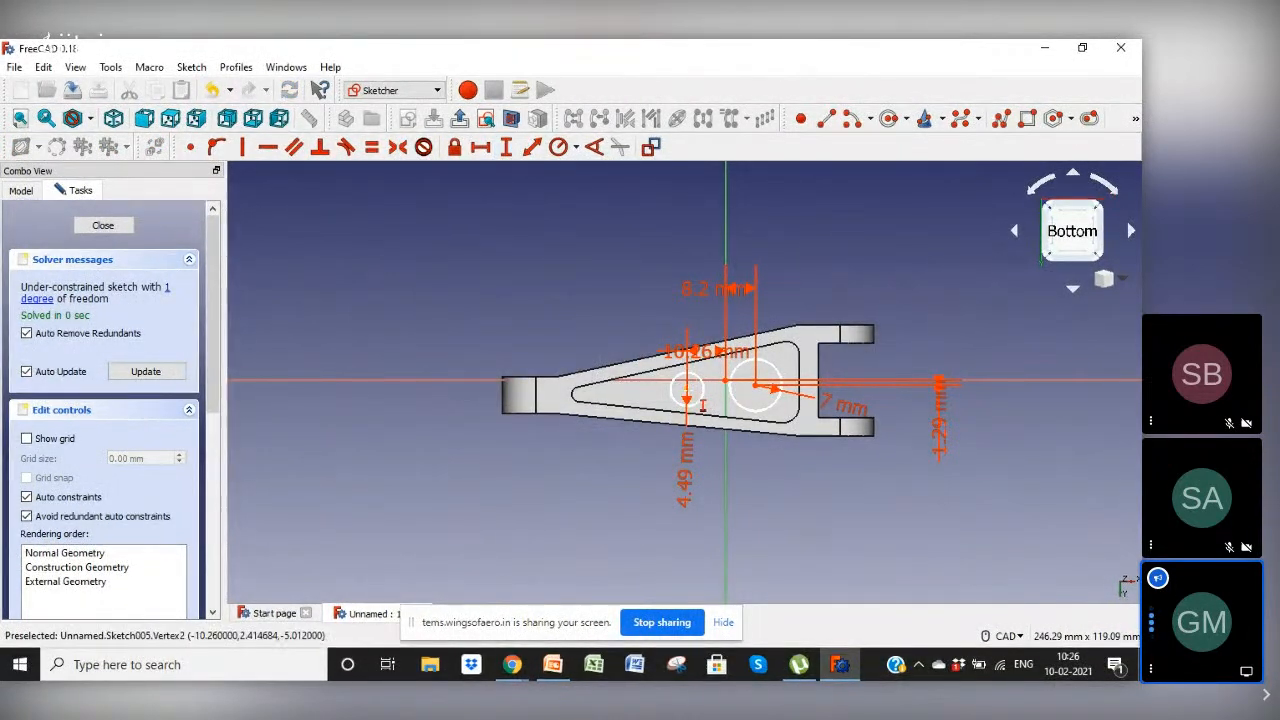
click(726, 381)
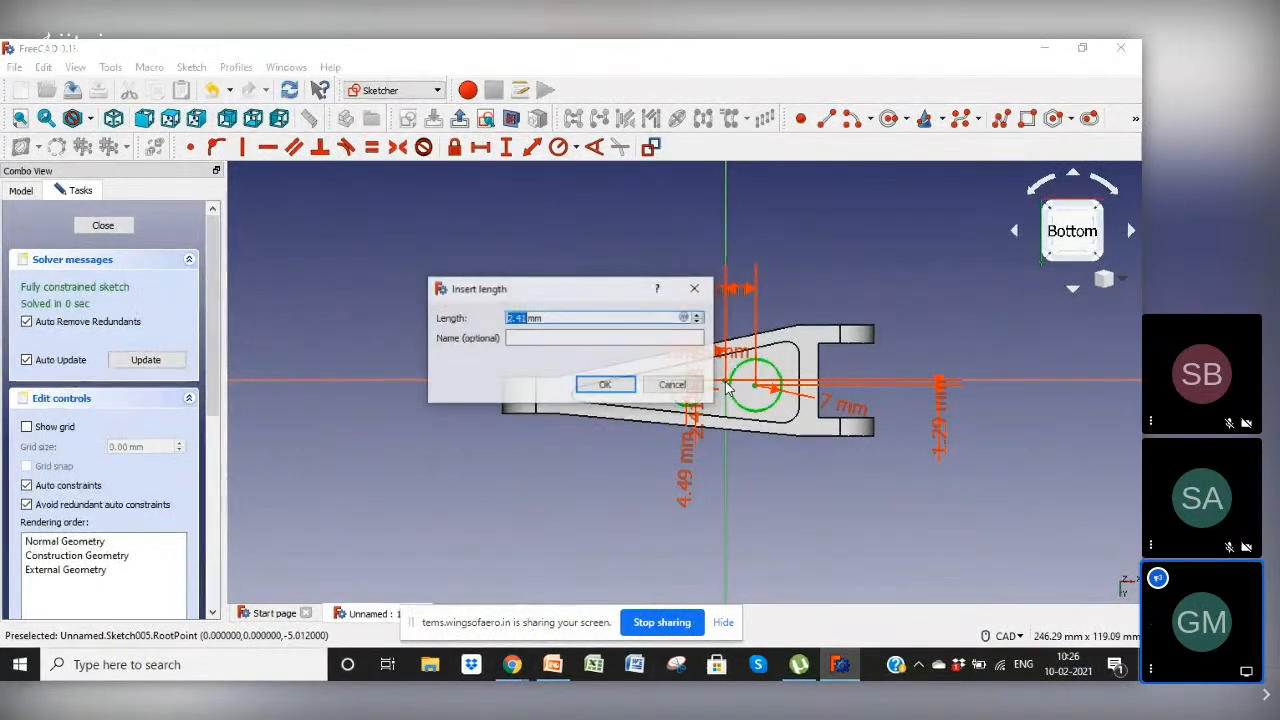
click(606, 386)
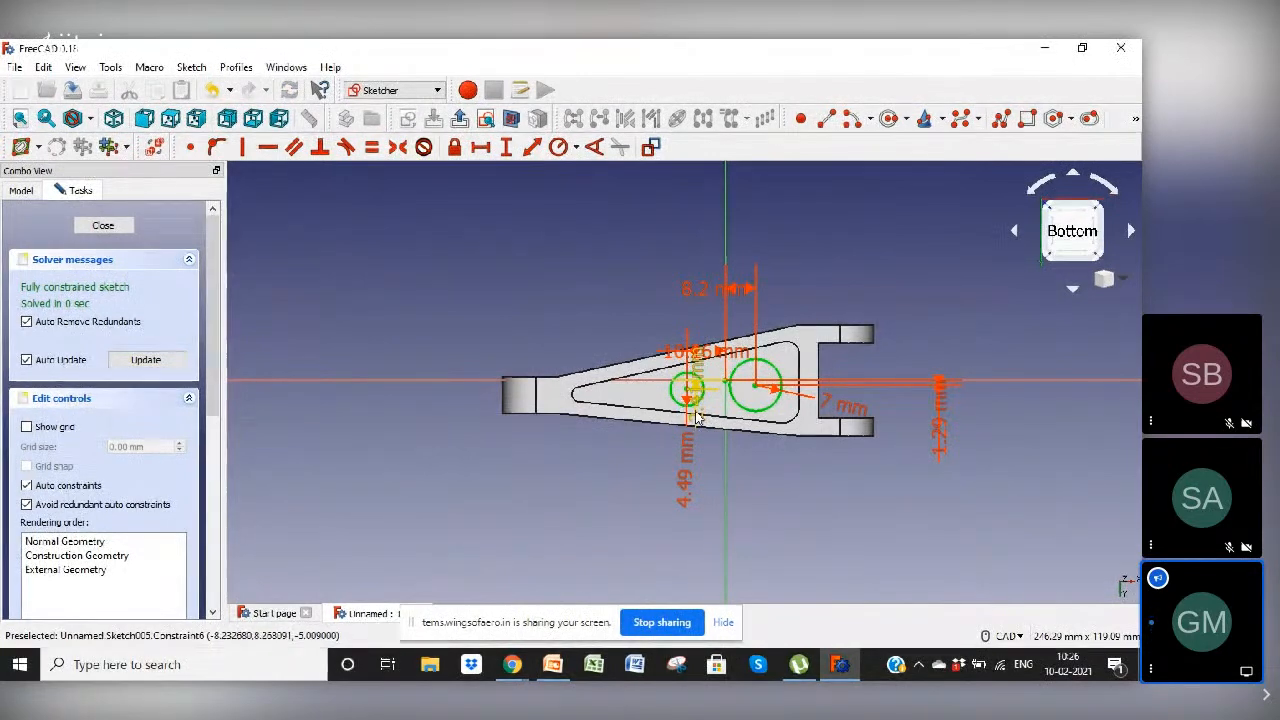
Step: Move the smaller circle's distance labels and the larger circle's vertical distance label clear of the link outline
drag(697, 418, 504, 309)
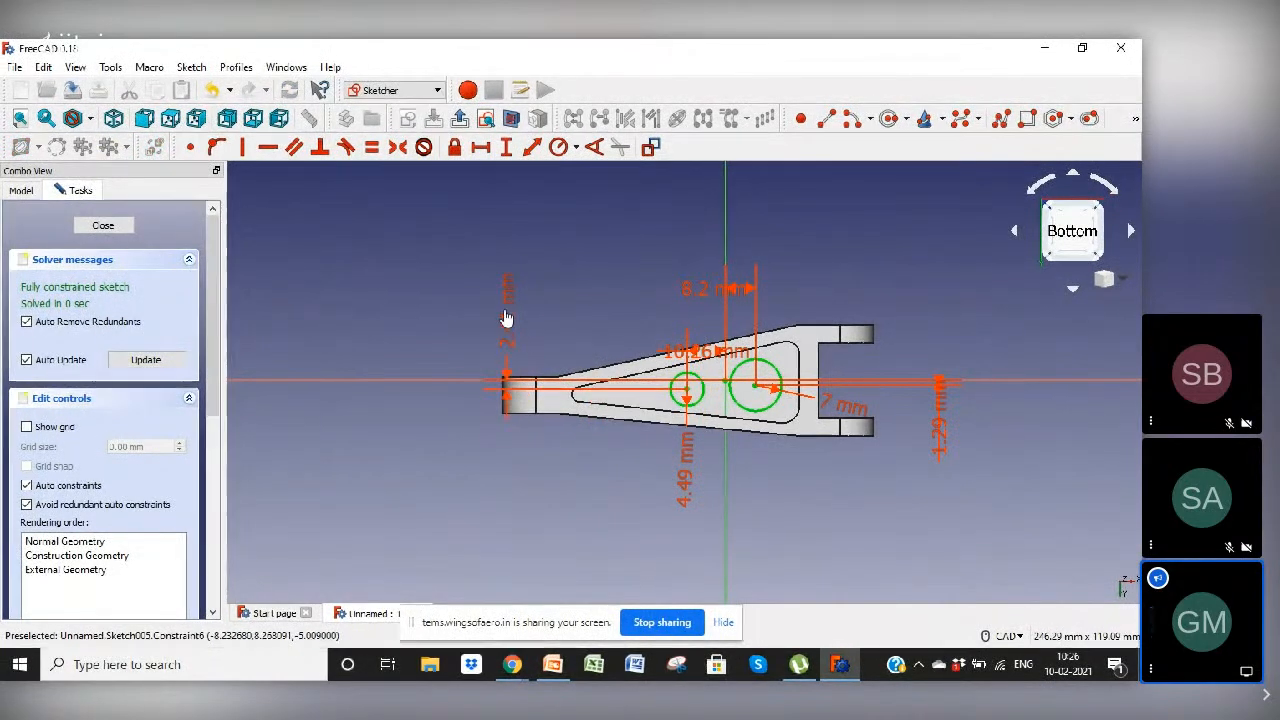
drag(706, 358, 636, 326)
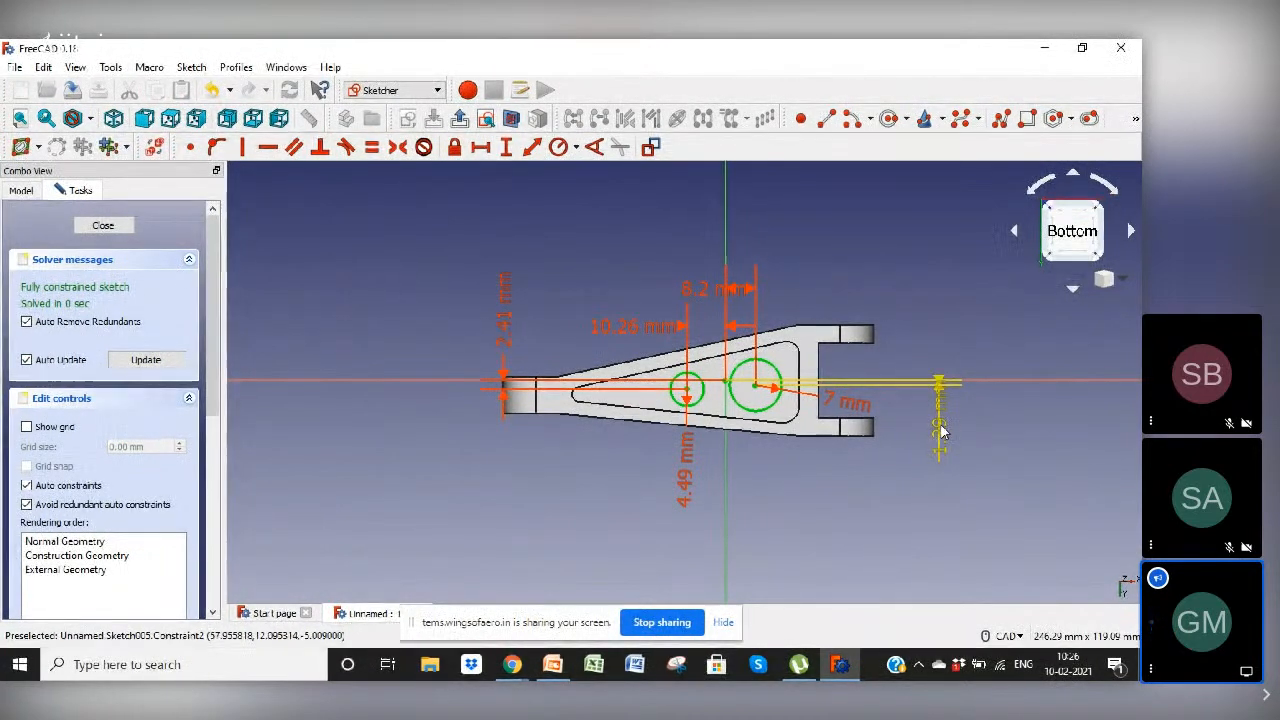
drag(940, 430, 940, 372)
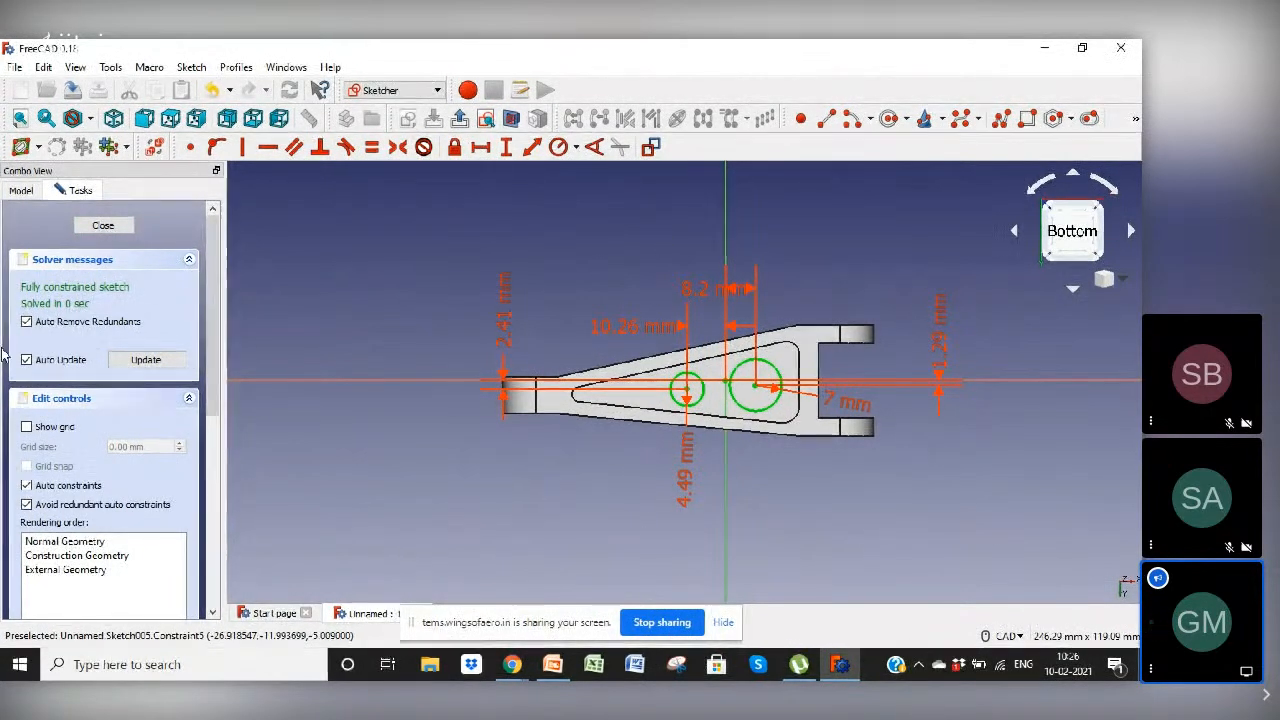
Step: Close the circle sketch and cut both circles through the recess floor as a 12 mm deep pocket
click(115, 228)
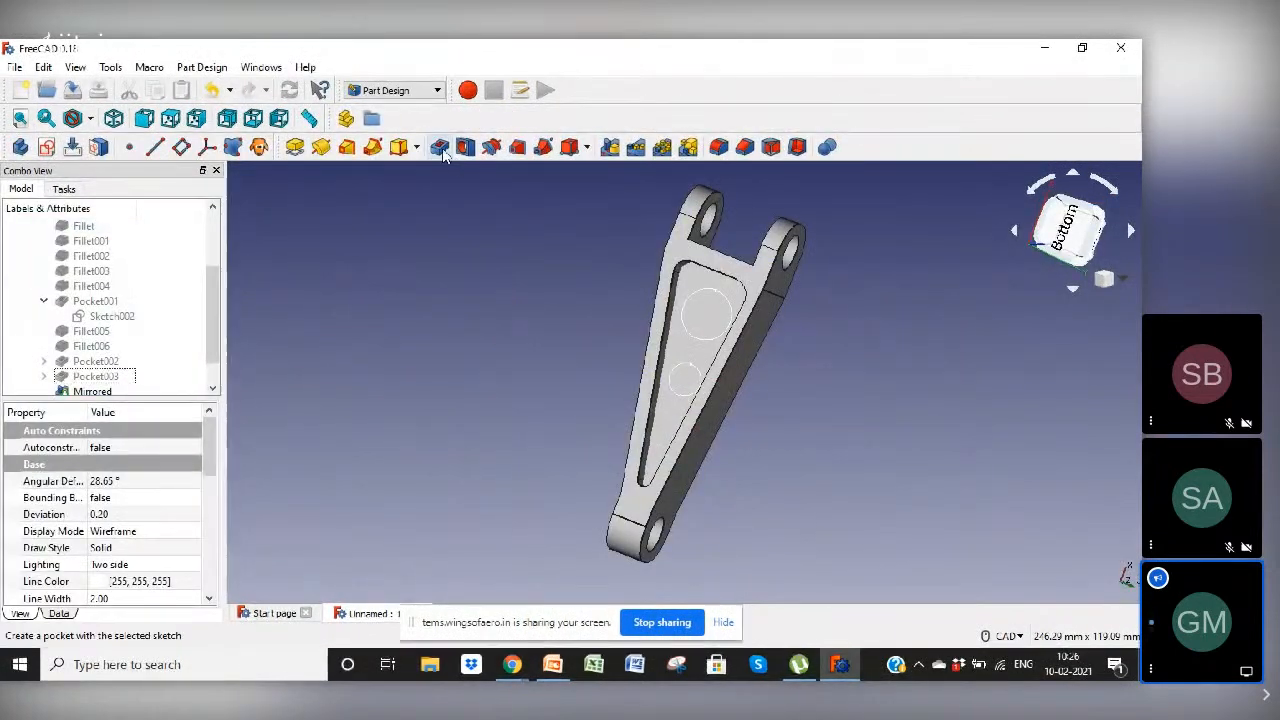
click(441, 148)
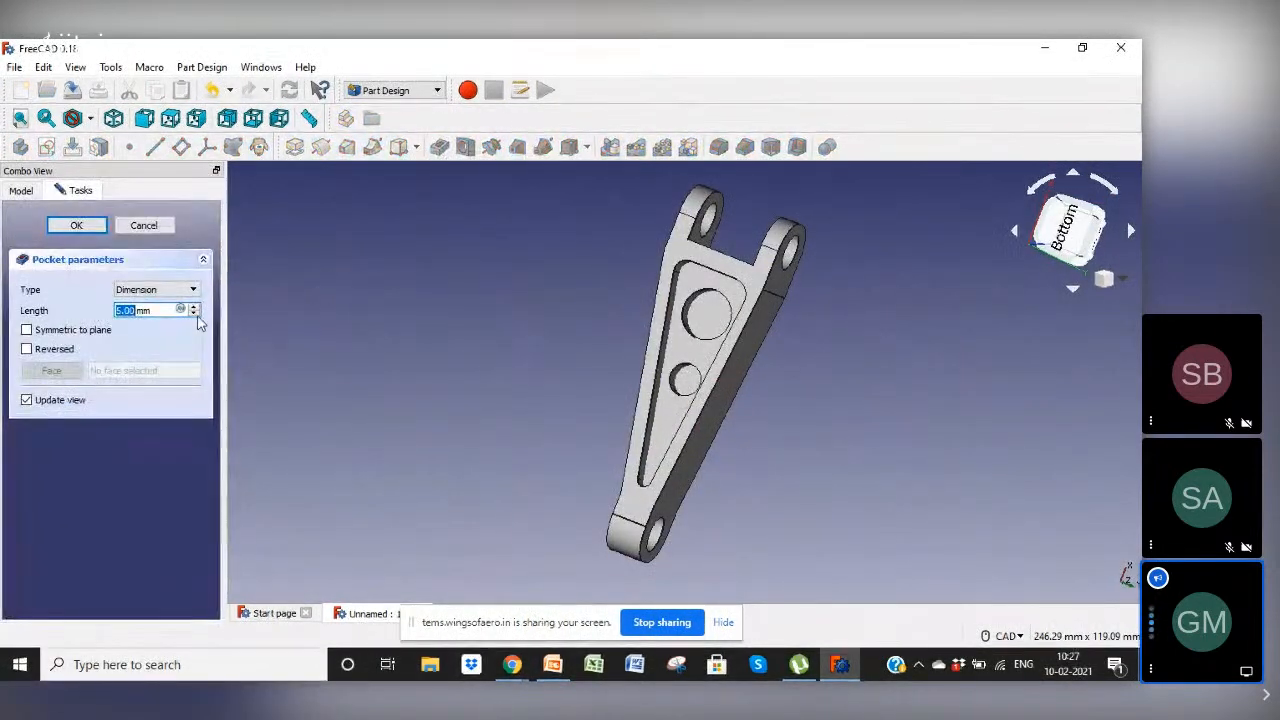
text(10)
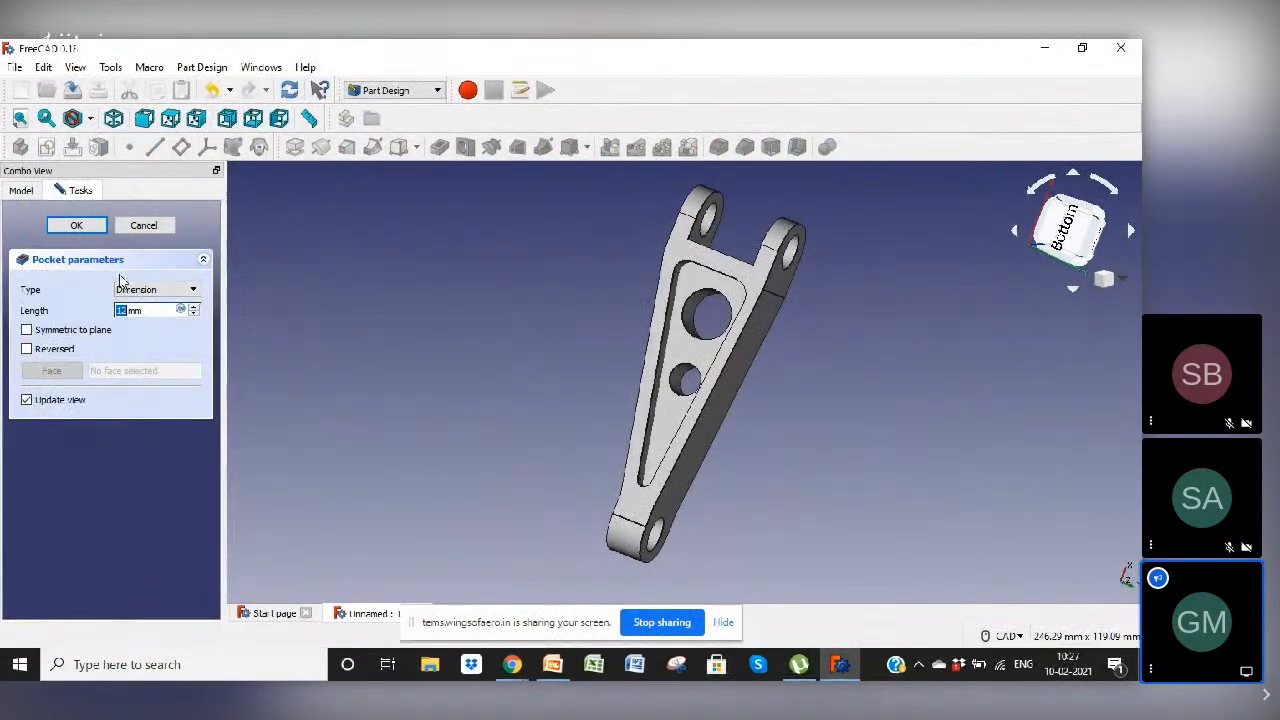
click(77, 226)
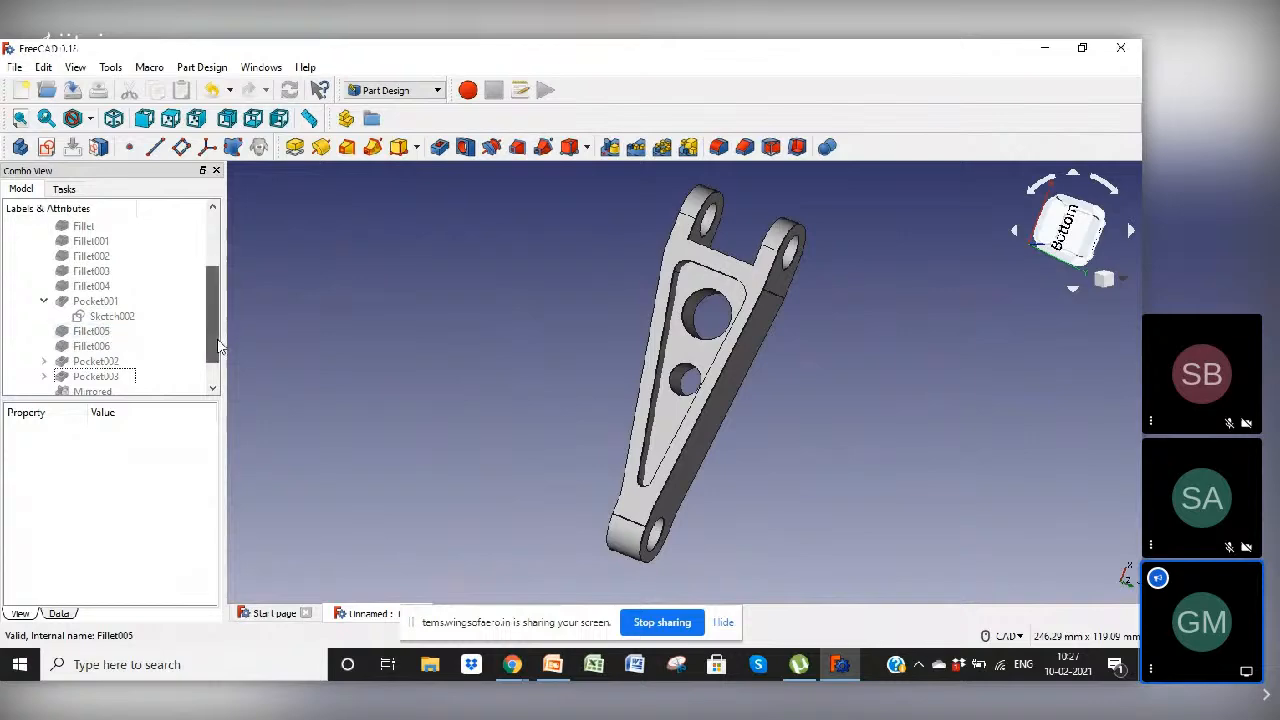
Step: Set the depth of the triangular recess pocket, Pocket003, to 6 mm
scroll(115, 345, down, 1)
click(100, 348)
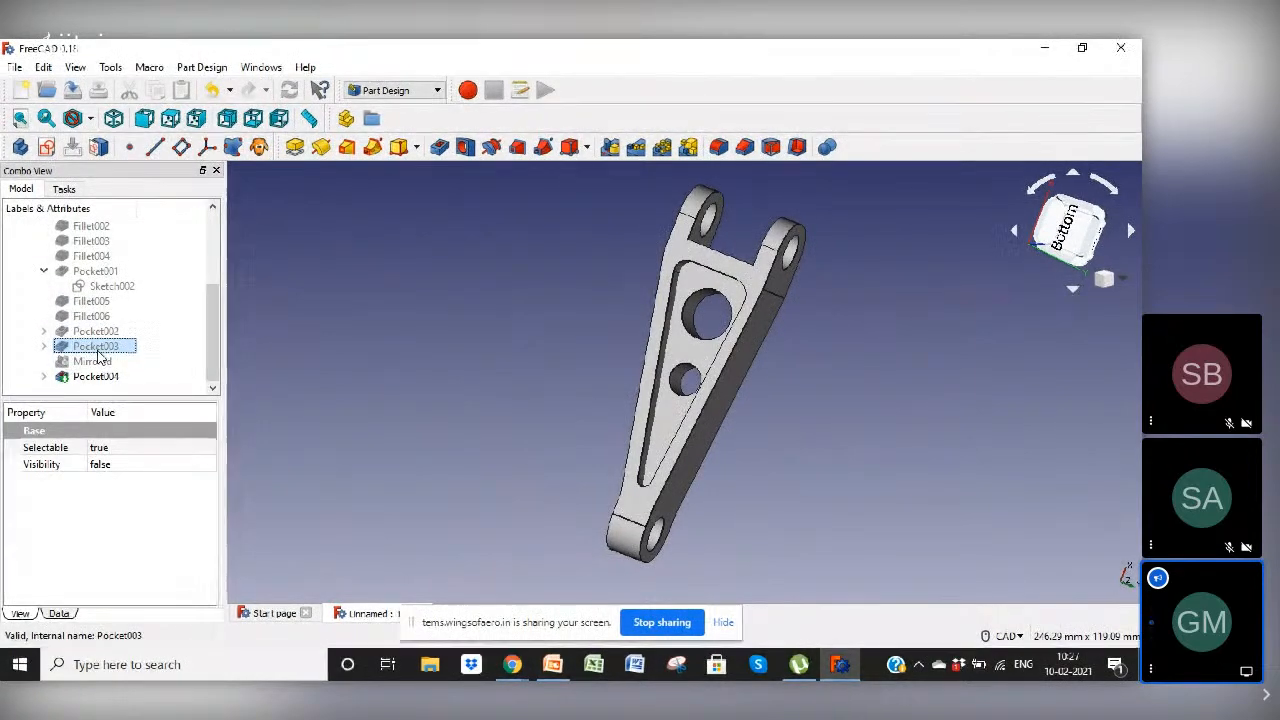
double_click(100, 348)
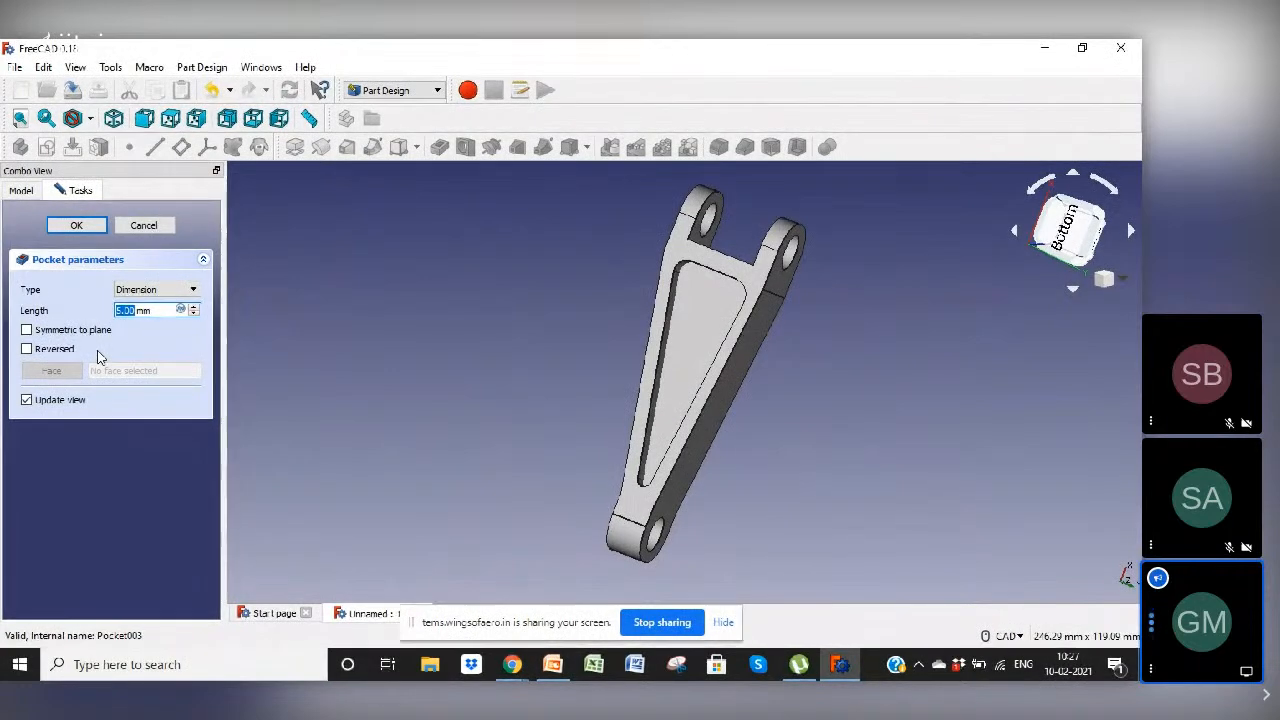
text(6)
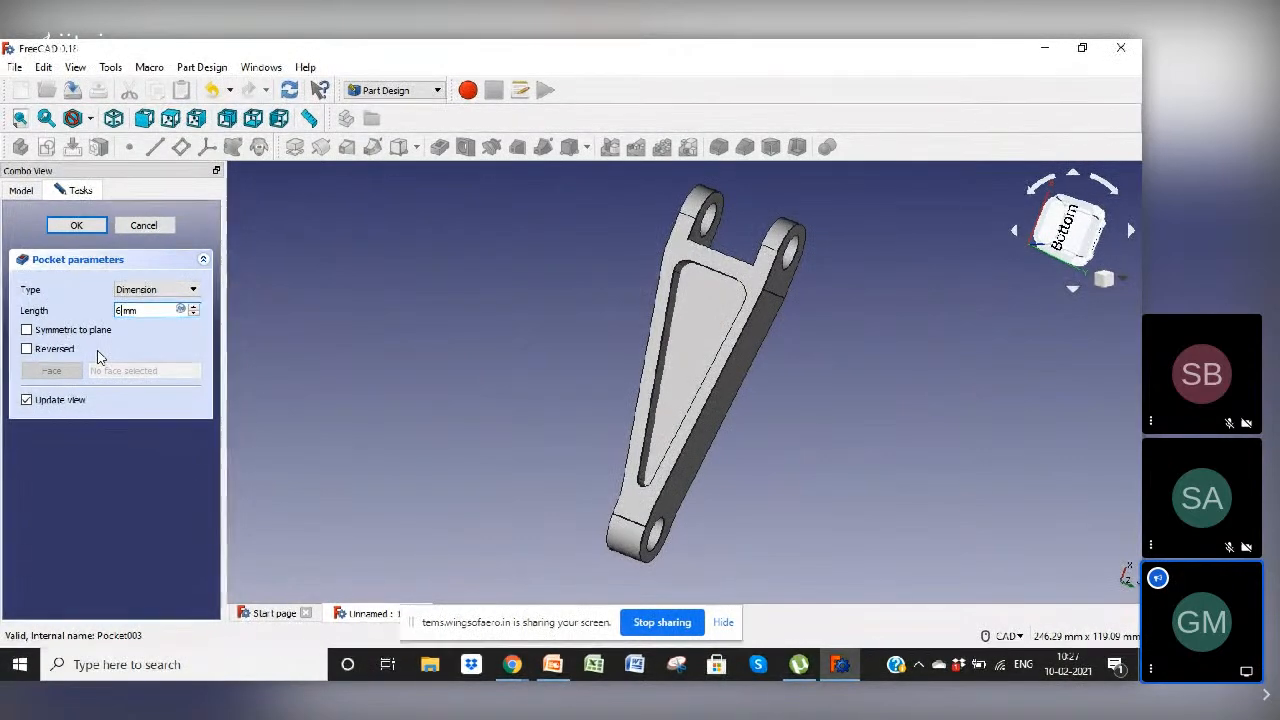
click(93, 228)
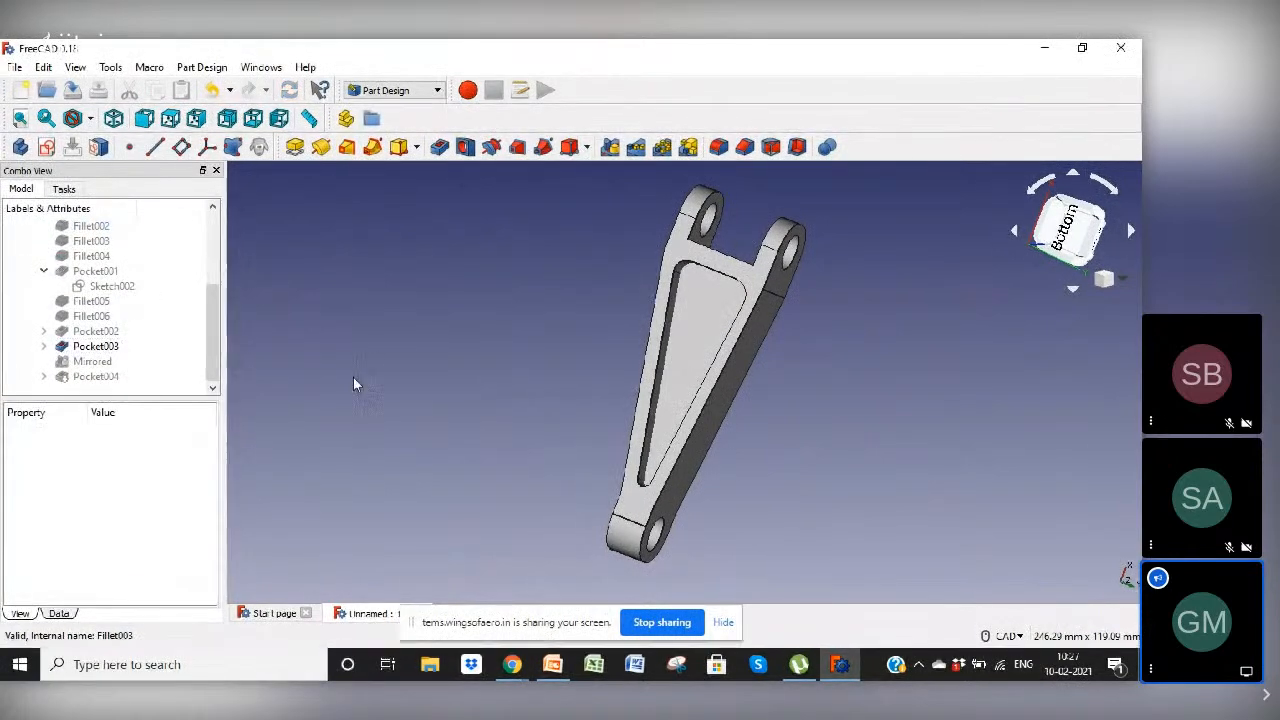
Step: Delete the existing Mirrored feature from the model tree despite its dependent pocket and sketch
click(93, 362)
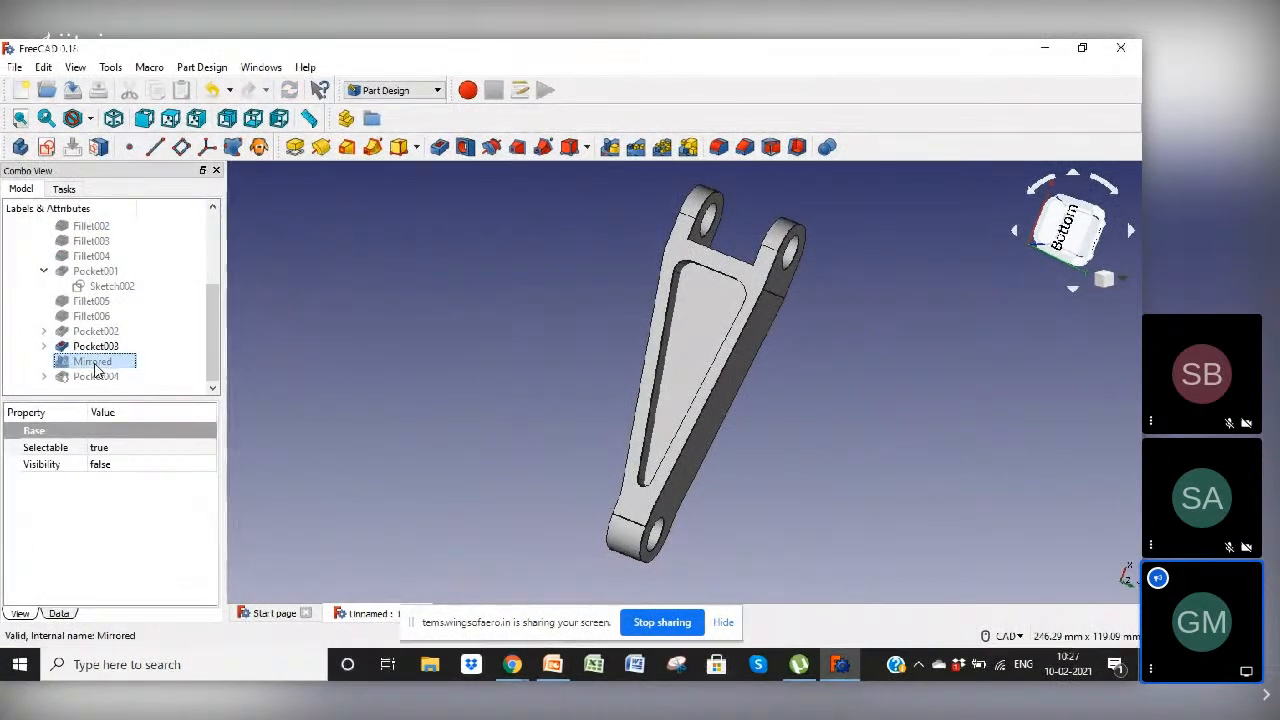
key(Delete)
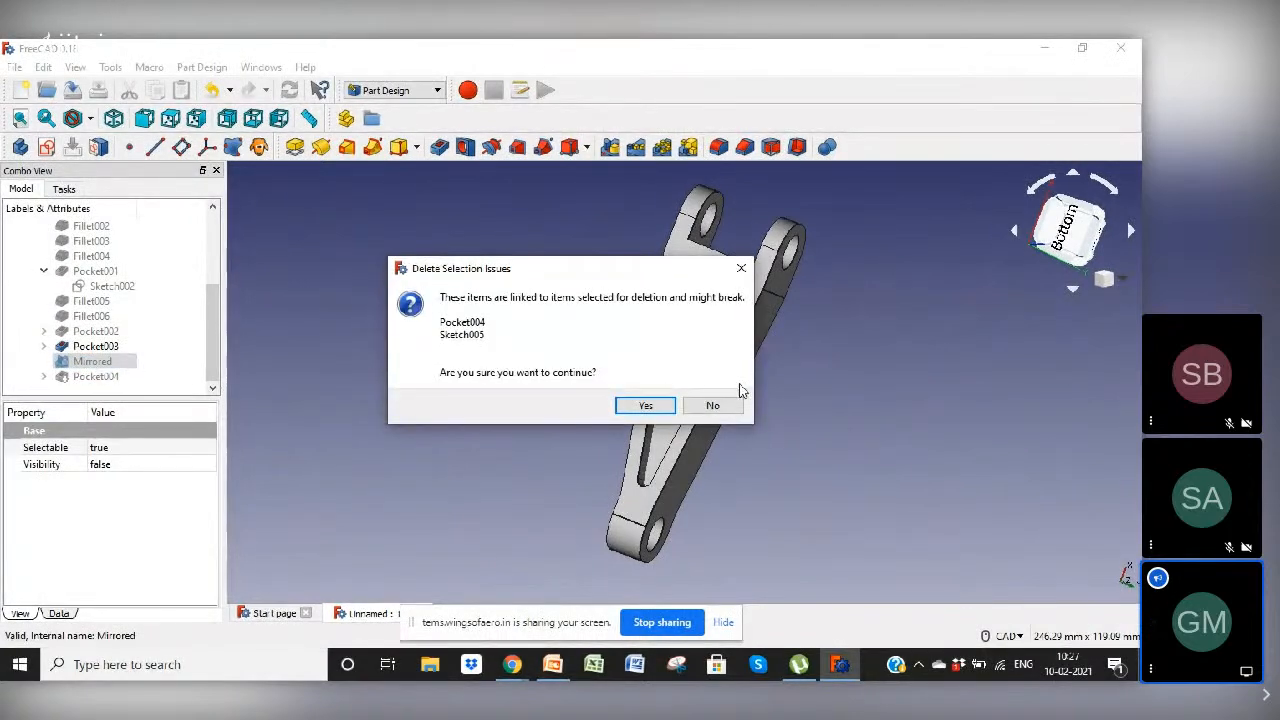
click(646, 406)
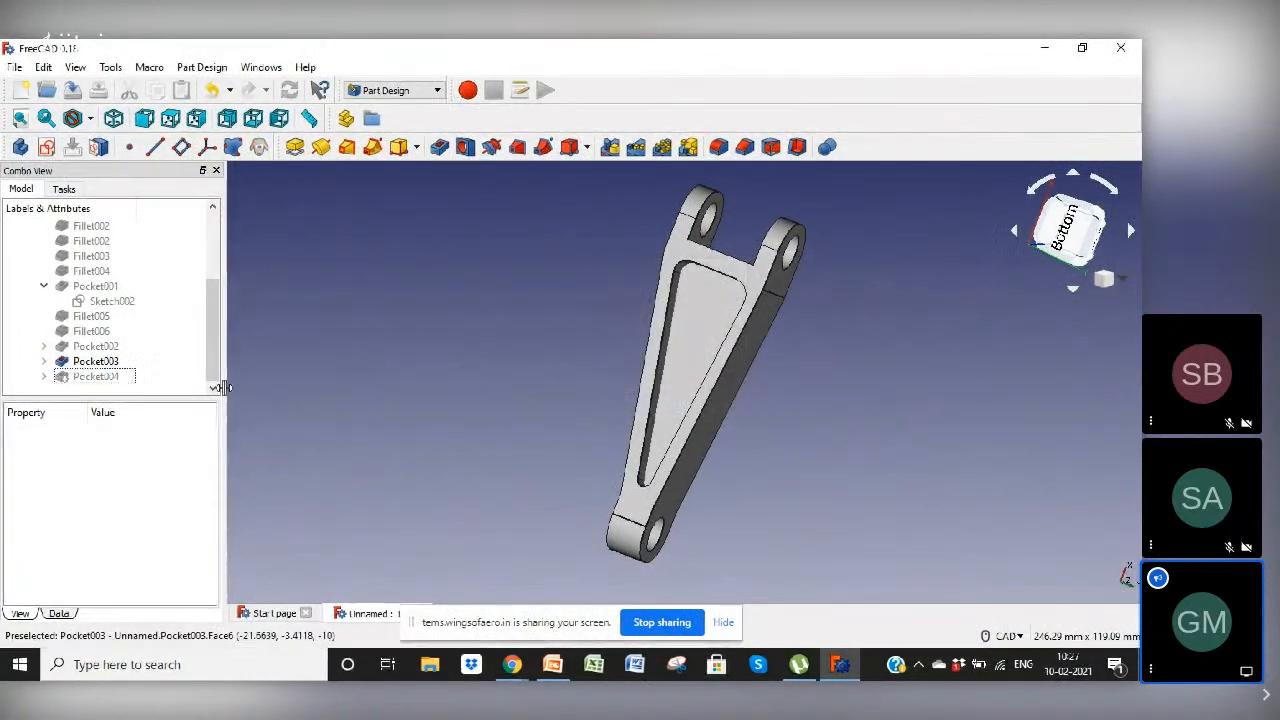
Step: Mirror the triangular recess Pocket003 about the base XY plane onto the link's opposite face
click(90, 362)
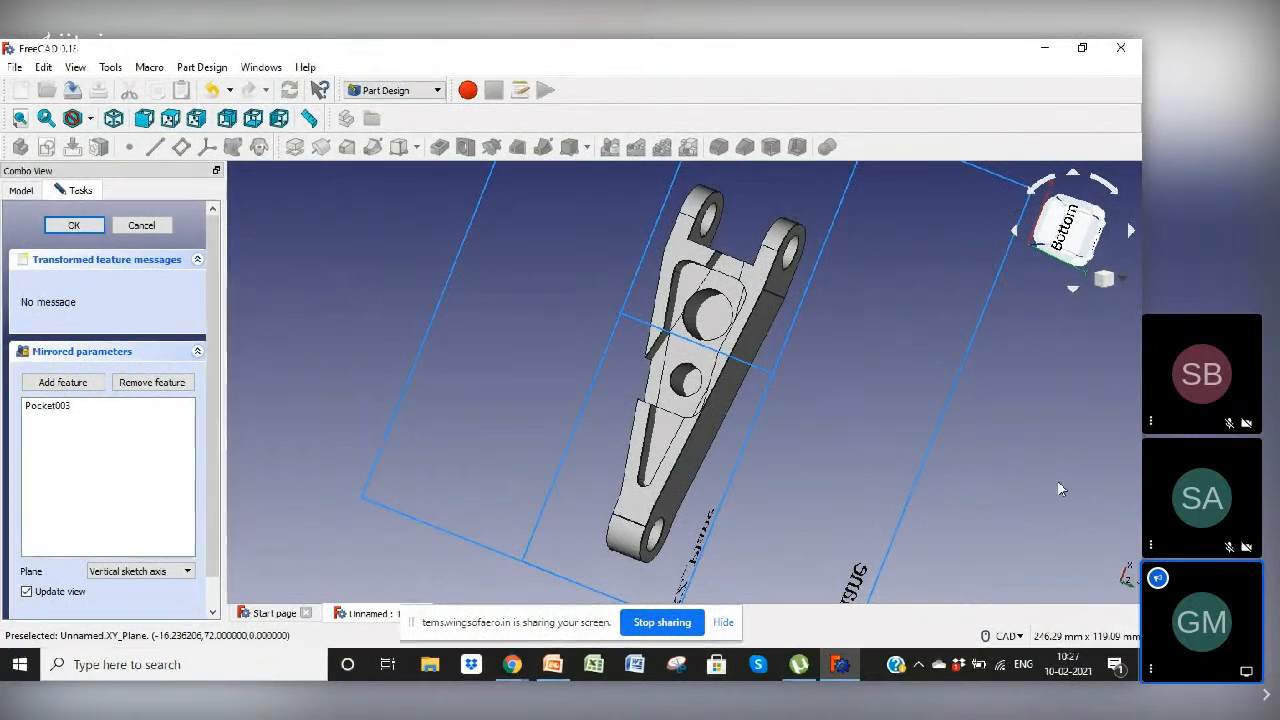
scroll(1062, 482, down, 2)
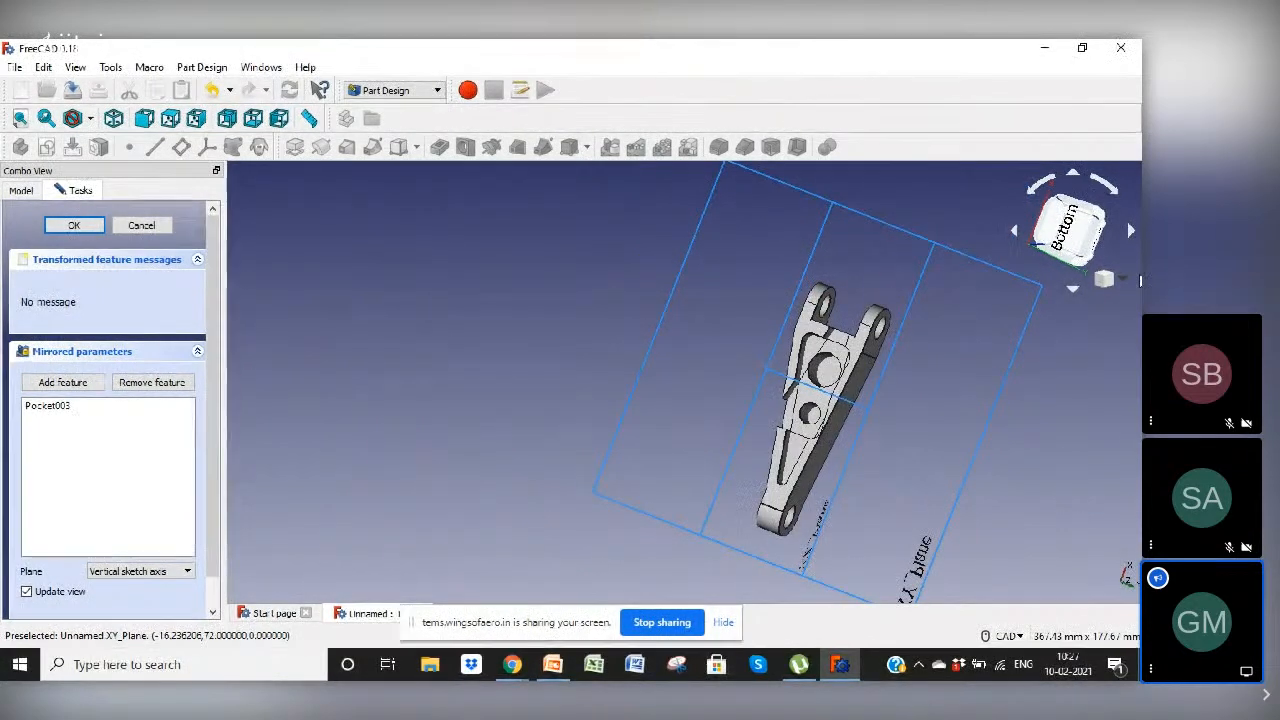
click(1106, 279)
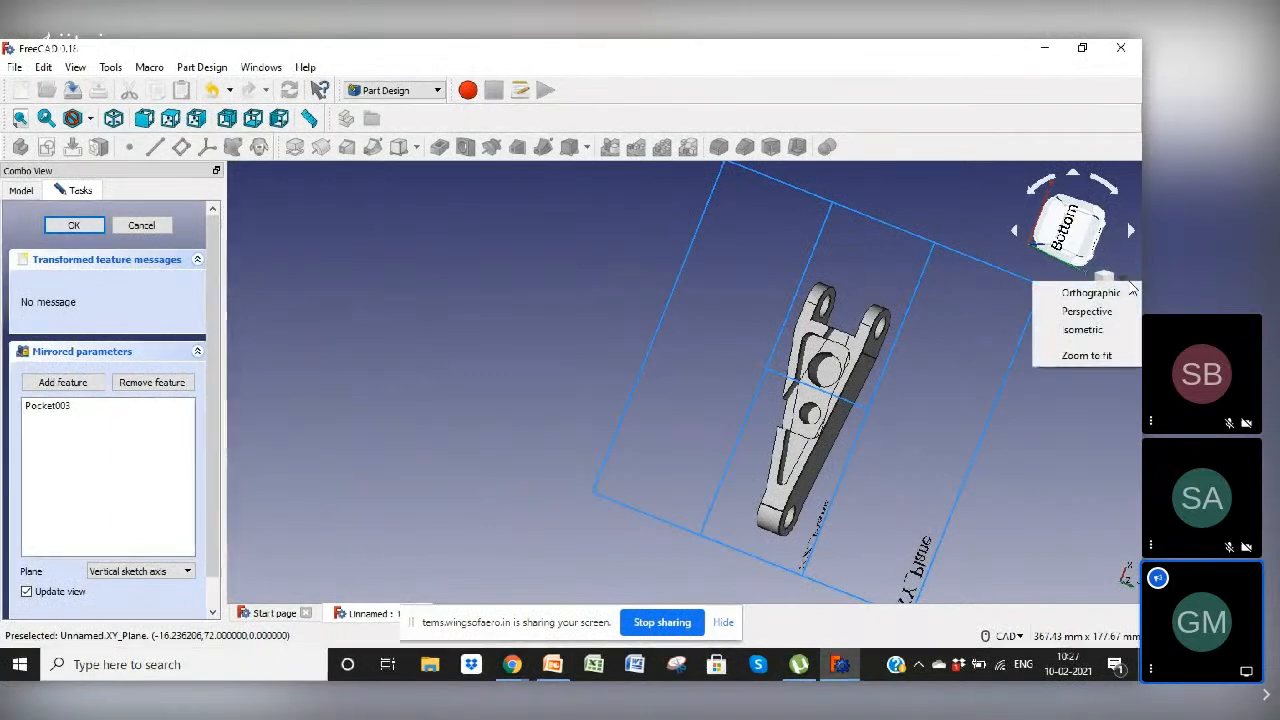
click(1094, 331)
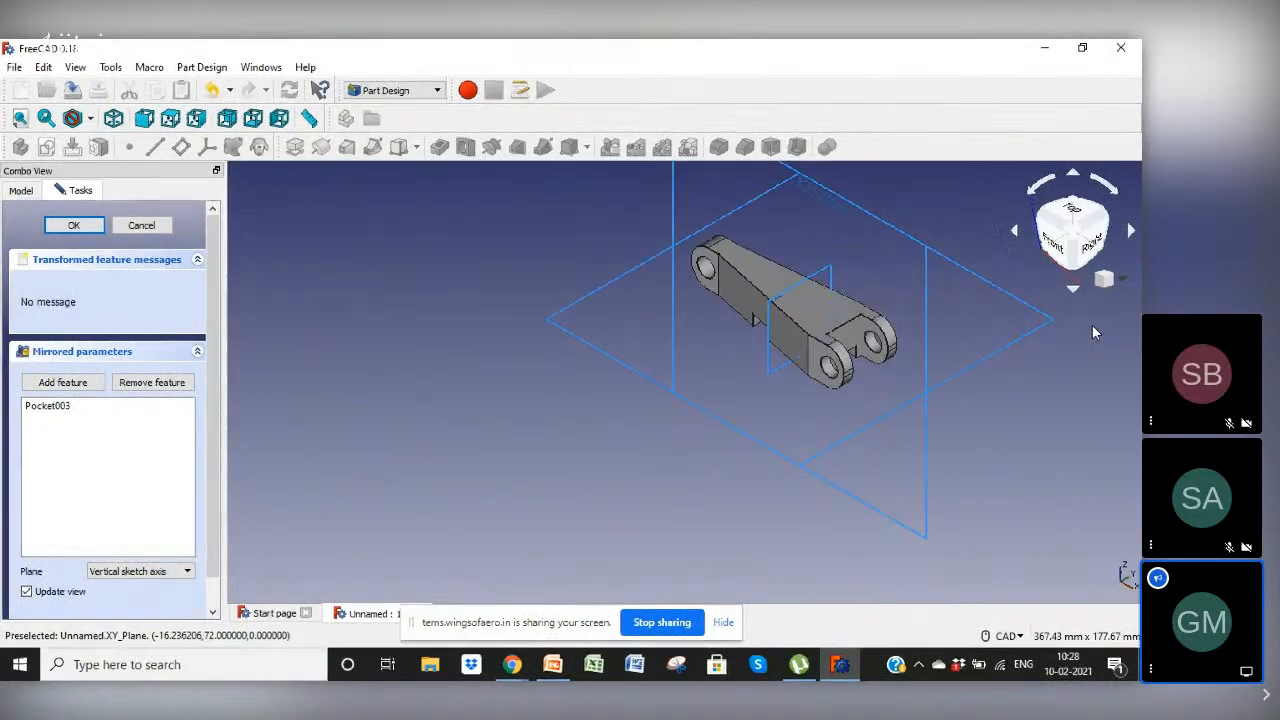
click(970, 367)
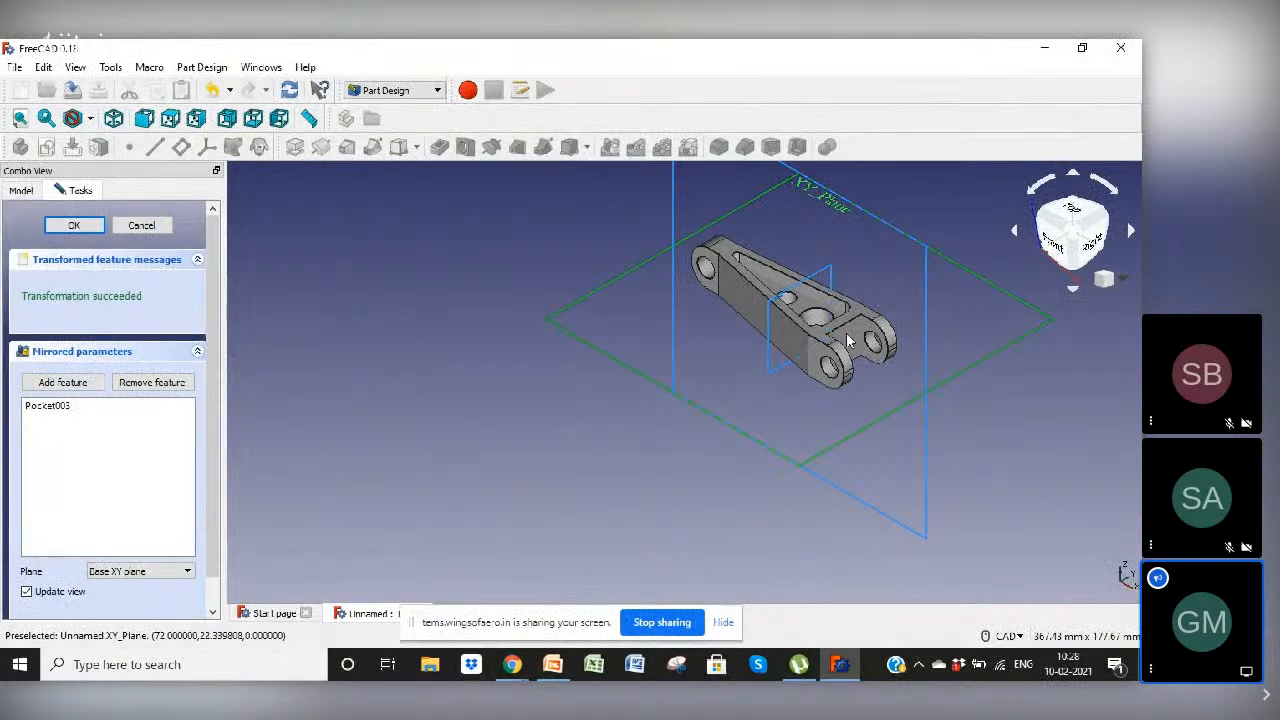
click(74, 226)
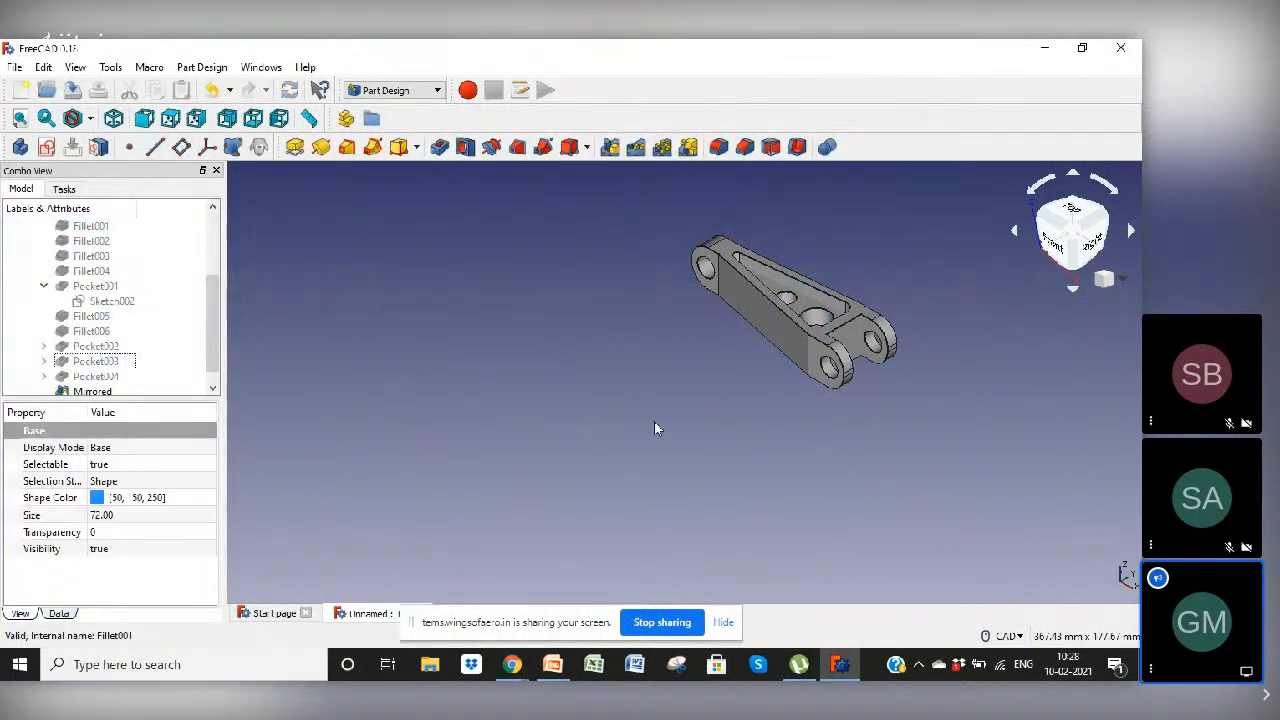
Step: Examine the finished link's recesses and holes from several sides and compare it with the torsion link slide in PowerPoint
click(1104, 279)
click(1097, 359)
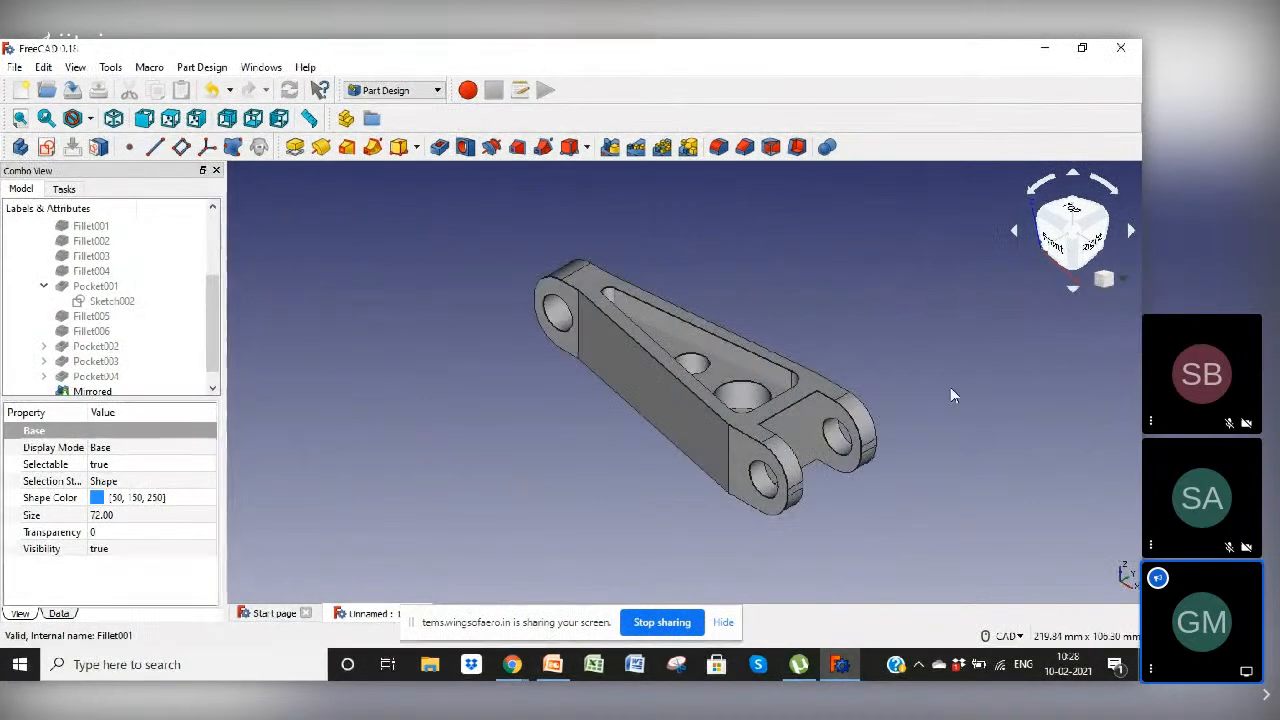
middle_drag(549, 431, 751, 289)
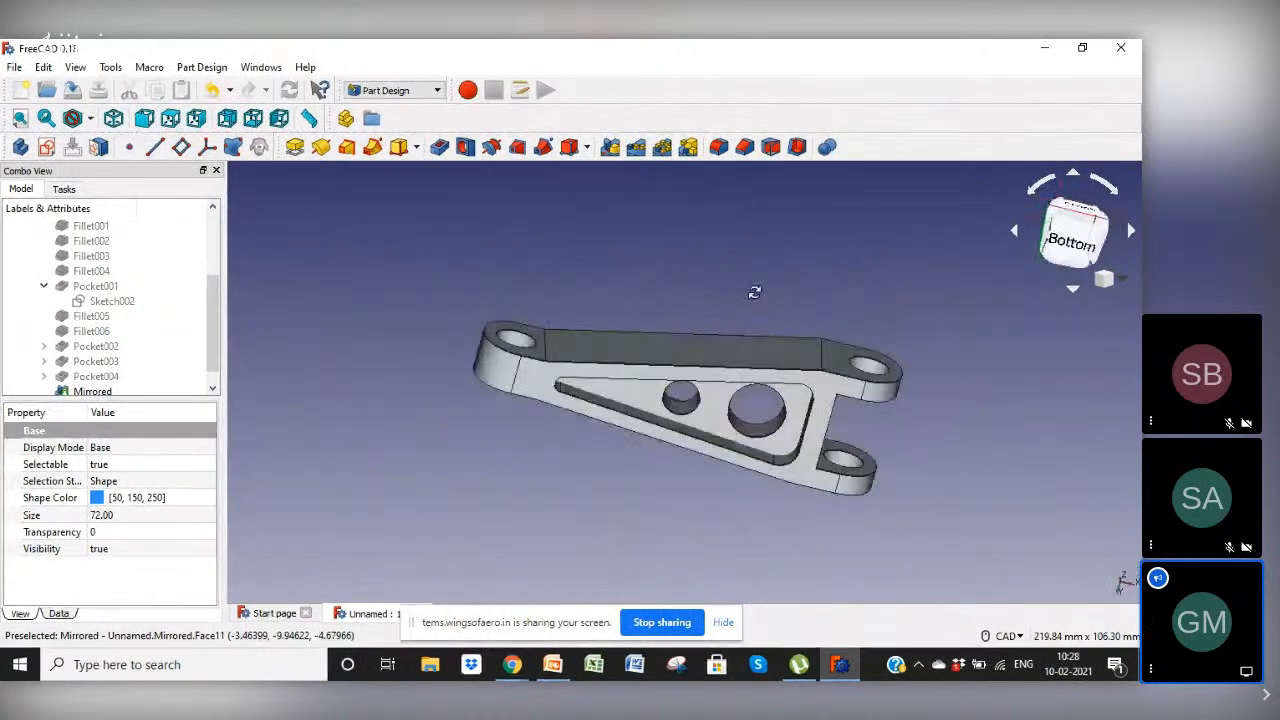
click(750, 233)
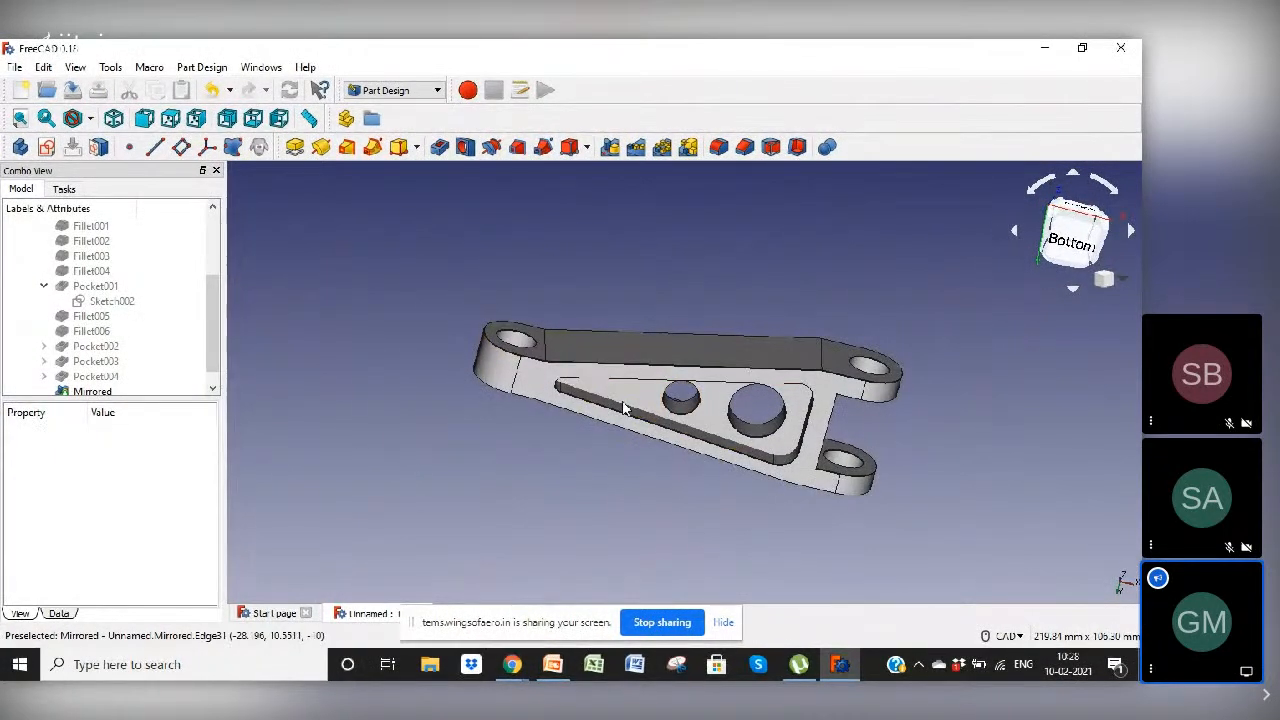
click(553, 665)
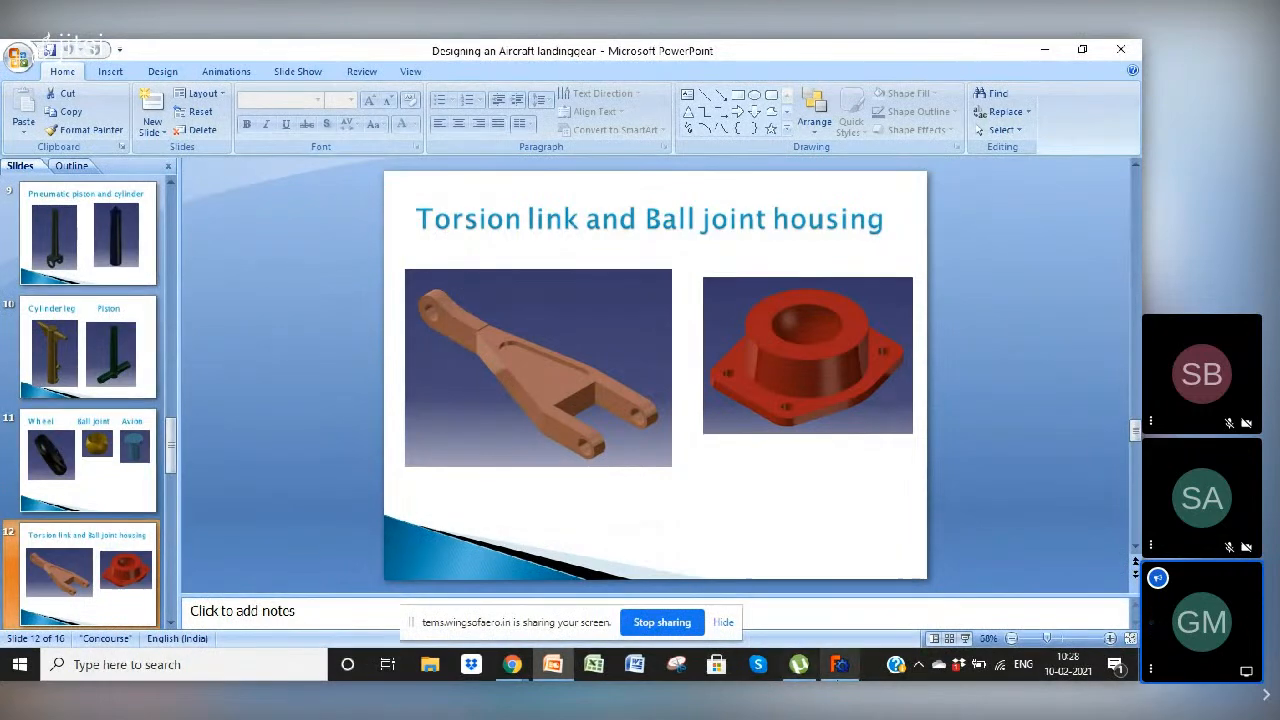
click(843, 679)
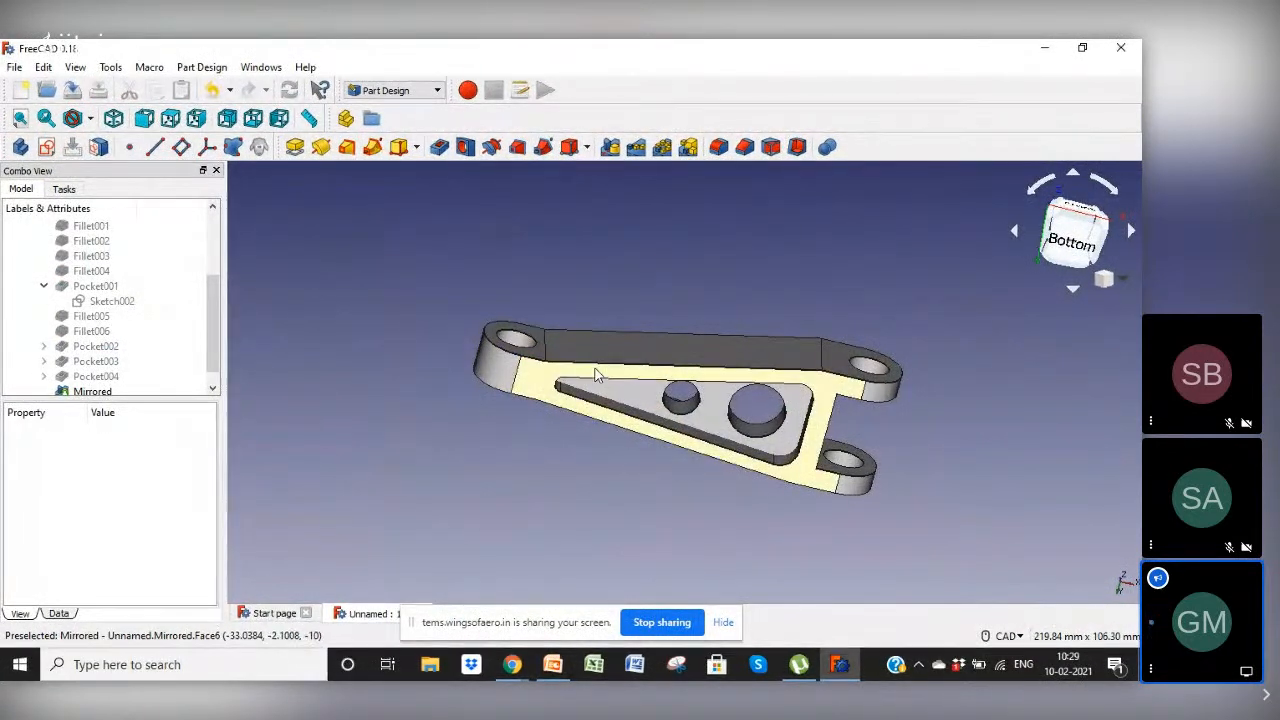
middle_drag(591, 450, 619, 330)
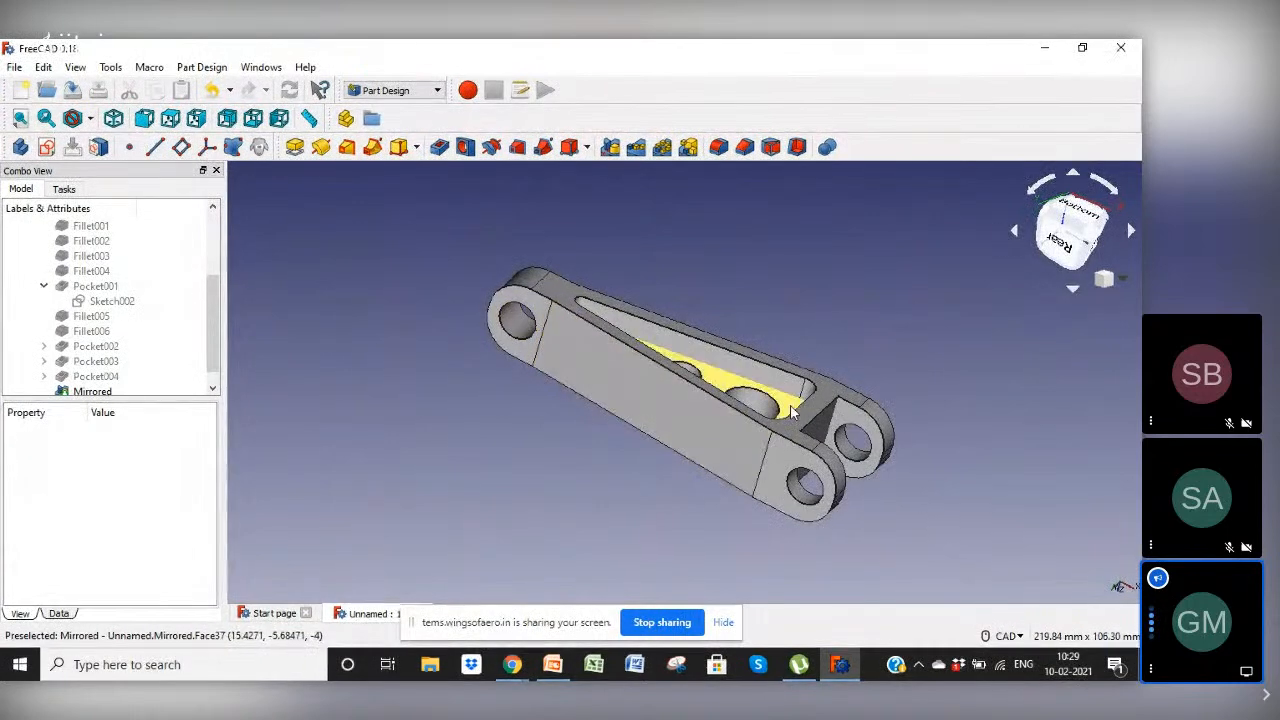
middle_drag(664, 378, 755, 432)
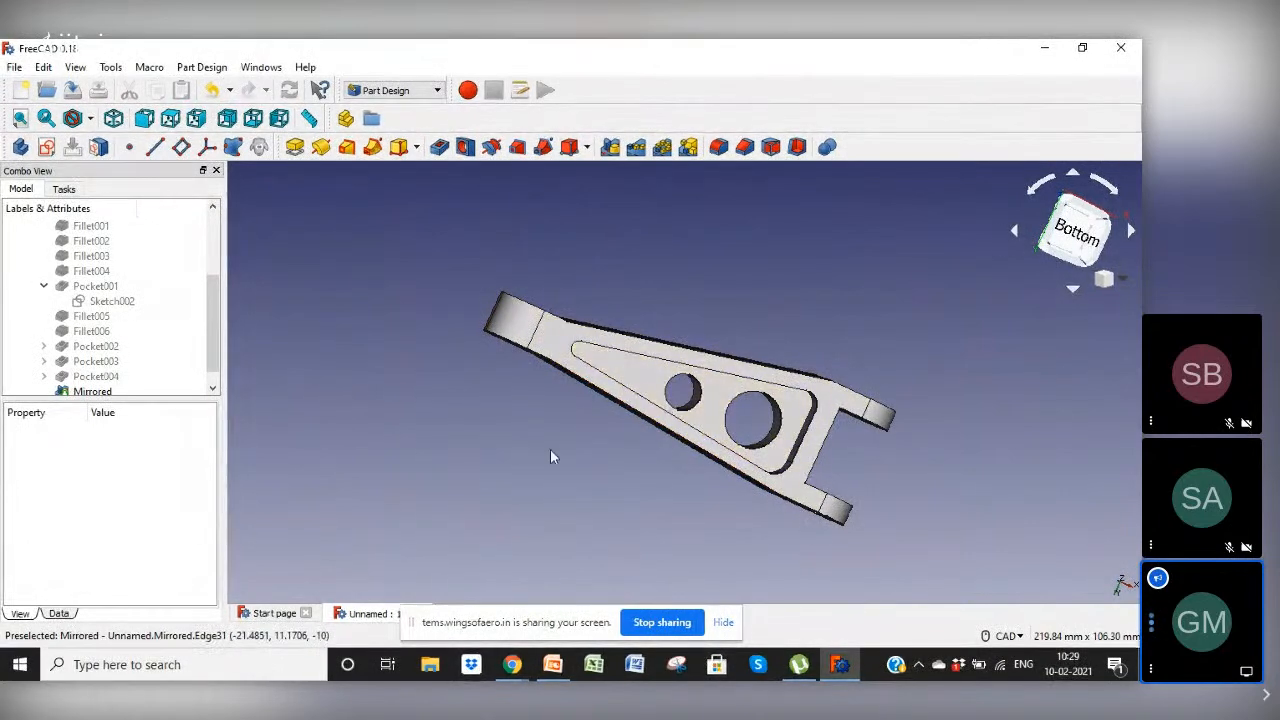
middle_drag(550, 449, 620, 352)
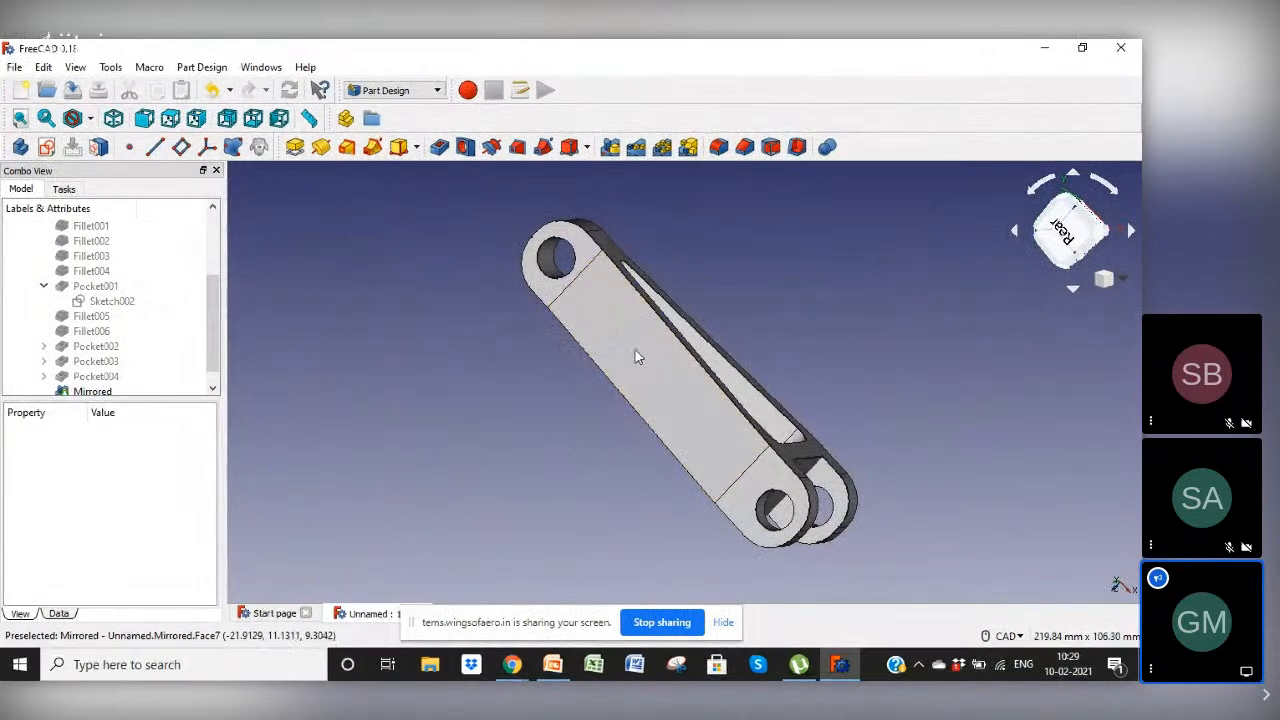
middle_drag(727, 314, 781, 254)
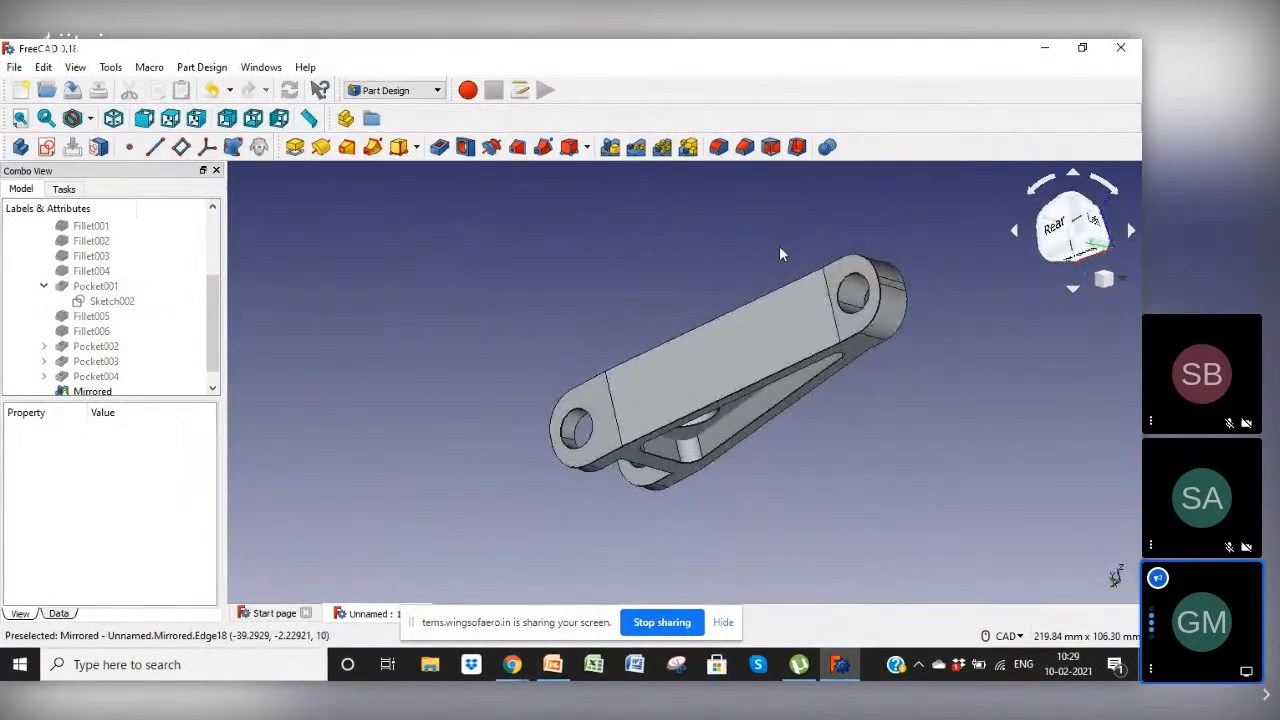
Step: Switch to the PowerPoint presentation and view slides 15 and 14 showing the landing gear assembly
click(568, 664)
click(82, 448)
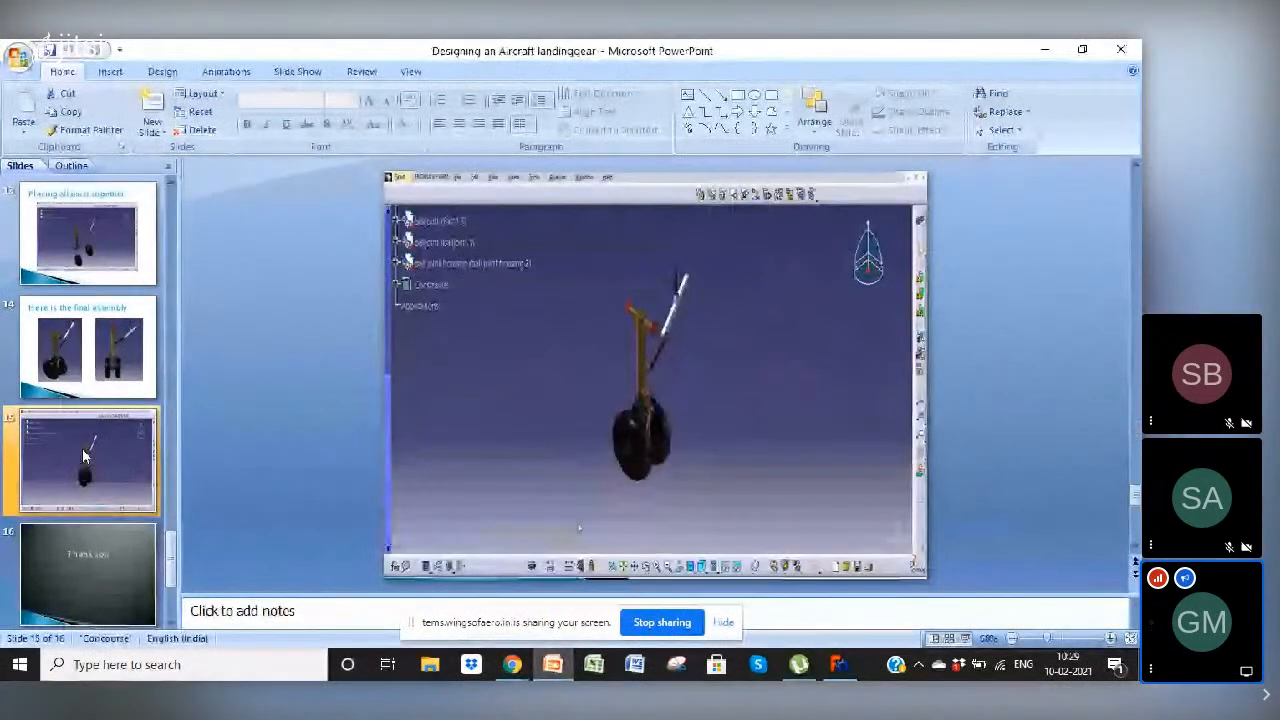
click(128, 333)
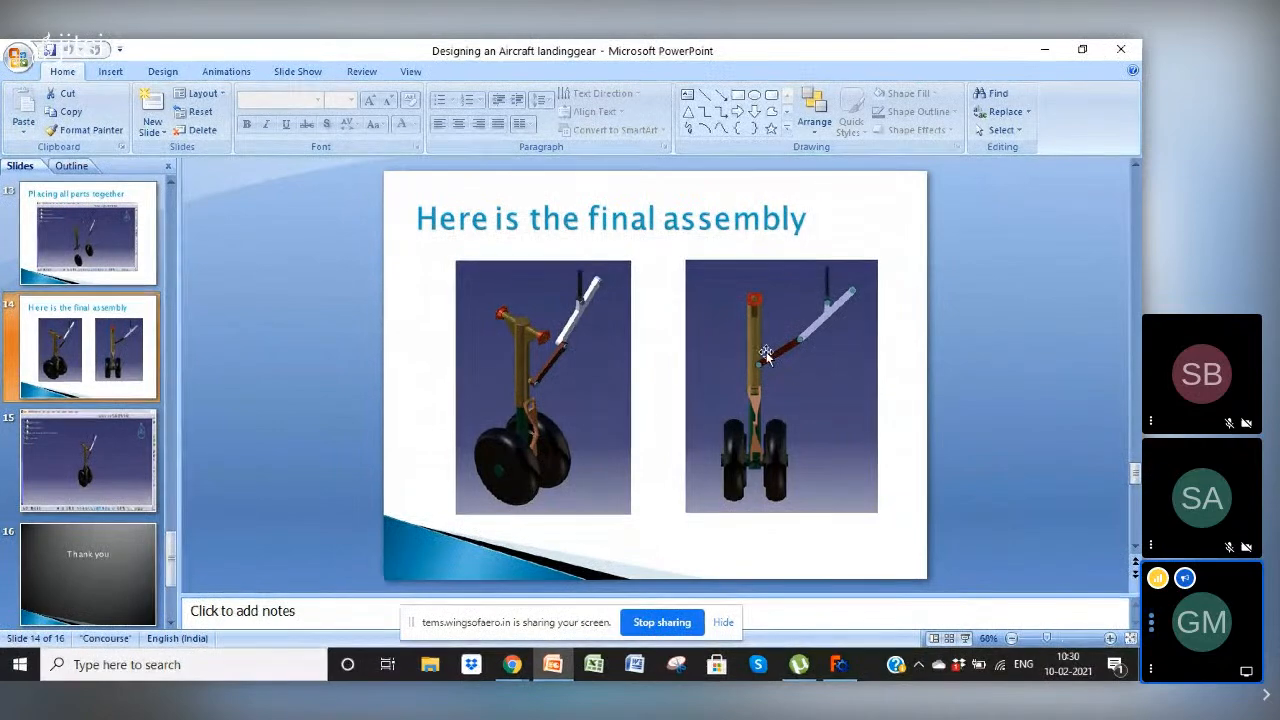
Step: Return to FreeCAD, examine the torsion link from its ends, and stop sharing the screen
click(840, 667)
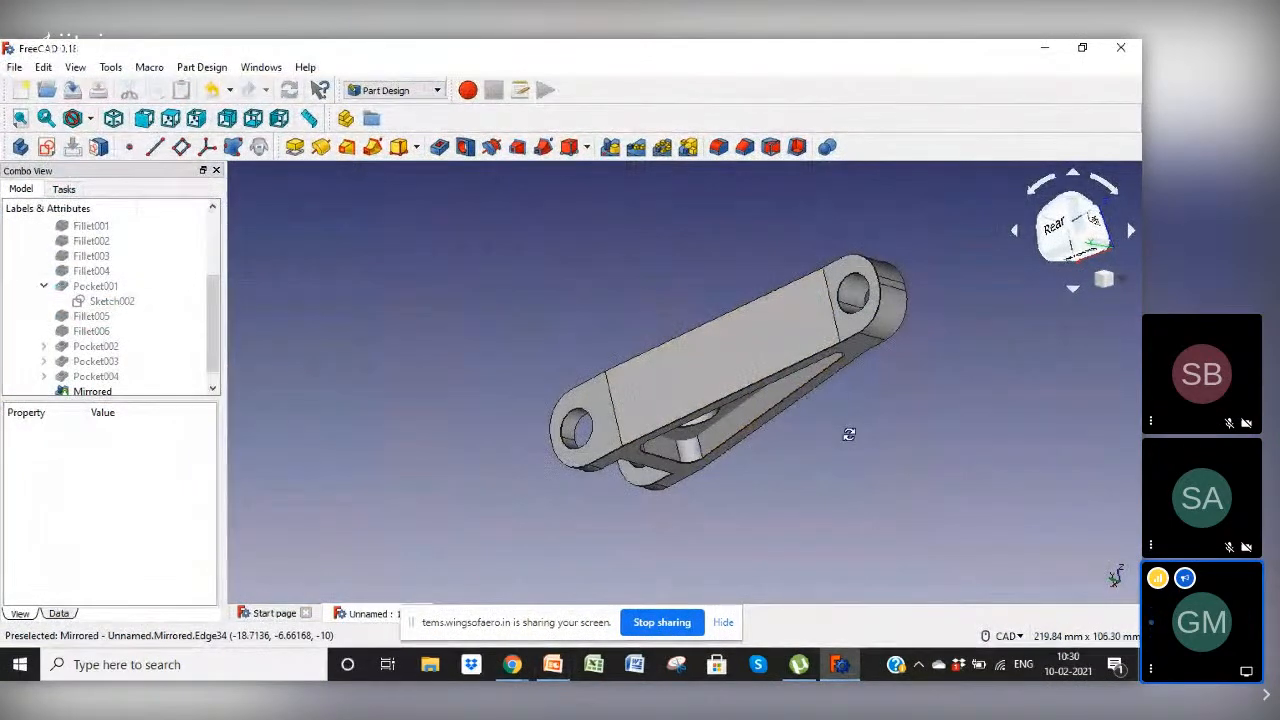
middle_drag(848, 433, 537, 443)
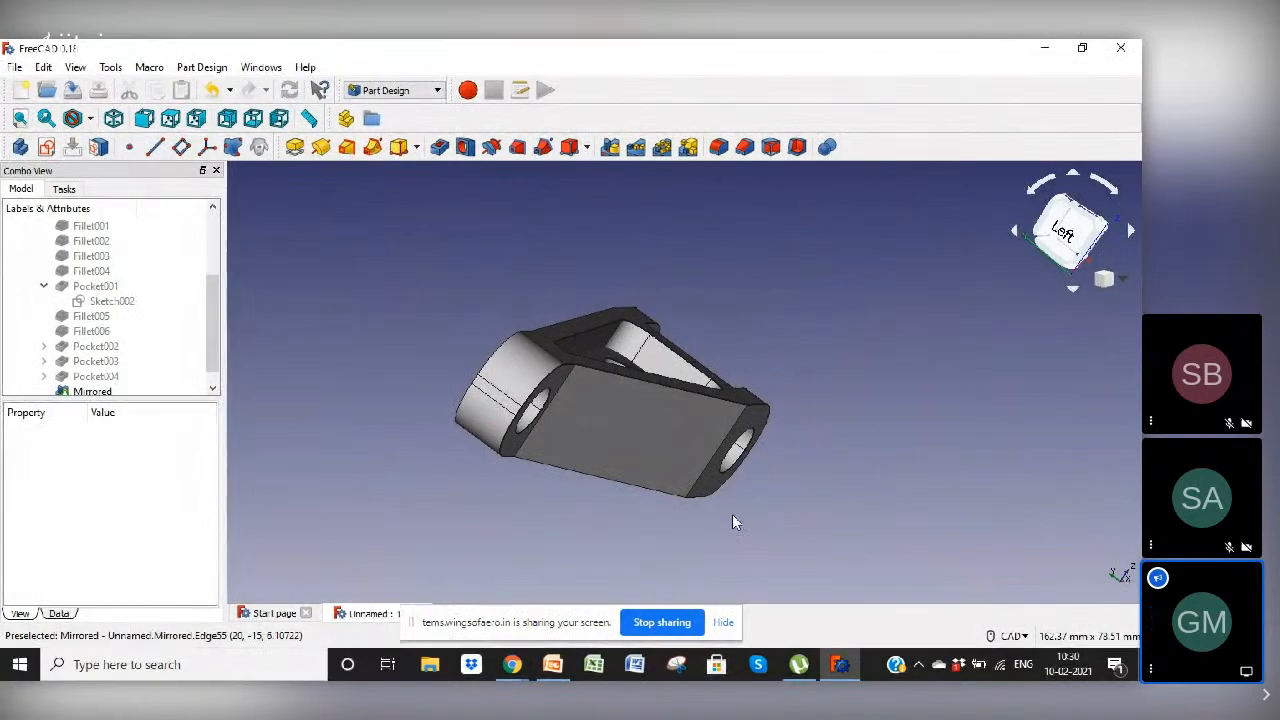
click(674, 624)
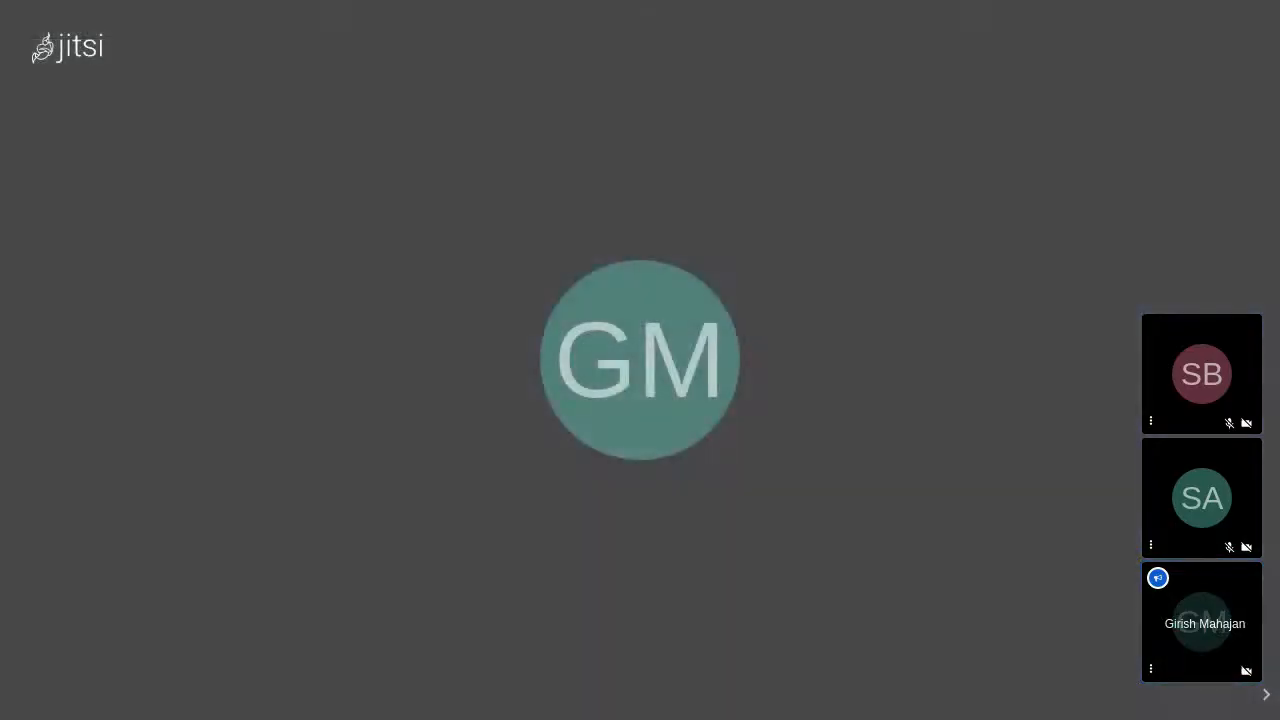